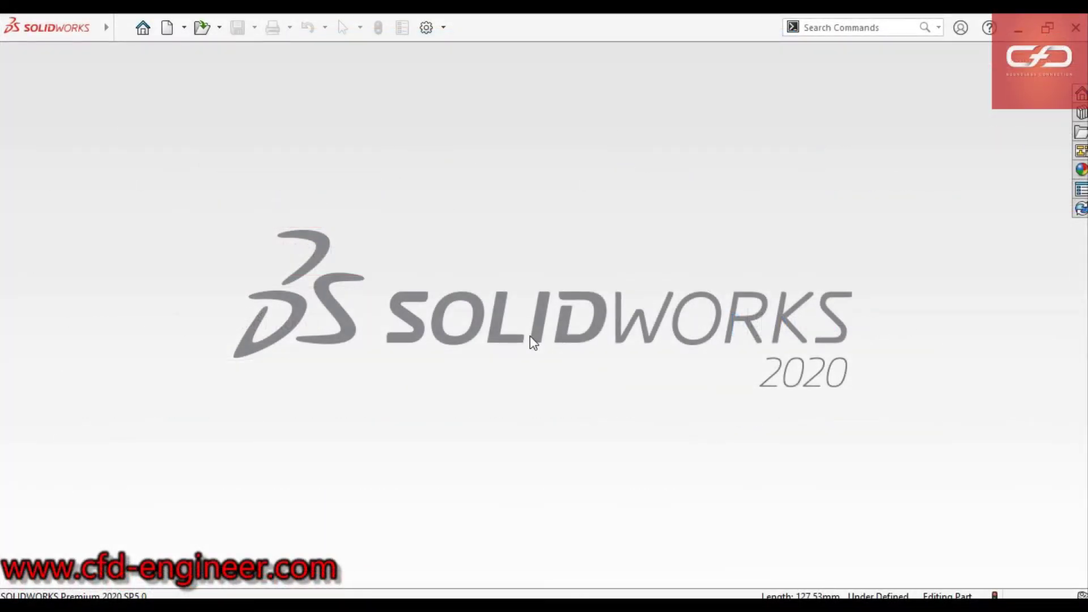
- Create a new part and start a sketch on the Front Plane, viewed normal to it
{"action": "left_click", "coordinate": [169, 33]}
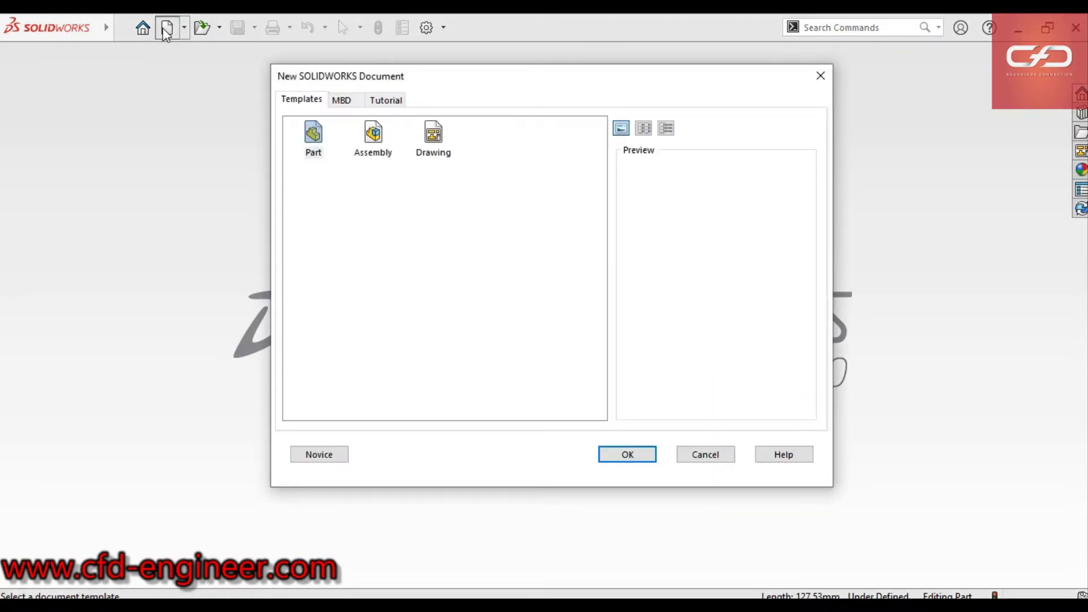
{"action": "left_click", "coordinate": [642, 454]}
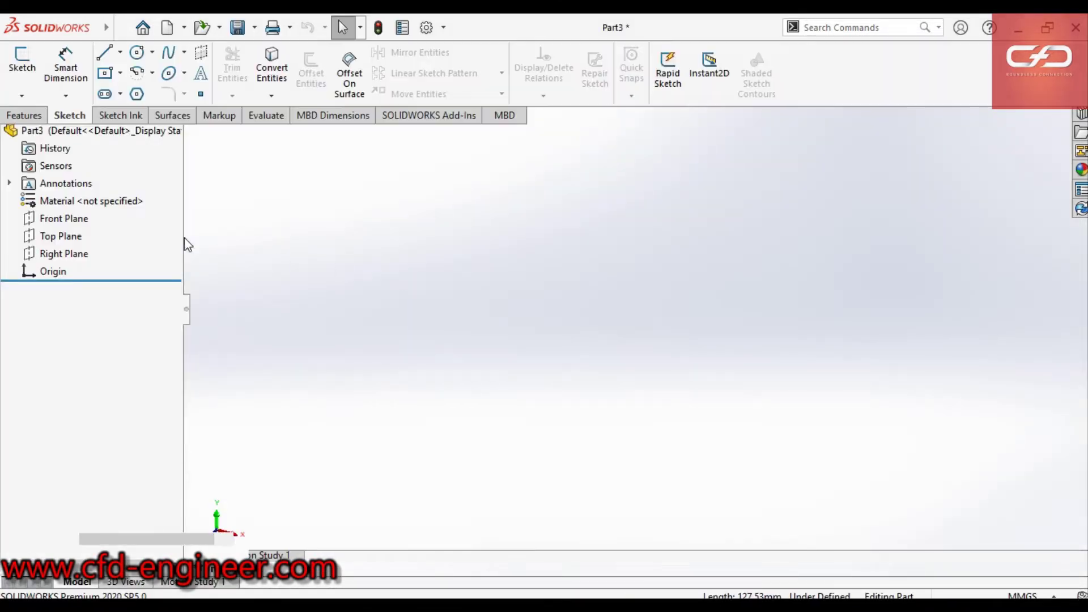
{"action": "left_click", "coordinate": [130, 283]}
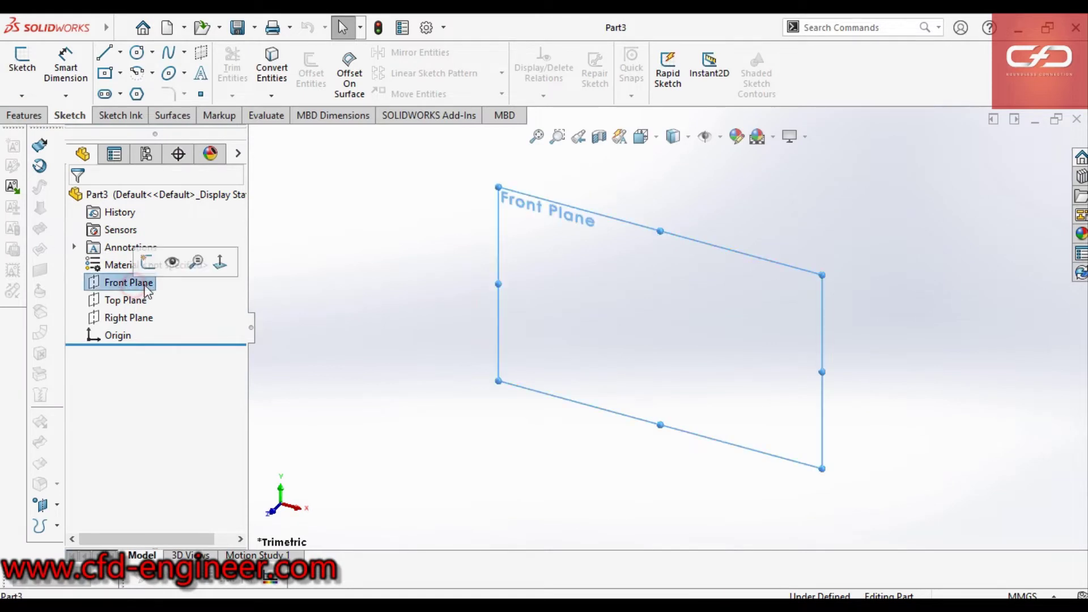
{"action": "left_click", "coordinate": [219, 264]}
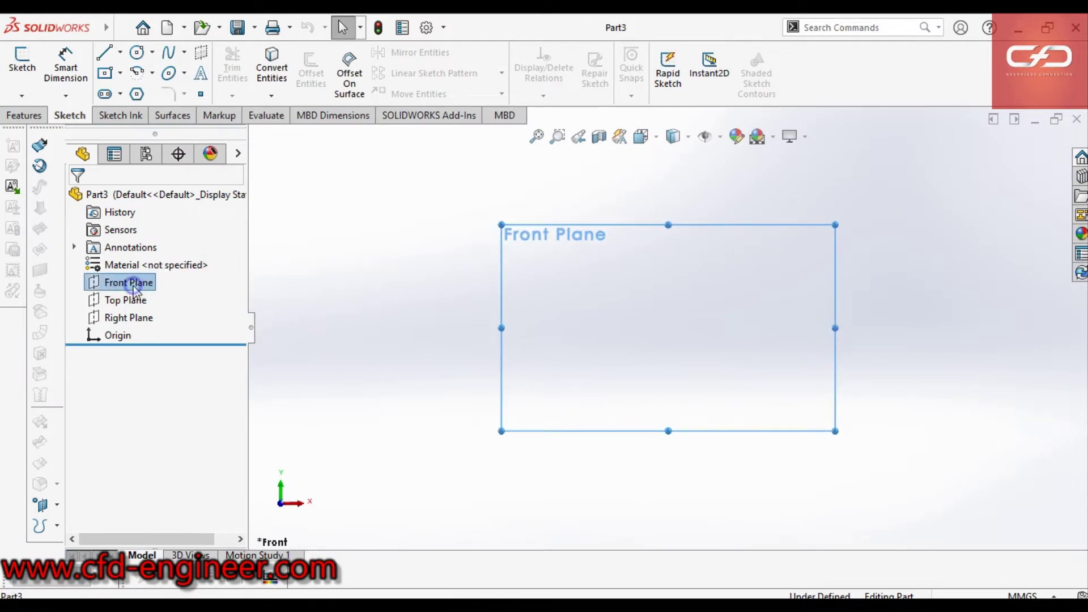
{"action": "right_click", "coordinate": [140, 289]}
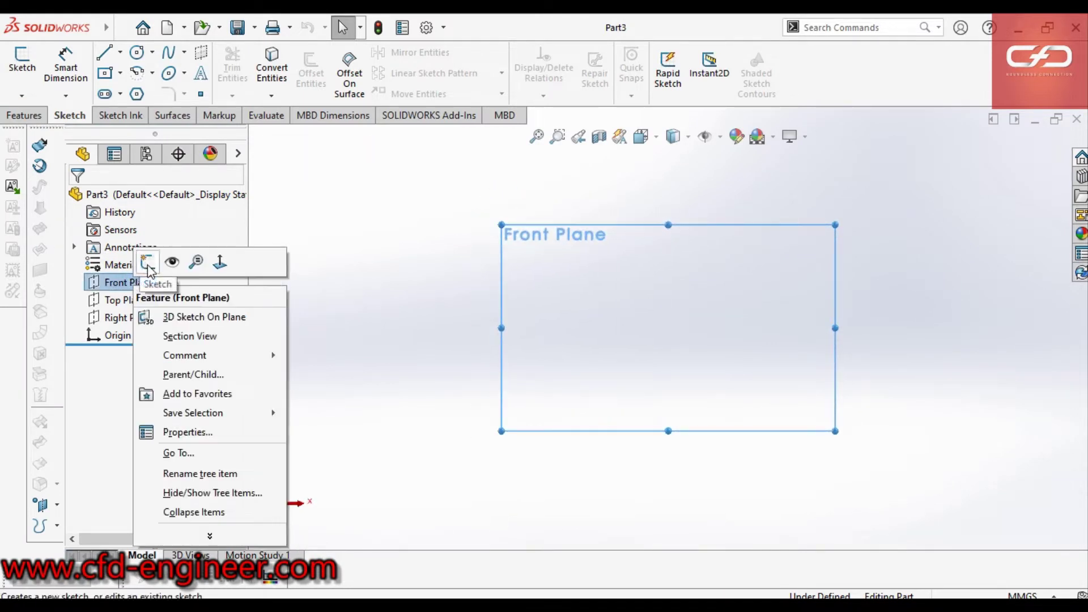
{"action": "left_click", "coordinate": [147, 262]}
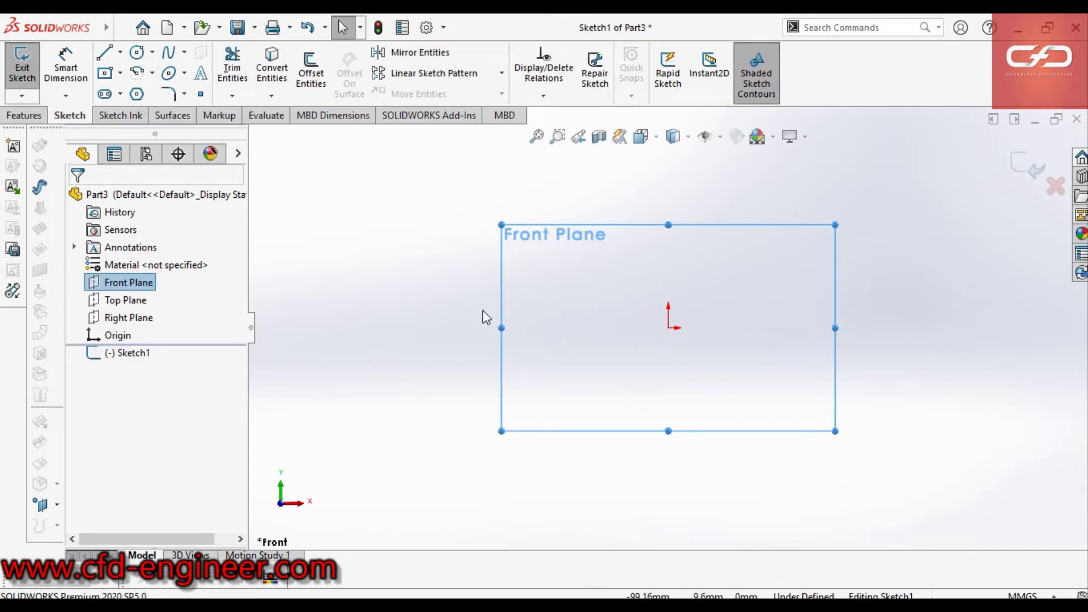
{"action": "mouse_move", "coordinate": [49, 27]}
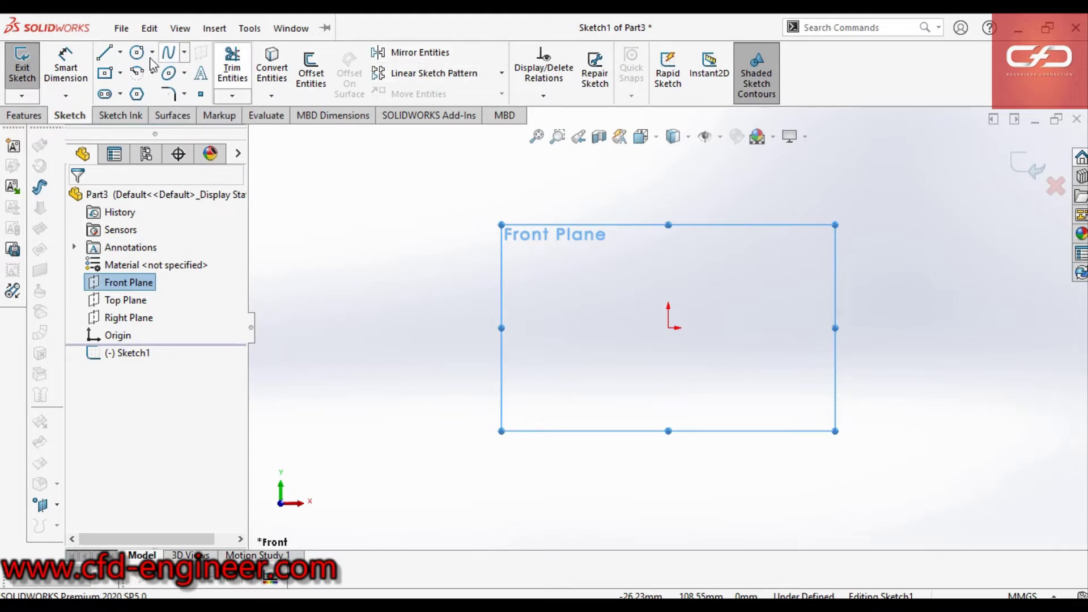
- Draw a vertical centerline running straight down from the origin
{"action": "left_click", "coordinate": [120, 51]}
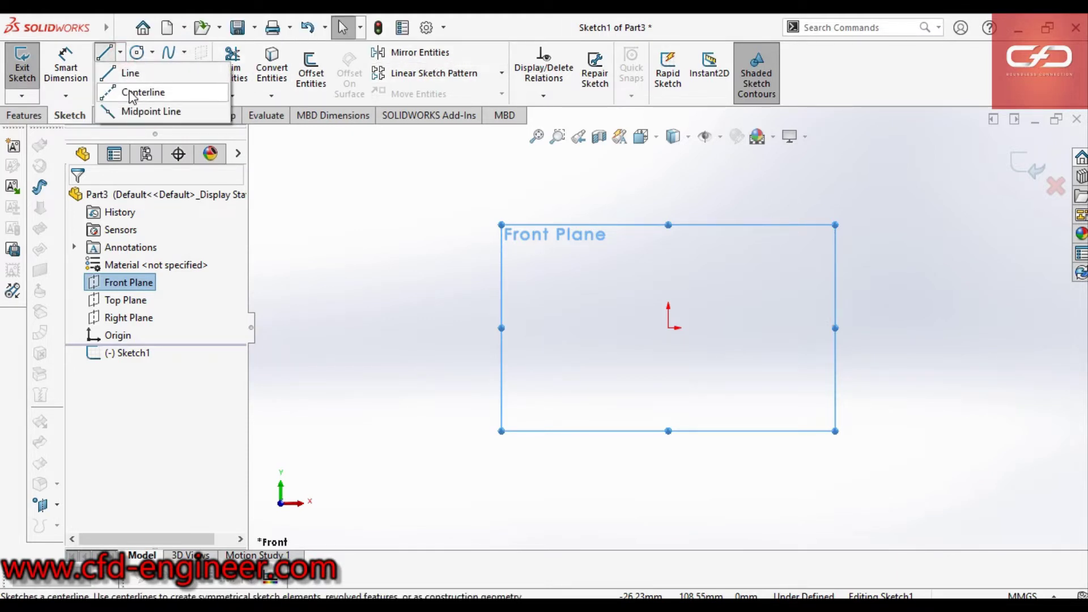
{"action": "left_click", "coordinate": [131, 95]}
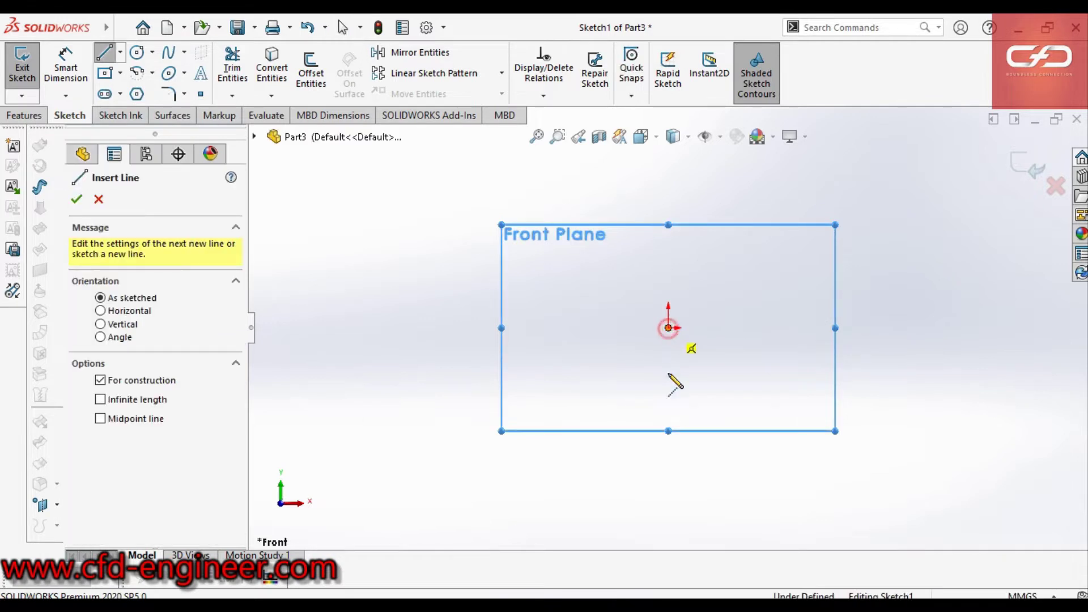
{"action": "left_click", "coordinate": [668, 328]}
{"action": "left_click", "coordinate": [669, 476]}
{"action": "key", "text": "Escape"}
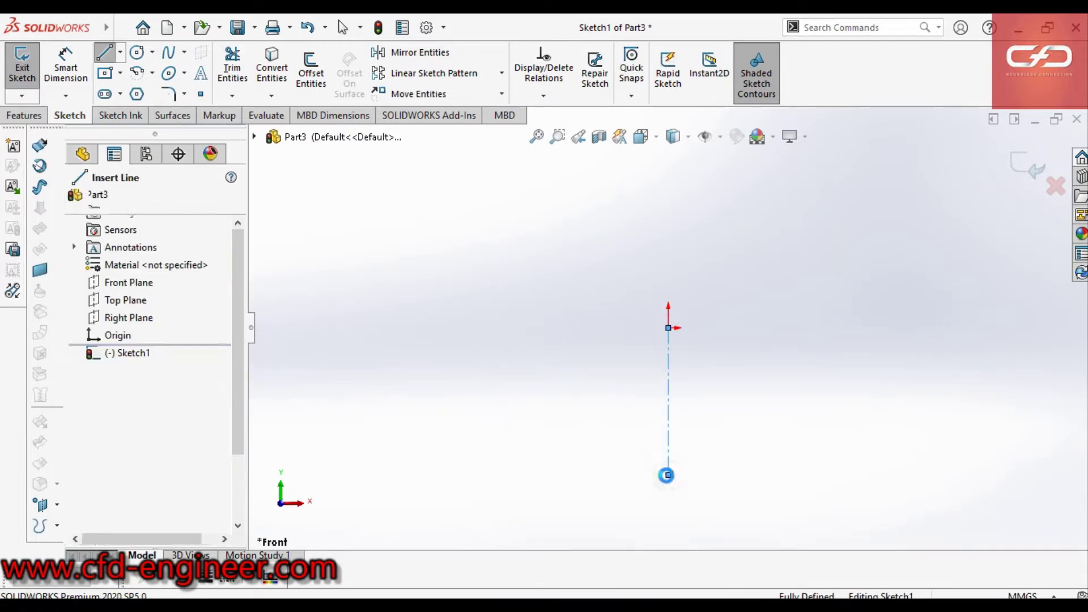
- Draw a corner rectangle to the left of the centerline
{"action": "left_click", "coordinate": [120, 72]}
{"action": "left_click", "coordinate": [123, 94]}
{"action": "left_click", "coordinate": [544, 349]}
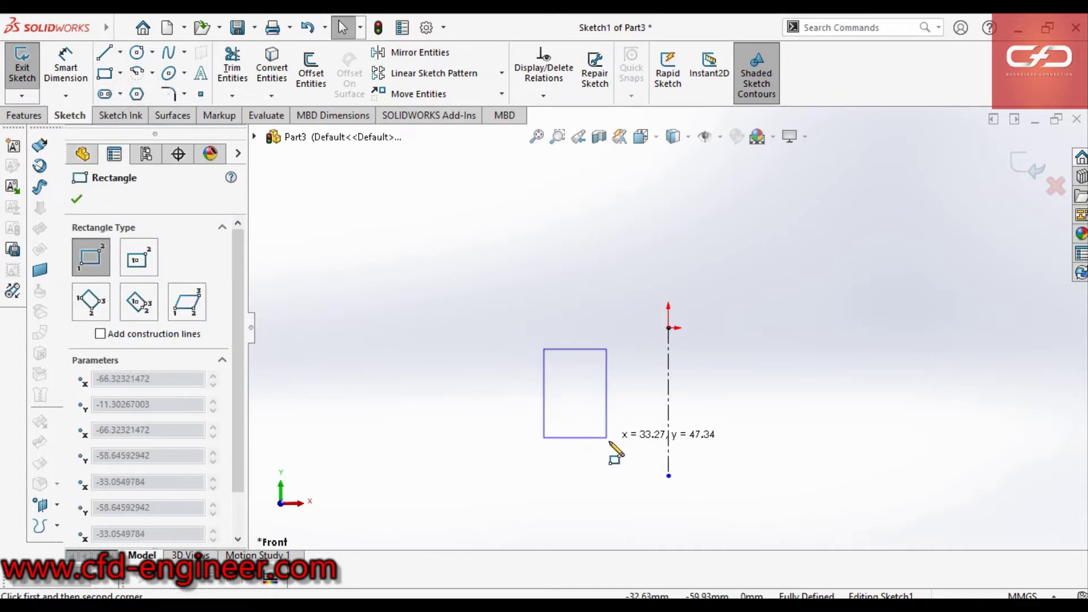
{"action": "left_click", "coordinate": [625, 441]}
{"action": "key", "text": "Escape"}
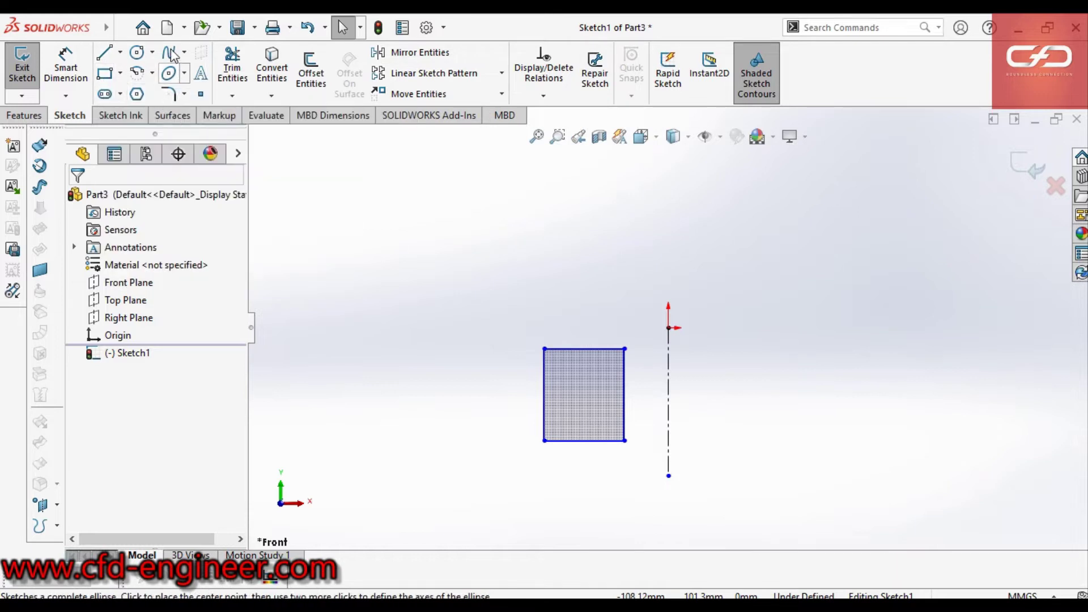
- Draw a slanted line above the rectangle, then delete it as a stray
{"action": "key", "text": "l"}
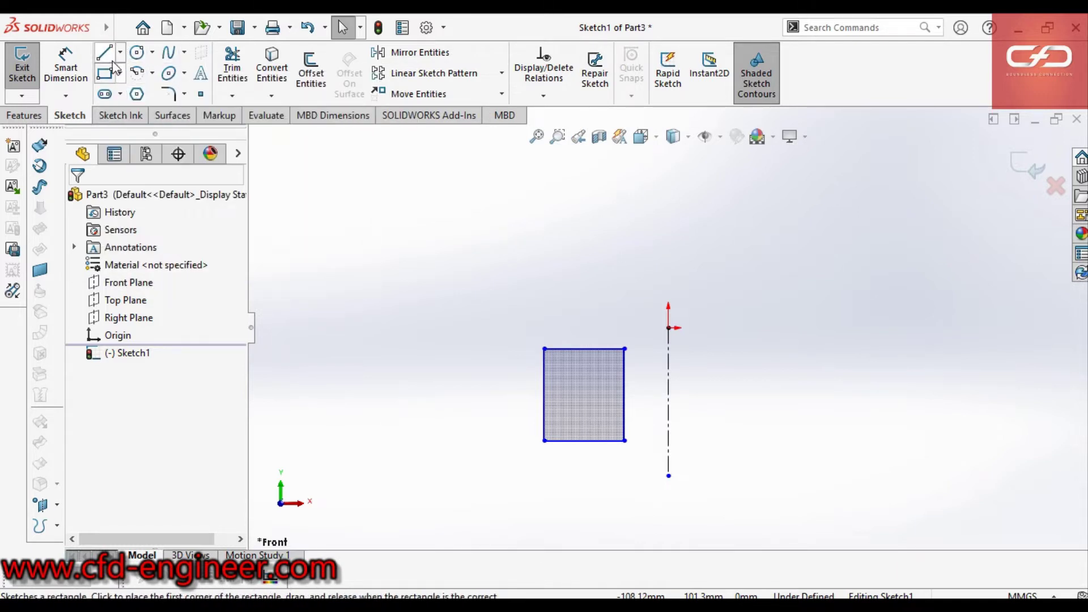
{"action": "left_click", "coordinate": [104, 53]}
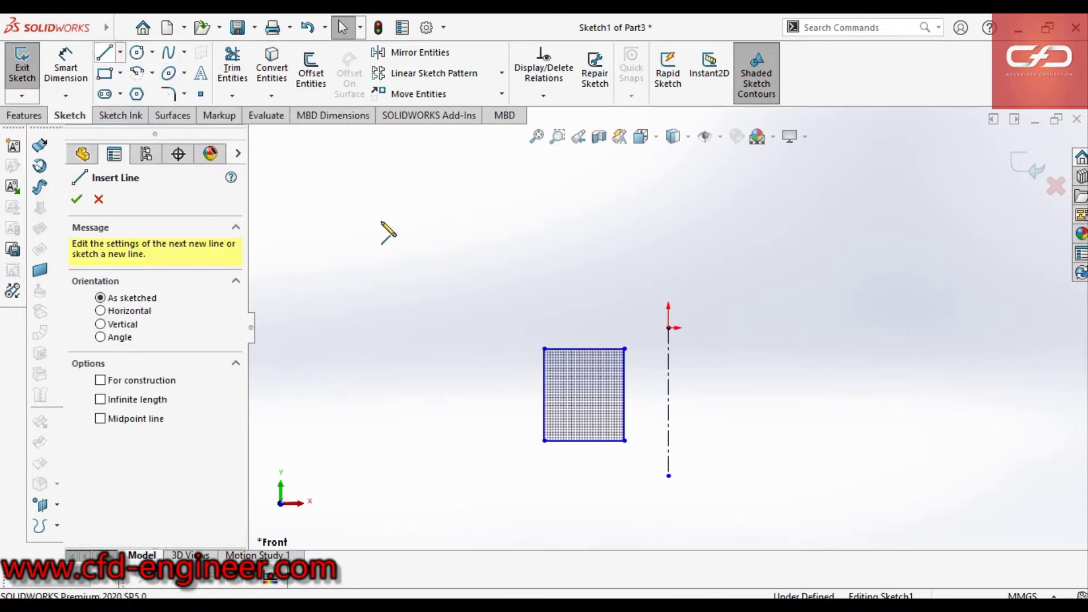
{"action": "left_click", "coordinate": [394, 227]}
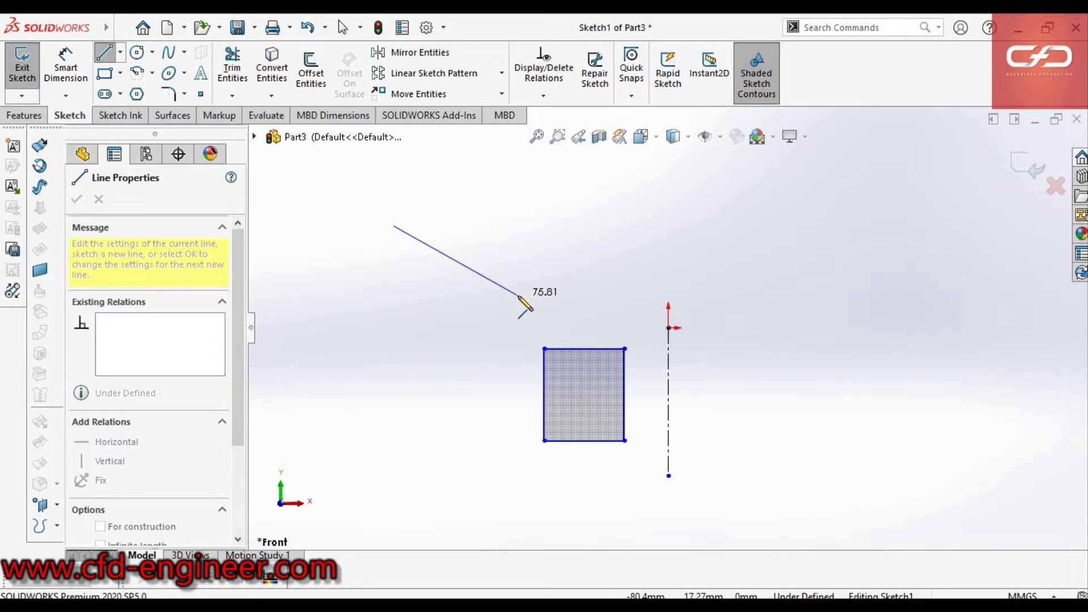
{"action": "left_click", "coordinate": [528, 294]}
{"action": "key", "text": "Escape"}
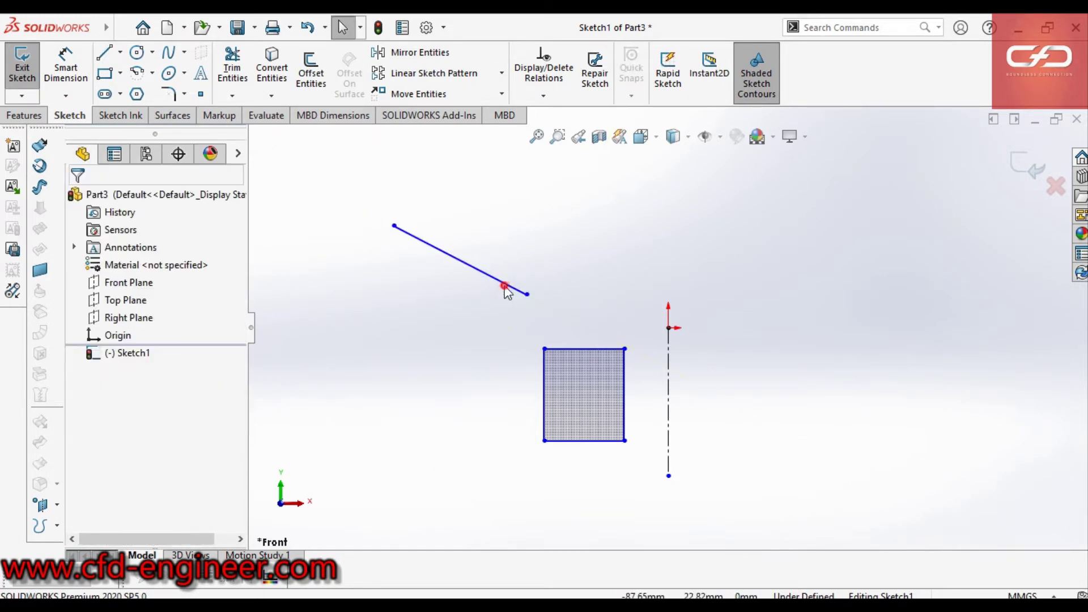
{"action": "left_click", "coordinate": [517, 290]}
{"action": "key", "text": "Delete"}
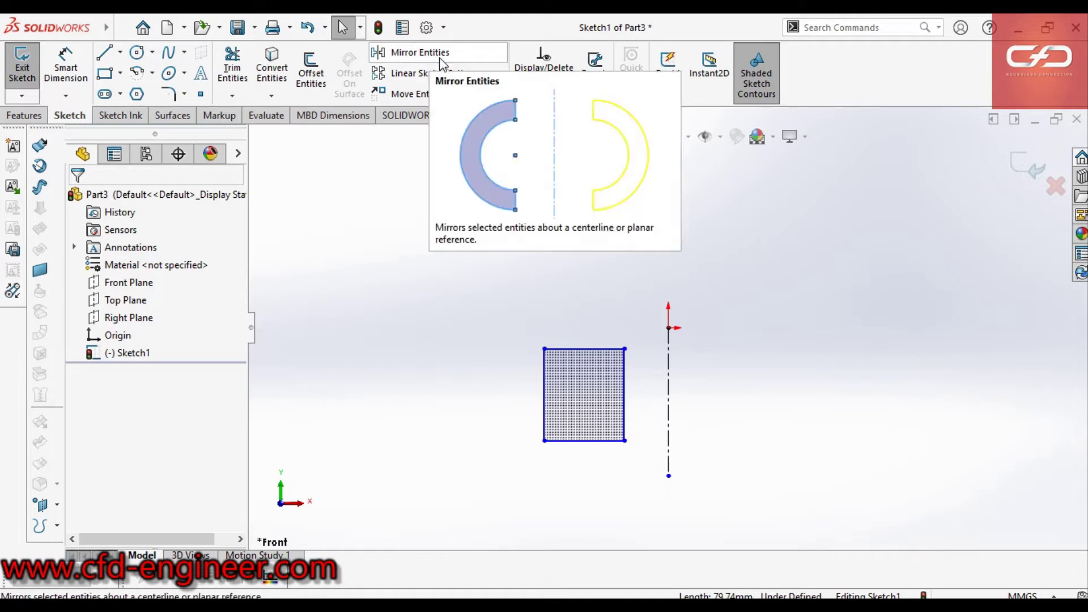
- Start Mirror Entities and set the vertical centerline Line1 as the mirror axis
{"action": "left_click", "coordinate": [462, 55]}
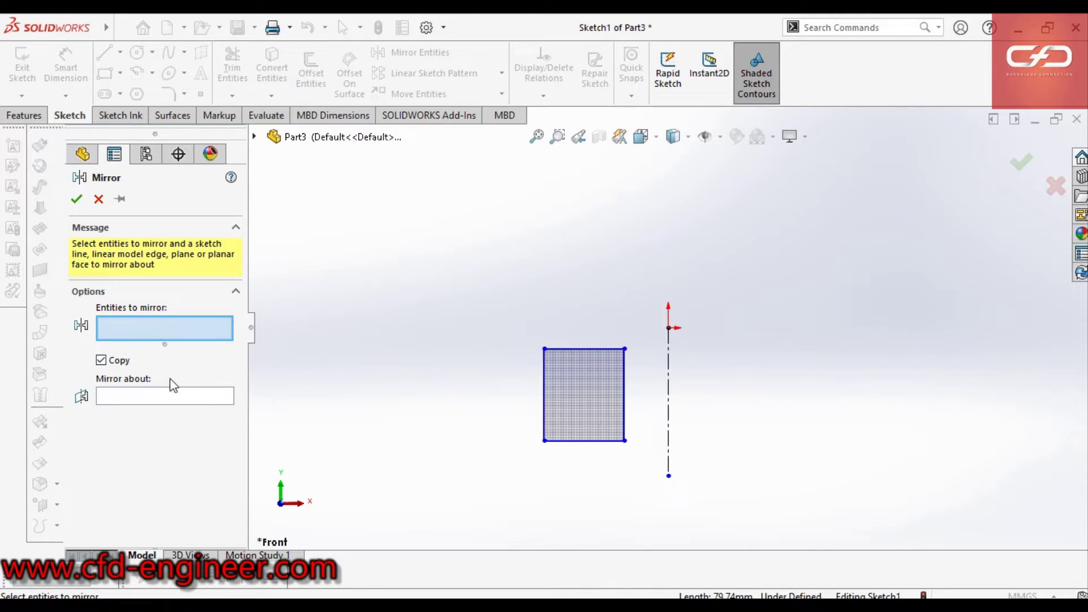
{"action": "left_click", "coordinate": [165, 397]}
{"action": "left_click", "coordinate": [170, 324]}
{"action": "left_click", "coordinate": [160, 404]}
{"action": "left_click", "coordinate": [169, 337]}
{"action": "left_click", "coordinate": [190, 396]}
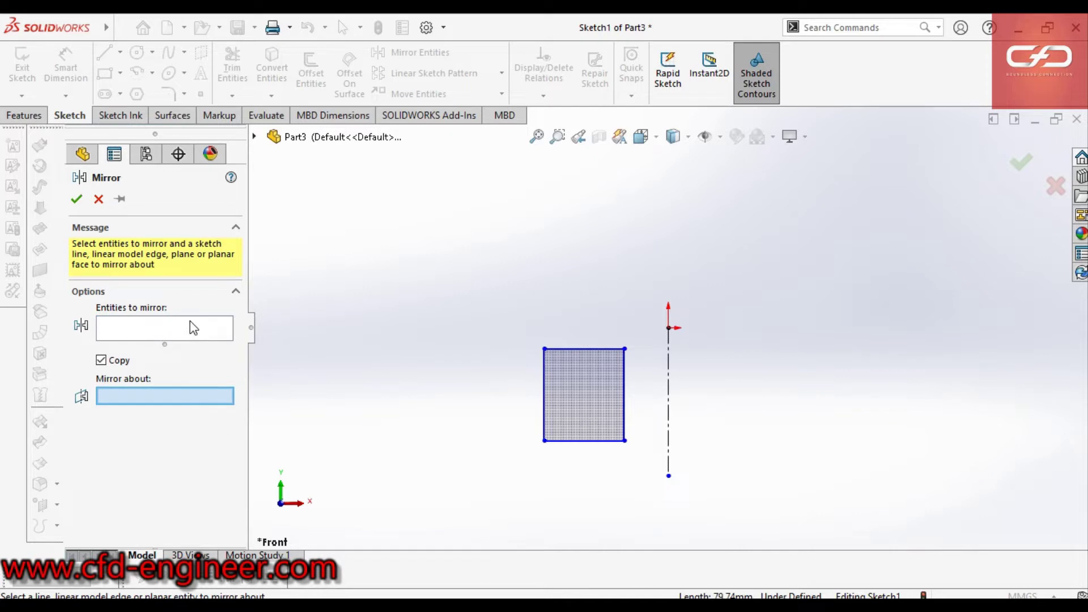
{"action": "left_click", "coordinate": [190, 331]}
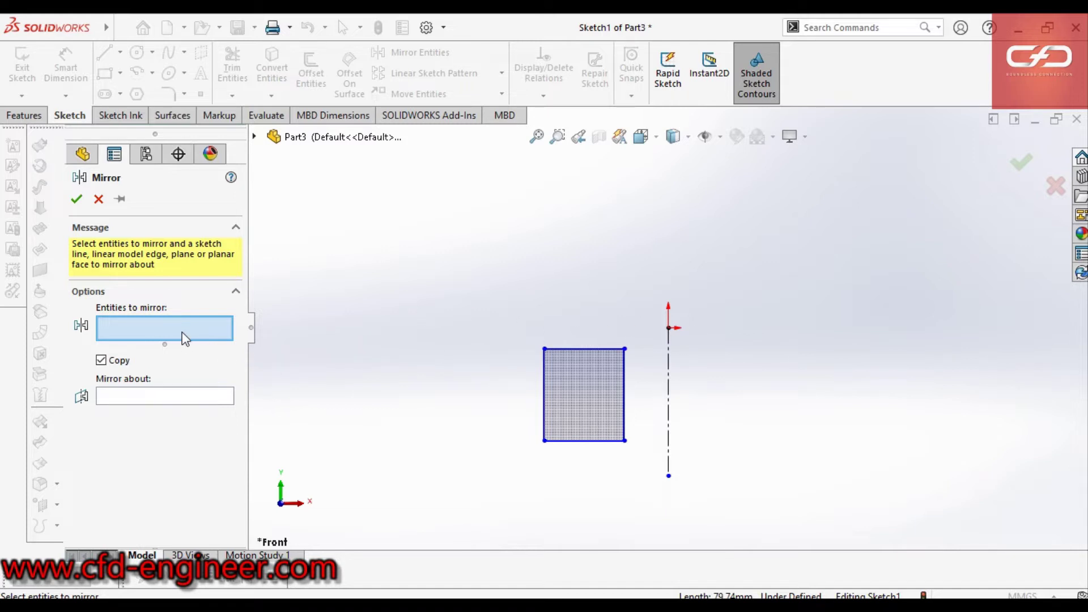
{"action": "left_click", "coordinate": [174, 400]}
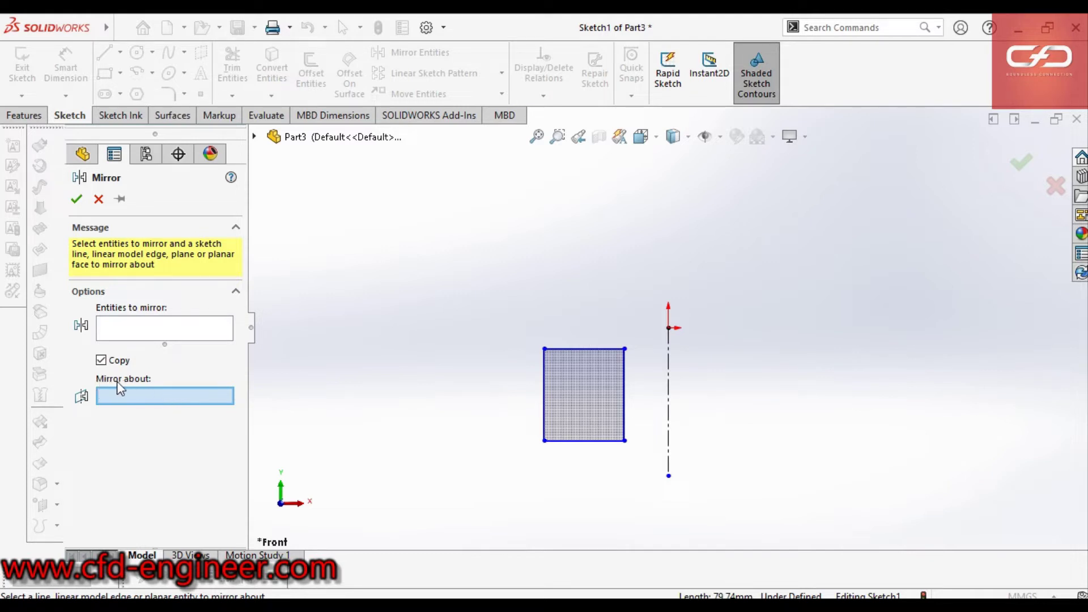
{"action": "left_click", "coordinate": [668, 384]}
{"action": "left_click", "coordinate": [668, 385]}
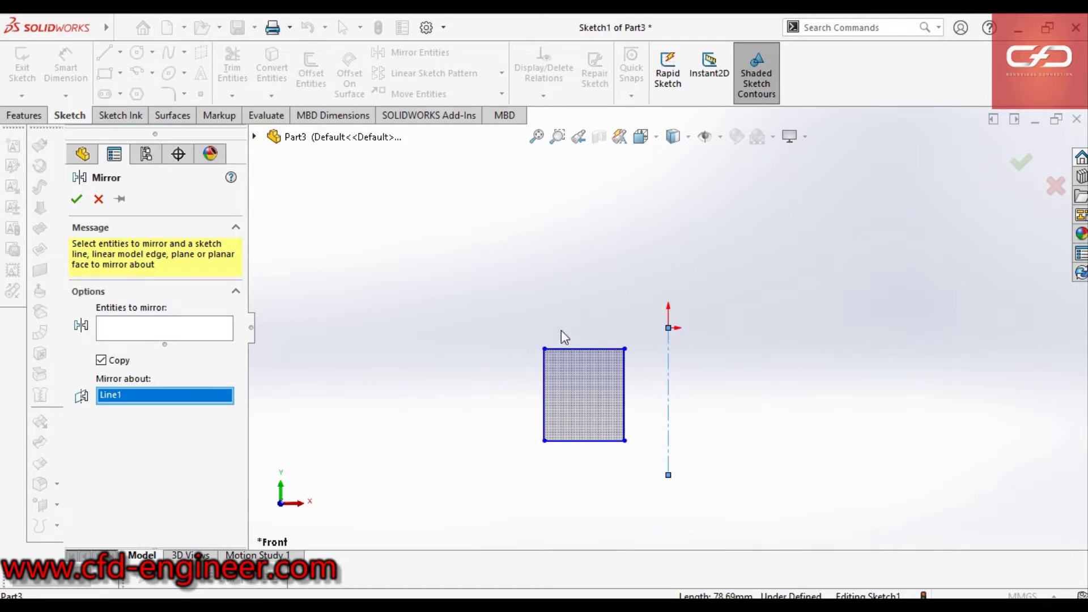
{"action": "left_click", "coordinate": [144, 326]}
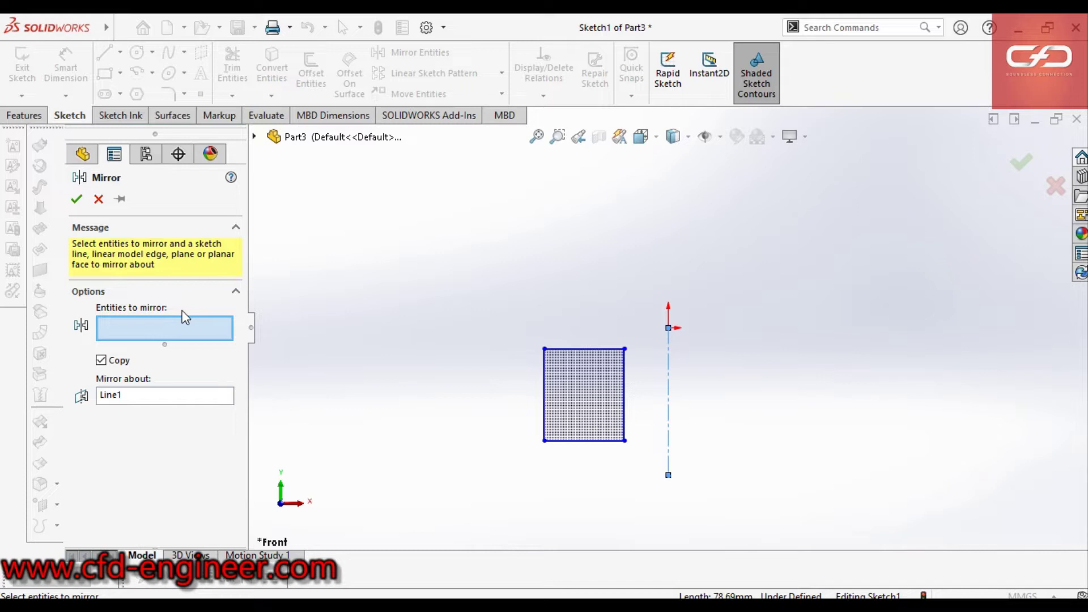
{"action": "left_click", "coordinate": [146, 397]}
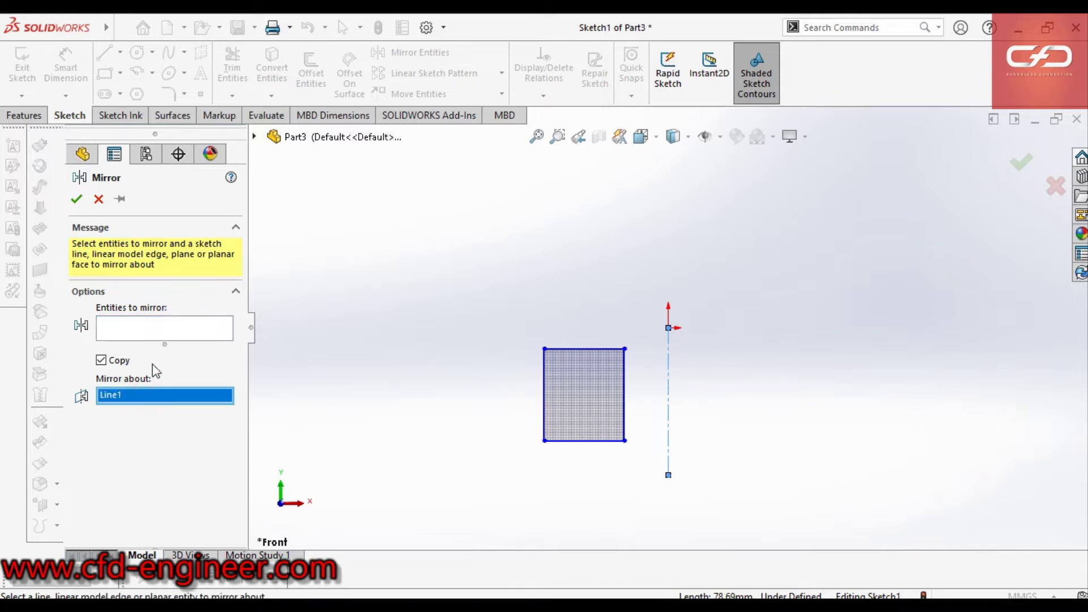
{"action": "left_click", "coordinate": [165, 339]}
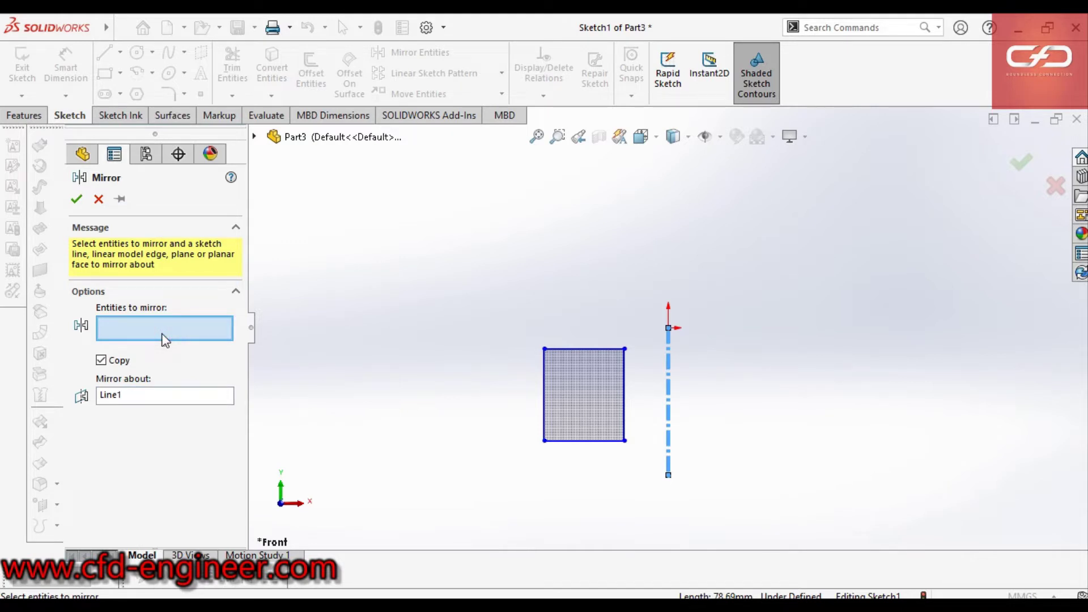
{"action": "left_click", "coordinate": [161, 397]}
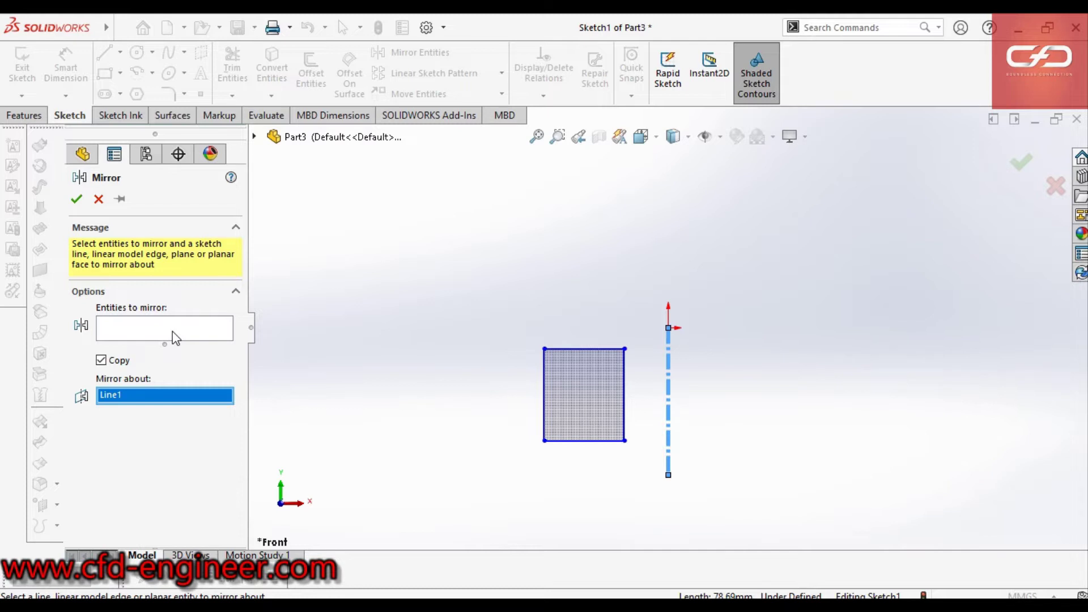
{"action": "left_click", "coordinate": [173, 334]}
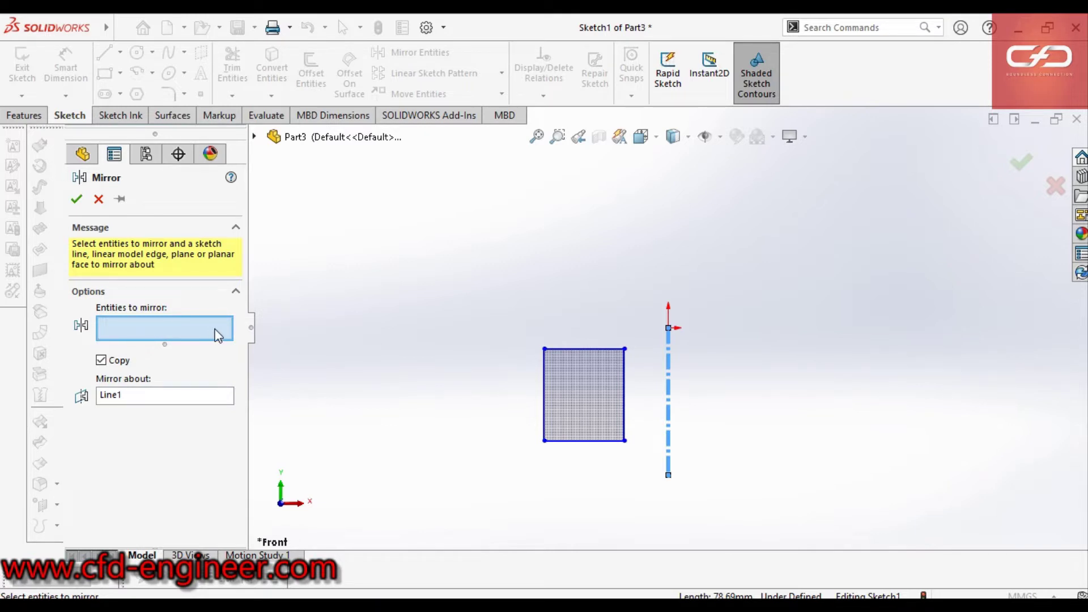
- Mirror the rectangle's top and side edges across Line1, removing bottom edge Line4
{"action": "left_click", "coordinate": [589, 406]}
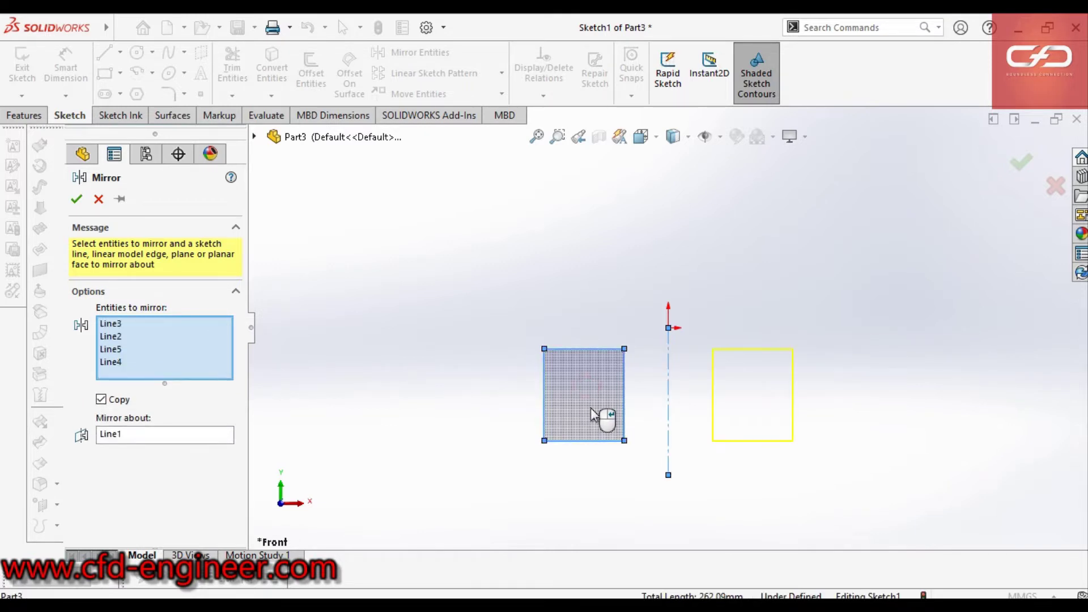
{"action": "scroll", "coordinate": [650, 409], "scroll_direction": "down", "scroll_amount": 2}
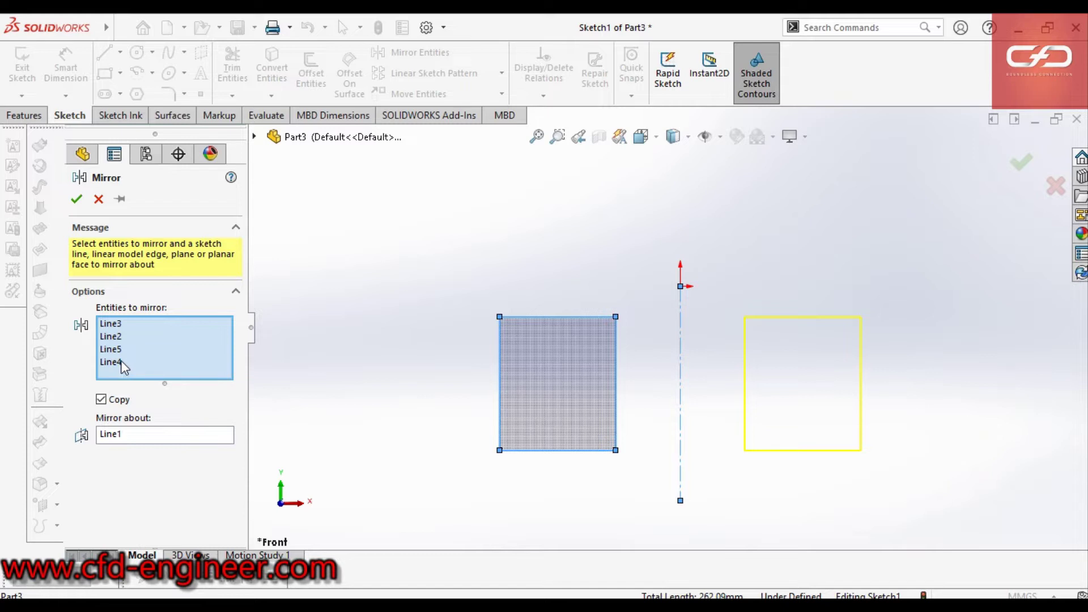
{"action": "left_click", "coordinate": [127, 362]}
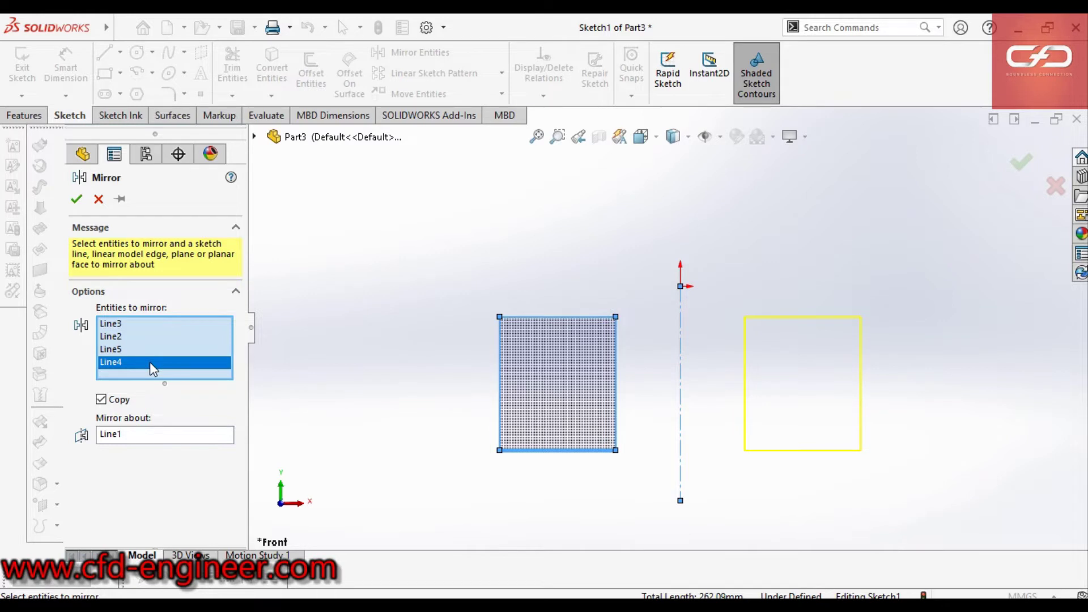
{"action": "right_click", "coordinate": [151, 365]}
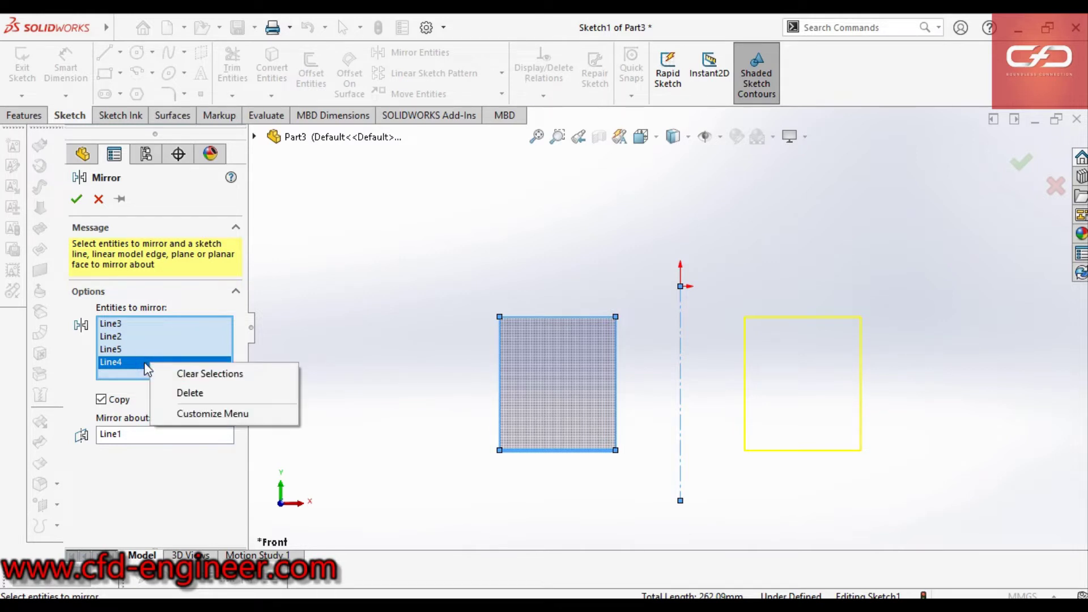
{"action": "left_click", "coordinate": [181, 393]}
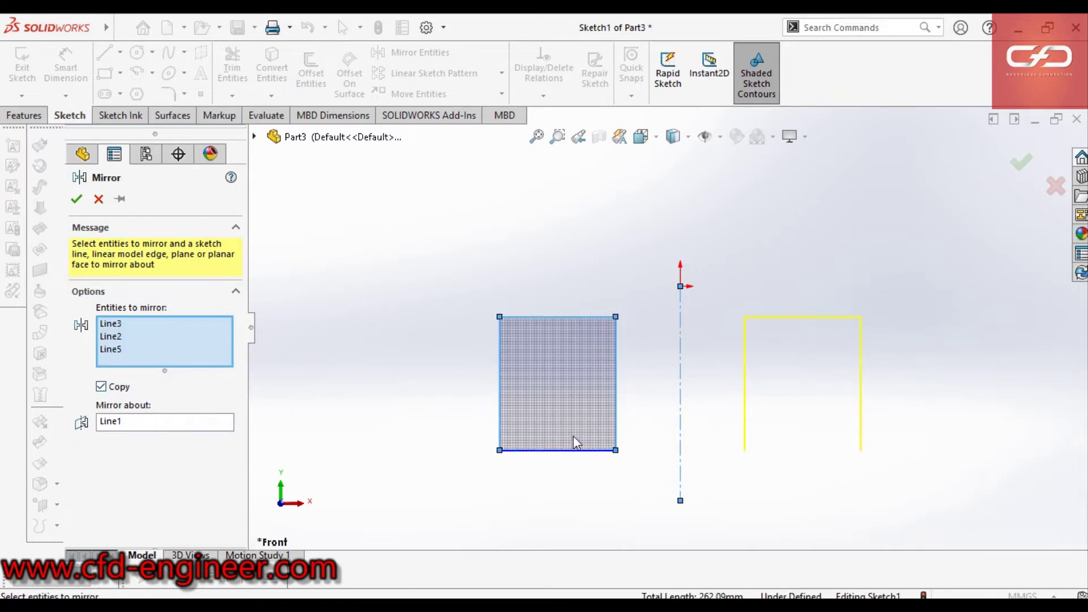
{"action": "scroll", "coordinate": [585, 457], "scroll_direction": "down", "scroll_amount": 3}
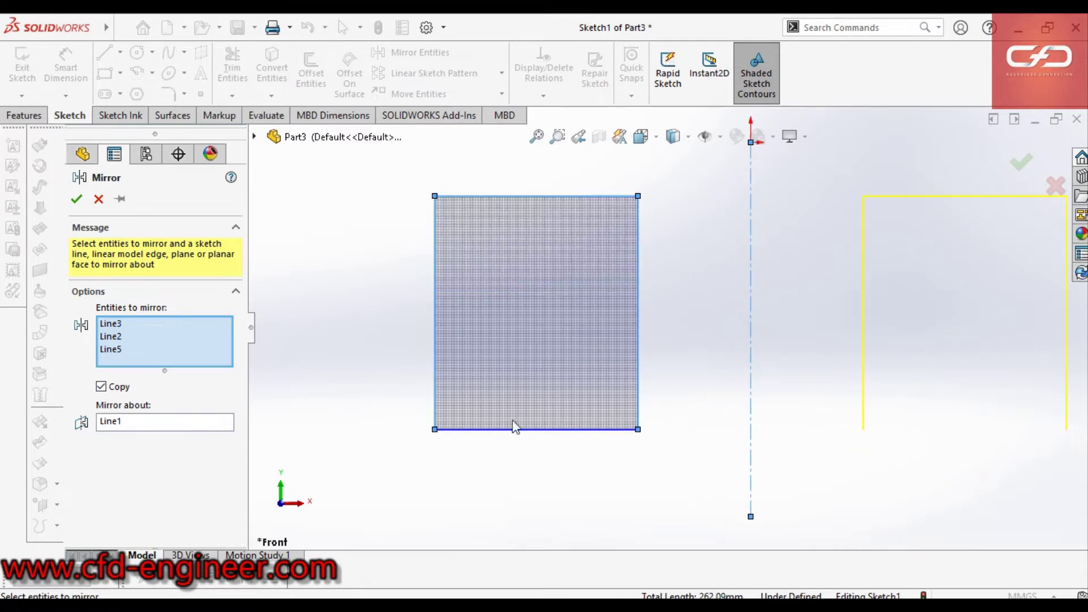
{"action": "scroll", "coordinate": [521, 432], "scroll_direction": "up", "scroll_amount": 1}
{"action": "scroll", "coordinate": [735, 321], "scroll_direction": "up", "scroll_amount": 2}
{"action": "scroll", "coordinate": [904, 248], "scroll_direction": "down", "scroll_amount": 1}
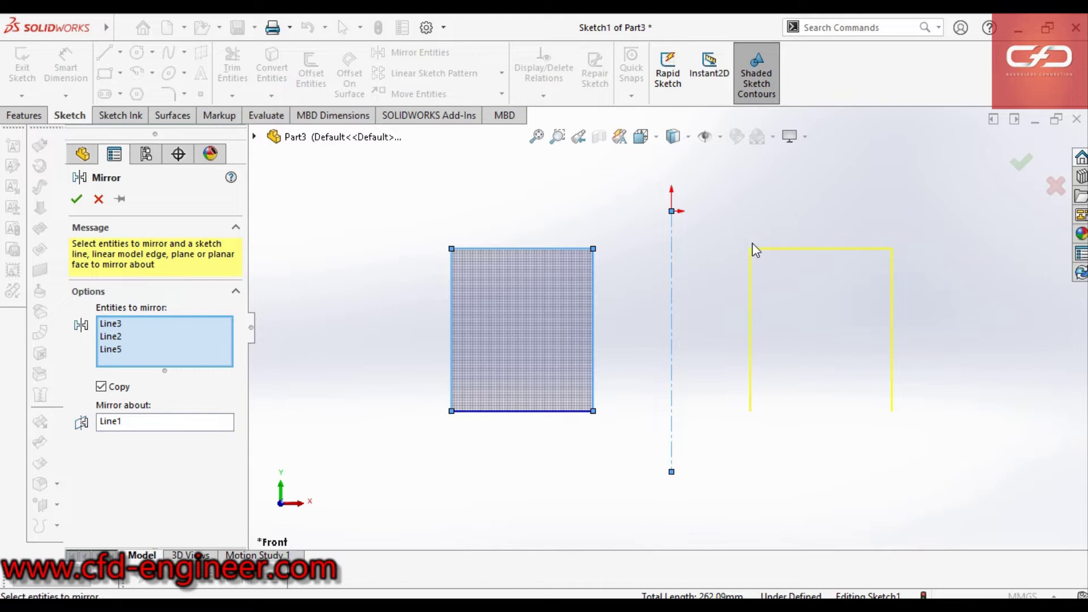
{"action": "left_click", "coordinate": [77, 200]}
- Mirror the rectangle's bottom edge across the centerline to close the right rectangle
{"action": "left_click", "coordinate": [372, 338]}
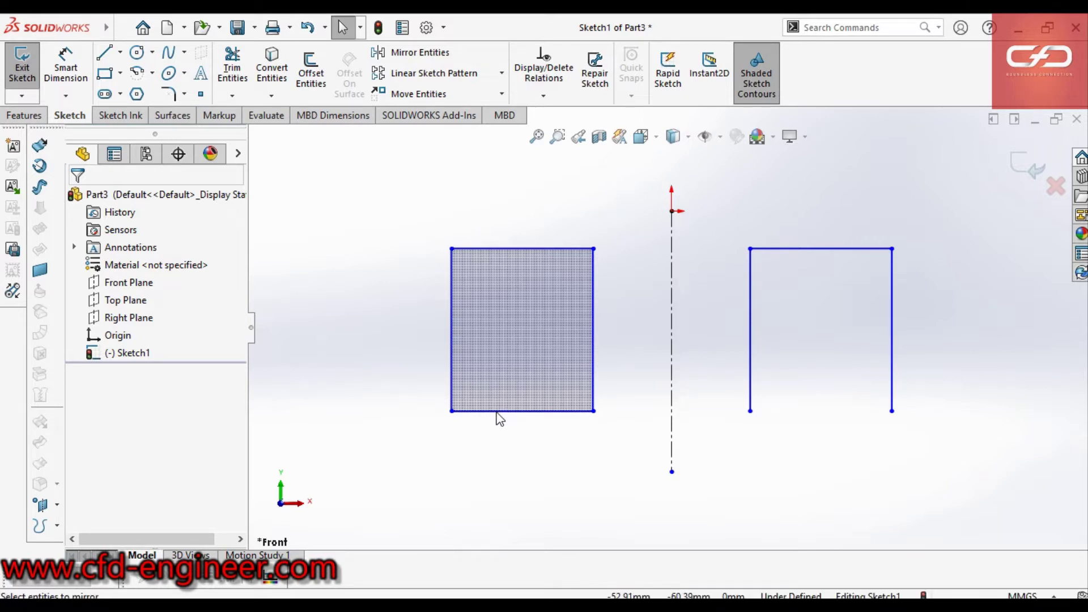
{"action": "left_click", "coordinate": [397, 52]}
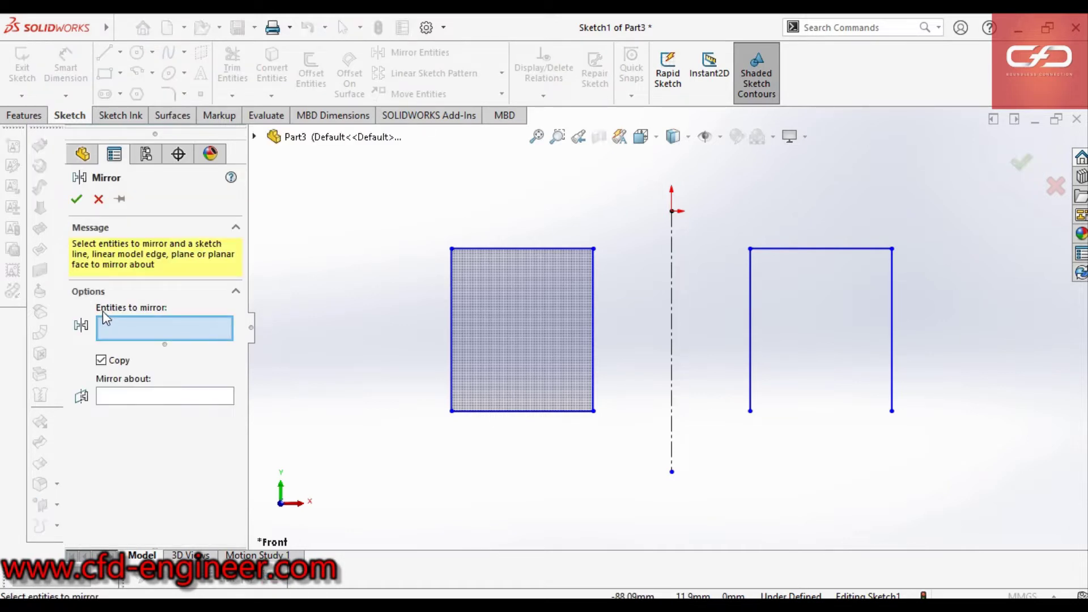
{"action": "left_click", "coordinate": [519, 412]}
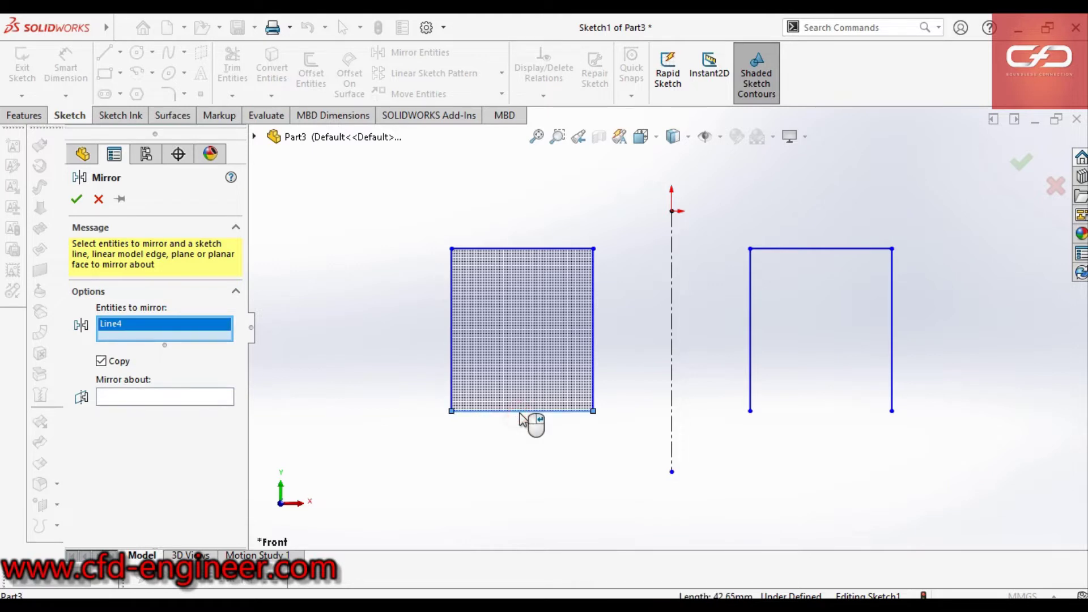
{"action": "left_click", "coordinate": [130, 391]}
{"action": "left_click", "coordinate": [673, 293]}
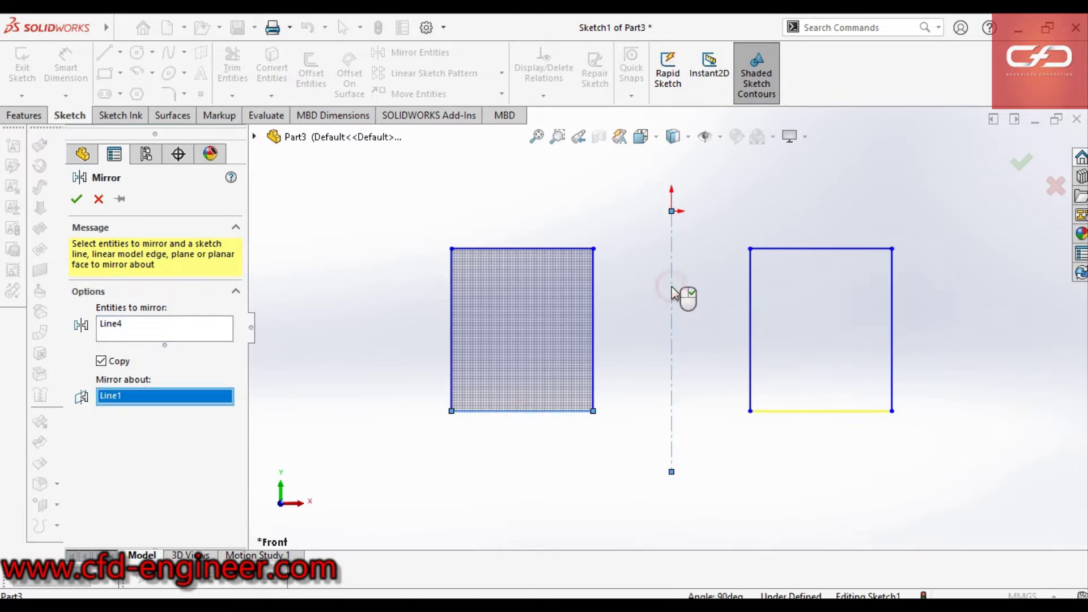
{"action": "left_click", "coordinate": [78, 200]}
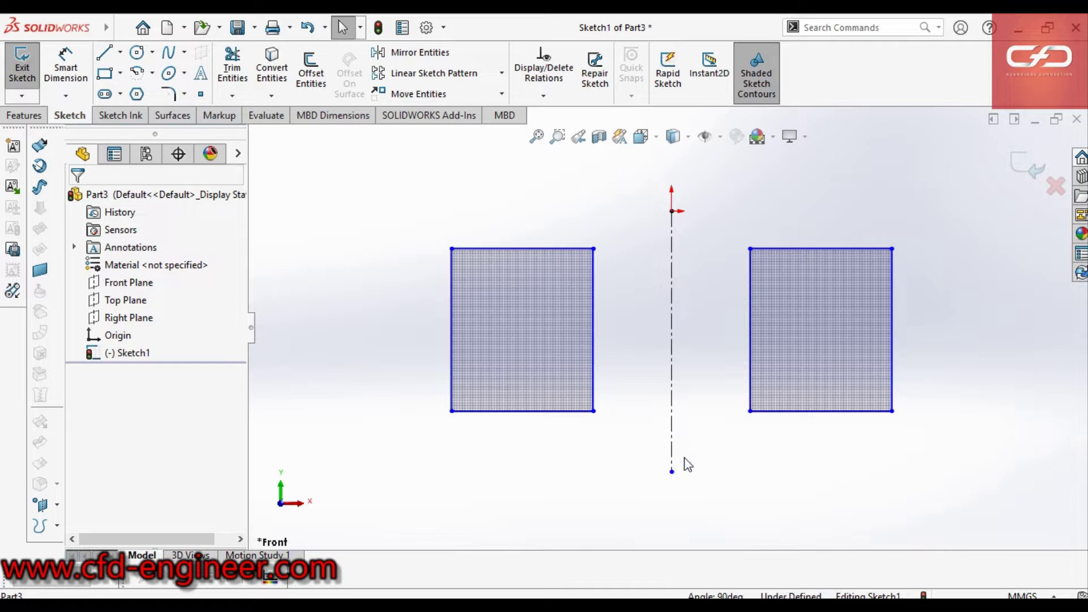
{"action": "scroll", "coordinate": [698, 442], "scroll_direction": "up", "scroll_amount": 5}
{"action": "scroll", "coordinate": [703, 417], "scroll_direction": "down", "scroll_amount": 5}
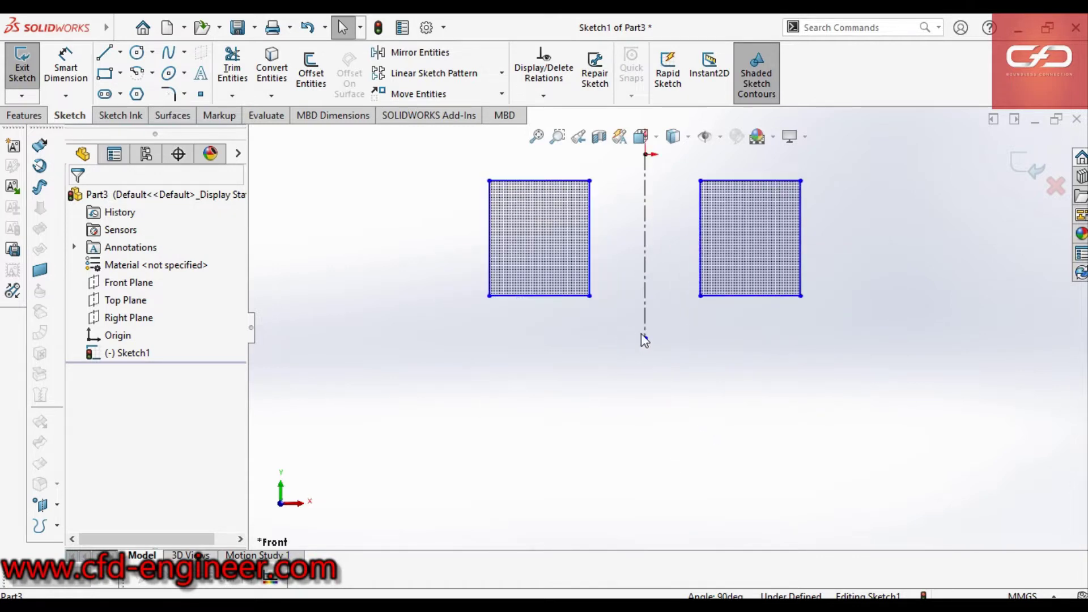
- Drag the centerline's lower endpoint down to about Y -112.55, below both rectangles
{"action": "left_click_drag", "start_coordinate": [645, 339], "coordinate": [645, 417]}
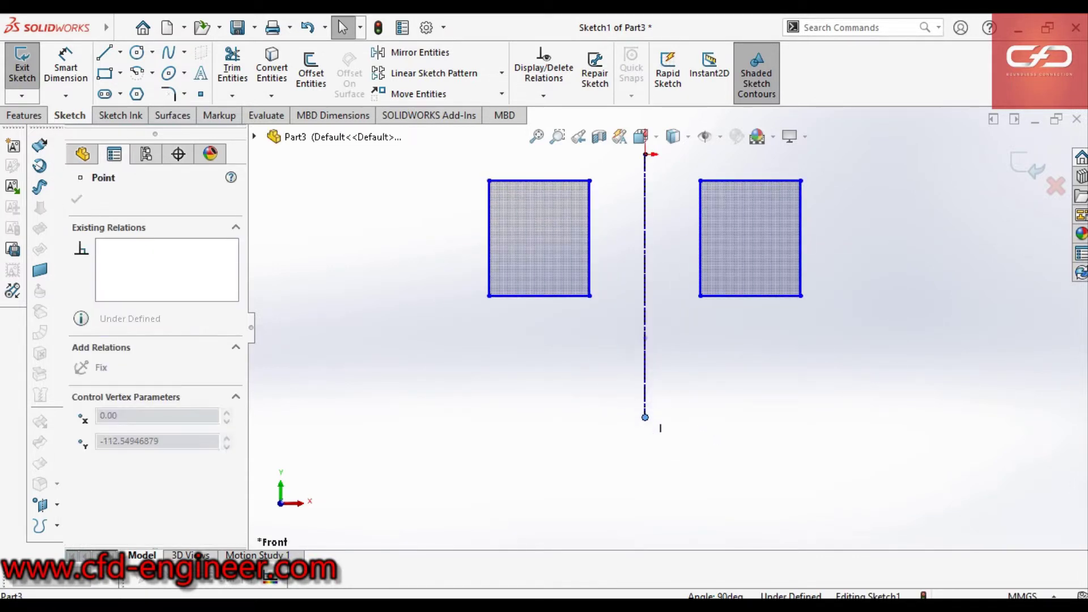
{"action": "left_click", "coordinate": [549, 446]}
{"action": "scroll", "coordinate": [623, 317], "scroll_direction": "up", "scroll_amount": 3}
{"action": "scroll", "coordinate": [685, 278], "scroll_direction": "down", "scroll_amount": 2}
{"action": "scroll", "coordinate": [689, 268], "scroll_direction": "down", "scroll_amount": 2}
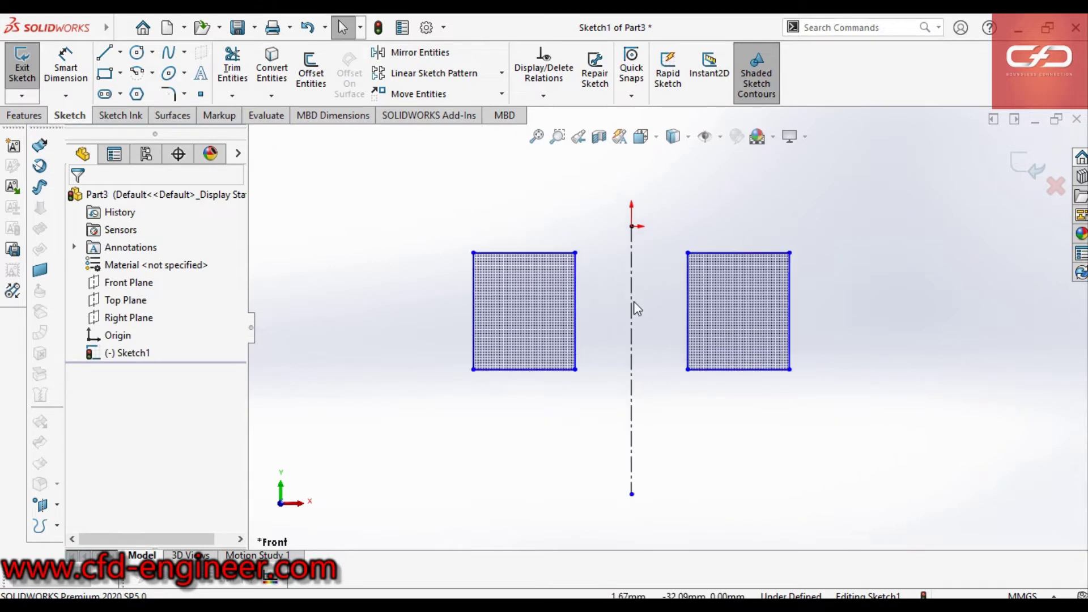
{"action": "scroll", "coordinate": [636, 309], "scroll_direction": "up", "scroll_amount": 1}
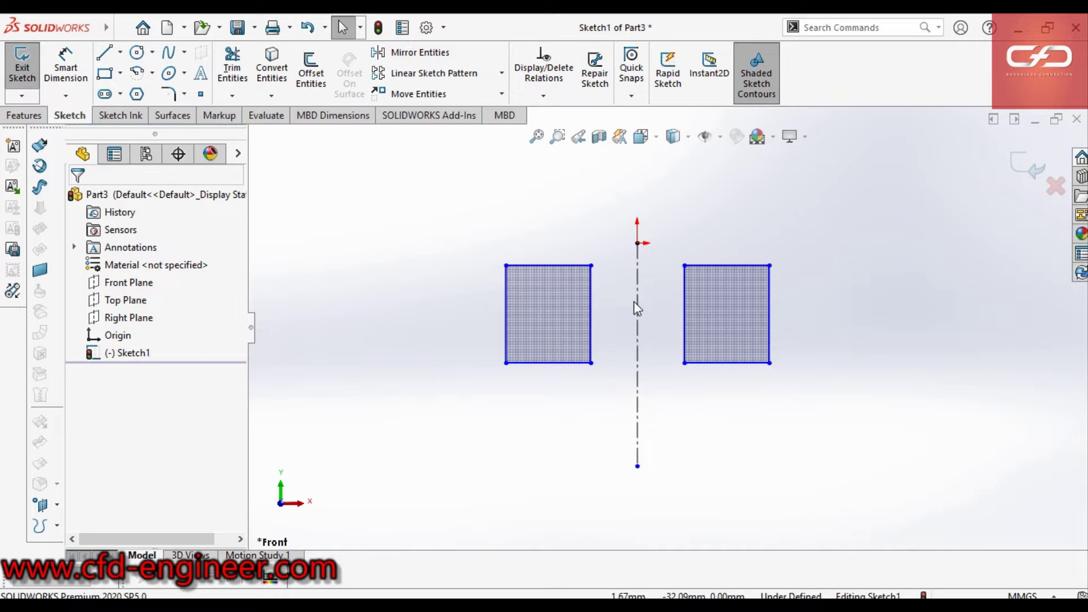
- Drag the left rectangle to new positions while its mirrored twin follows symmetrically
{"action": "scroll", "coordinate": [634, 301], "scroll_direction": "down", "scroll_amount": 2}
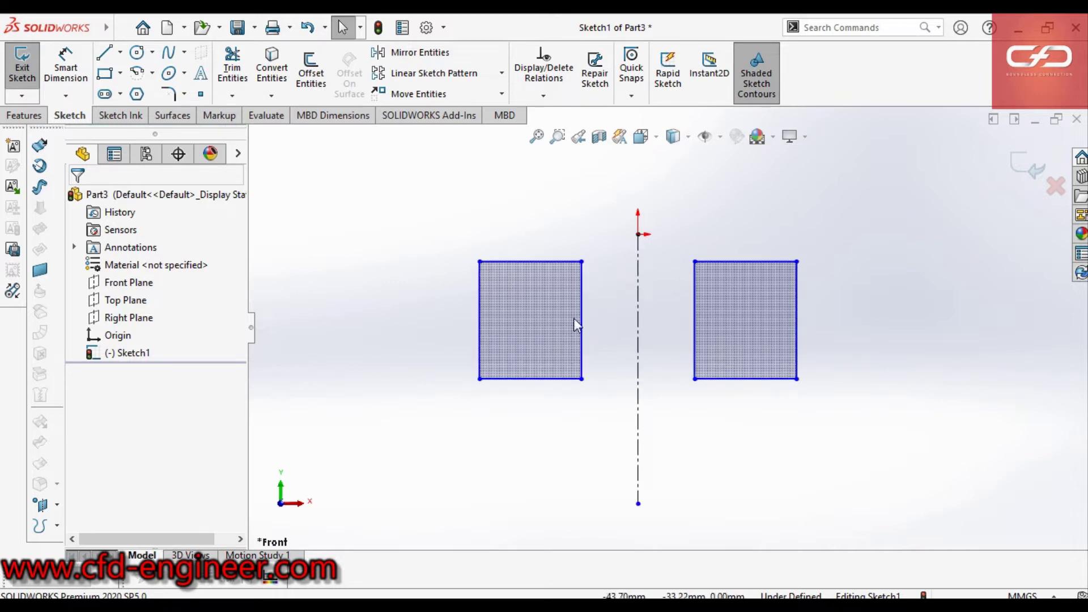
{"action": "left_click", "coordinate": [470, 311]}
{"action": "left_click", "coordinate": [522, 314]}
{"action": "mouse_move", "coordinate": [522, 329]}
{"action": "left_mouse_down"}
{"action": "mouse_move", "coordinate": [356, 310]}
{"action": "mouse_move", "coordinate": [459, 375]}
{"action": "mouse_move", "coordinate": [522, 391]}
{"action": "mouse_move", "coordinate": [543, 411]}
{"action": "mouse_move", "coordinate": [569, 407]}
{"action": "mouse_move", "coordinate": [554, 306]}
{"action": "mouse_move", "coordinate": [525, 340]}
{"action": "left_mouse_up"}
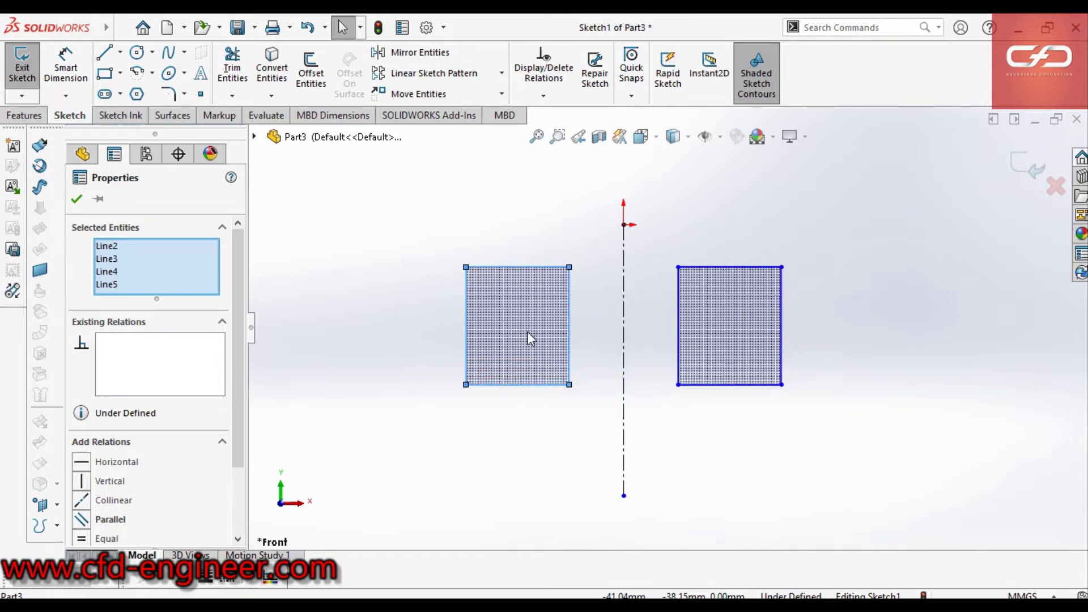
{"action": "left_click", "coordinate": [517, 447]}
{"action": "scroll", "coordinate": [646, 362], "scroll_direction": "down", "scroll_amount": 2}
{"action": "mouse_move", "coordinate": [526, 340]}
{"action": "left_mouse_down"}
{"action": "mouse_move", "coordinate": [497, 344]}
{"action": "mouse_move", "coordinate": [476, 326]}
{"action": "mouse_move", "coordinate": [544, 347]}
{"action": "left_mouse_up"}
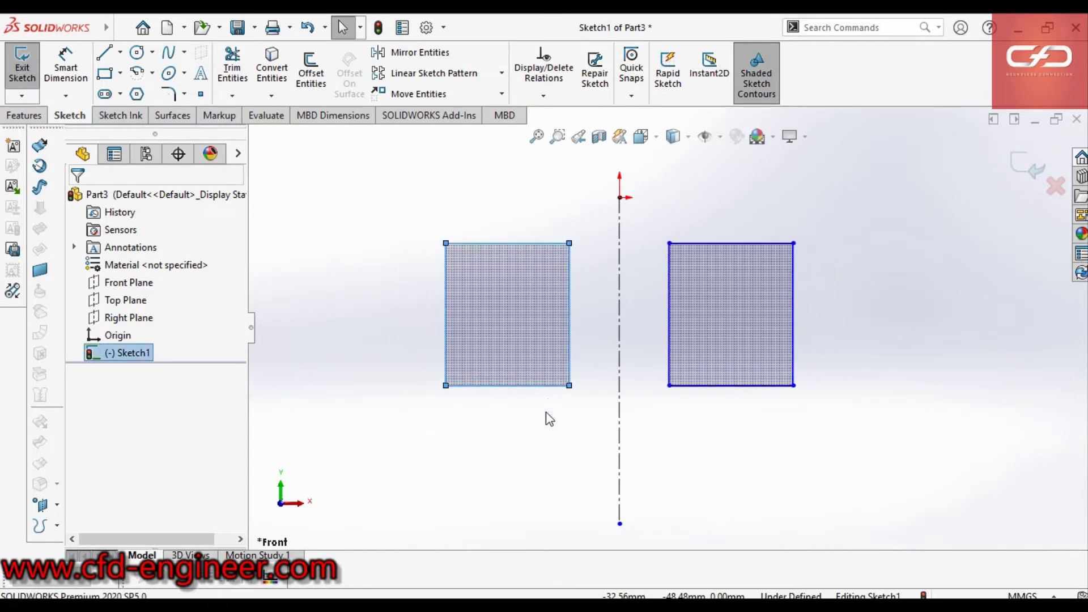
{"action": "left_click", "coordinate": [615, 381]}
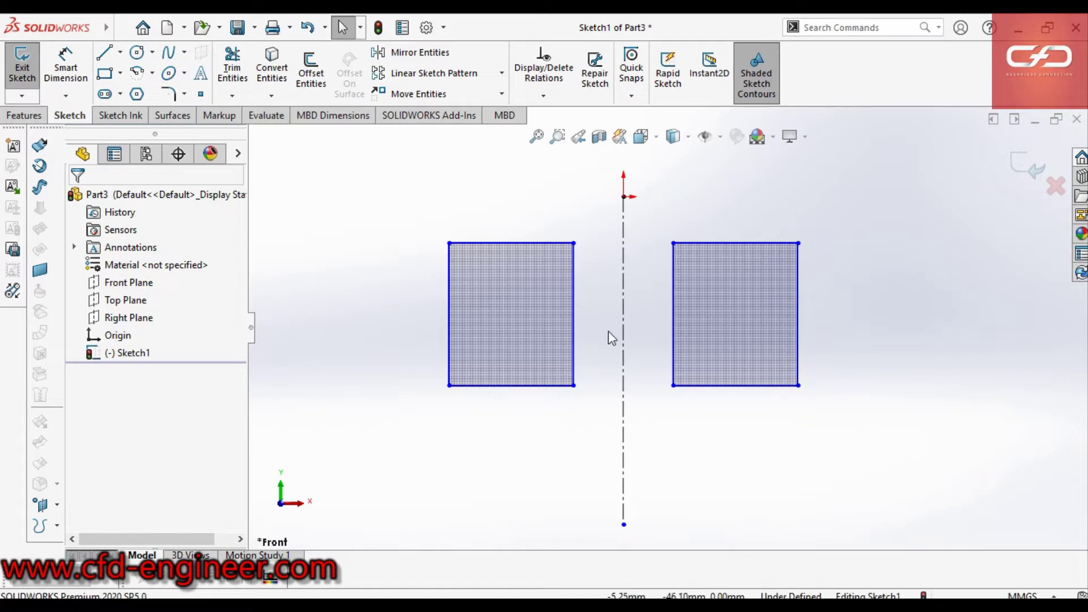
{"action": "mouse_move", "coordinate": [499, 323]}
{"action": "left_mouse_down"}
{"action": "mouse_move", "coordinate": [462, 363]}
{"action": "mouse_move", "coordinate": [516, 299]}
{"action": "left_mouse_up"}
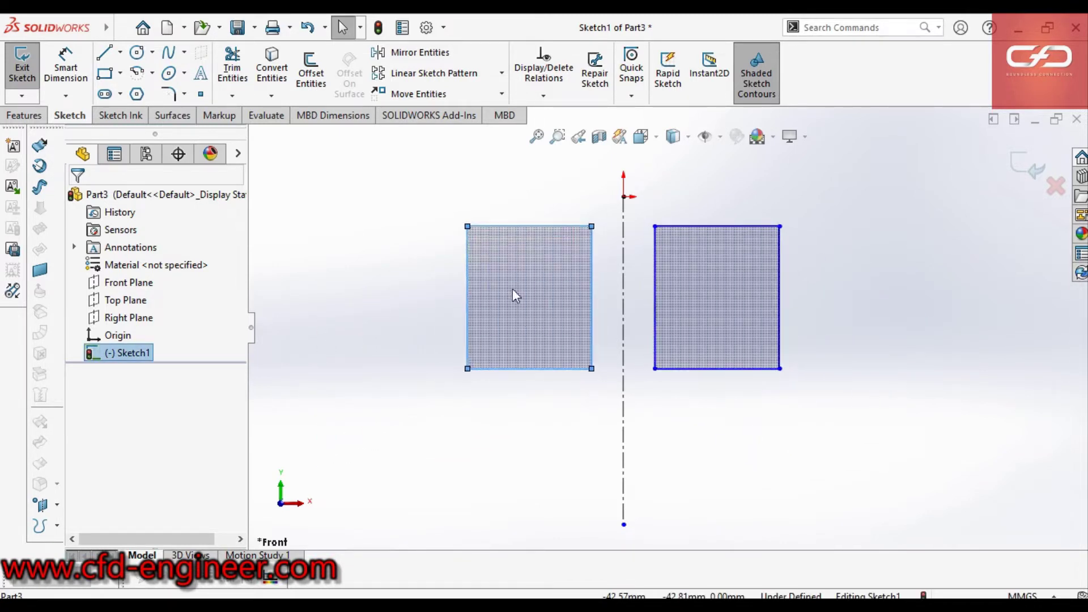
{"action": "mouse_move", "coordinate": [516, 299]}
{"action": "left_mouse_down"}
{"action": "mouse_move", "coordinate": [458, 369]}
{"action": "mouse_move", "coordinate": [492, 327]}
{"action": "left_mouse_up"}
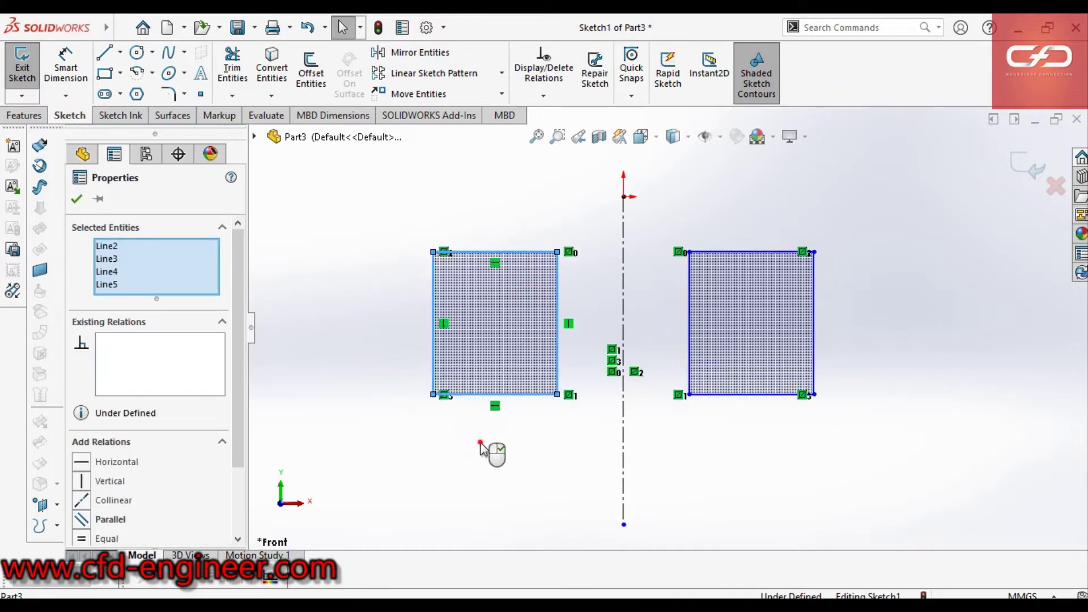
- Raise the left rectangle's bottom-left corner to make both rectangles shorter
{"action": "left_click", "coordinate": [445, 409]}
{"action": "left_click_drag", "start_coordinate": [433, 395], "coordinate": [430, 389]}
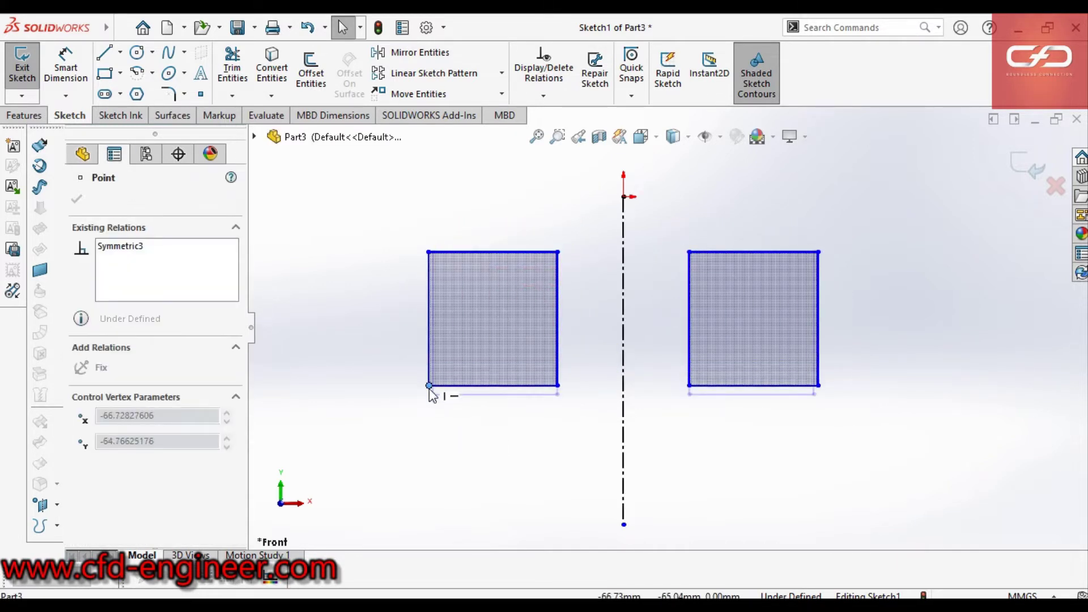
{"action": "mouse_move", "coordinate": [430, 391]}
{"action": "left_mouse_down"}
{"action": "mouse_move", "coordinate": [452, 346]}
{"action": "mouse_move", "coordinate": [517, 303]}
{"action": "mouse_move", "coordinate": [485, 445]}
{"action": "mouse_move", "coordinate": [431, 445]}
{"action": "mouse_move", "coordinate": [399, 417]}
{"action": "mouse_move", "coordinate": [389, 307]}
{"action": "left_mouse_up"}
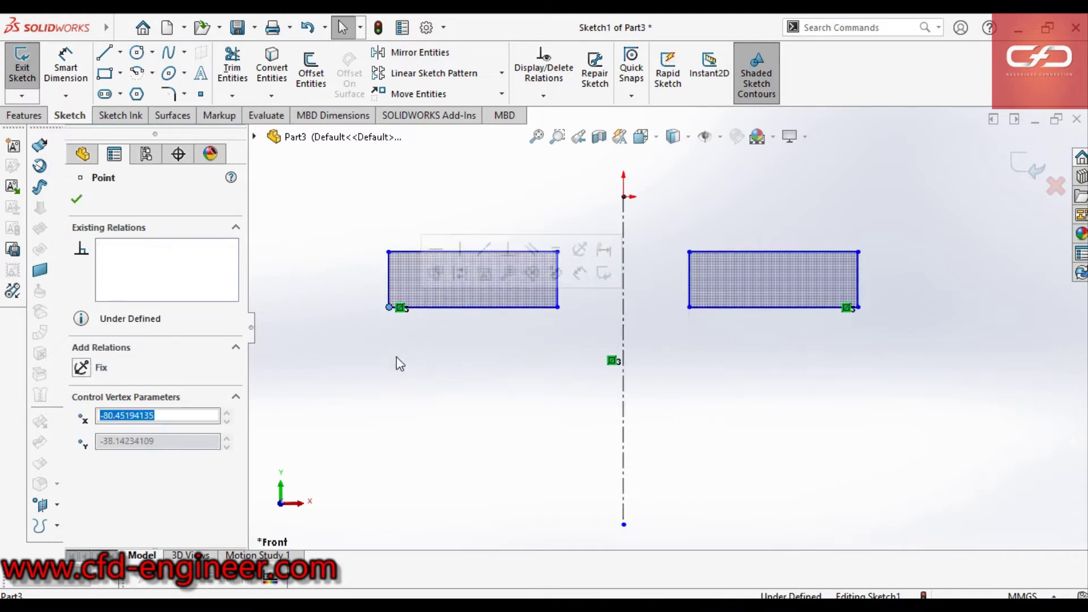
{"action": "left_click", "coordinate": [402, 370]}
{"action": "scroll", "coordinate": [586, 388], "scroll_direction": "up", "scroll_amount": 3}
{"action": "scroll", "coordinate": [653, 287], "scroll_direction": "down", "scroll_amount": 1}
{"action": "scroll", "coordinate": [605, 362], "scroll_direction": "down", "scroll_amount": 1}
{"action": "scroll", "coordinate": [612, 360], "scroll_direction": "up", "scroll_amount": 1}
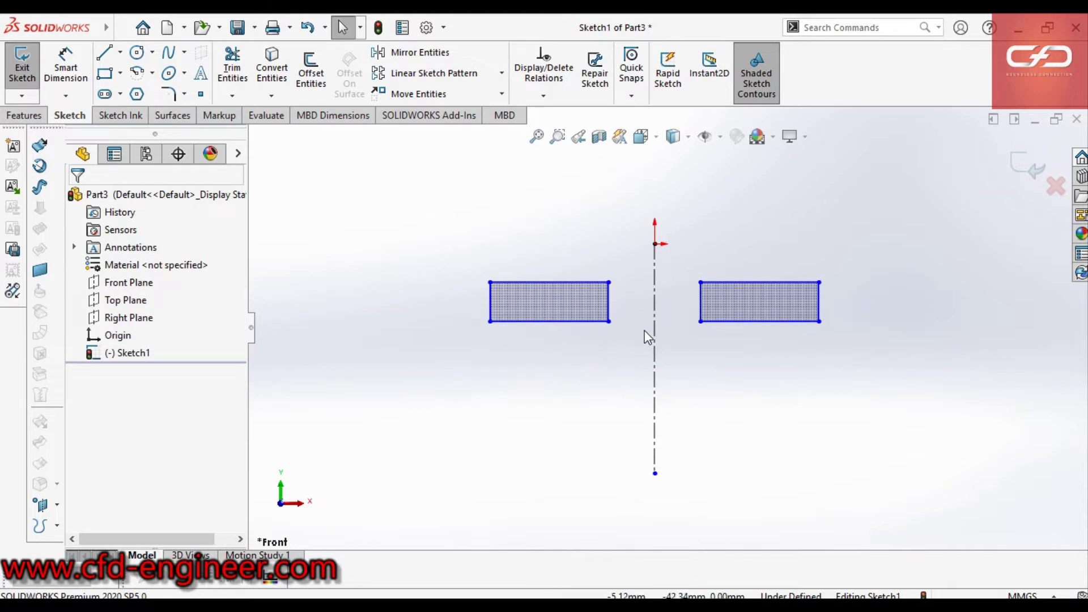
{"action": "scroll", "coordinate": [702, 338], "scroll_direction": "down", "scroll_amount": 1}
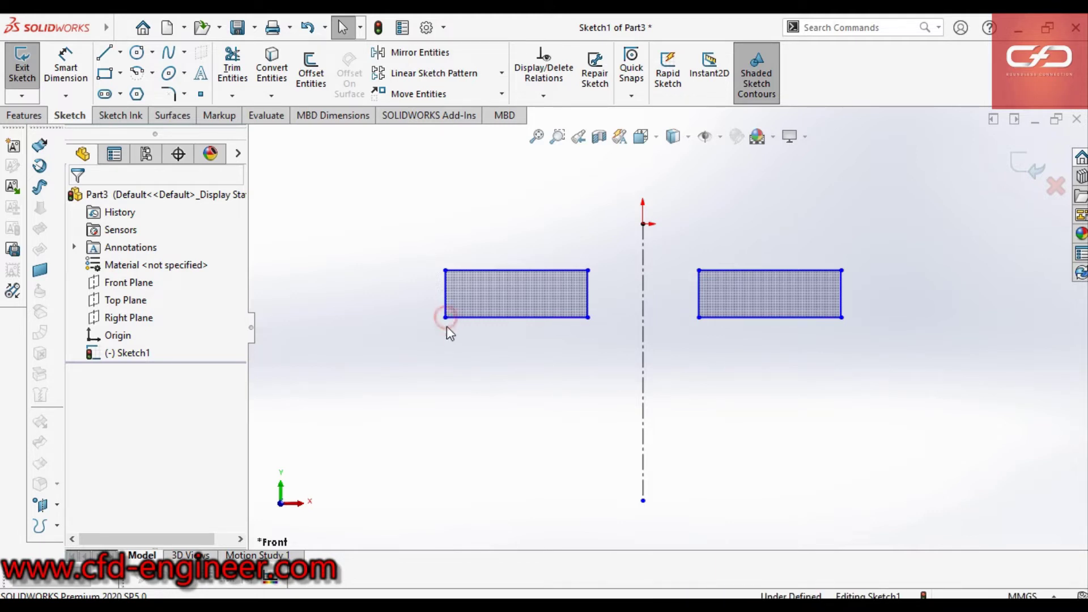
- Drag the rectangle corners to make both rectangles taller and narrower
{"action": "left_click_drag", "start_coordinate": [445, 317], "coordinate": [475, 358]}
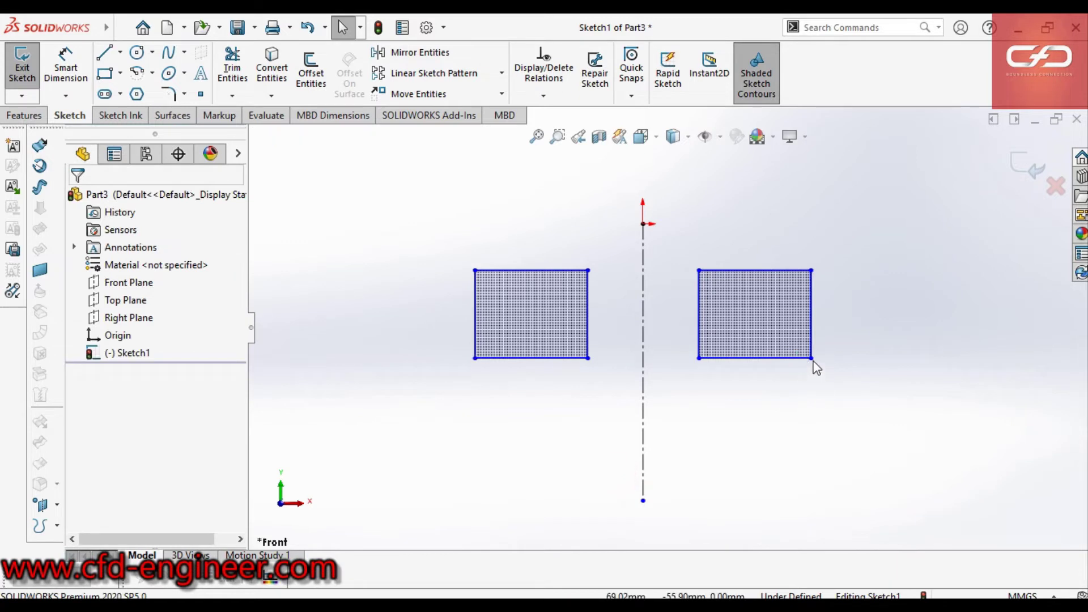
{"action": "left_click_drag", "start_coordinate": [812, 359], "coordinate": [768, 381]}
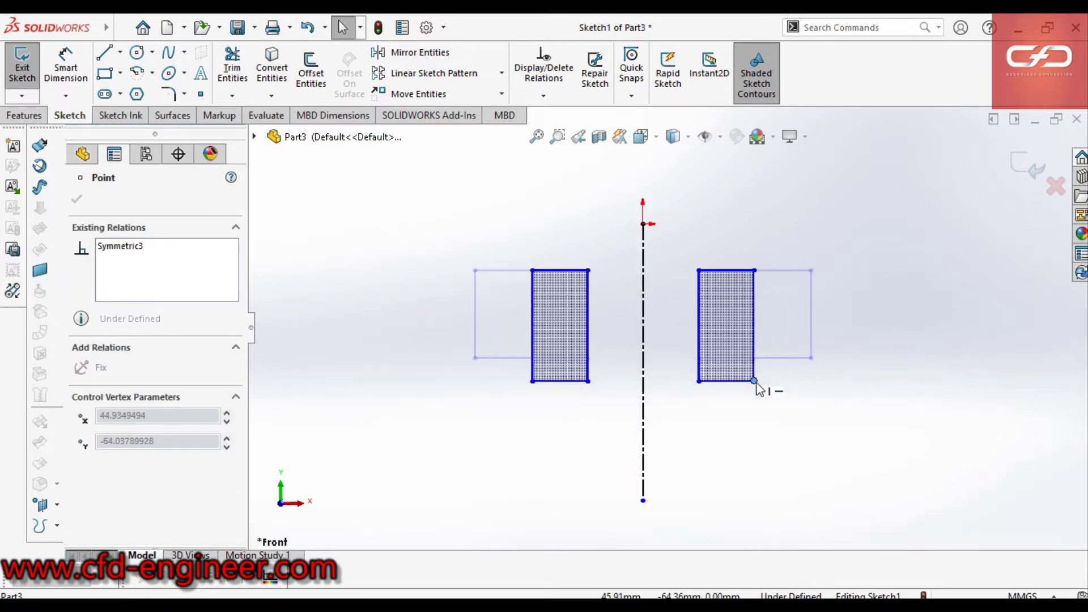
{"action": "left_click", "coordinate": [554, 476]}
{"action": "scroll", "coordinate": [651, 449], "scroll_direction": "up", "scroll_amount": 1}
{"action": "scroll", "coordinate": [676, 340], "scroll_direction": "down", "scroll_amount": 1}
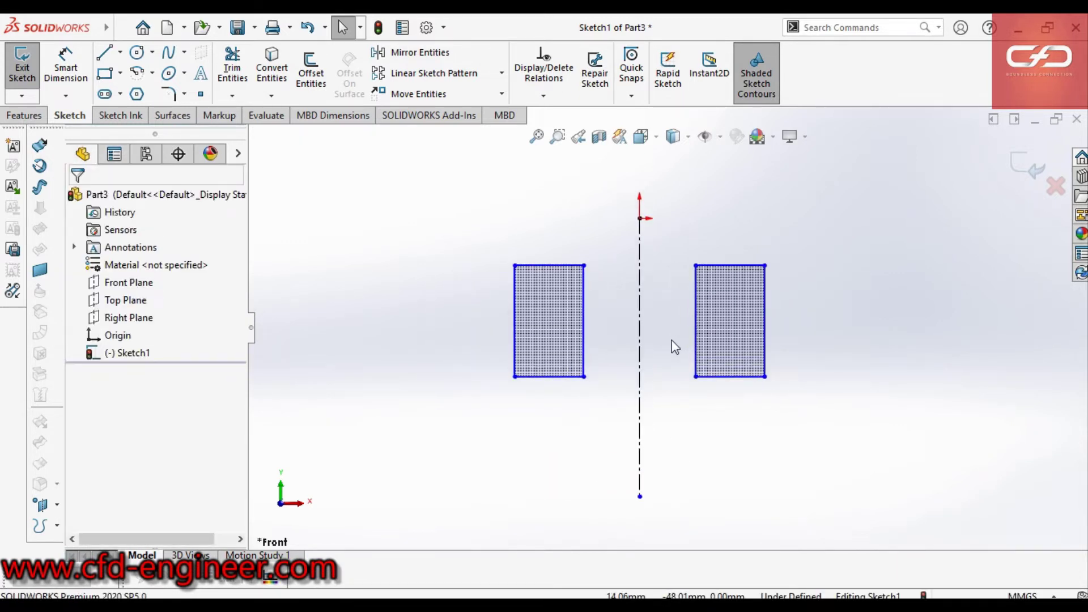
{"action": "scroll", "coordinate": [635, 393], "scroll_direction": "down", "scroll_amount": 1}
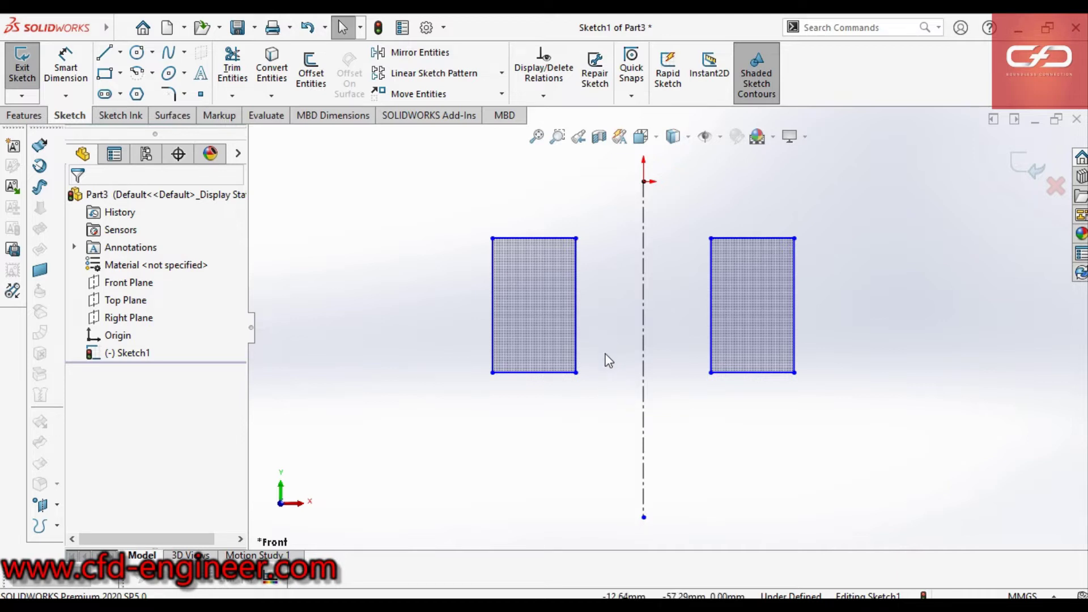
- Adjust the width from the left rectangle's lower-right corner and fit the sketch in view
{"action": "left_click", "coordinate": [576, 373]}
{"action": "left_click_drag", "start_coordinate": [577, 374], "coordinate": [600, 340]}
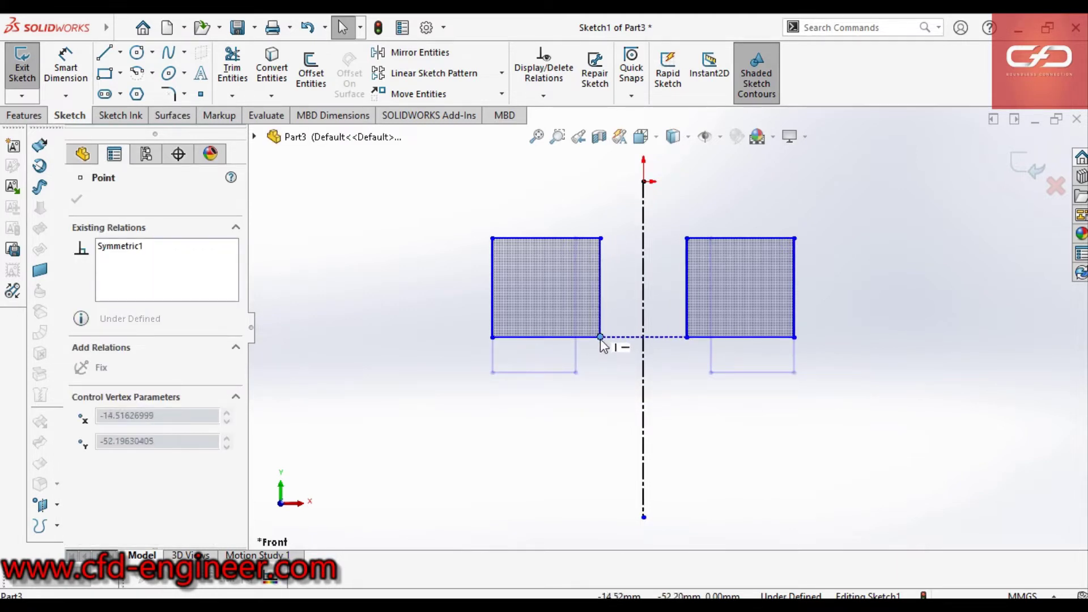
{"action": "left_click_drag", "start_coordinate": [603, 345], "coordinate": [591, 381]}
{"action": "left_click", "coordinate": [564, 443]}
{"action": "key", "text": "f"}
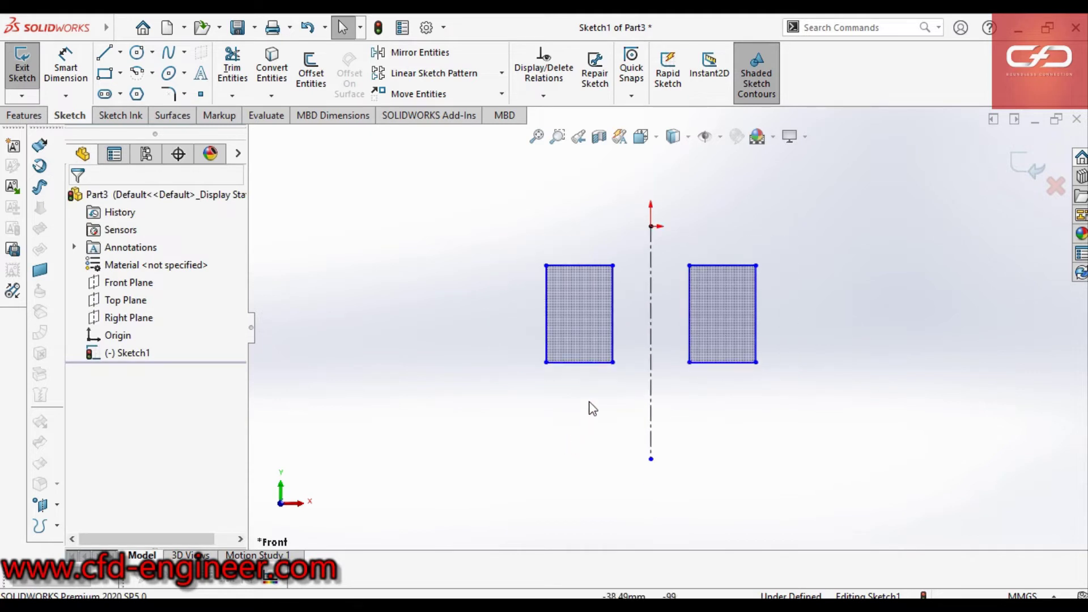
{"action": "scroll", "coordinate": [669, 292], "scroll_direction": "up", "scroll_amount": 1}
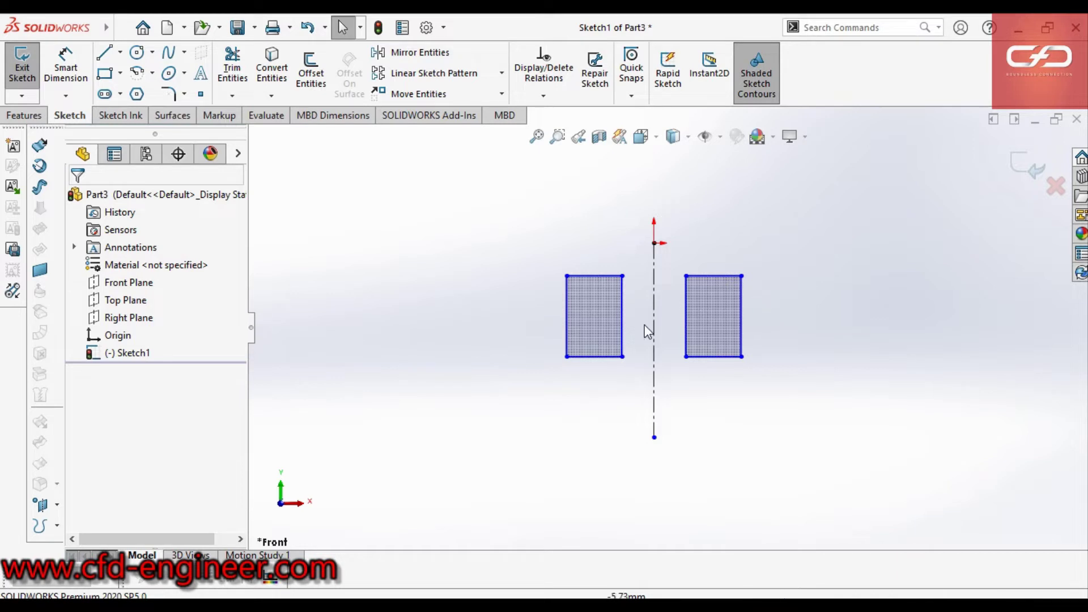
{"action": "scroll", "coordinate": [646, 329], "scroll_direction": "down", "scroll_amount": 2}
{"action": "scroll", "coordinate": [656, 325], "scroll_direction": "up", "scroll_amount": 1}
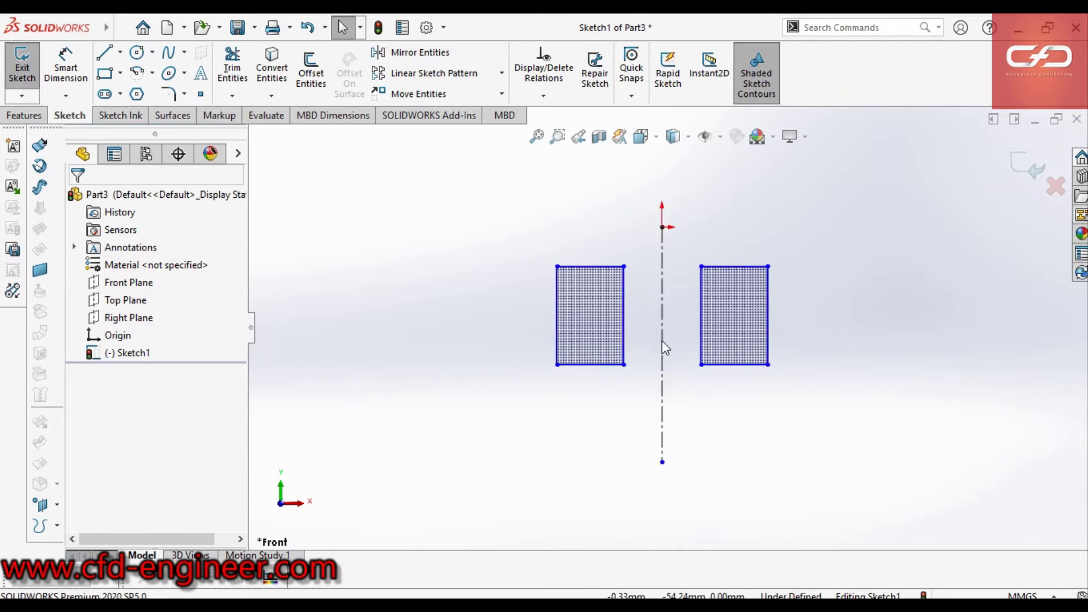
- Turn the vertical centerline into a solid line by unchecking For construction
{"action": "left_click", "coordinate": [662, 341]}
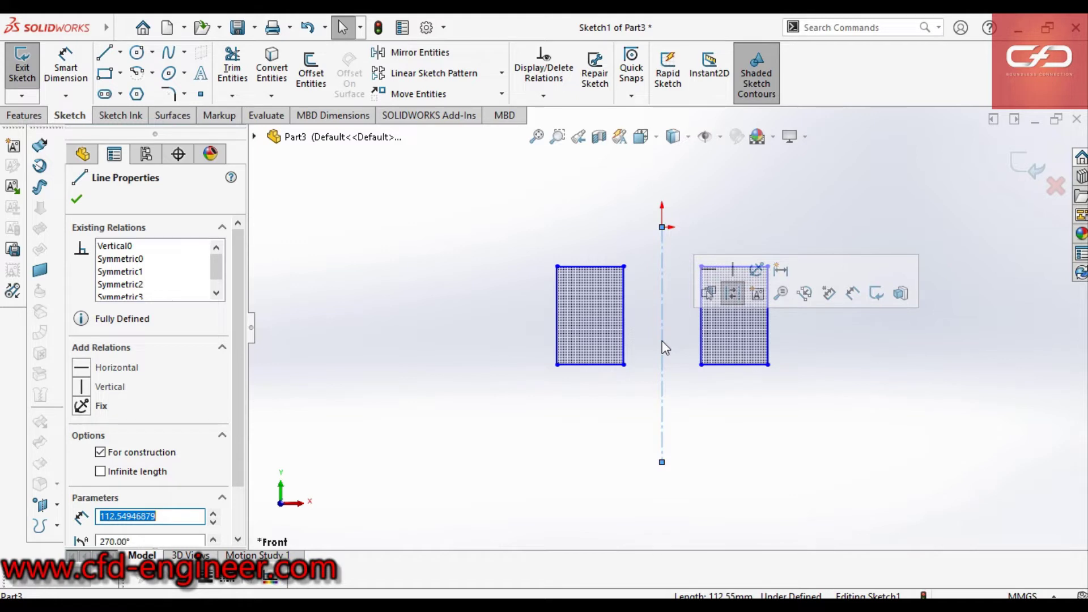
{"action": "left_click", "coordinate": [616, 413]}
{"action": "left_click", "coordinate": [661, 343]}
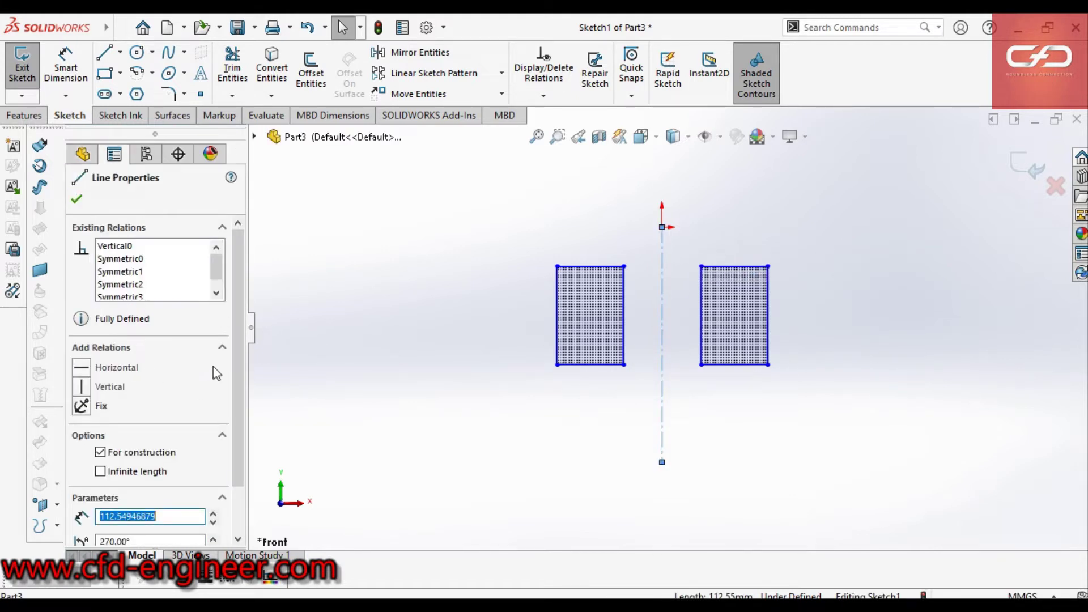
{"action": "left_click_drag", "start_coordinate": [240, 344], "coordinate": [236, 391]}
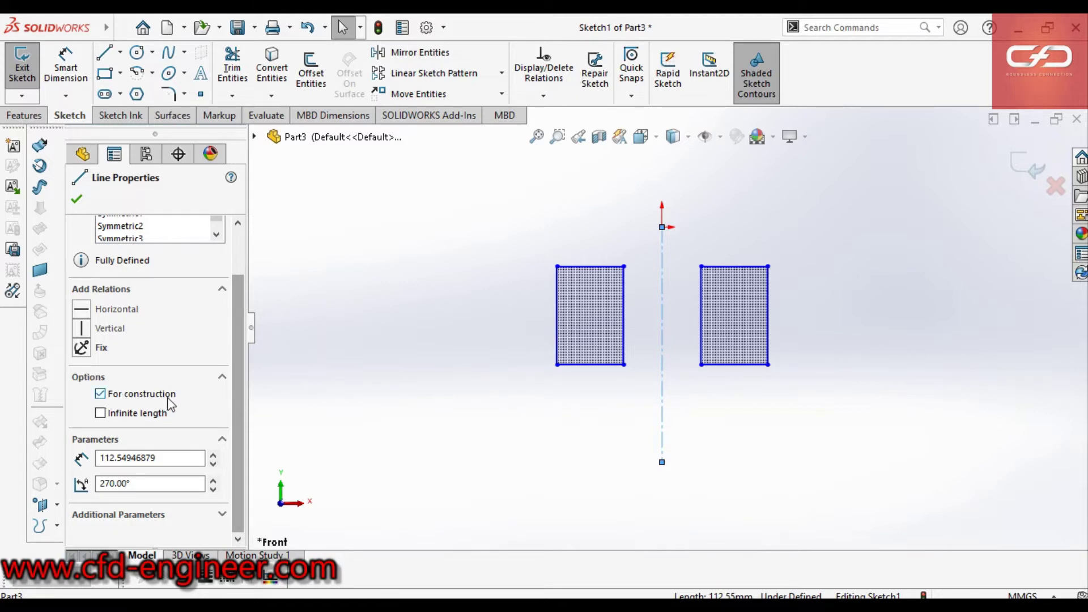
{"action": "left_click", "coordinate": [101, 395]}
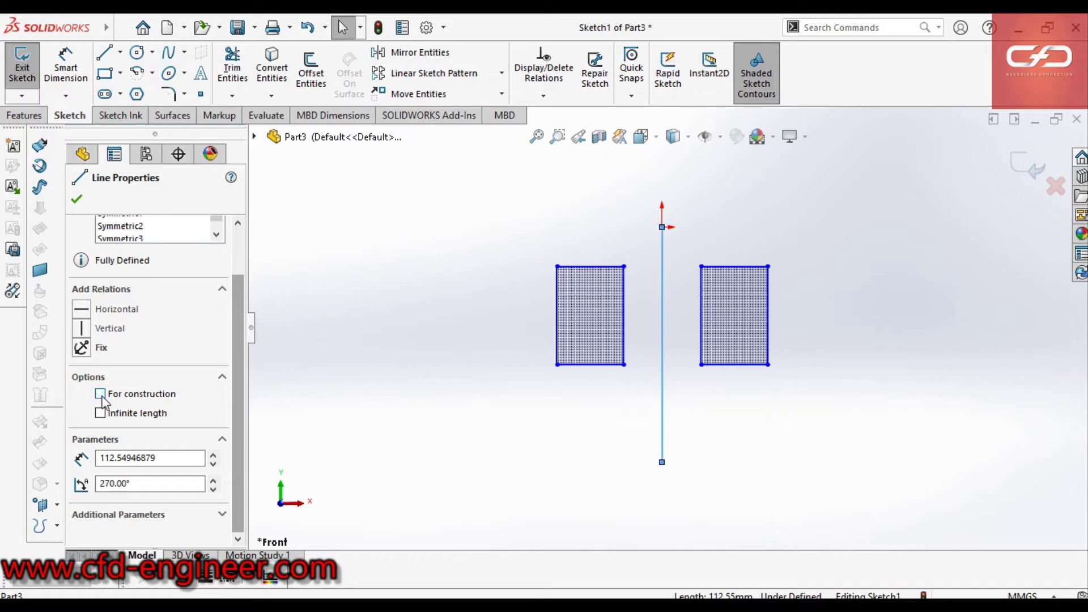
{"action": "left_click", "coordinate": [524, 383]}
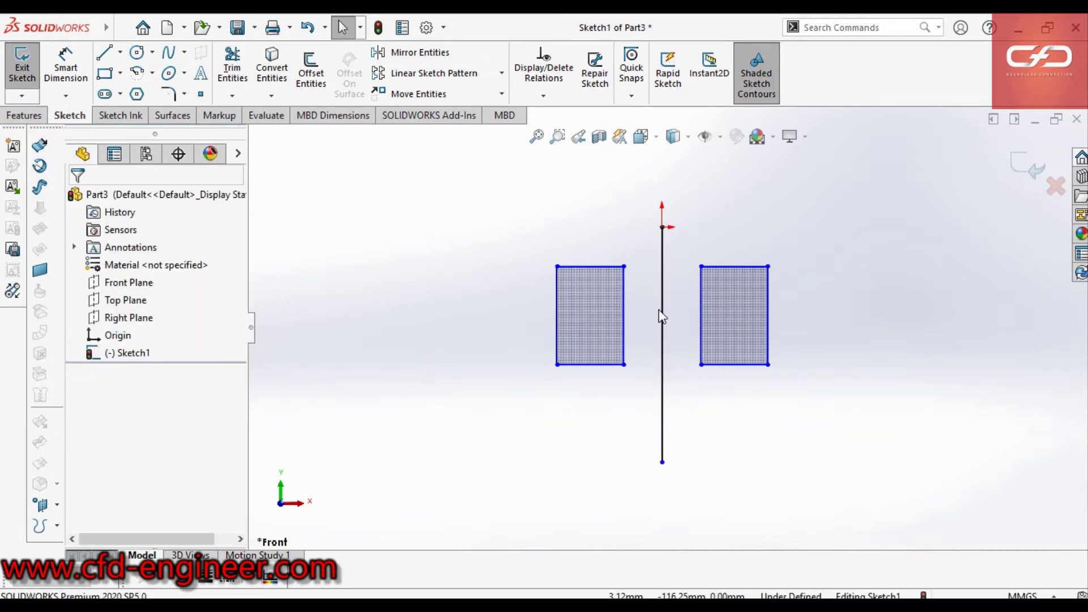
- Drag the rectangles closer to the vertical line, then select the left rectangle
{"action": "scroll", "coordinate": [692, 454], "scroll_direction": "up", "scroll_amount": 1}
{"action": "scroll", "coordinate": [702, 340], "scroll_direction": "up", "scroll_amount": 2}
{"action": "scroll", "coordinate": [702, 340], "scroll_direction": "down", "scroll_amount": 1}
{"action": "mouse_move", "coordinate": [606, 317]}
{"action": "left_mouse_down"}
{"action": "mouse_move", "coordinate": [578, 338]}
{"action": "mouse_move", "coordinate": [561, 287]}
{"action": "mouse_move", "coordinate": [643, 300]}
{"action": "mouse_move", "coordinate": [624, 315]}
{"action": "mouse_move", "coordinate": [590, 310]}
{"action": "mouse_move", "coordinate": [619, 293]}
{"action": "left_mouse_up"}
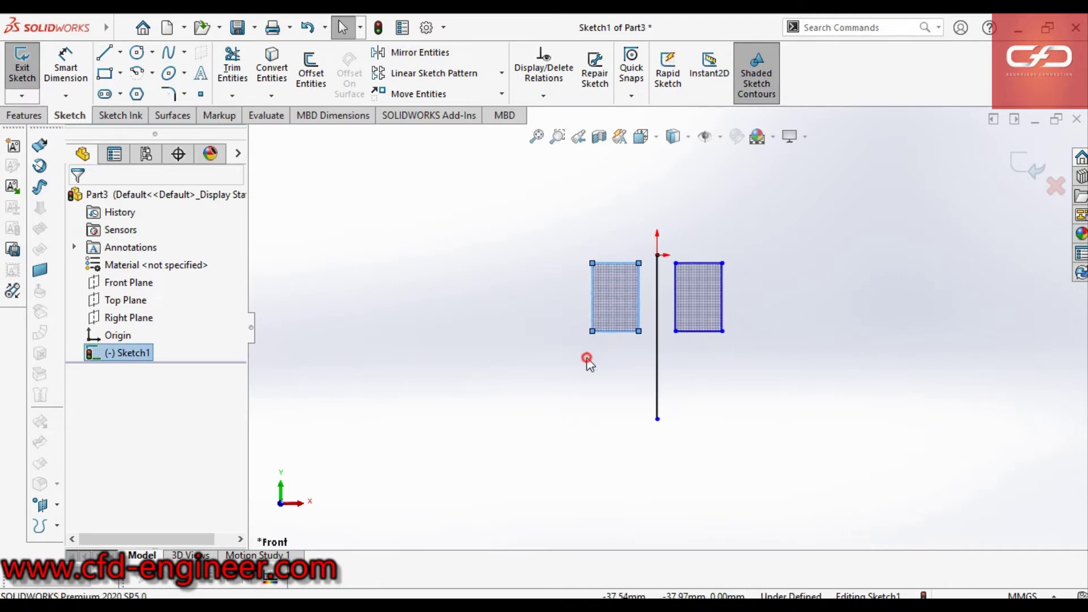
{"action": "key", "text": "Escape"}
{"action": "scroll", "coordinate": [696, 315], "scroll_direction": "down", "scroll_amount": 1}
{"action": "scroll", "coordinate": [696, 316], "scroll_direction": "down", "scroll_amount": 1}
{"action": "scroll", "coordinate": [696, 315], "scroll_direction": "down", "scroll_amount": 1}
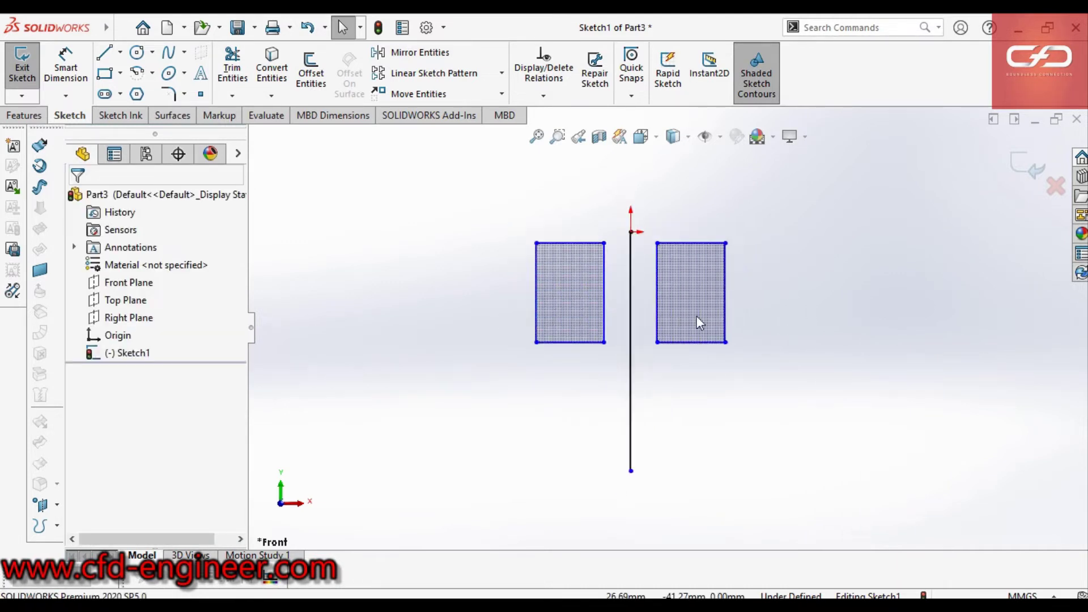
{"action": "scroll", "coordinate": [662, 329], "scroll_direction": "down", "scroll_amount": 2}
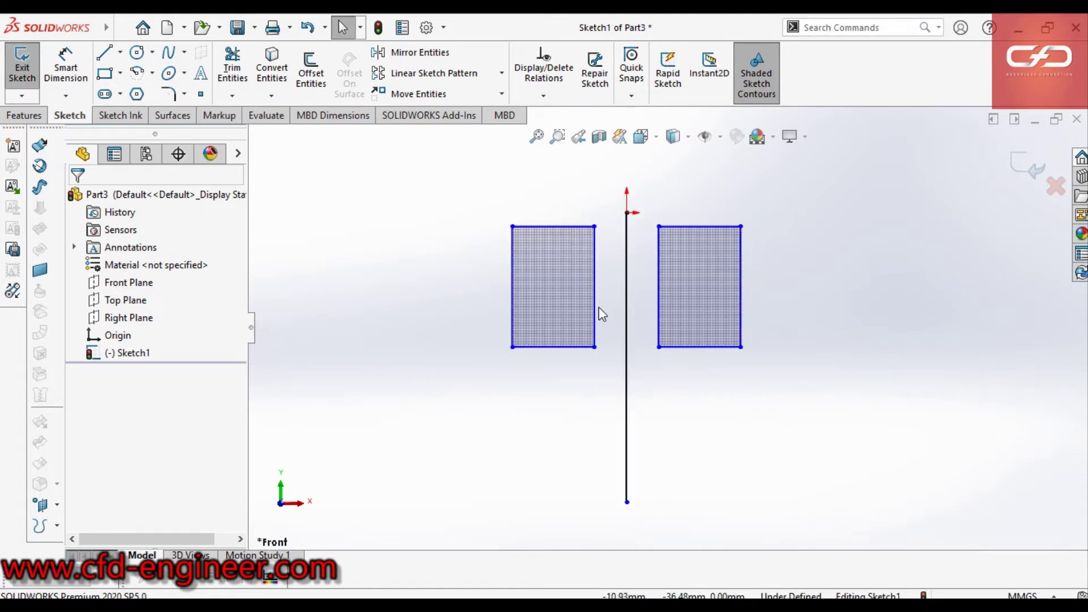
{"action": "scroll", "coordinate": [598, 307], "scroll_direction": "down", "scroll_amount": 1}
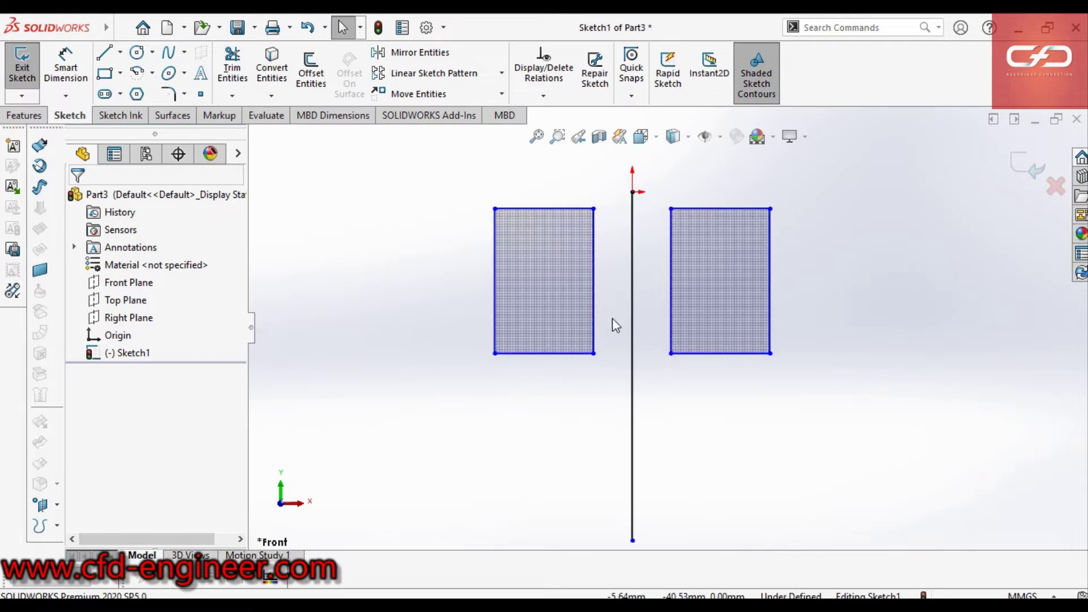
{"action": "left_click", "coordinate": [566, 291]}
- Delete both rectangles and draw an L-shaped vertical and horizontal line left of the vertical line
{"action": "key", "text": "Delete"}
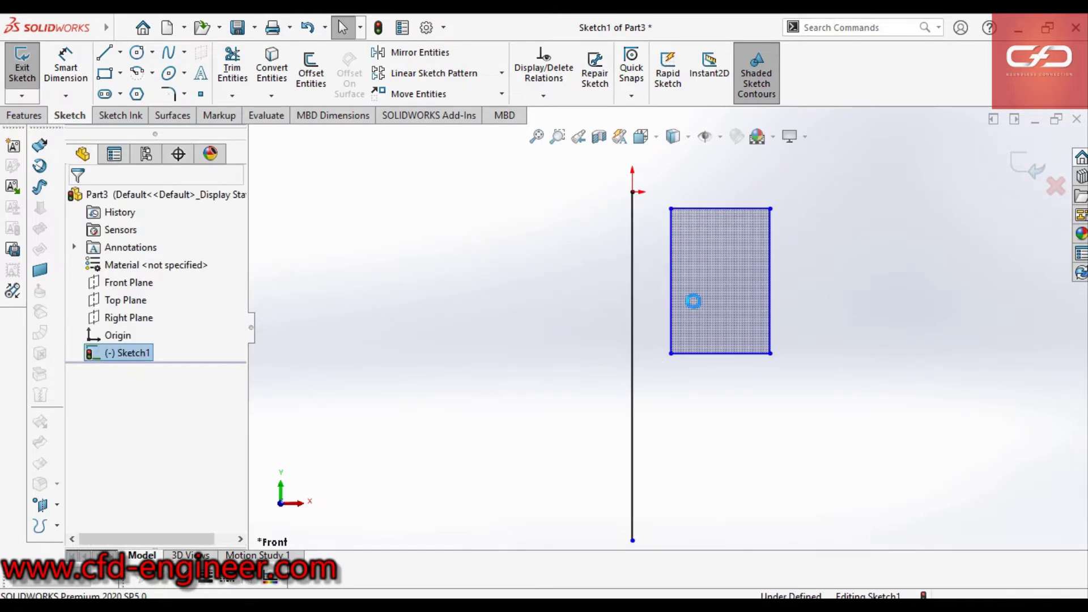
{"action": "left_click", "coordinate": [697, 296]}
{"action": "key", "text": "Delete"}
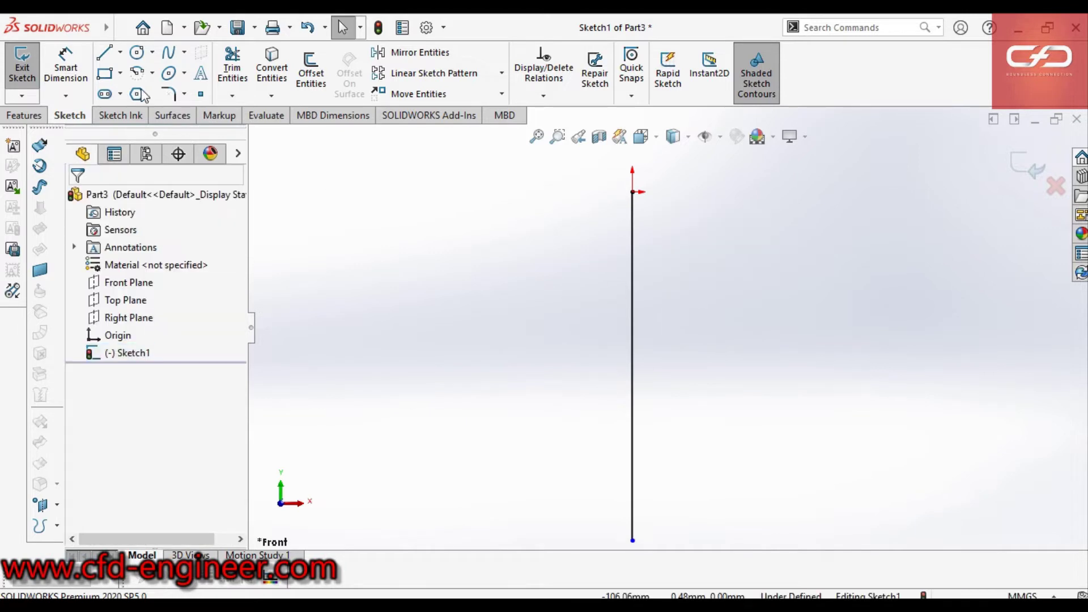
{"action": "key", "text": "l"}
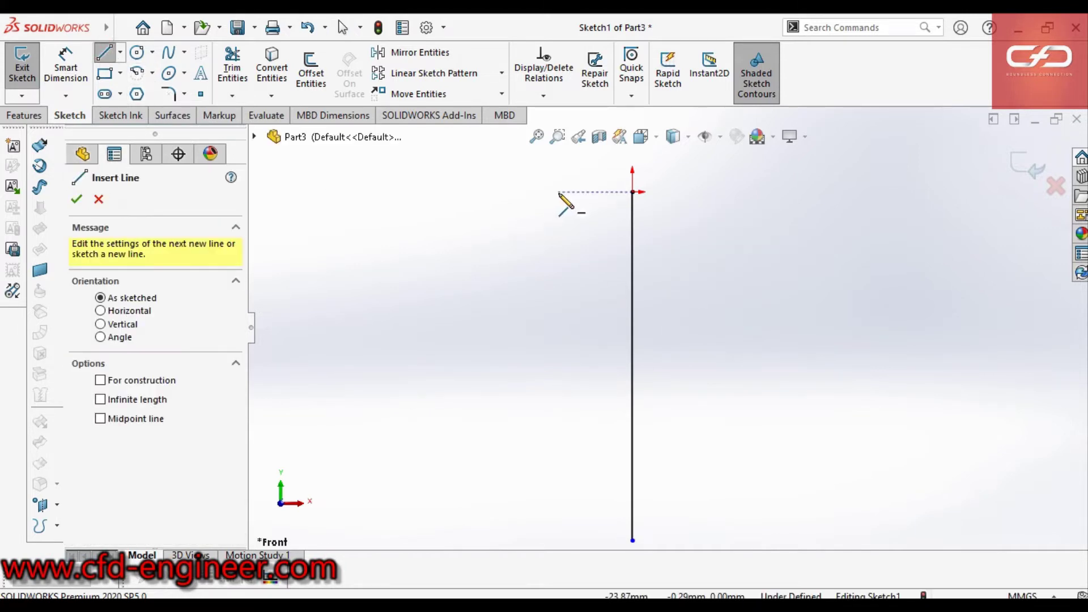
{"action": "left_click", "coordinate": [558, 193]}
{"action": "left_click", "coordinate": [559, 445]}
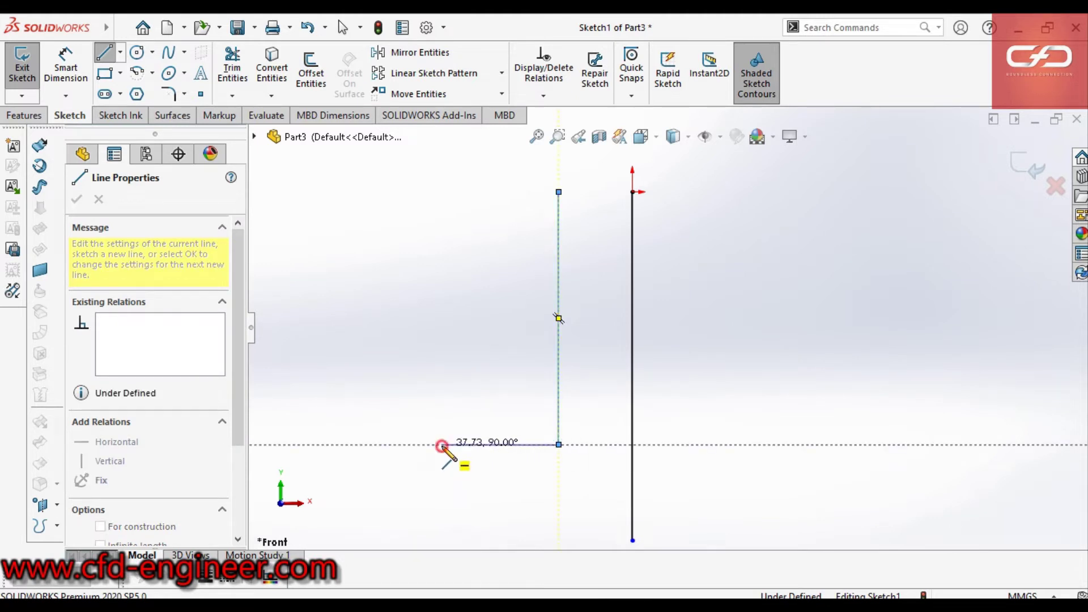
{"action": "left_click", "coordinate": [442, 445]}
{"action": "key", "text": "Escape"}
{"action": "key", "text": "Escape"}
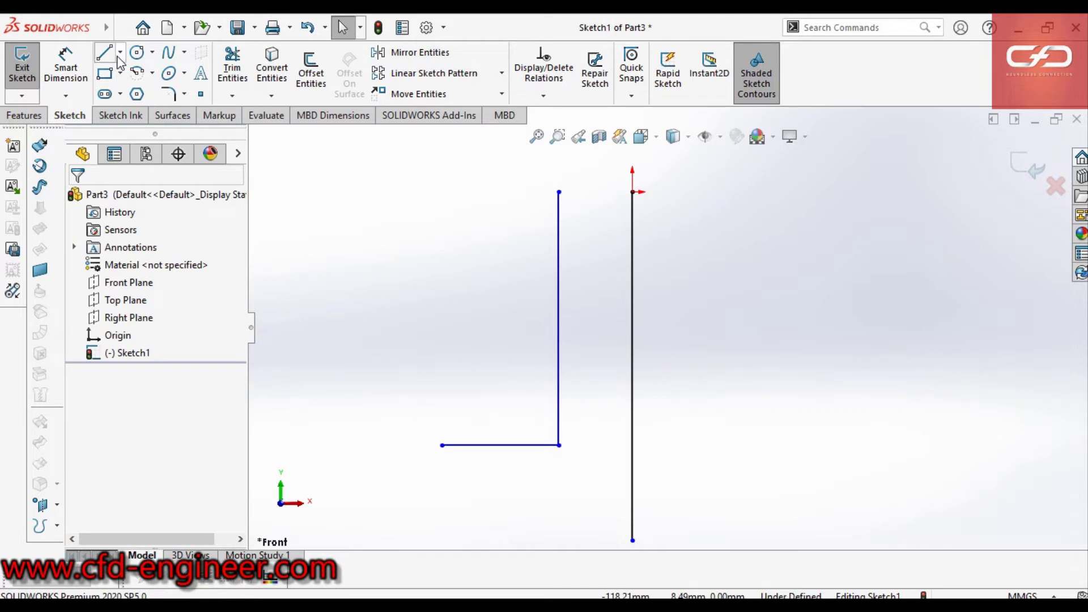
- Close the L with an S-curved spline and reshape it by moving a middle point
{"action": "left_click", "coordinate": [169, 52]}
{"action": "scroll", "coordinate": [618, 369], "scroll_direction": "up", "scroll_amount": 2}
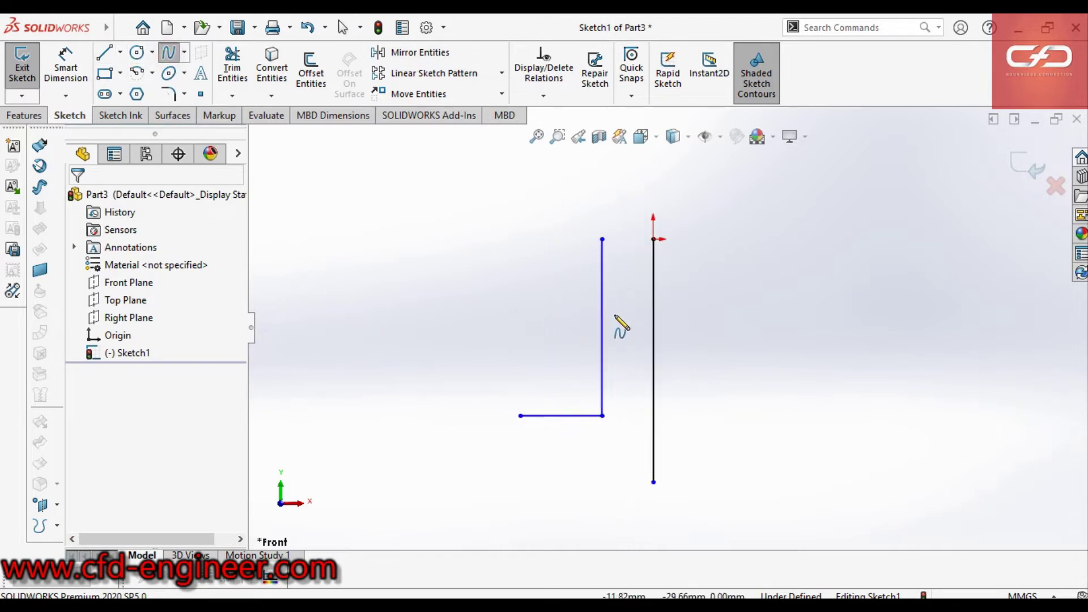
{"action": "left_click", "coordinate": [500, 440]}
{"action": "left_click", "coordinate": [458, 361]}
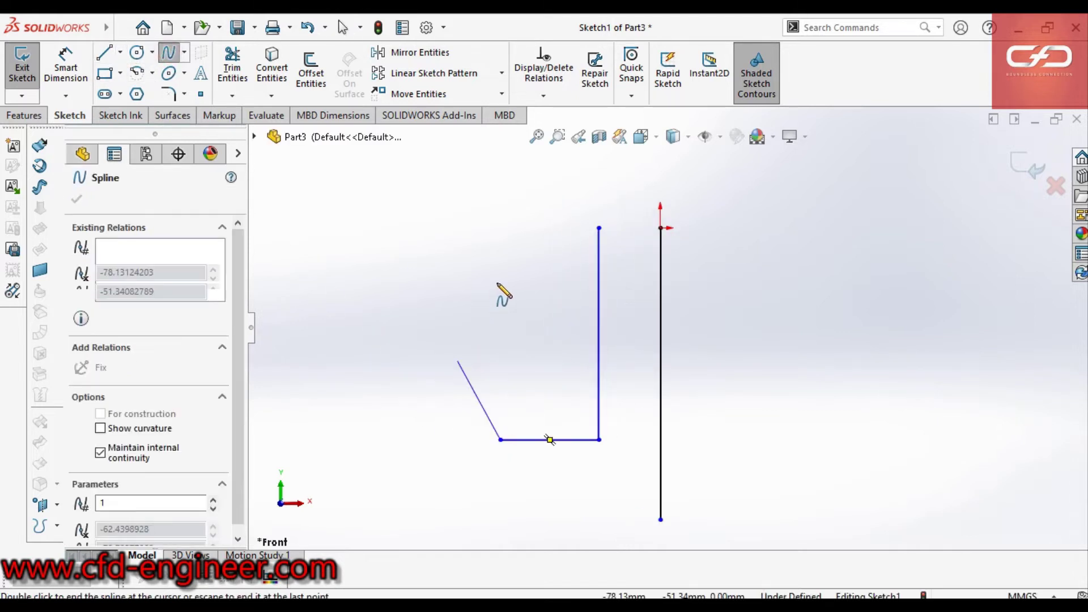
{"action": "left_click", "coordinate": [501, 276]}
{"action": "left_click", "coordinate": [563, 281]}
{"action": "double_click", "coordinate": [600, 228]}
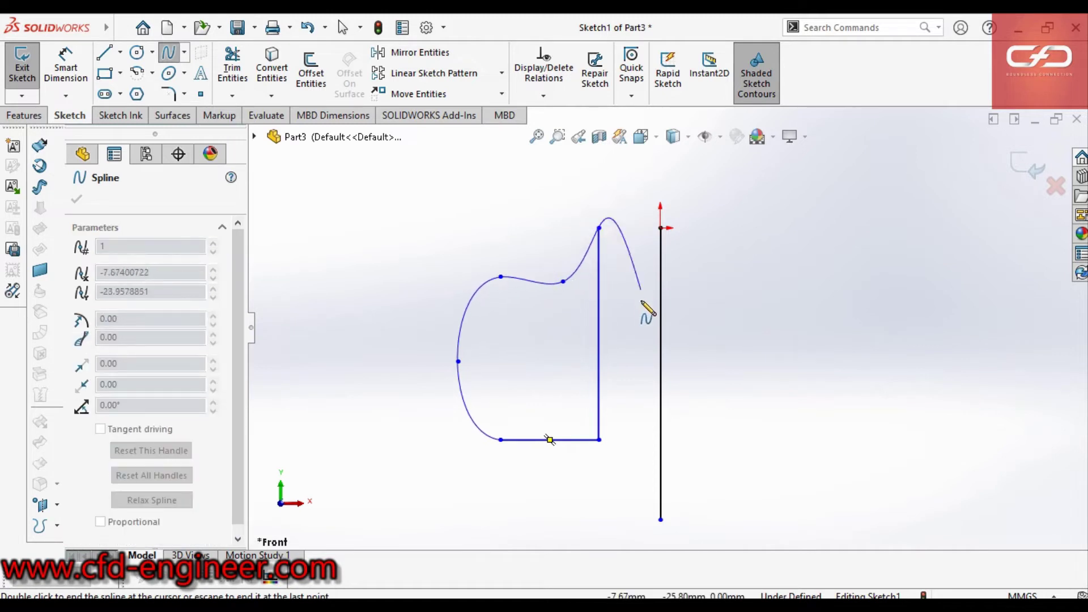
{"action": "key", "text": "Escape"}
{"action": "mouse_move", "coordinate": [563, 281]}
{"action": "left_mouse_down"}
{"action": "mouse_move", "coordinate": [534, 257]}
{"action": "mouse_move", "coordinate": [540, 267]}
{"action": "left_mouse_up"}
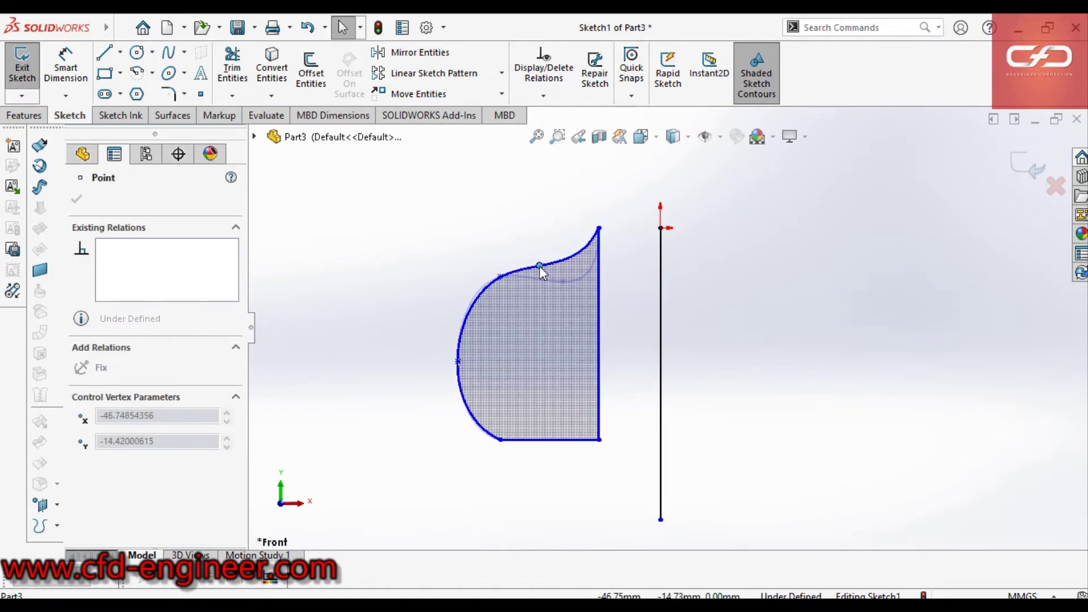
{"action": "key", "text": "Escape"}
{"action": "scroll", "coordinate": [671, 311], "scroll_direction": "down", "scroll_amount": 1}
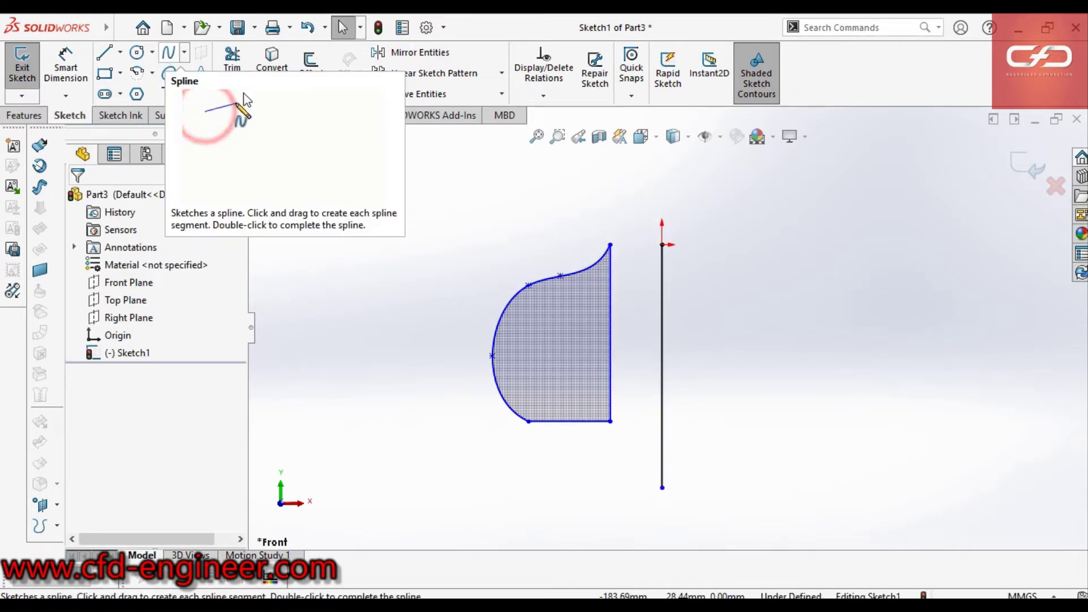
- Nudge the closed spline-and-line profile slightly to the right
{"action": "left_click", "coordinate": [170, 55]}
{"action": "left_click", "coordinate": [522, 454]}
{"action": "scroll", "coordinate": [686, 340], "scroll_direction": "down", "scroll_amount": 1}
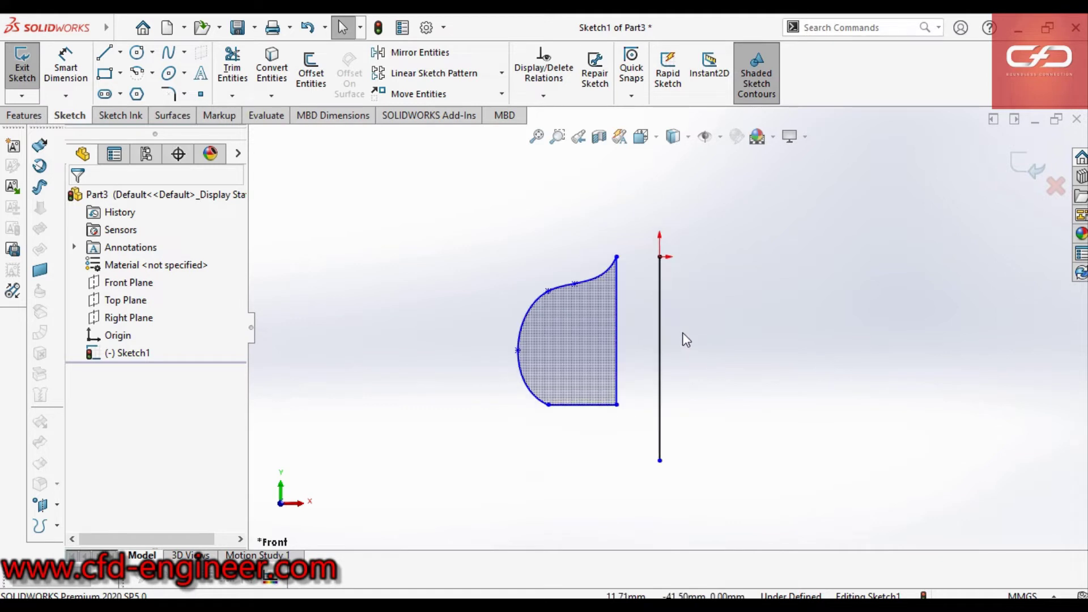
{"action": "scroll", "coordinate": [539, 348], "scroll_direction": "up", "scroll_amount": 2}
{"action": "left_click", "coordinate": [538, 347]}
{"action": "left_click_drag", "start_coordinate": [540, 374], "coordinate": [554, 376]}
{"action": "left_click", "coordinate": [413, 364]}
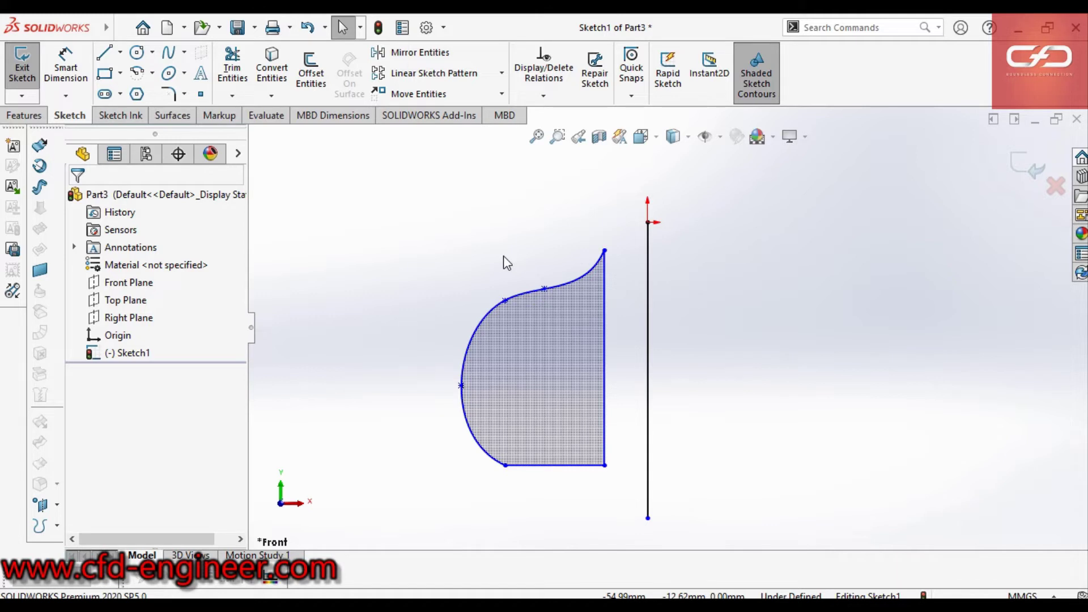
- Begin mirroring the shaded profile across the vertical line, then cancel the attempt
{"action": "left_click", "coordinate": [445, 57]}
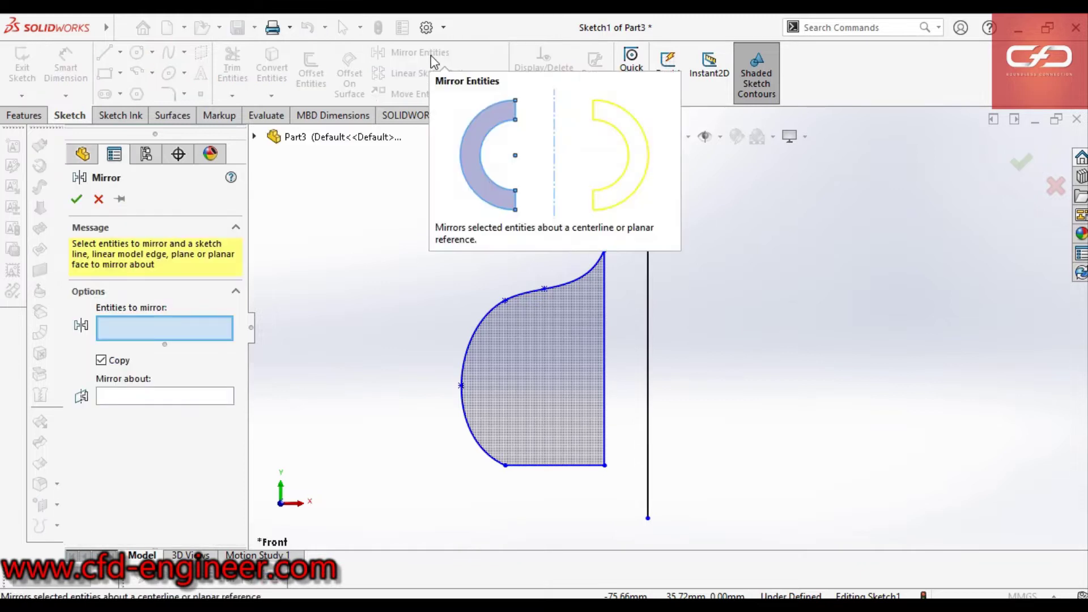
{"action": "left_click", "coordinate": [528, 367]}
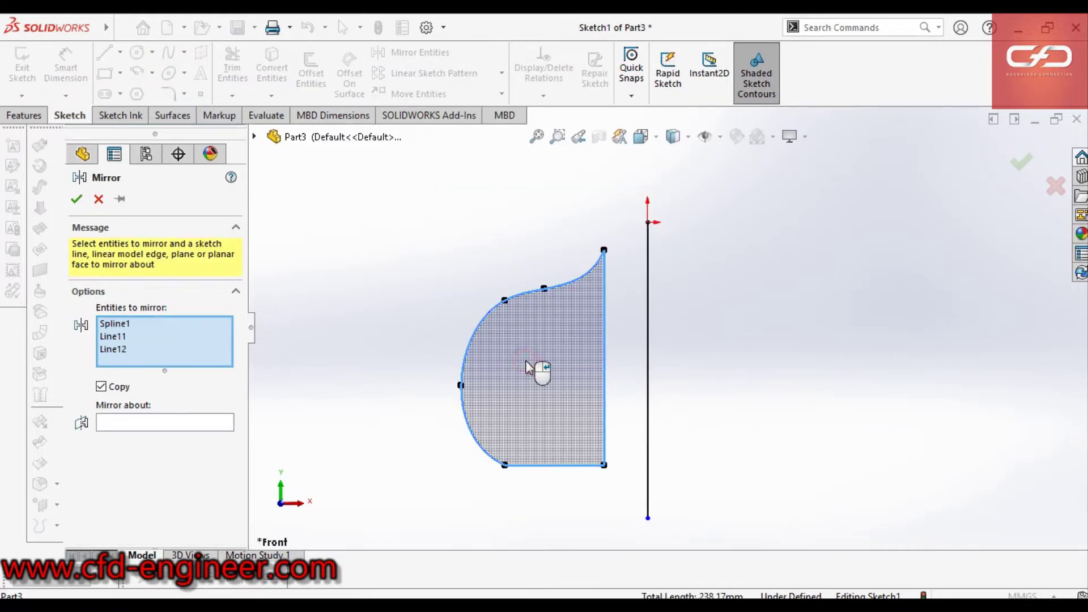
{"action": "left_click", "coordinate": [193, 422]}
{"action": "left_click", "coordinate": [648, 312]}
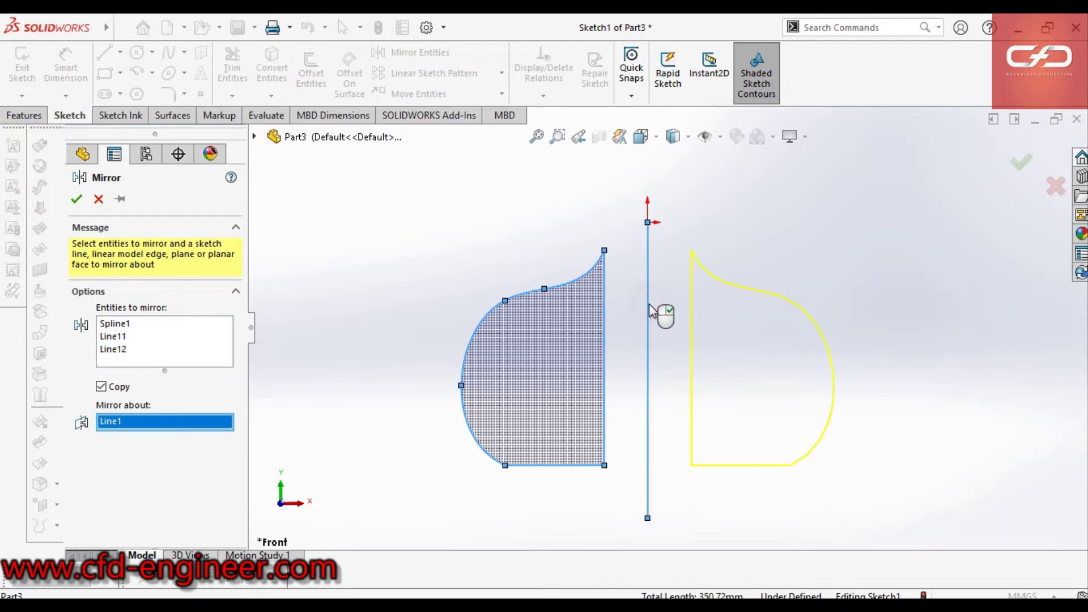
{"action": "left_click", "coordinate": [99, 200]}
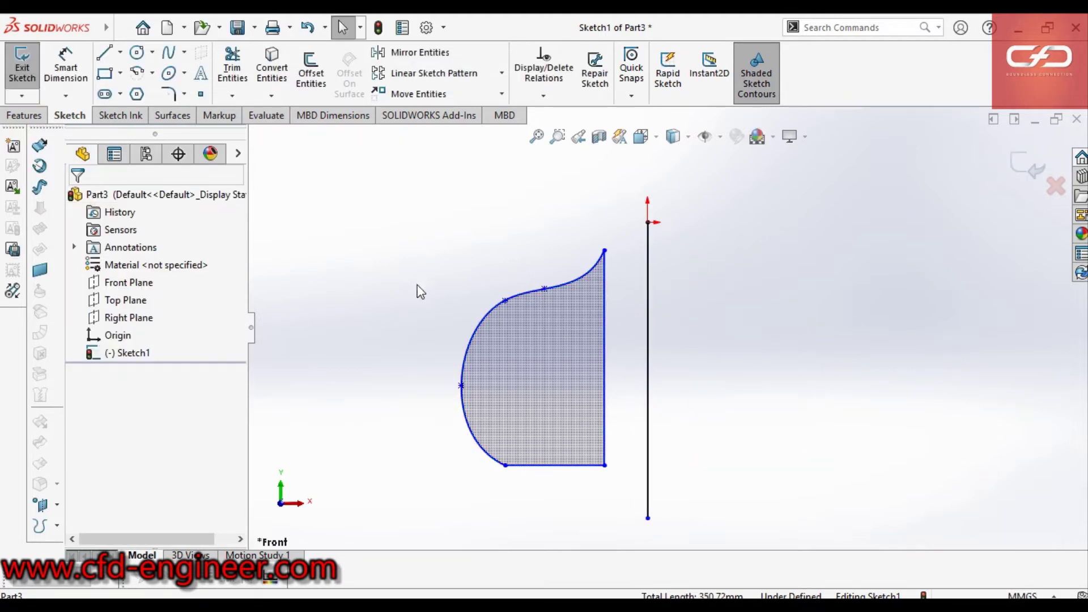
- Mirror the shaded left profile across the vertical centreline
{"action": "left_click", "coordinate": [559, 336]}
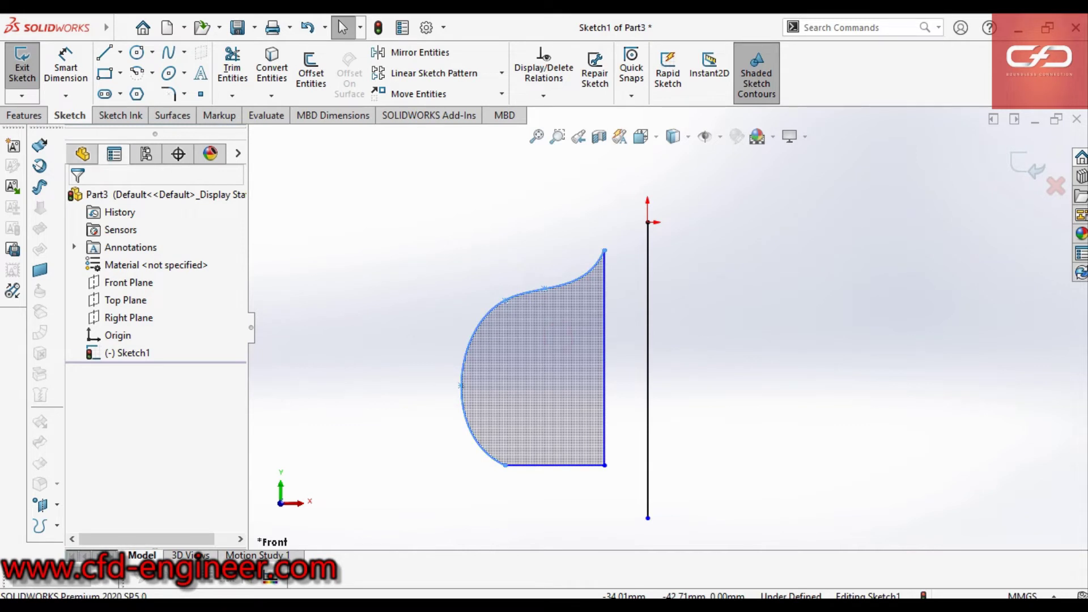
{"action": "scroll", "coordinate": [542, 381], "scroll_direction": "up", "scroll_amount": 1}
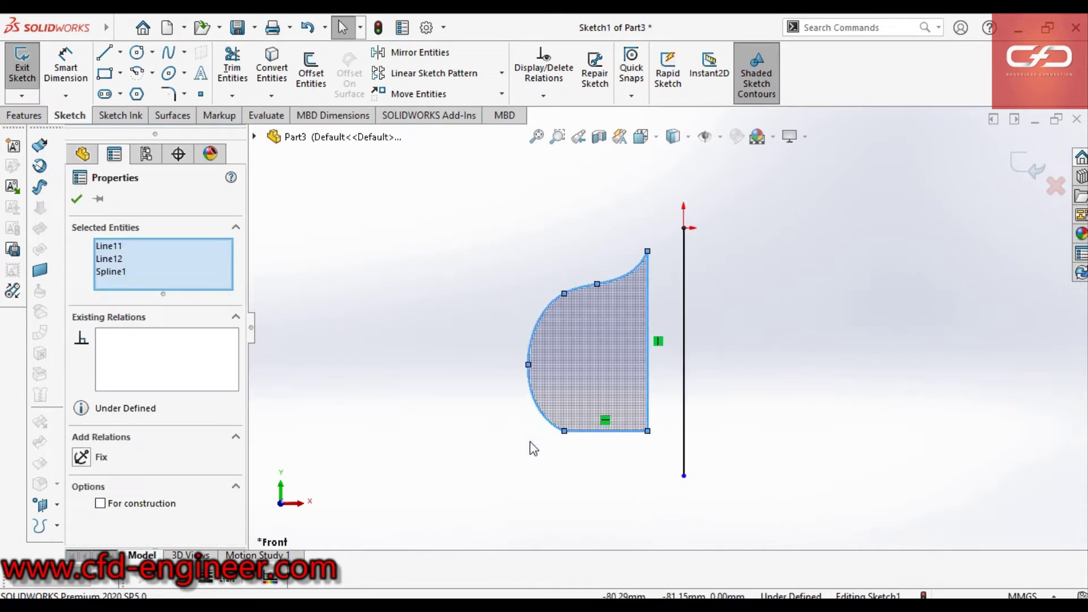
{"action": "left_click", "coordinate": [447, 53]}
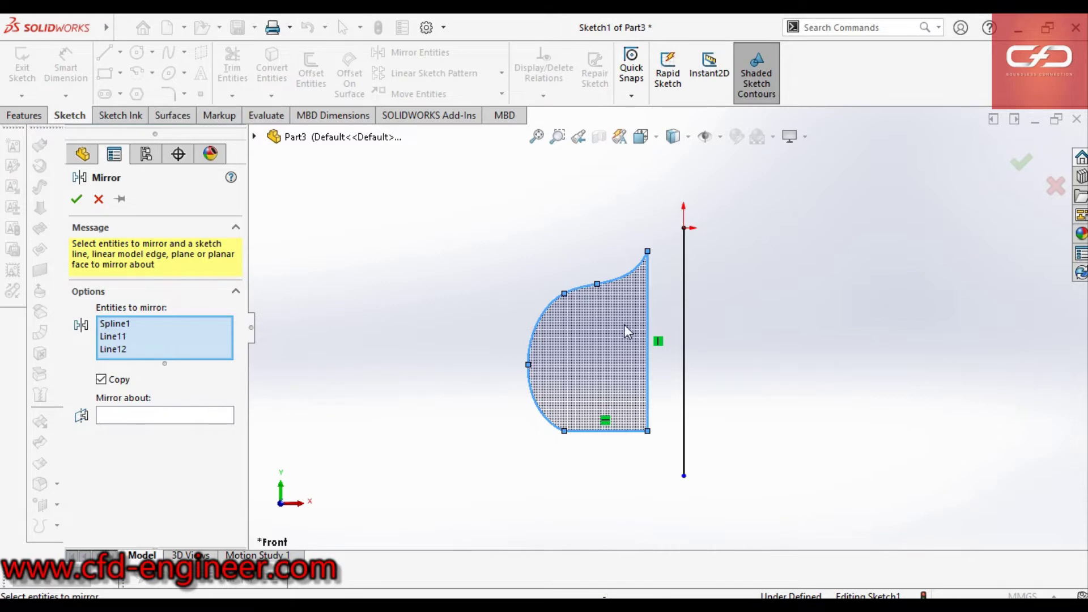
{"action": "scroll", "coordinate": [725, 357], "scroll_direction": "down", "scroll_amount": 2}
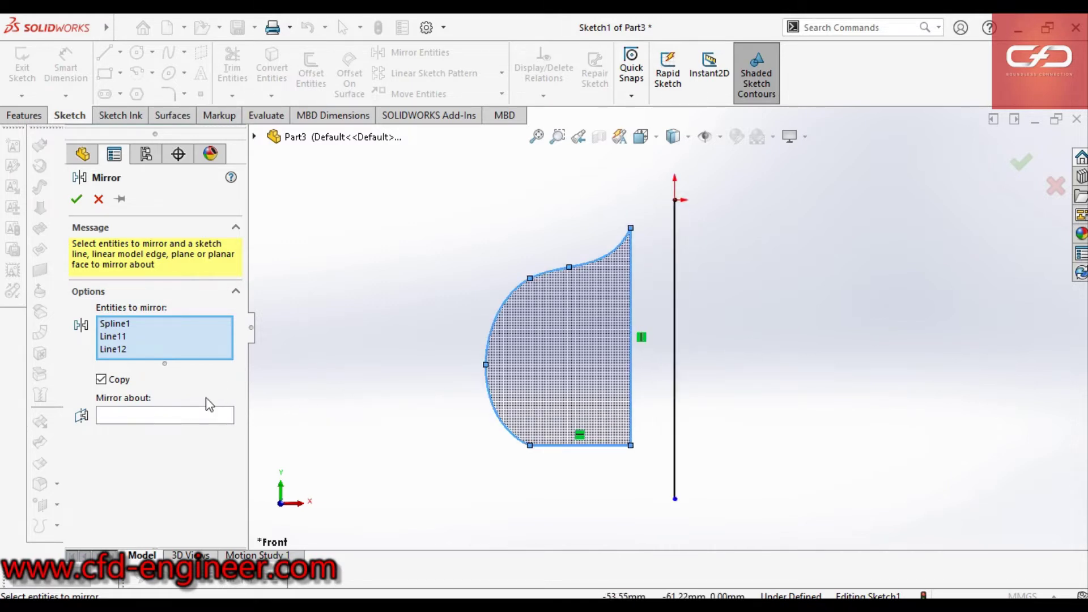
{"action": "left_click", "coordinate": [159, 416]}
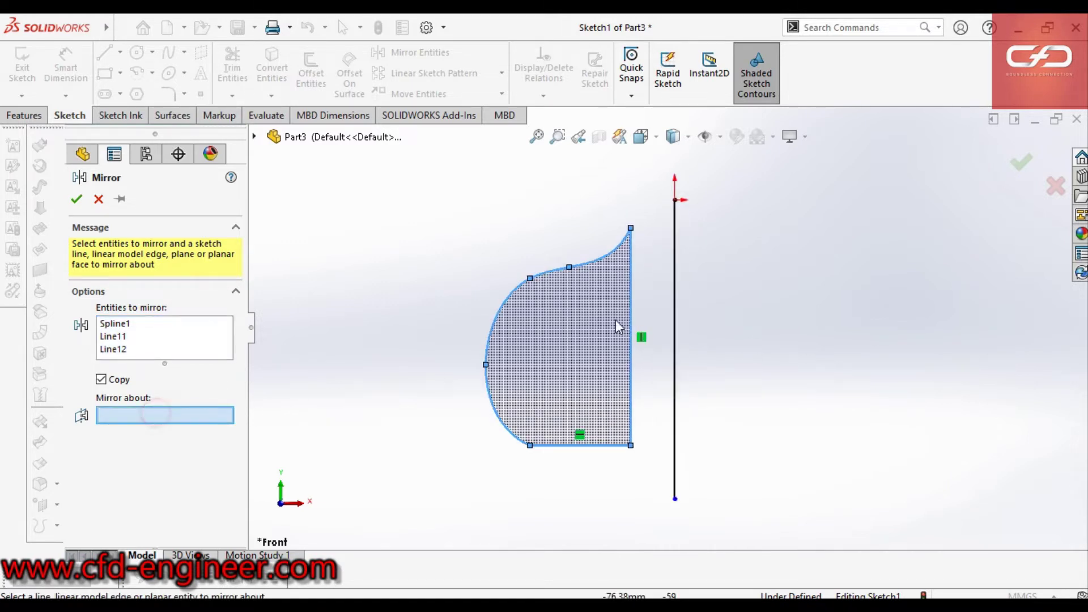
{"action": "left_click", "coordinate": [677, 271]}
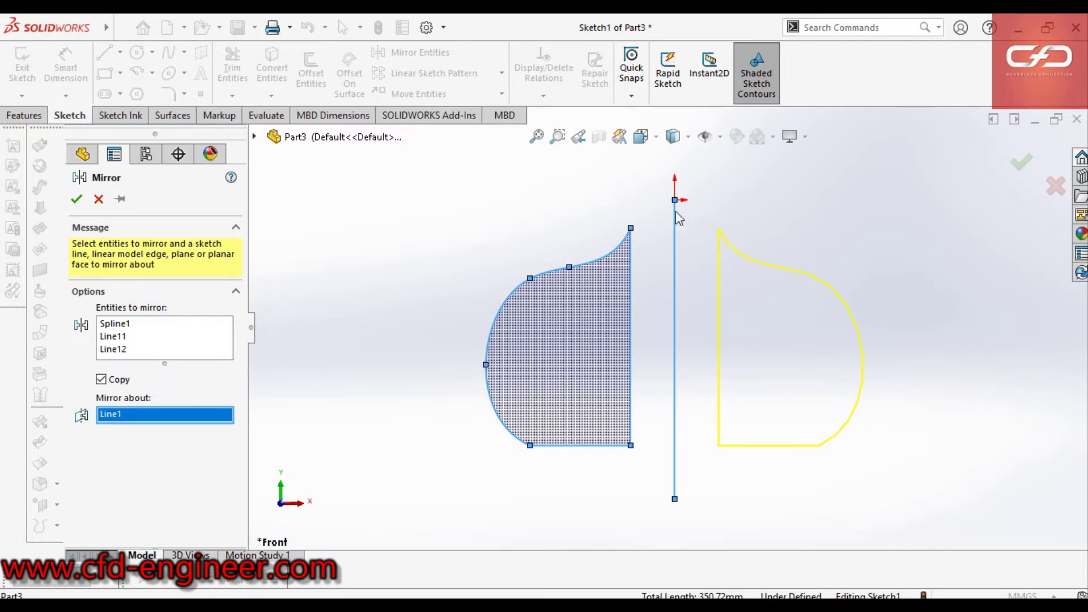
{"action": "left_click", "coordinate": [77, 198]}
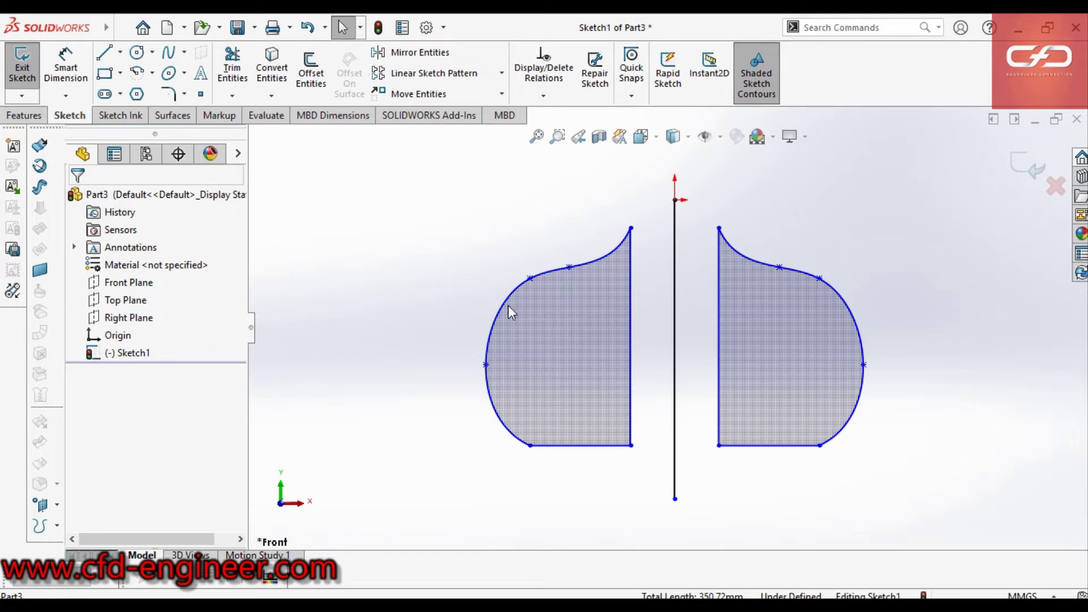
{"action": "left_click_drag", "start_coordinate": [416, 194], "coordinate": [643, 483]}
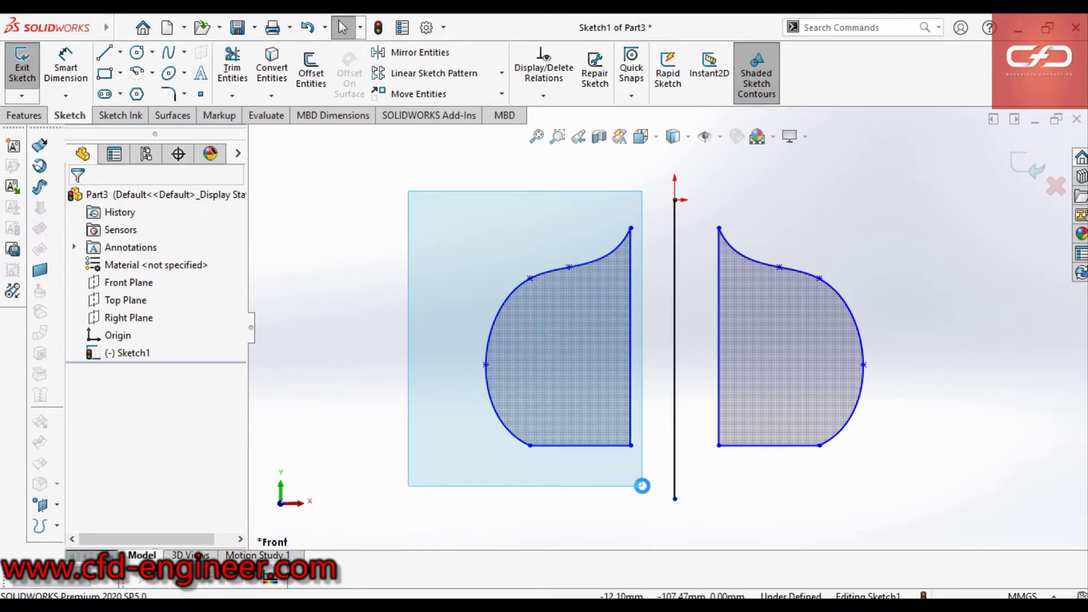
- Delete the mirrored right-hand profile and restart Mirror Entities with the centreline selected
{"action": "left_click", "coordinate": [729, 522]}
{"action": "left_click_drag", "start_coordinate": [923, 475], "coordinate": [707, 180]}
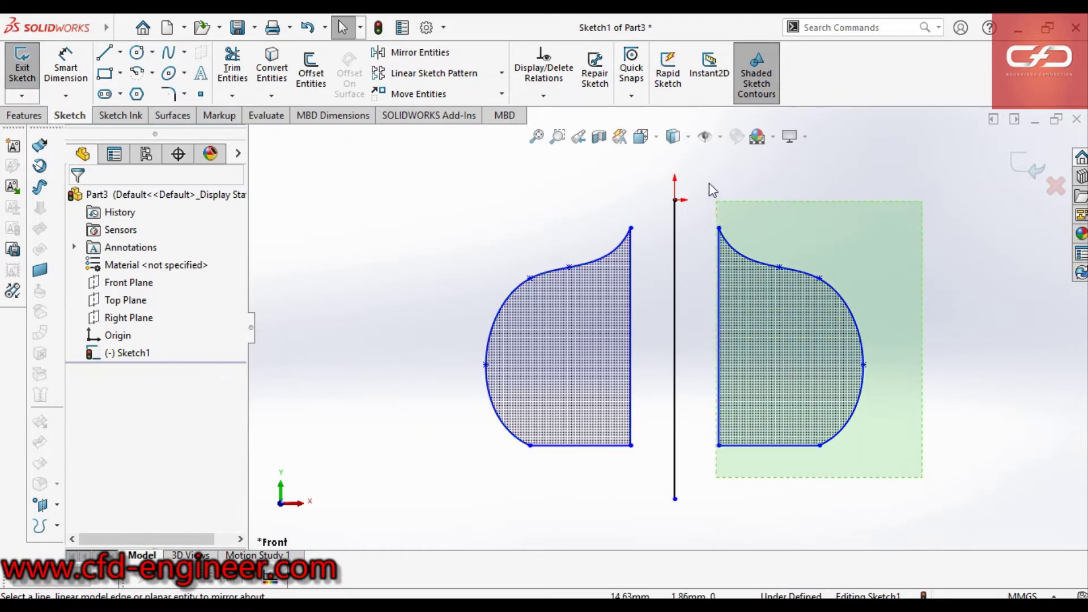
{"action": "key", "text": "Delete"}
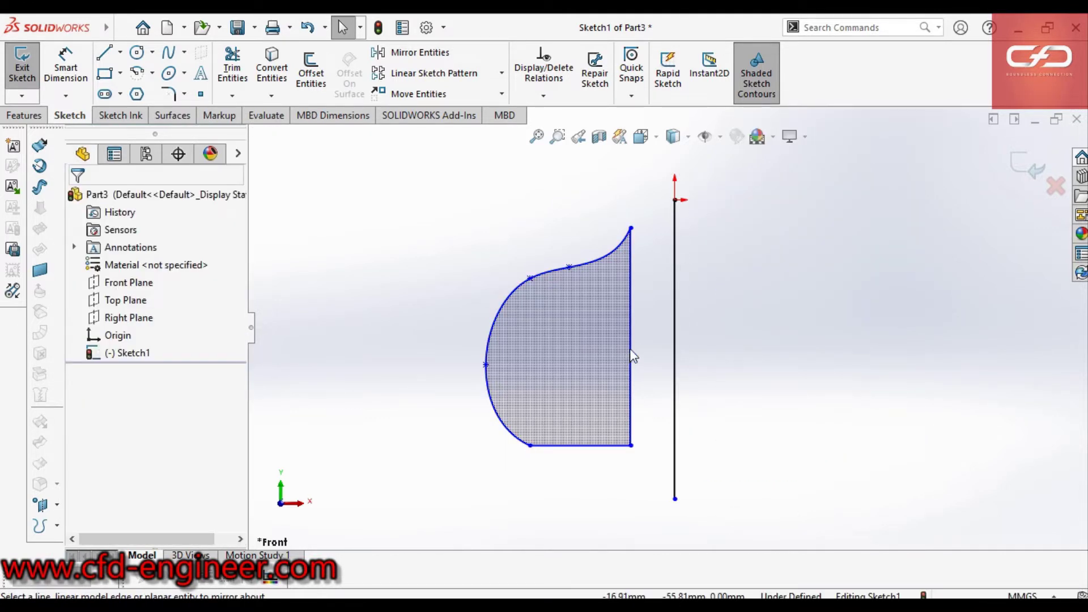
{"action": "left_click", "coordinate": [678, 345]}
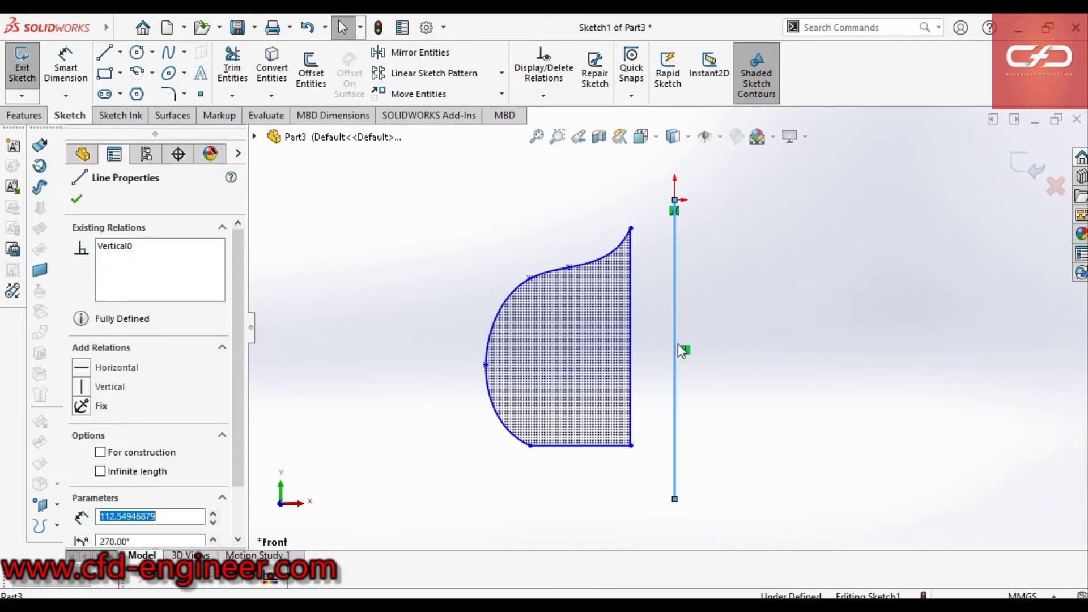
{"action": "left_click", "coordinate": [435, 59]}
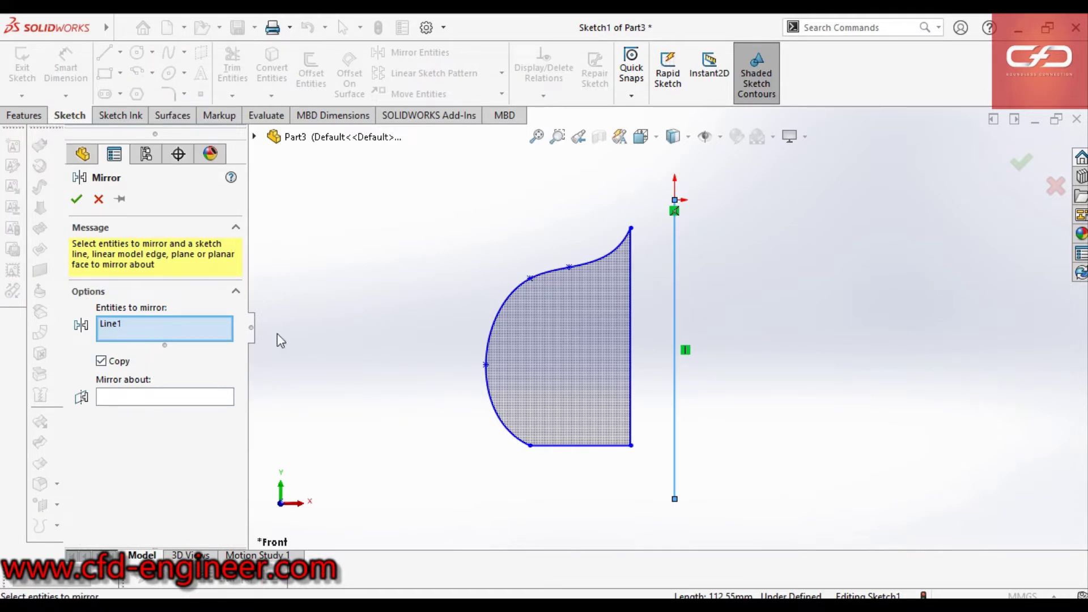
- Switch between the Mirror selection boxes and add the left profile, then cancel without mirroring
{"action": "left_click", "coordinate": [132, 400]}
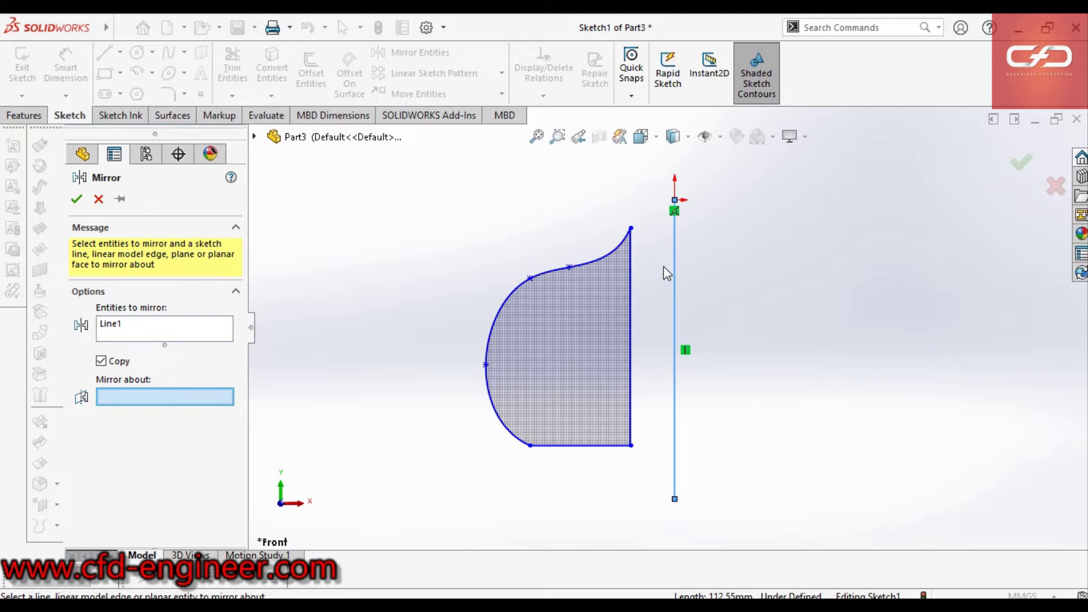
{"action": "left_click", "coordinate": [164, 334]}
{"action": "left_click", "coordinate": [156, 391]}
{"action": "left_click", "coordinate": [166, 325]}
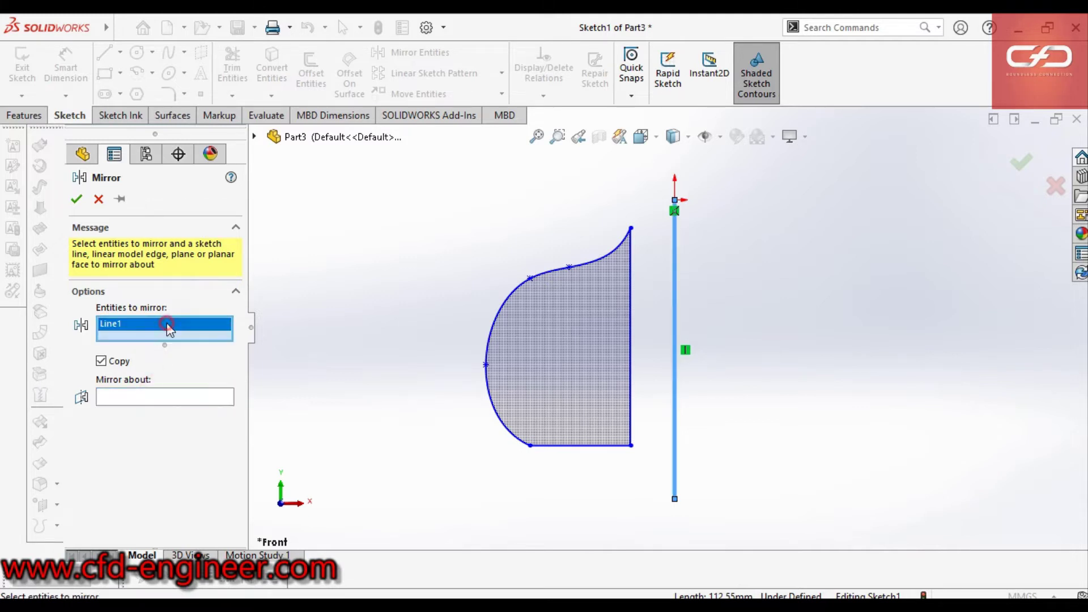
{"action": "left_click", "coordinate": [161, 397]}
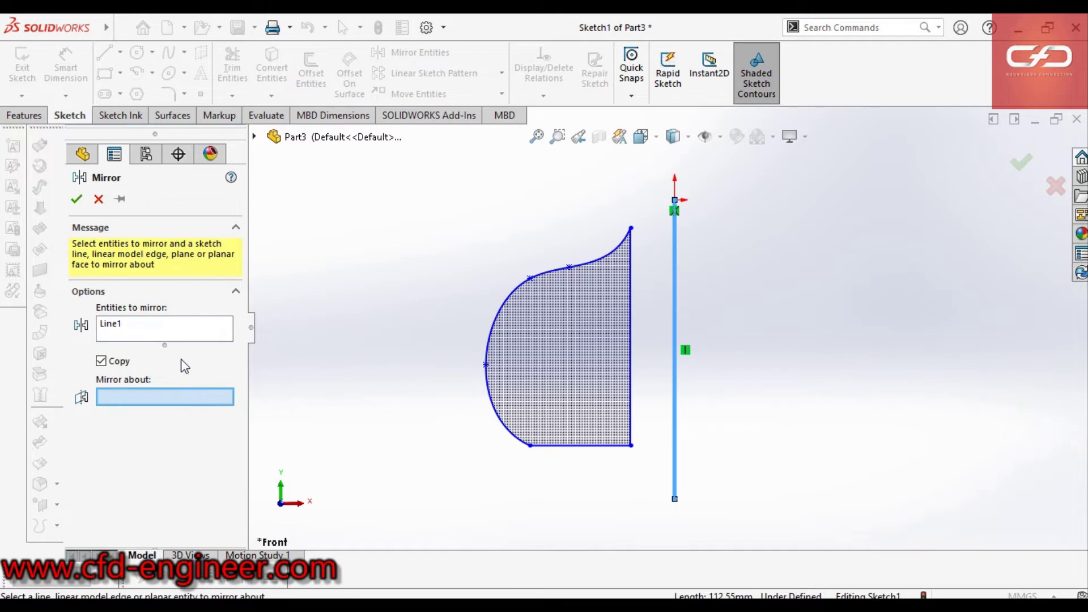
{"action": "left_click", "coordinate": [180, 322]}
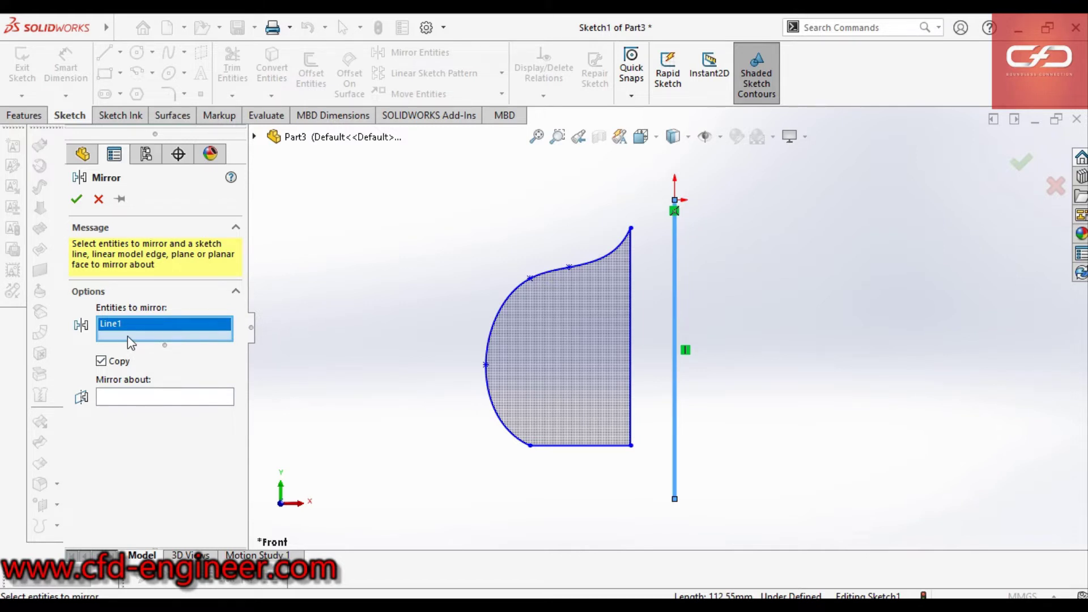
{"action": "left_click", "coordinate": [567, 347]}
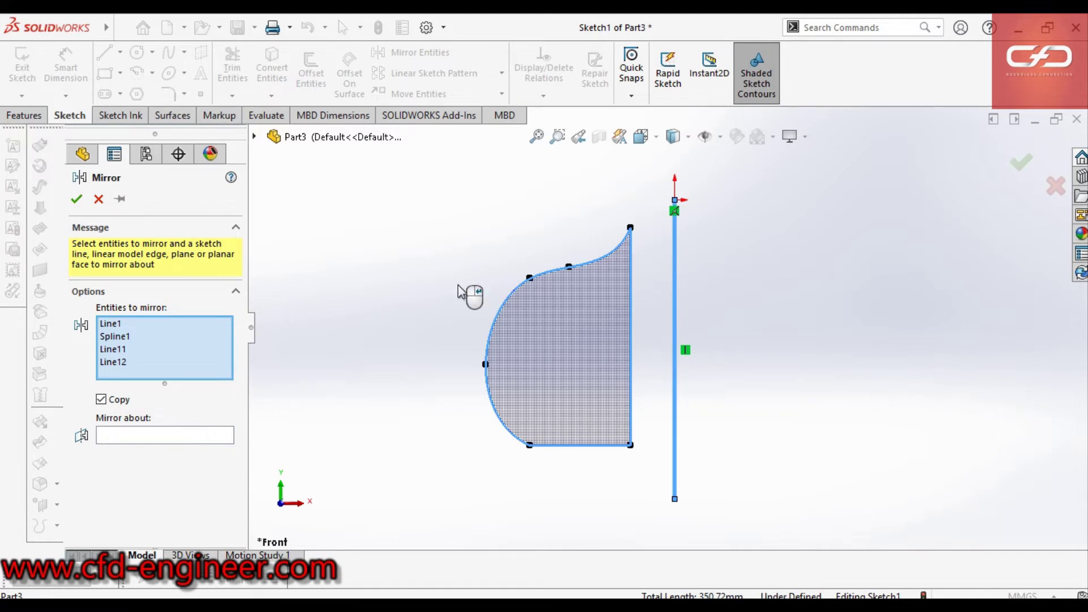
{"action": "left_click", "coordinate": [98, 198]}
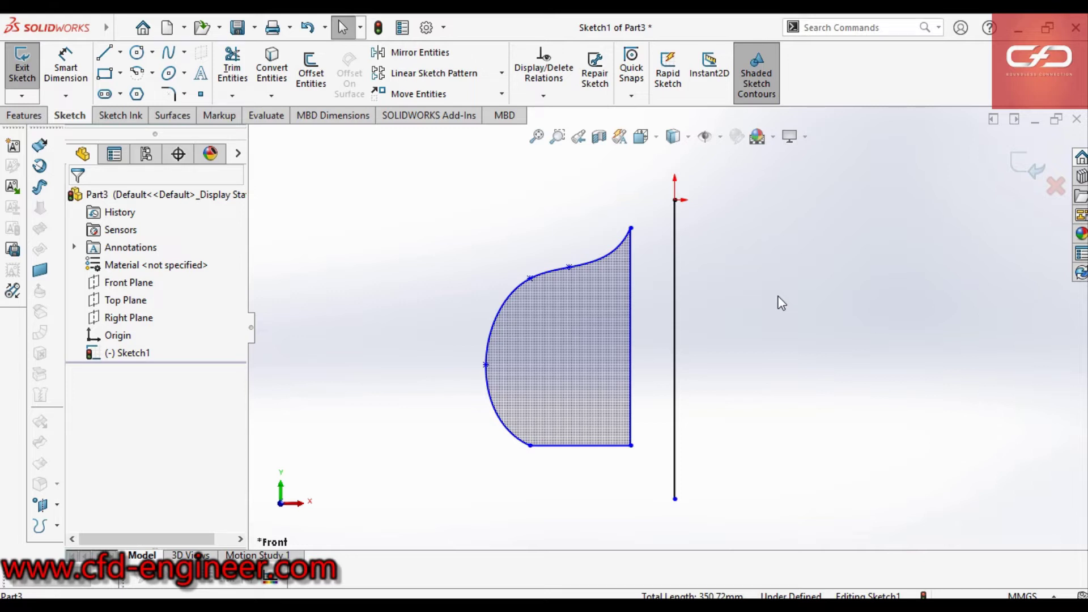
- Mirror the left spline profile across the vertical centreline again
{"action": "scroll", "coordinate": [777, 300], "scroll_direction": "up", "scroll_amount": 1}
{"action": "scroll", "coordinate": [760, 317], "scroll_direction": "up", "scroll_amount": 3}
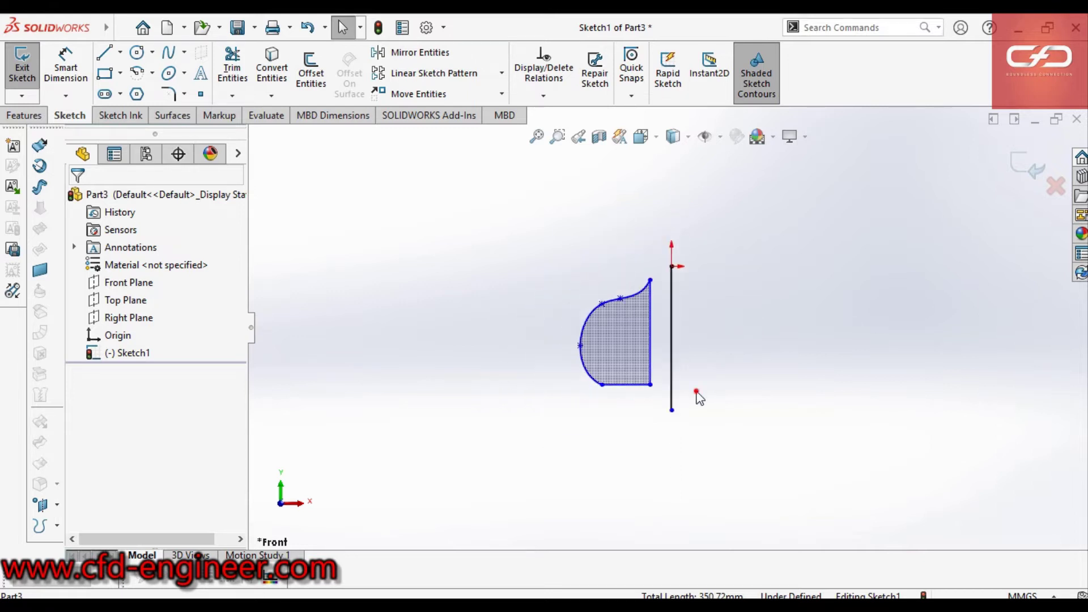
{"action": "scroll", "coordinate": [671, 426], "scroll_direction": "down", "scroll_amount": 2}
{"action": "scroll", "coordinate": [673, 401], "scroll_direction": "up", "scroll_amount": 1}
{"action": "scroll", "coordinate": [673, 352], "scroll_direction": "down", "scroll_amount": 1}
{"action": "scroll", "coordinate": [673, 323], "scroll_direction": "down", "scroll_amount": 1}
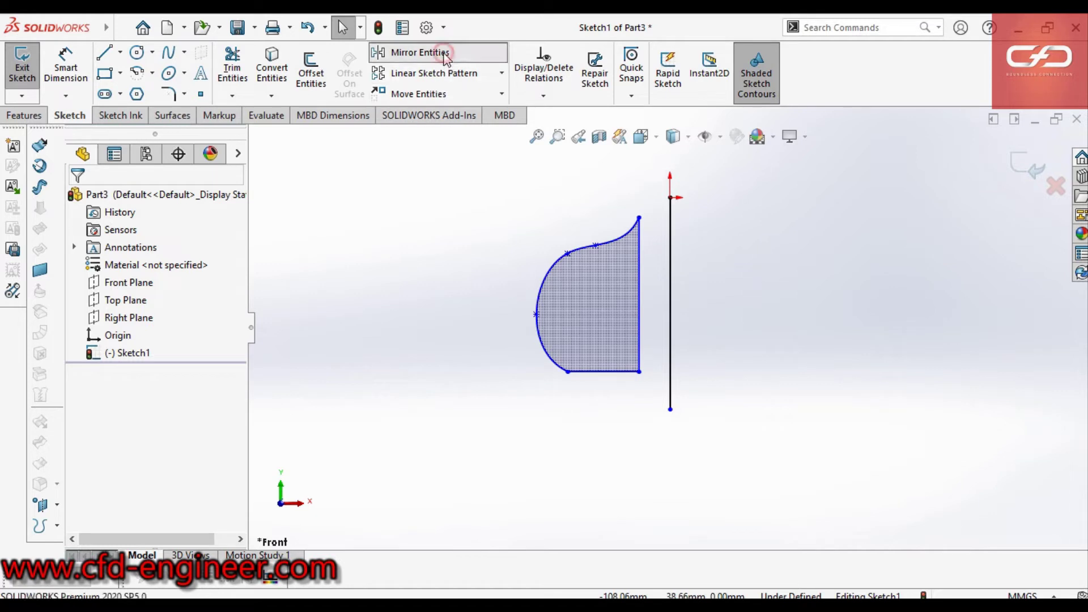
{"action": "left_click", "coordinate": [443, 53]}
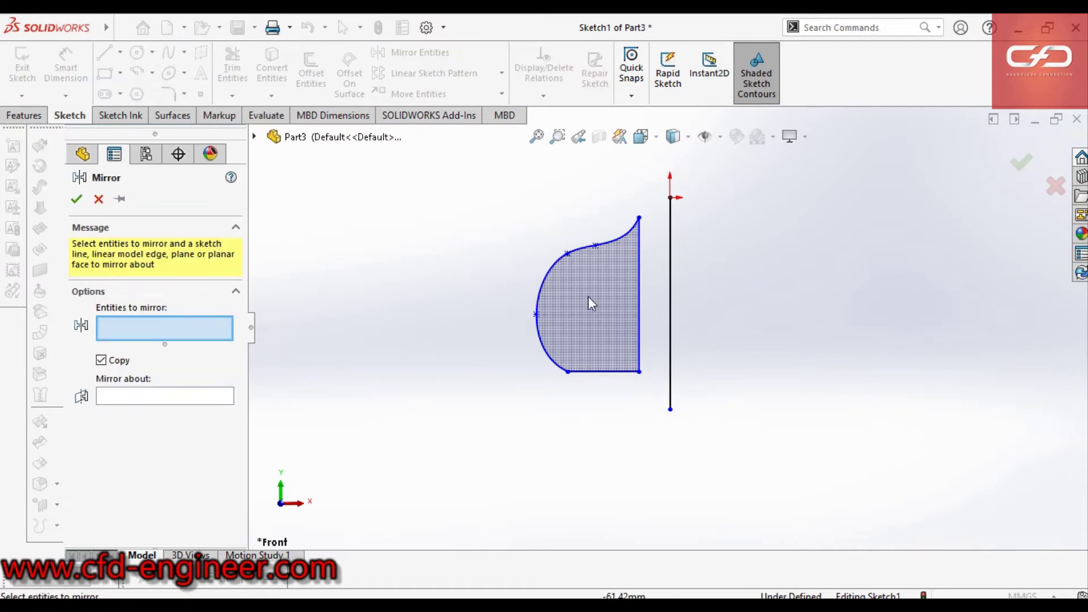
{"action": "left_click", "coordinate": [559, 335]}
{"action": "left_click", "coordinate": [151, 424]}
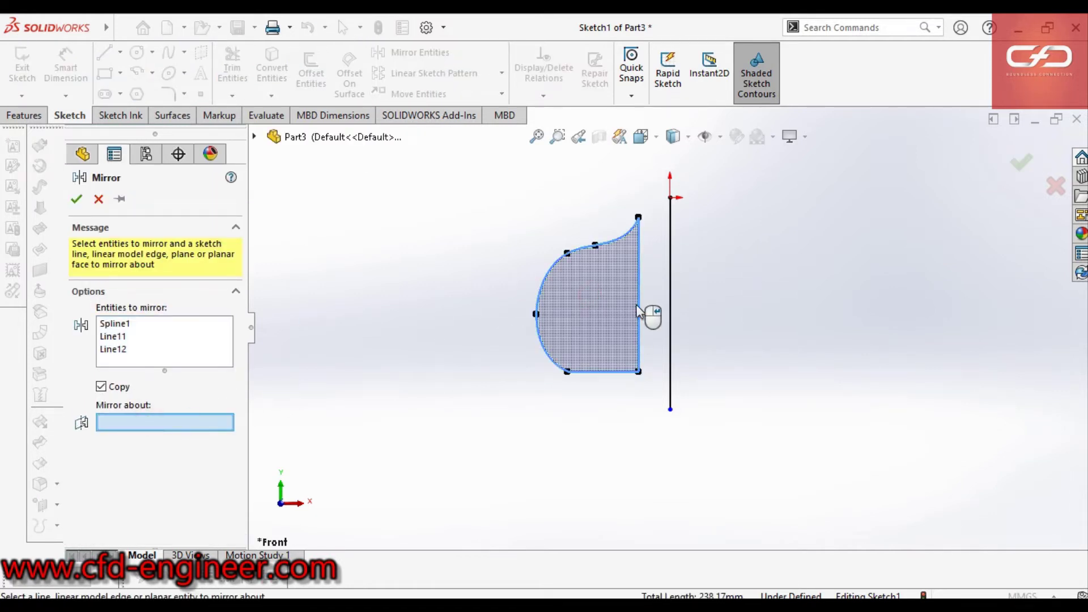
{"action": "left_click", "coordinate": [670, 289]}
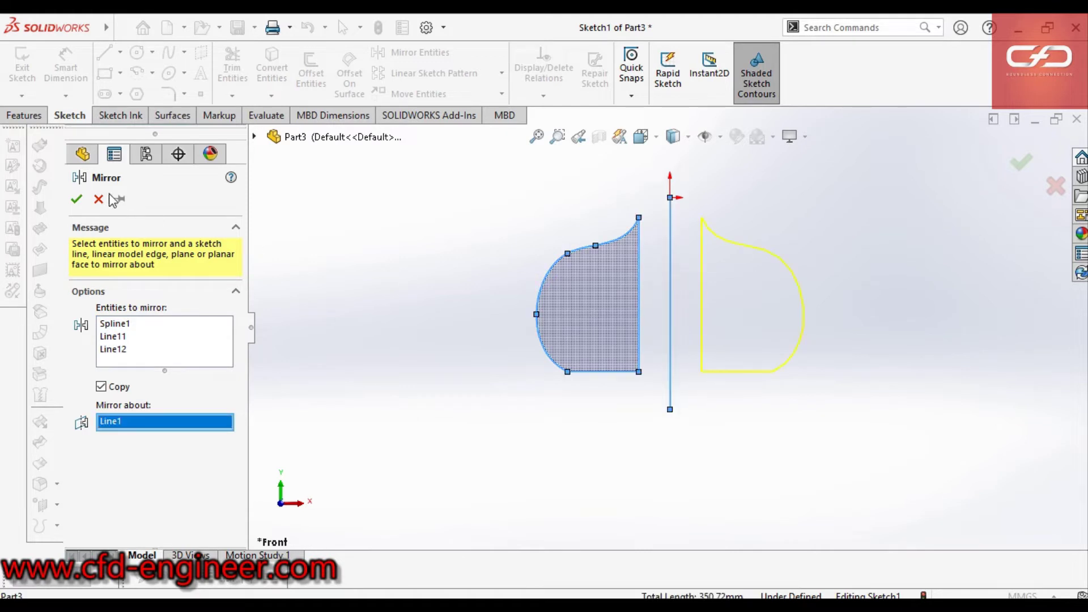
{"action": "left_click", "coordinate": [76, 198]}
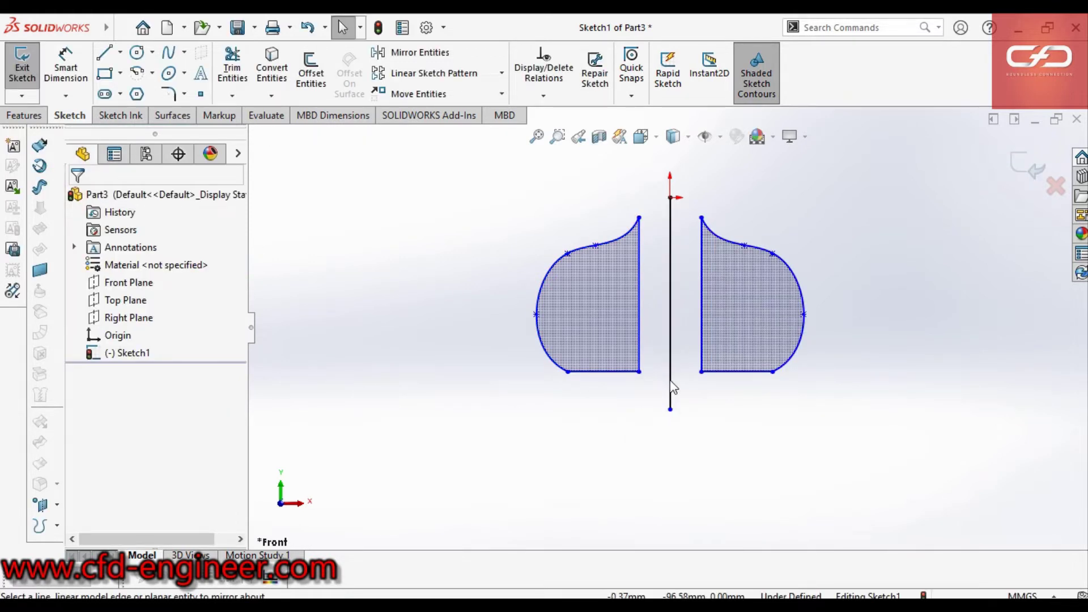
- Zoom in and out to inspect the two symmetric shaded profiles
{"action": "scroll", "coordinate": [756, 423], "scroll_direction": "up", "scroll_amount": 3}
{"action": "scroll", "coordinate": [668, 311], "scroll_direction": "down", "scroll_amount": 3}
{"action": "scroll", "coordinate": [641, 251], "scroll_direction": "down", "scroll_amount": 2}
{"action": "scroll", "coordinate": [637, 249], "scroll_direction": "up", "scroll_amount": 1}
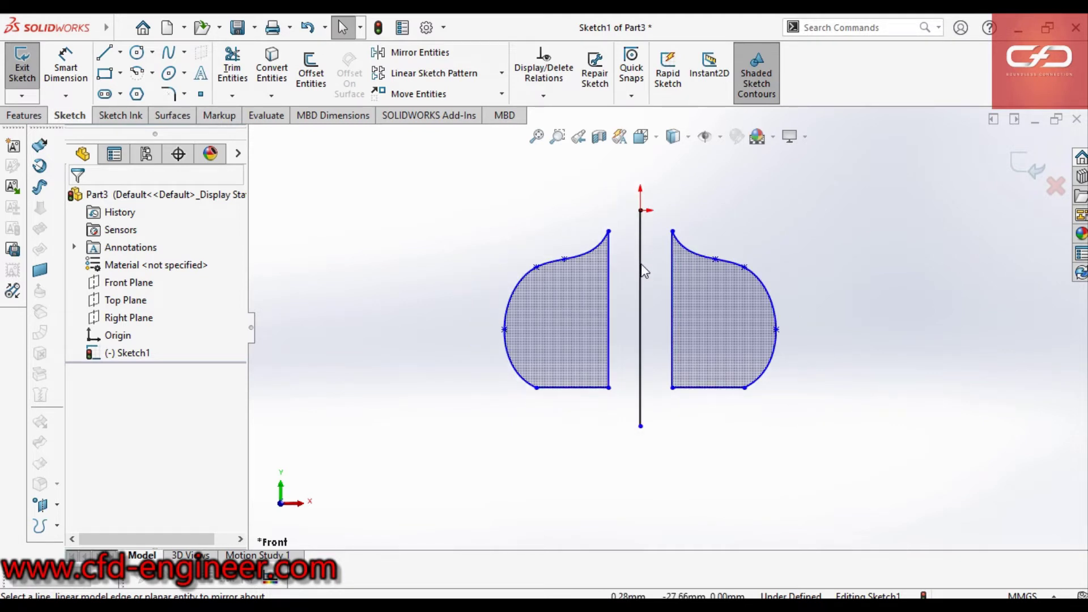
{"action": "scroll", "coordinate": [646, 253], "scroll_direction": "up", "scroll_amount": 2}
{"action": "scroll", "coordinate": [656, 267], "scroll_direction": "down", "scroll_amount": 1}
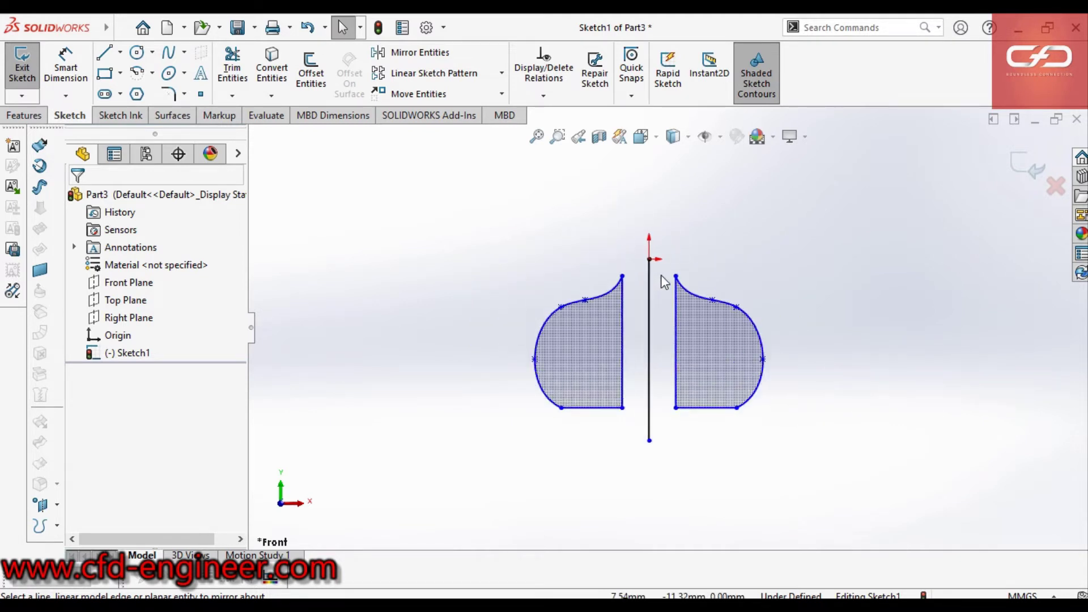
{"action": "scroll", "coordinate": [664, 387], "scroll_direction": "down", "scroll_amount": 1}
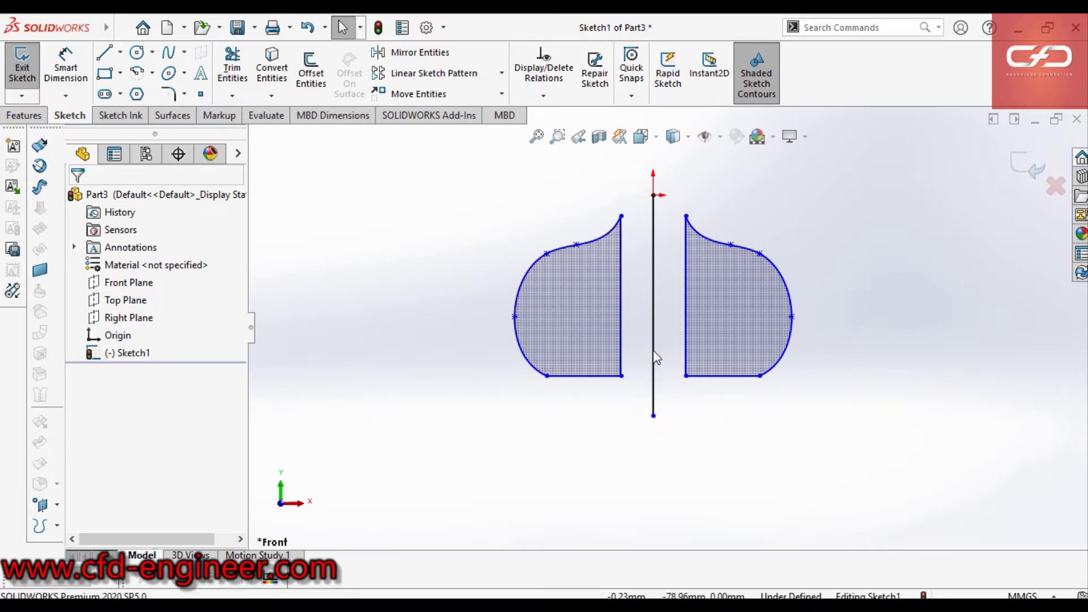
- Delete the centreline's Vertical0 relation in Line Properties, leaving the sketch under defined
{"action": "right_click", "coordinate": [654, 353]}
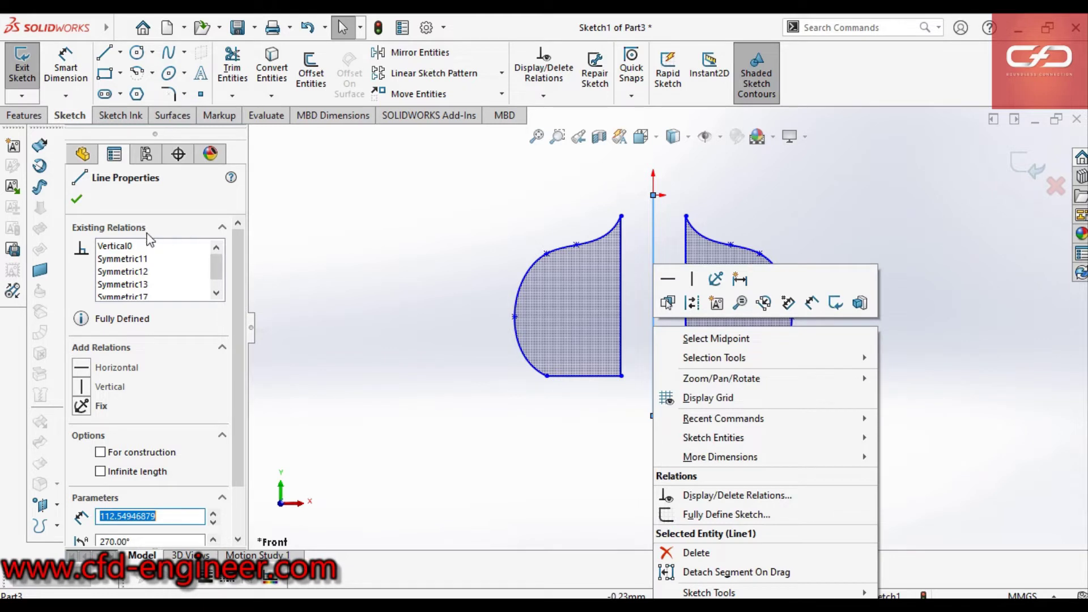
{"action": "left_click", "coordinate": [126, 252]}
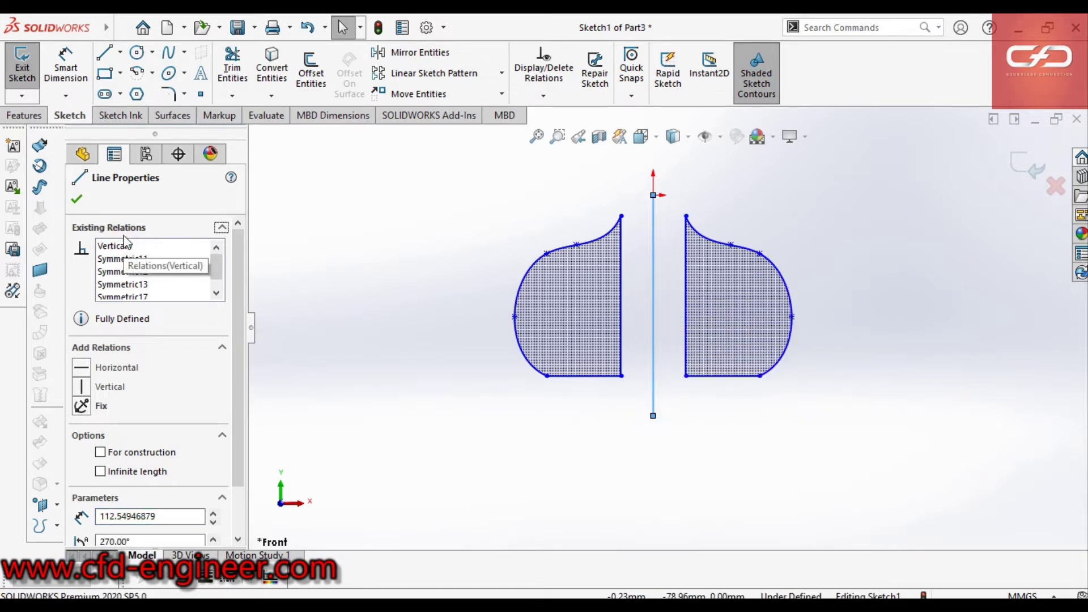
{"action": "left_click", "coordinate": [120, 245]}
{"action": "right_click", "coordinate": [122, 249]}
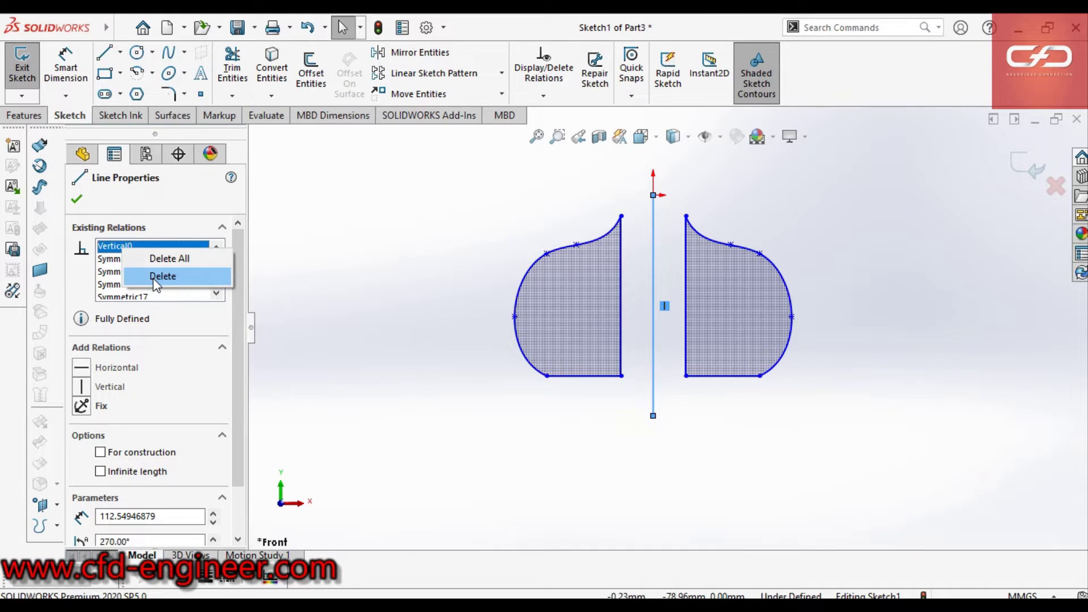
{"action": "left_click", "coordinate": [154, 279]}
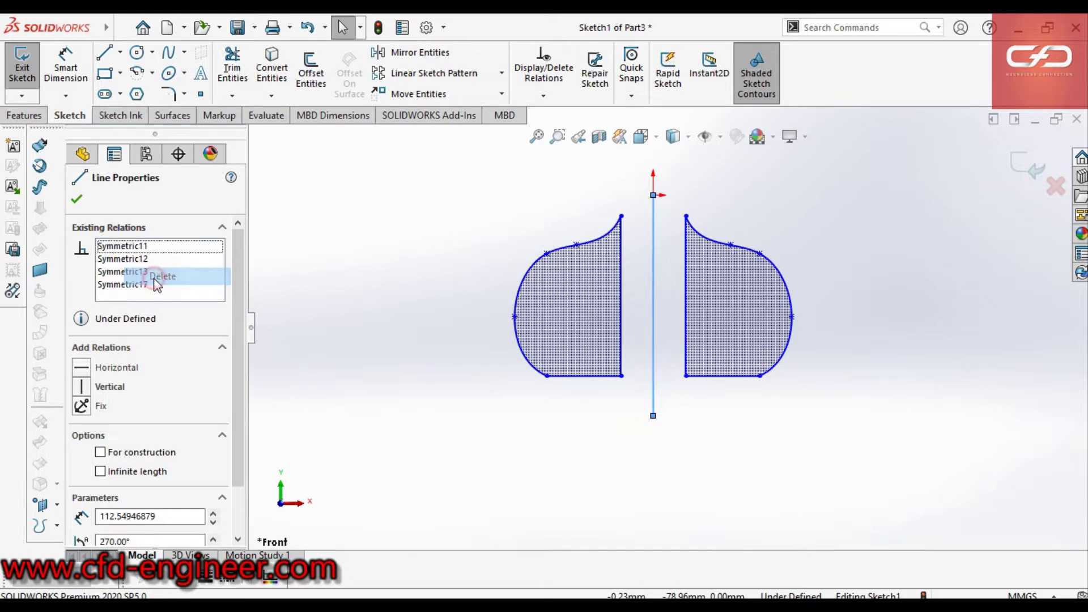
{"action": "left_click", "coordinate": [76, 202]}
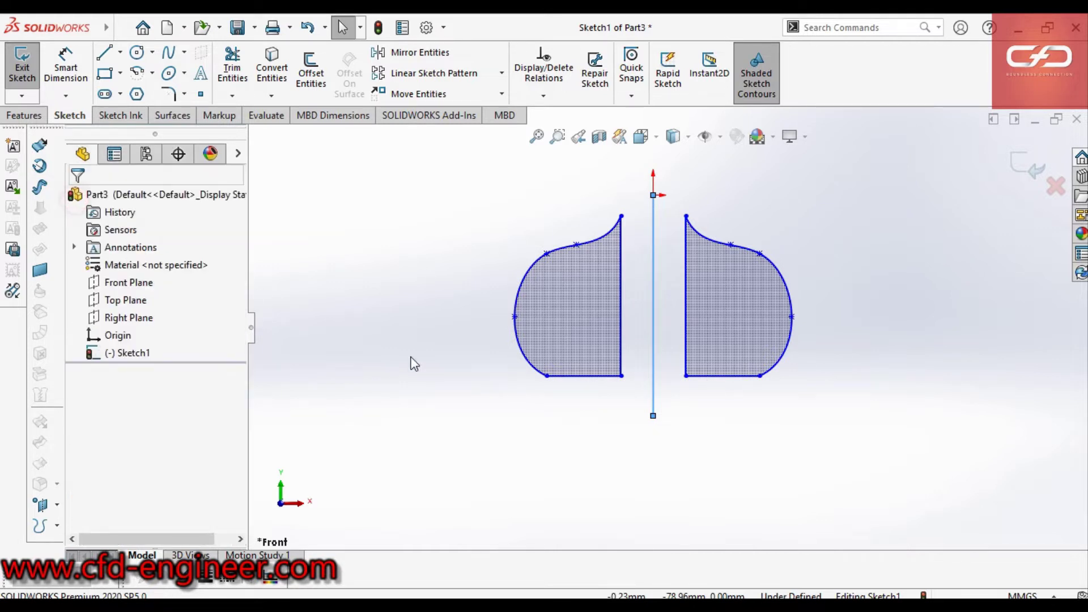
{"action": "scroll", "coordinate": [652, 396], "scroll_direction": "up", "scroll_amount": 1}
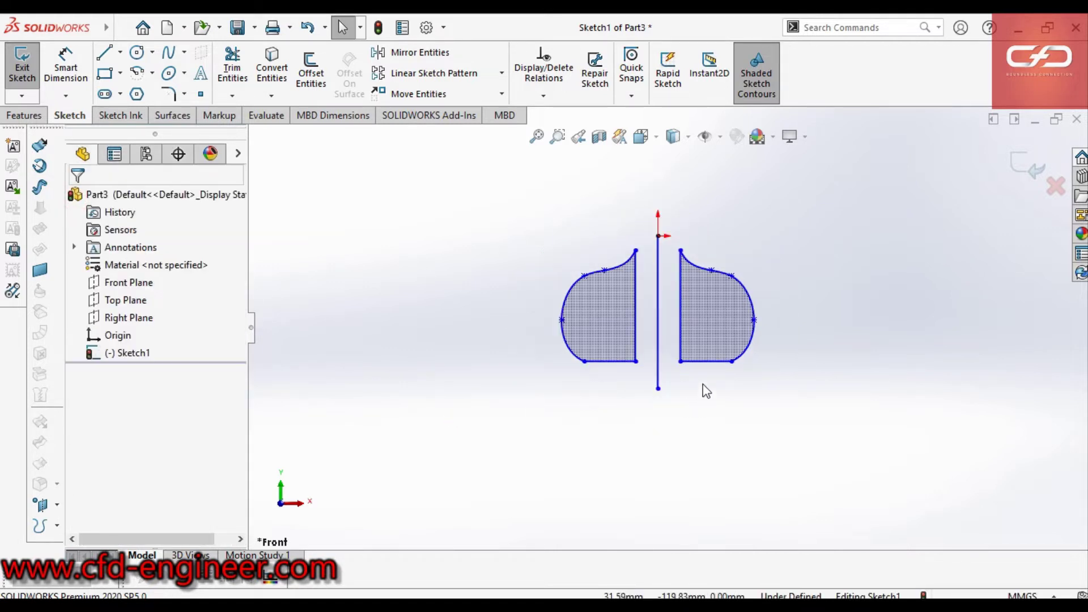
- Drag the centreline's lower endpoint to sit vertically below the origin at X 0.00, Y -135.09
{"action": "scroll", "coordinate": [662, 326], "scroll_direction": "down", "scroll_amount": 1}
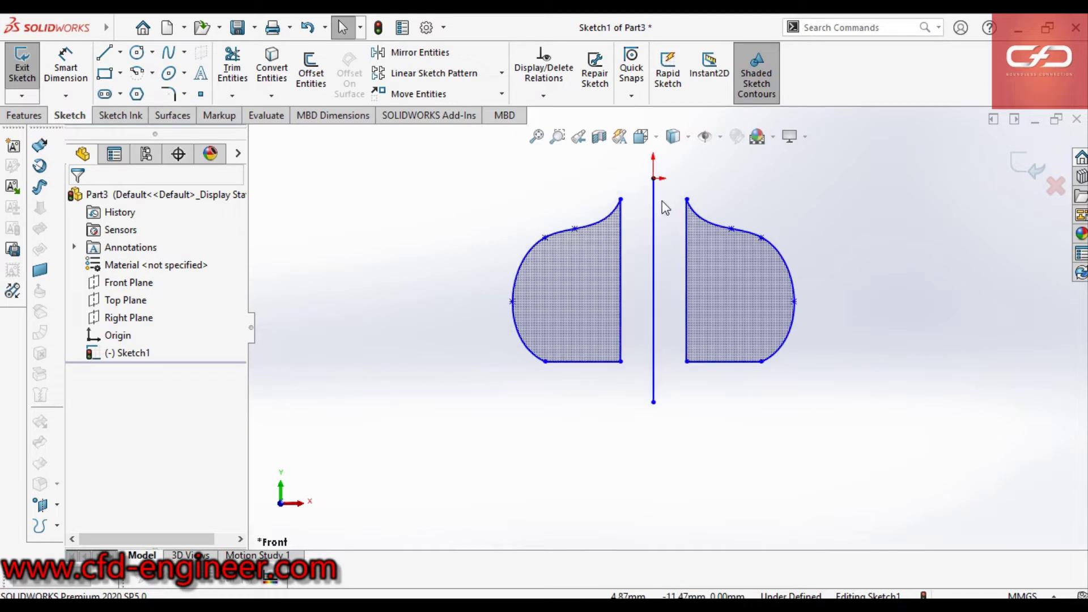
{"action": "mouse_move", "coordinate": [654, 403]}
{"action": "left_mouse_down"}
{"action": "mouse_move", "coordinate": [775, 351]}
{"action": "mouse_move", "coordinate": [609, 420]}
{"action": "mouse_move", "coordinate": [760, 375]}
{"action": "left_mouse_up"}
{"action": "scroll", "coordinate": [737, 397], "scroll_direction": "up", "scroll_amount": 2}
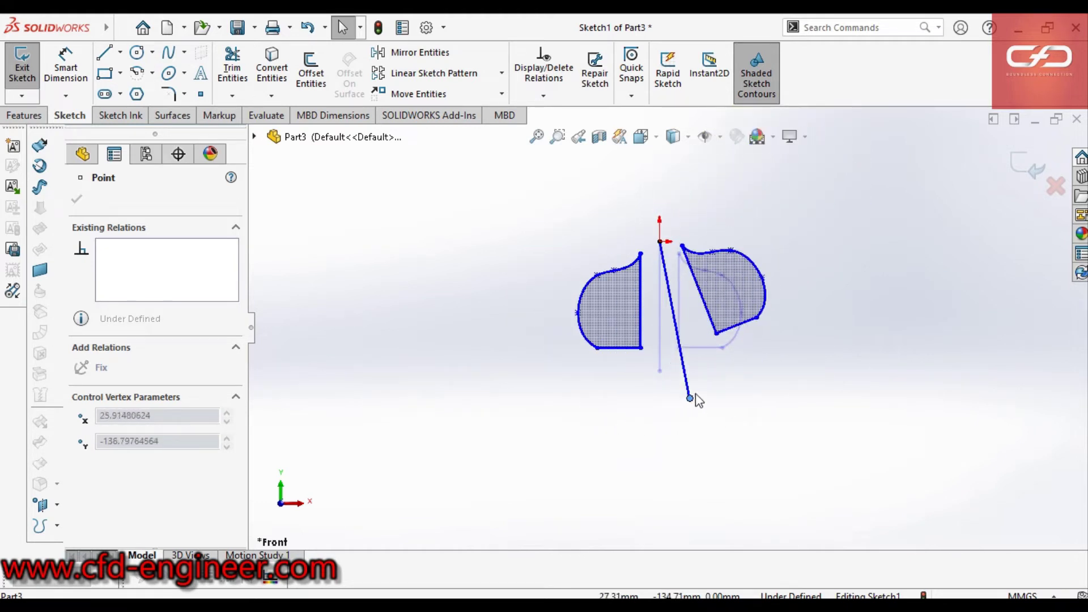
{"action": "mouse_move", "coordinate": [791, 320]}
{"action": "left_mouse_down"}
{"action": "mouse_move", "coordinate": [692, 396]}
{"action": "mouse_move", "coordinate": [644, 413]}
{"action": "mouse_move", "coordinate": [692, 396]}
{"action": "mouse_move", "coordinate": [688, 370]}
{"action": "mouse_move", "coordinate": [702, 358]}
{"action": "mouse_move", "coordinate": [687, 293]}
{"action": "mouse_move", "coordinate": [649, 422]}
{"action": "mouse_move", "coordinate": [563, 479]}
{"action": "mouse_move", "coordinate": [663, 433]}
{"action": "mouse_move", "coordinate": [692, 404]}
{"action": "mouse_move", "coordinate": [692, 440]}
{"action": "mouse_move", "coordinate": [641, 480]}
{"action": "mouse_move", "coordinate": [570, 497]}
{"action": "left_mouse_up"}
{"action": "scroll", "coordinate": [692, 397], "scroll_direction": "up", "scroll_amount": 1}
{"action": "scroll", "coordinate": [685, 309], "scroll_direction": "down", "scroll_amount": 2}
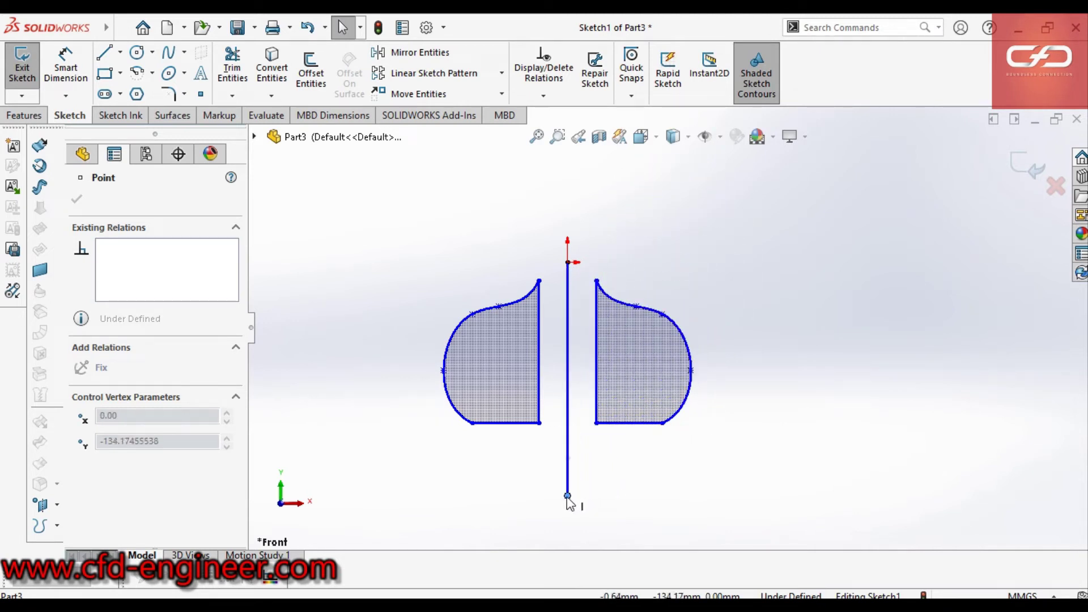
{"action": "mouse_move", "coordinate": [568, 498]}
{"action": "left_mouse_down"}
{"action": "mouse_move", "coordinate": [606, 483]}
{"action": "mouse_move", "coordinate": [618, 499]}
{"action": "mouse_move", "coordinate": [680, 462]}
{"action": "mouse_move", "coordinate": [739, 416]}
{"action": "mouse_move", "coordinate": [775, 353]}
{"action": "mouse_move", "coordinate": [792, 263]}
{"action": "mouse_move", "coordinate": [737, 170]}
{"action": "mouse_move", "coordinate": [535, 146]}
{"action": "mouse_move", "coordinate": [418, 280]}
{"action": "left_mouse_up"}
{"action": "mouse_move", "coordinate": [440, 391]}
{"action": "left_mouse_down"}
{"action": "mouse_move", "coordinate": [657, 445]}
{"action": "mouse_move", "coordinate": [724, 406]}
{"action": "mouse_move", "coordinate": [587, 493]}
{"action": "mouse_move", "coordinate": [449, 429]}
{"action": "mouse_move", "coordinate": [538, 196]}
{"action": "mouse_move", "coordinate": [638, 249]}
{"action": "mouse_move", "coordinate": [641, 400]}
{"action": "mouse_move", "coordinate": [588, 508]}
{"action": "mouse_move", "coordinate": [567, 525]}
{"action": "mouse_move", "coordinate": [570, 504]}
{"action": "left_mouse_up"}
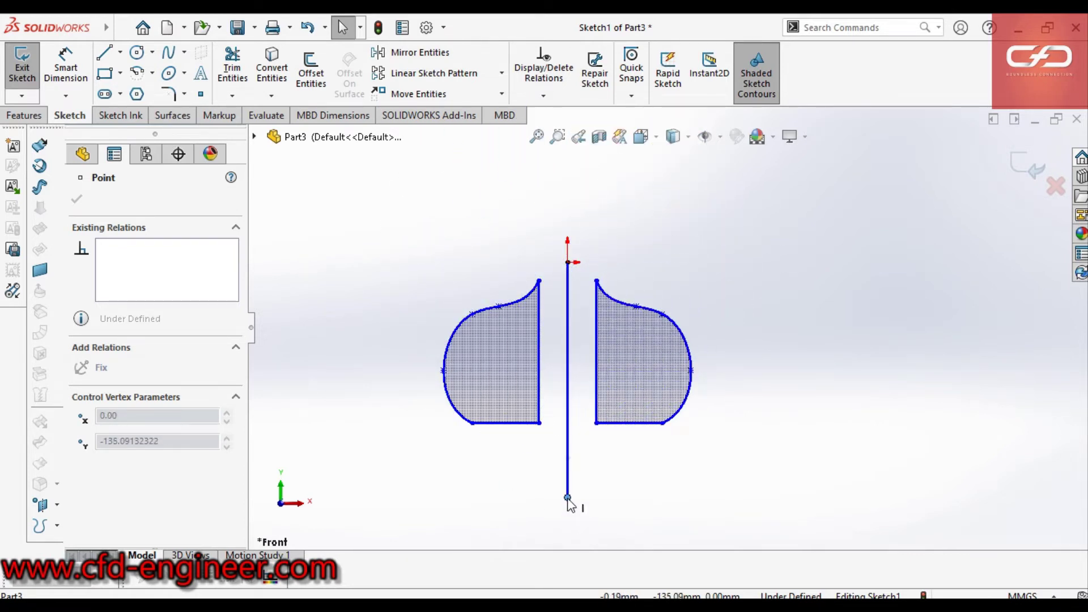
{"action": "left_click", "coordinate": [528, 502]}
{"action": "key", "text": "f"}
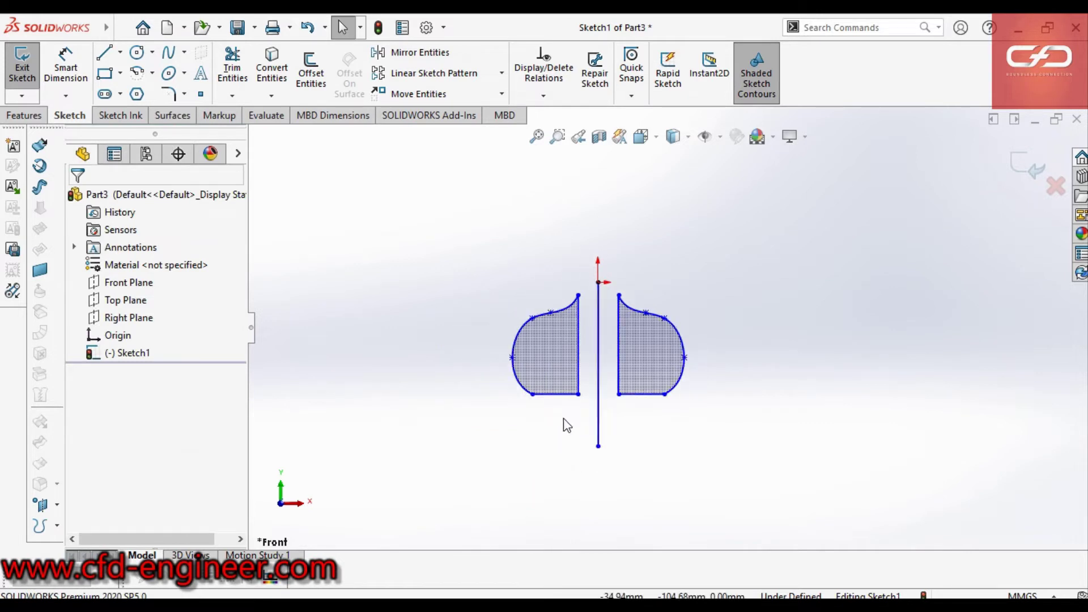
{"action": "scroll", "coordinate": [641, 400], "scroll_direction": "down", "scroll_amount": 2}
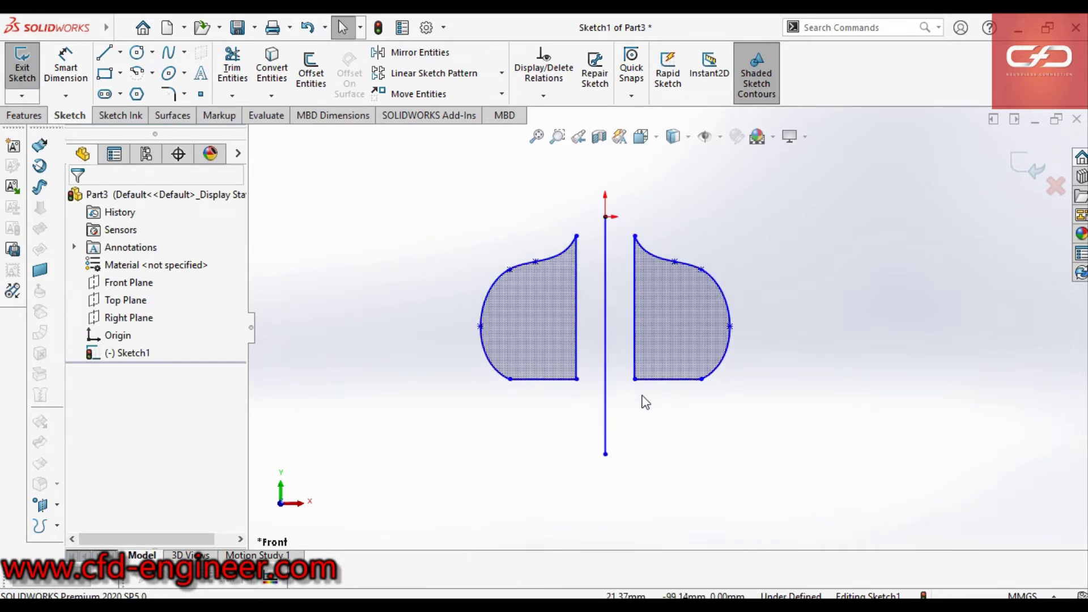
{"action": "left_click", "coordinate": [599, 420]}
{"action": "right_click", "coordinate": [602, 422]}
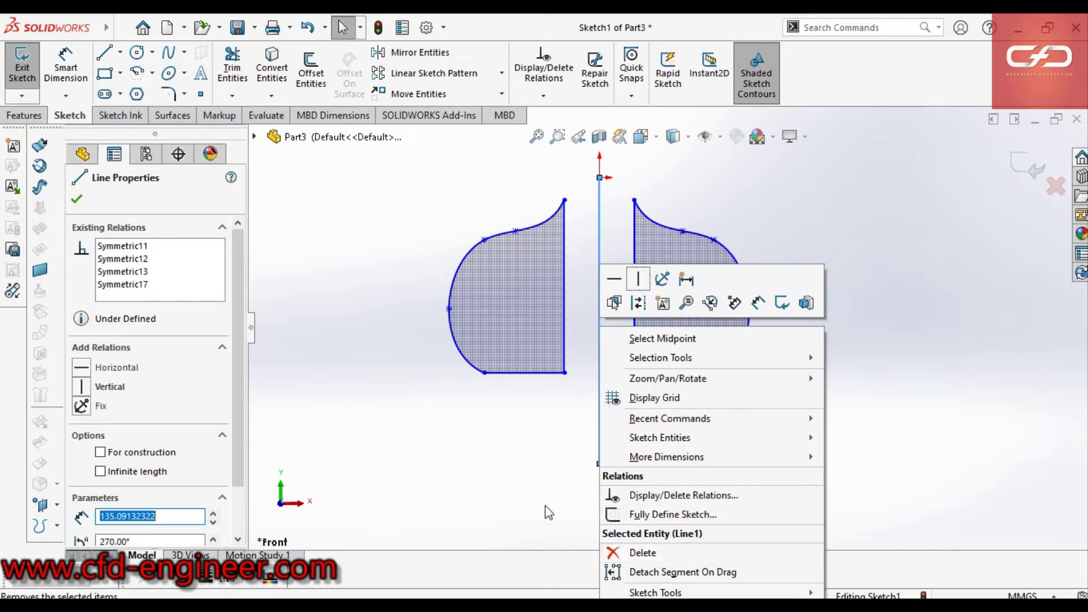
{"action": "key", "text": "Escape"}
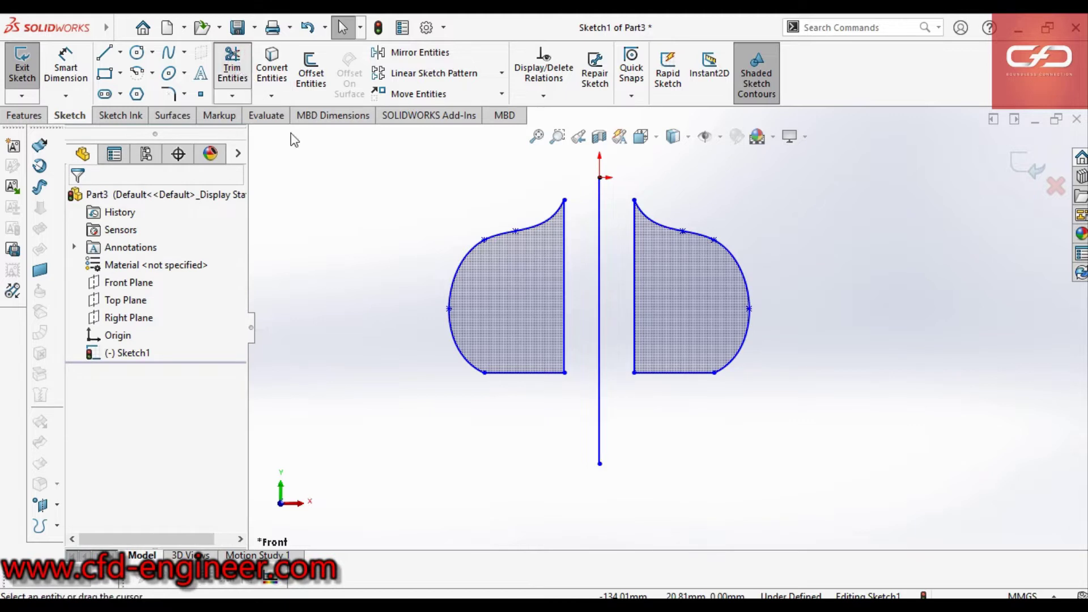
- Power-trim the vertical centreline out of the sketch
{"action": "left_click", "coordinate": [232, 69]}
{"action": "mouse_move", "coordinate": [683, 441]}
{"action": "left_mouse_down"}
{"action": "mouse_move", "coordinate": [623, 410]}
{"action": "mouse_move", "coordinate": [564, 419]}
{"action": "left_mouse_up"}
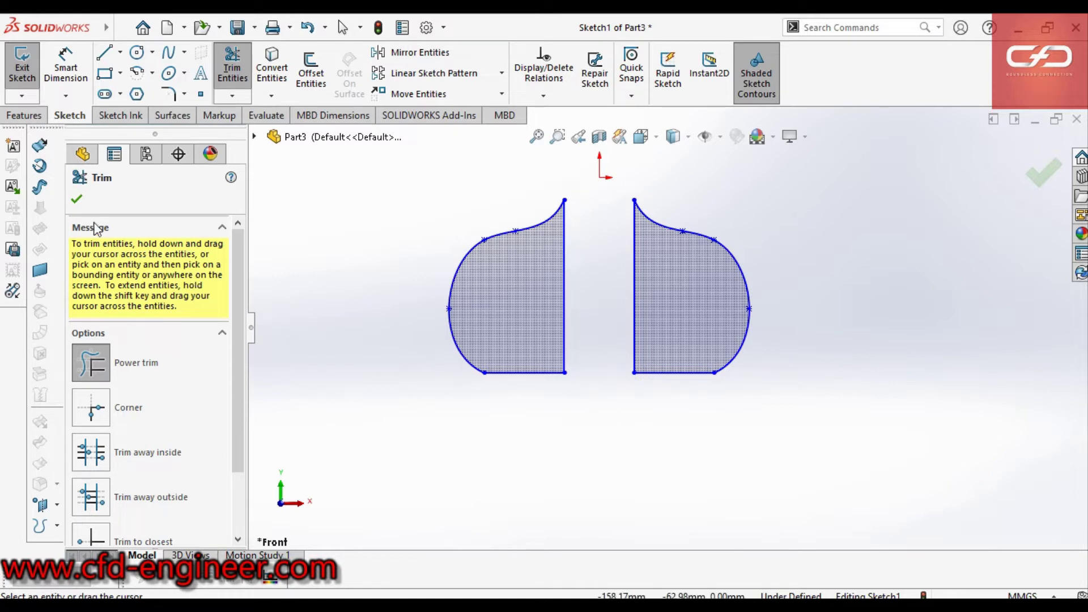
{"action": "left_click", "coordinate": [77, 199]}
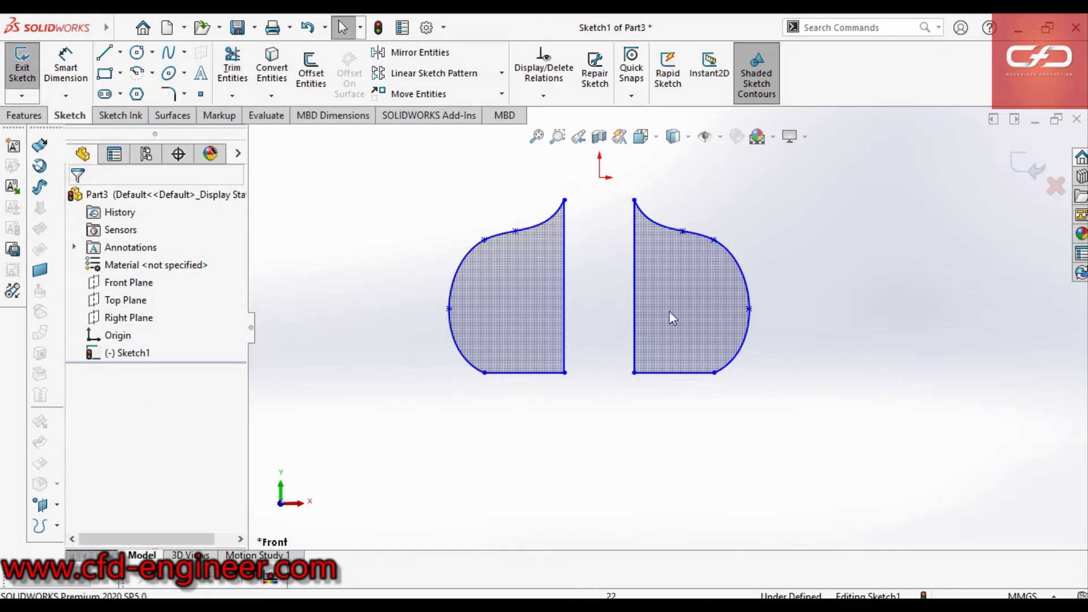
- Reposition the left and right shaded profiles on either side of the origin
{"action": "left_click_drag", "start_coordinate": [658, 318], "coordinate": [748, 305]}
{"action": "left_click_drag", "start_coordinate": [527, 324], "coordinate": [488, 330]}
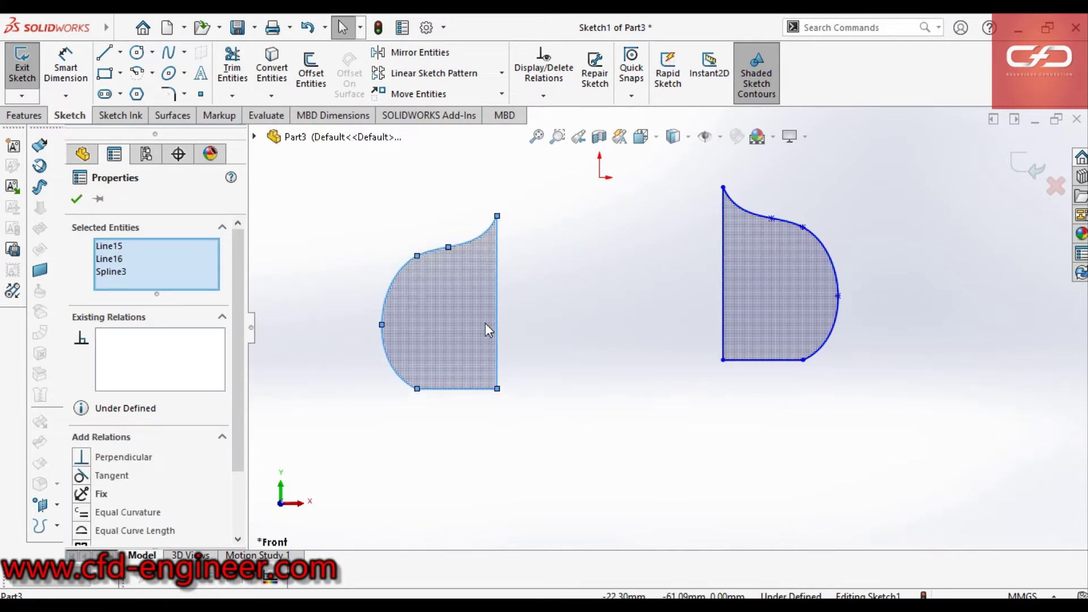
{"action": "left_click_drag", "start_coordinate": [487, 330], "coordinate": [461, 313]}
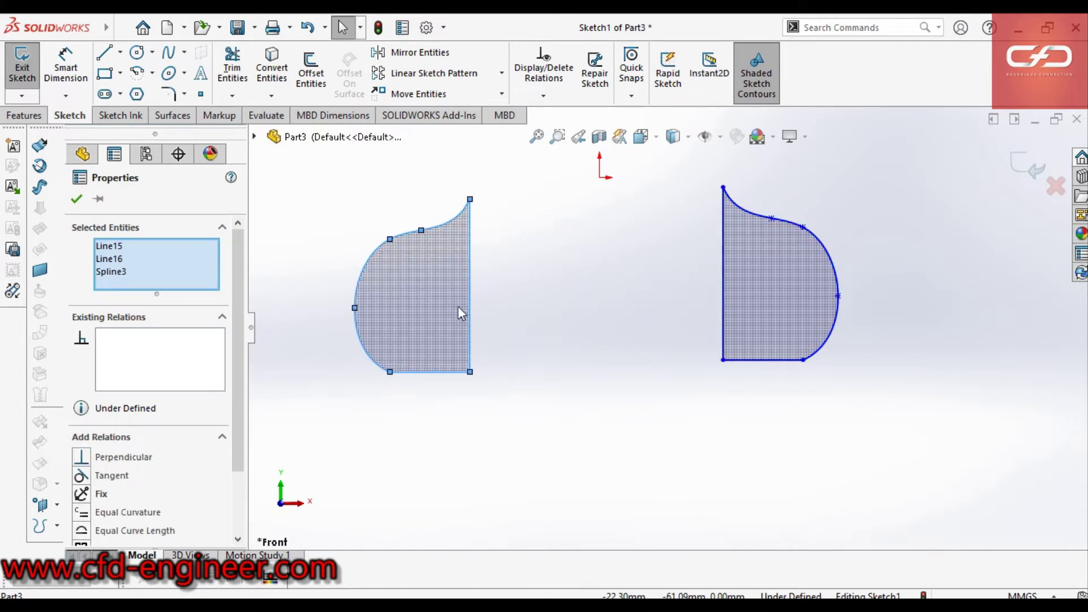
{"action": "left_click", "coordinate": [590, 413]}
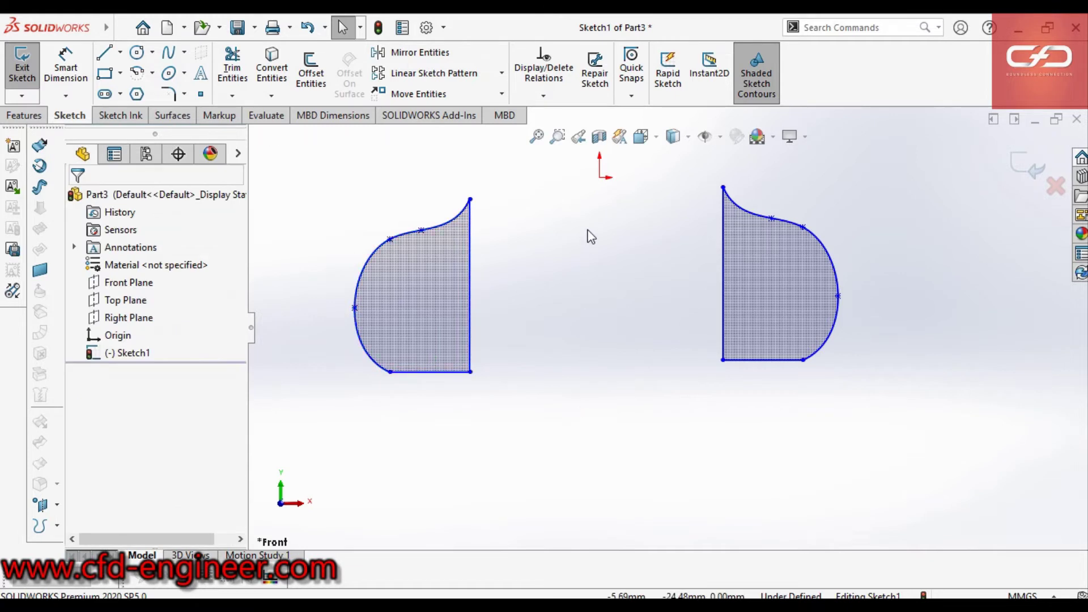
{"action": "left_click_drag", "start_coordinate": [435, 305], "coordinate": [500, 296]}
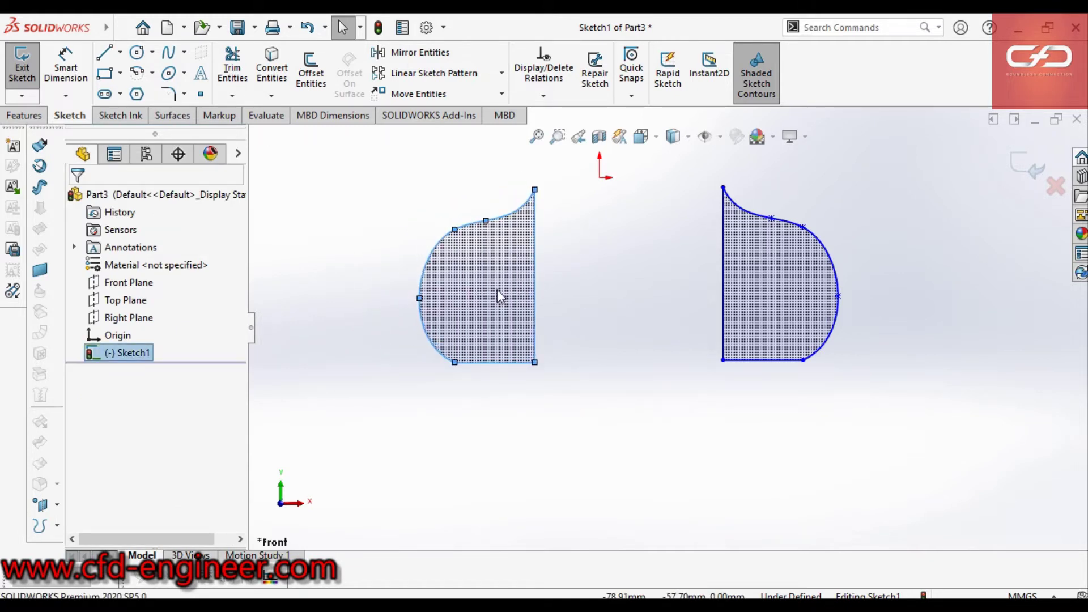
{"action": "left_click", "coordinate": [781, 300]}
{"action": "mouse_move", "coordinate": [782, 303]}
{"action": "left_mouse_down"}
{"action": "mouse_move", "coordinate": [733, 315]}
{"action": "mouse_move", "coordinate": [696, 303]}
{"action": "mouse_move", "coordinate": [733, 307]}
{"action": "left_mouse_up"}
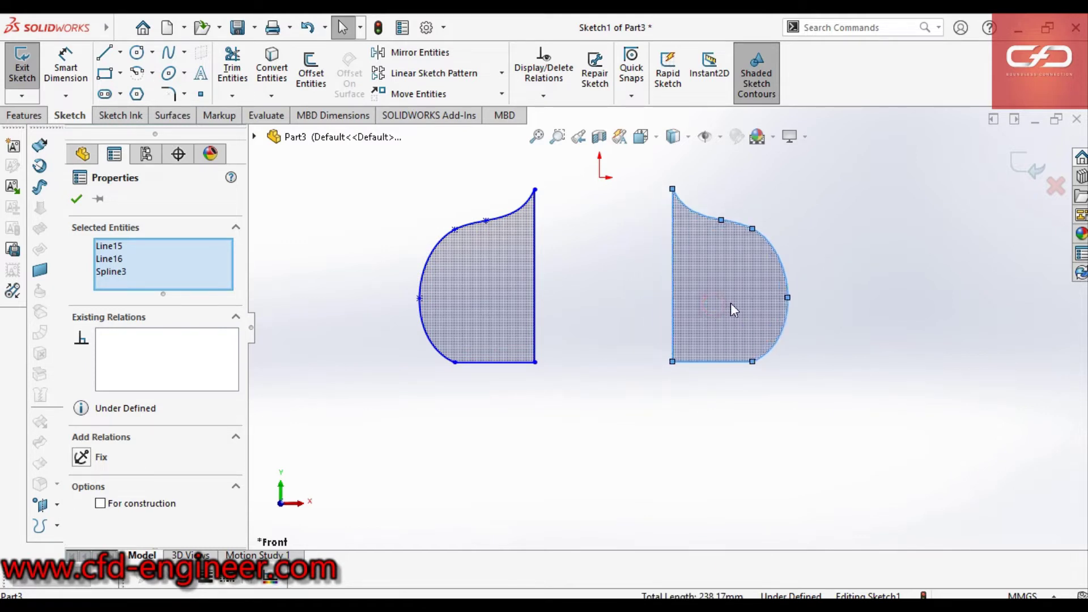
{"action": "left_click", "coordinate": [733, 454]}
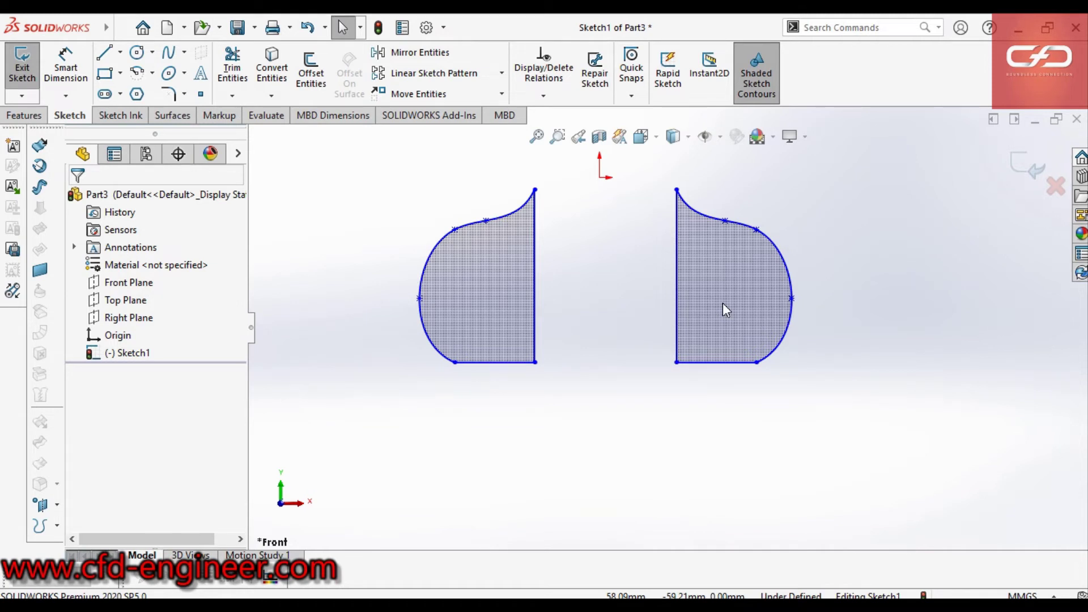
- Shift the right profile farther right and adjust its bottom spline point
{"action": "left_click_drag", "start_coordinate": [726, 310], "coordinate": [823, 316]}
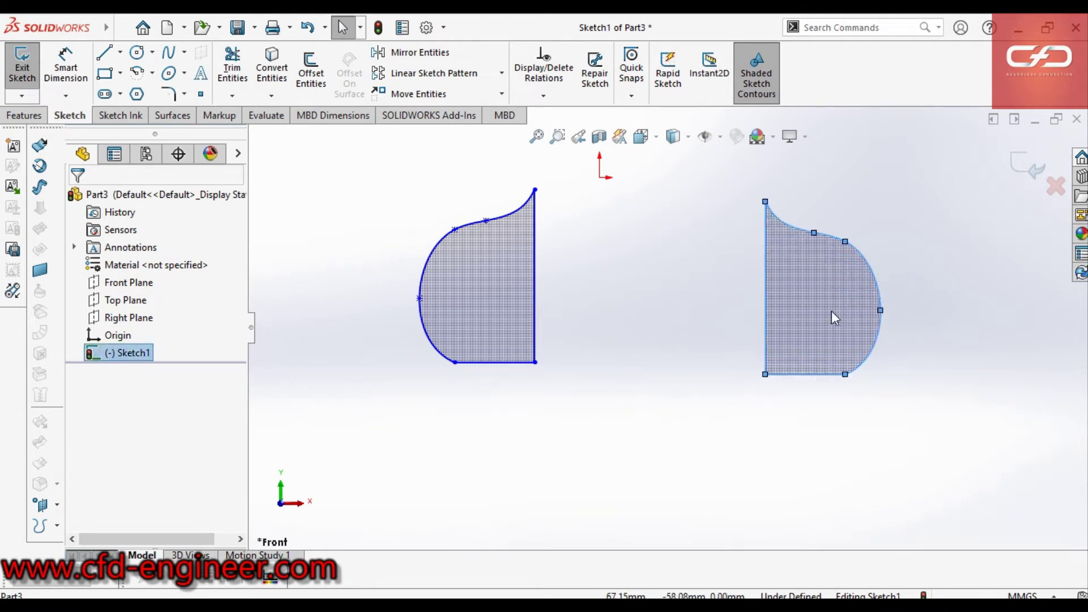
{"action": "left_click", "coordinate": [824, 317]}
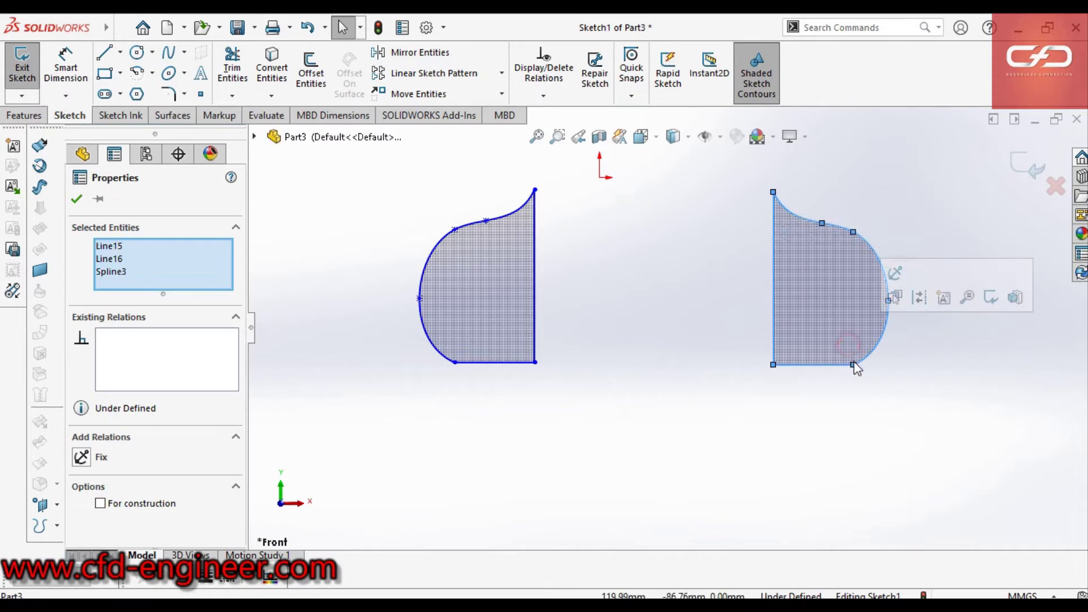
{"action": "mouse_move", "coordinate": [853, 364]}
{"action": "left_mouse_down"}
{"action": "mouse_move", "coordinate": [885, 359]}
{"action": "mouse_move", "coordinate": [846, 366]}
{"action": "left_mouse_up"}
{"action": "left_click", "coordinate": [816, 404]}
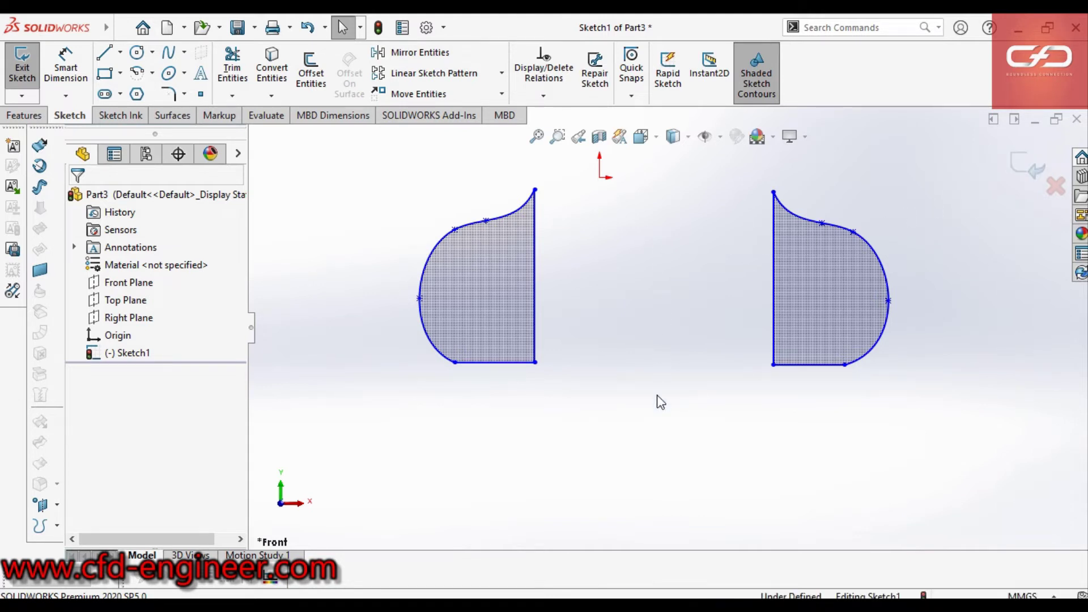
{"action": "scroll", "coordinate": [658, 408], "scroll_direction": "up", "scroll_amount": 3}
{"action": "scroll", "coordinate": [620, 256], "scroll_direction": "down", "scroll_amount": 1}
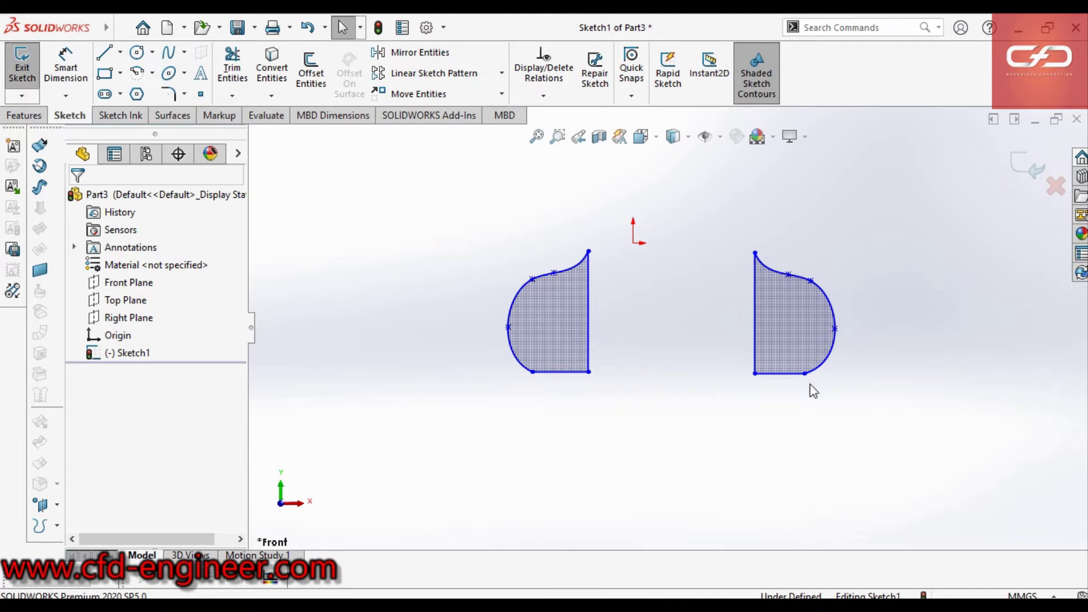
{"action": "left_click_drag", "start_coordinate": [445, 238], "coordinate": [834, 388]}
{"action": "left_click", "coordinate": [461, 229]}
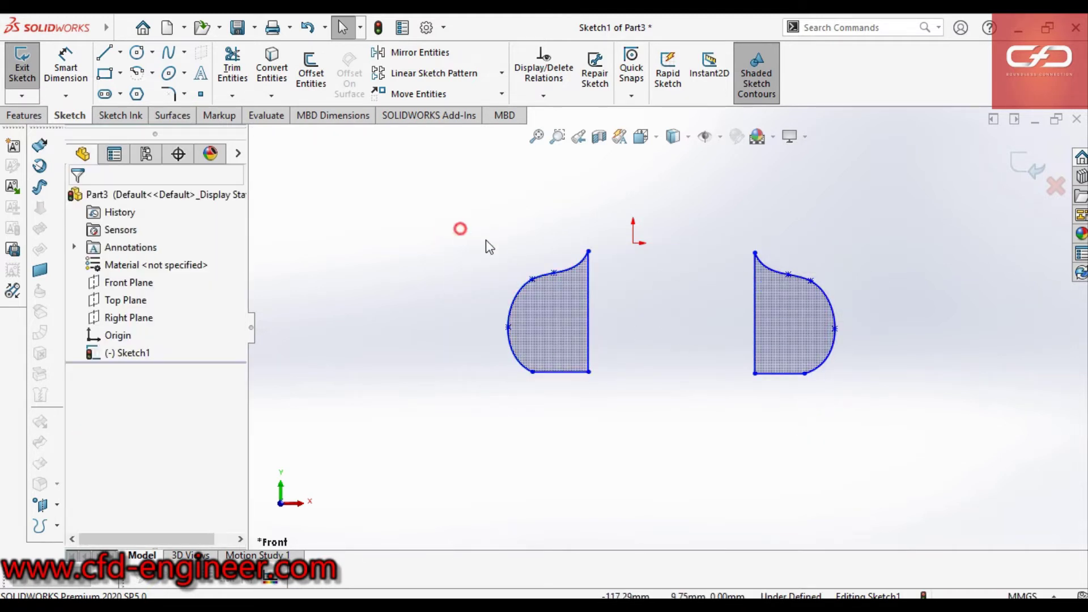
- Delete both shaded spline profiles, leaving Sketch1 empty
{"action": "left_click_drag", "start_coordinate": [461, 229], "coordinate": [873, 413]}
{"action": "key", "text": "Delete"}
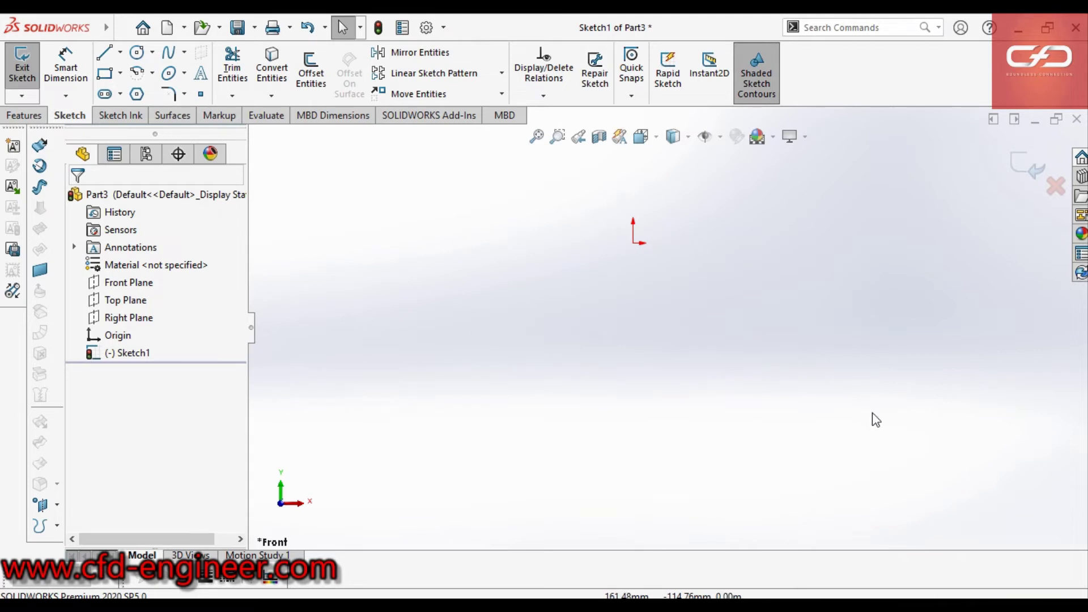
{"action": "scroll", "coordinate": [674, 295], "scroll_direction": "up", "scroll_amount": 2}
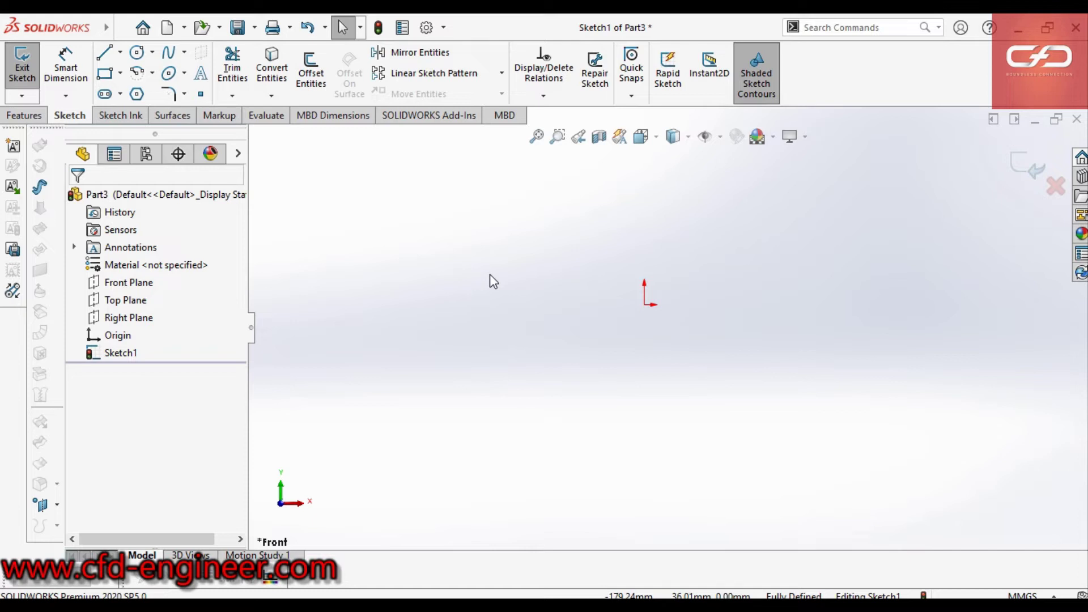
- Orient the view Normal To the Front Plane
{"action": "left_click", "coordinate": [129, 282]}
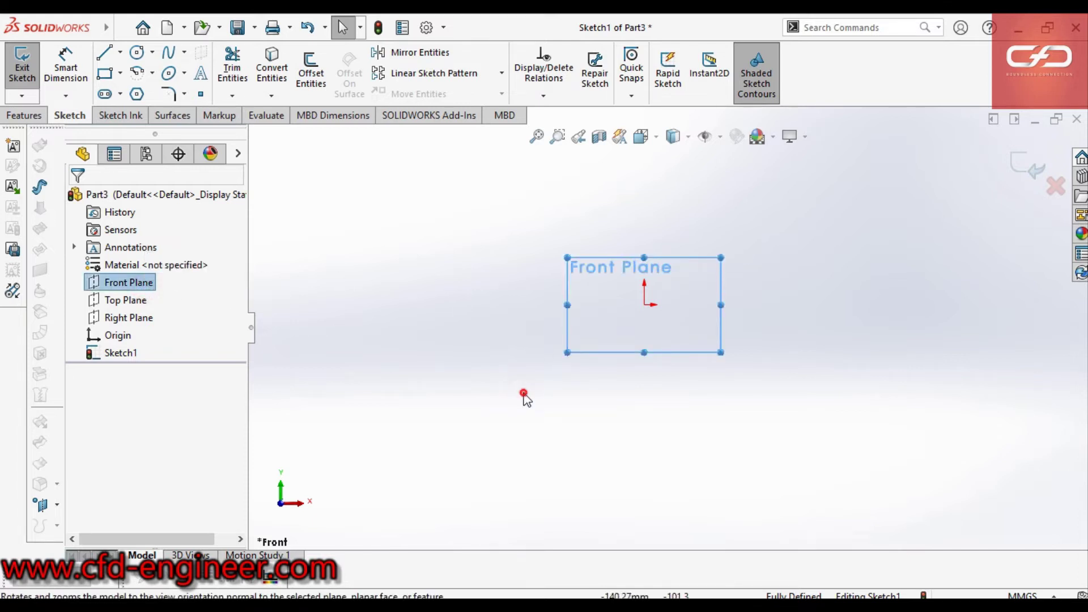
{"action": "left_click", "coordinate": [525, 395]}
{"action": "left_click", "coordinate": [139, 283]}
{"action": "left_click", "coordinate": [204, 260]}
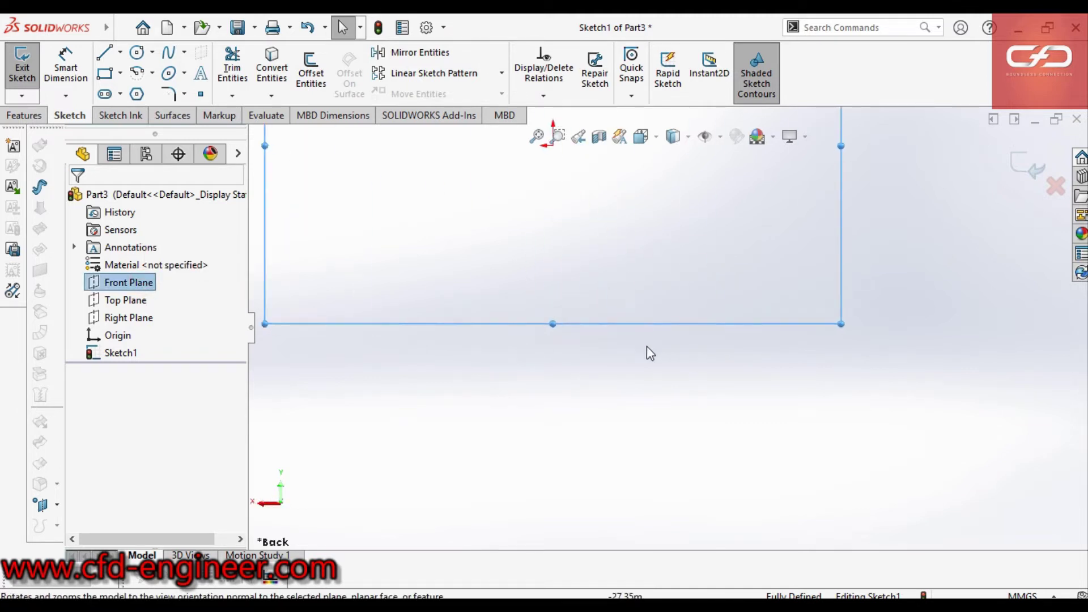
{"action": "left_click", "coordinate": [906, 372]}
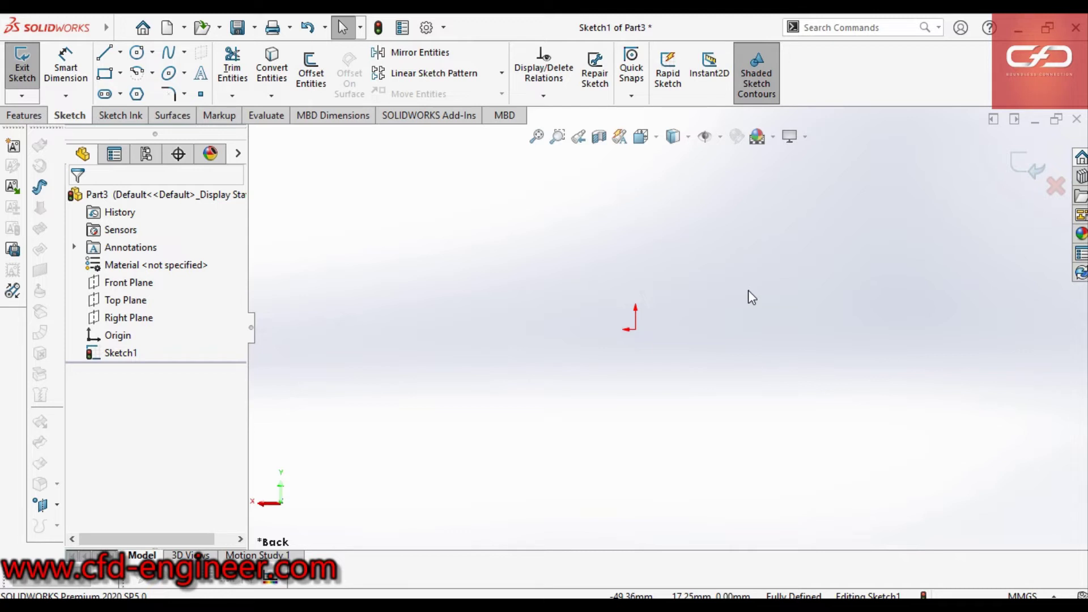
{"action": "left_click", "coordinate": [104, 73]}
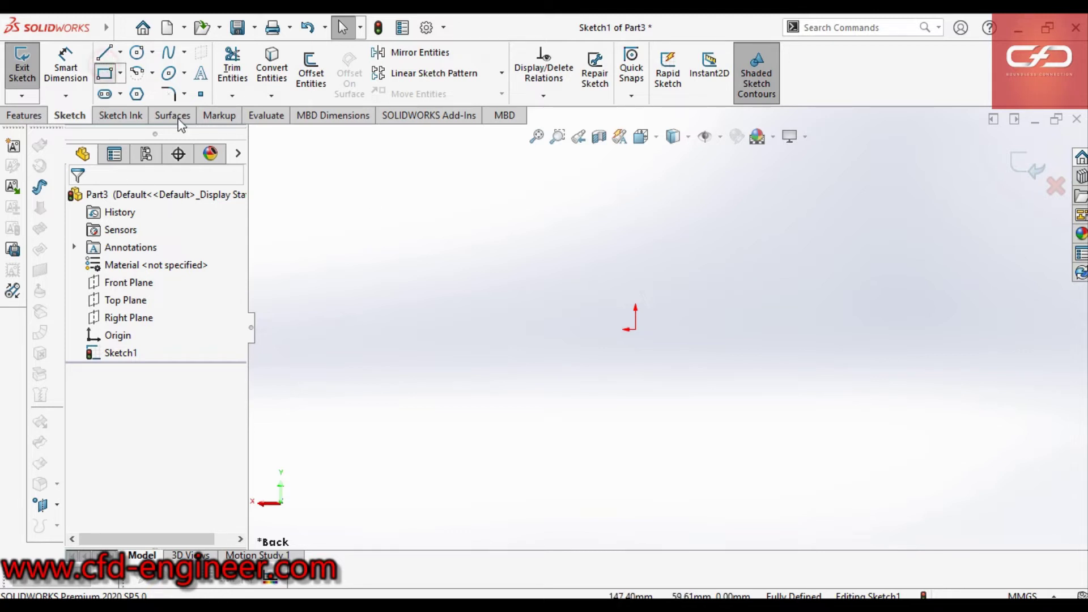
{"action": "left_click", "coordinate": [423, 184]}
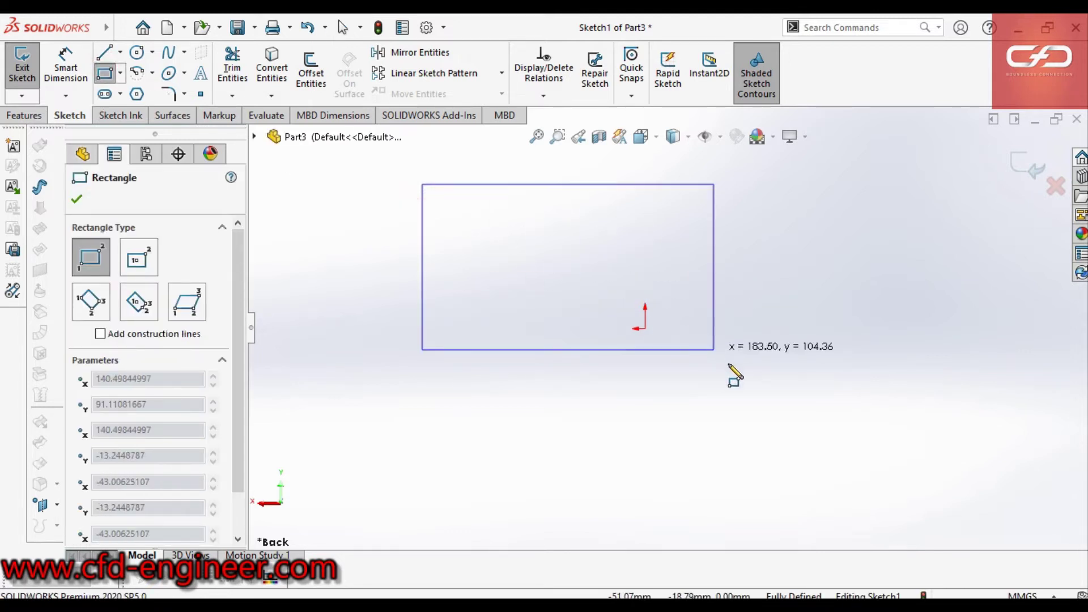
{"action": "left_click", "coordinate": [646, 329]}
{"action": "key", "text": "Escape"}
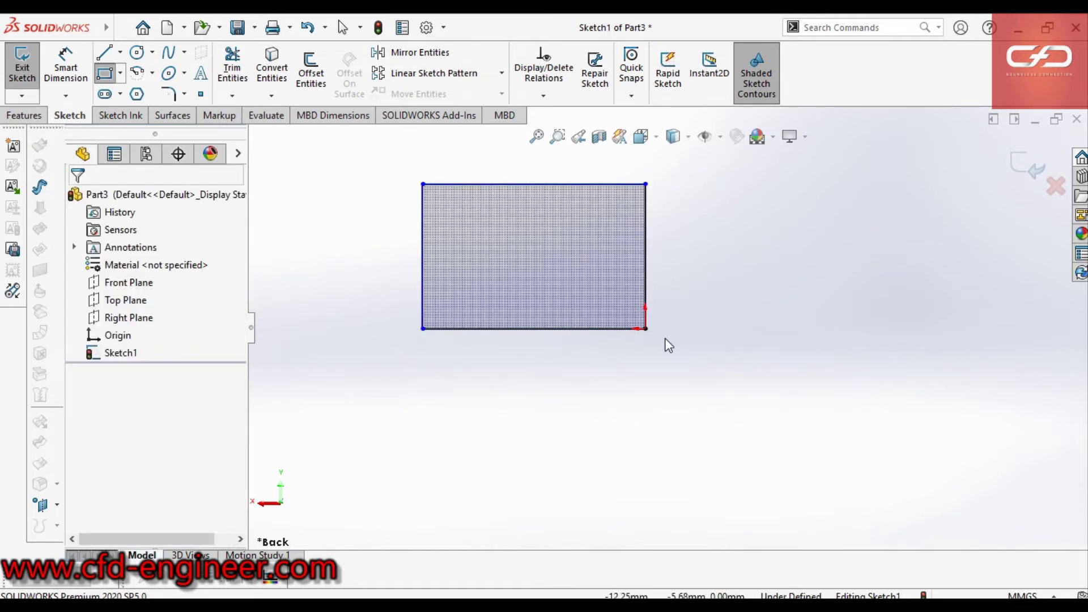
{"action": "left_click_drag", "start_coordinate": [493, 343], "coordinate": [329, 343]}
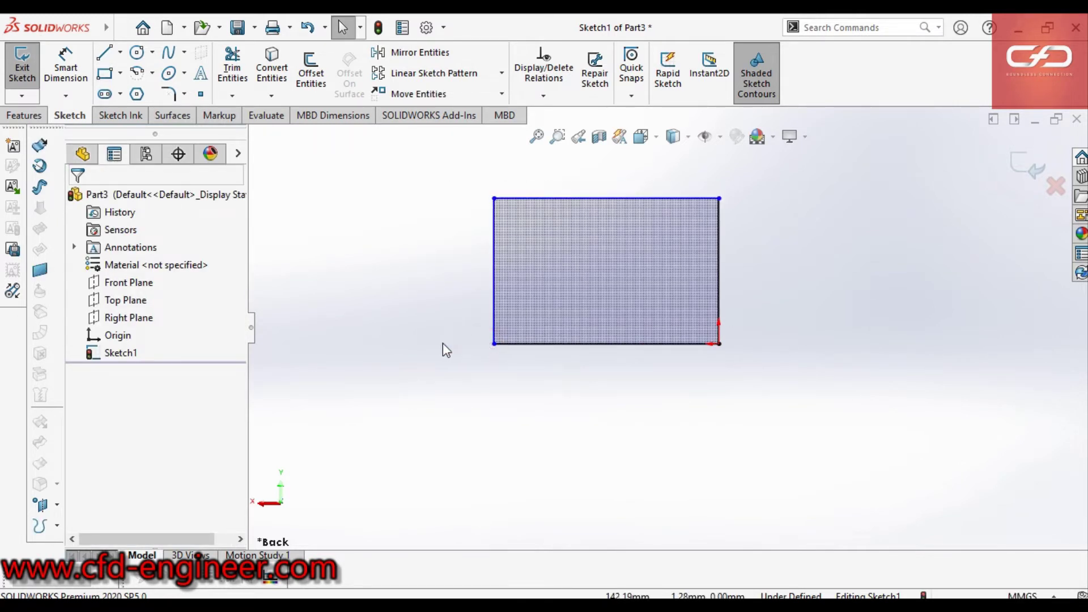
{"action": "left_click", "coordinate": [546, 401]}
{"action": "scroll", "coordinate": [547, 400], "scroll_direction": "up", "scroll_amount": 1}
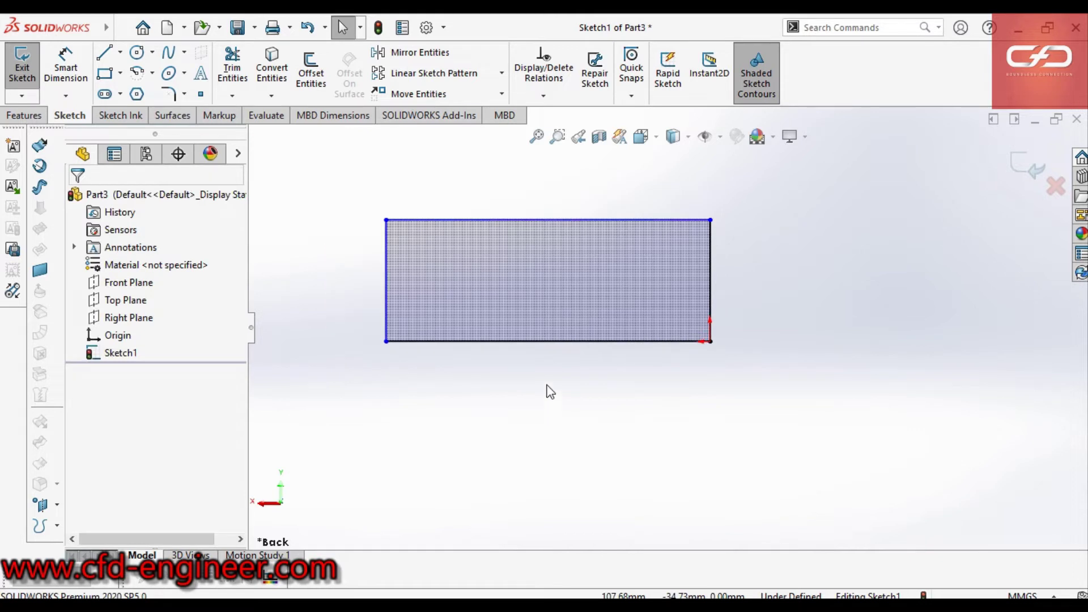
{"action": "scroll", "coordinate": [515, 284], "scroll_direction": "down", "scroll_amount": 2}
{"action": "scroll", "coordinate": [383, 317], "scroll_direction": "down", "scroll_amount": 3}
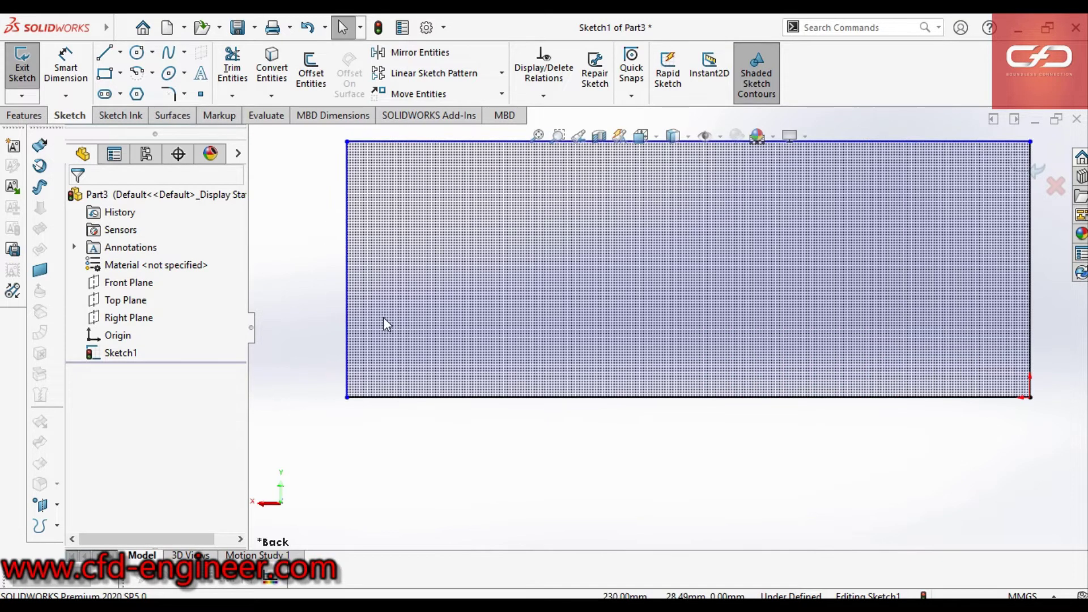
{"action": "left_click", "coordinate": [137, 52]}
- Draw a small circle just inside the rectangle's lower-left corner
{"action": "left_click", "coordinate": [373, 374]}
{"action": "key", "text": "Escape"}
{"action": "scroll", "coordinate": [482, 352], "scroll_direction": "up", "scroll_amount": 2}
{"action": "scroll", "coordinate": [501, 342], "scroll_direction": "down", "scroll_amount": 1}
{"action": "scroll", "coordinate": [797, 241], "scroll_direction": "up", "scroll_amount": 1}
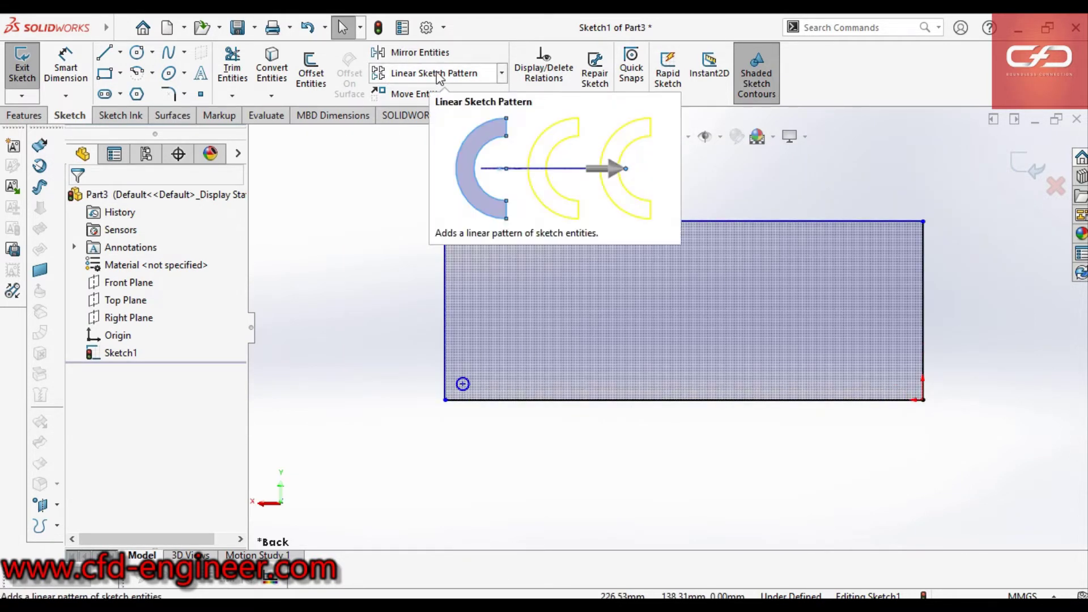
{"action": "left_click", "coordinate": [482, 76]}
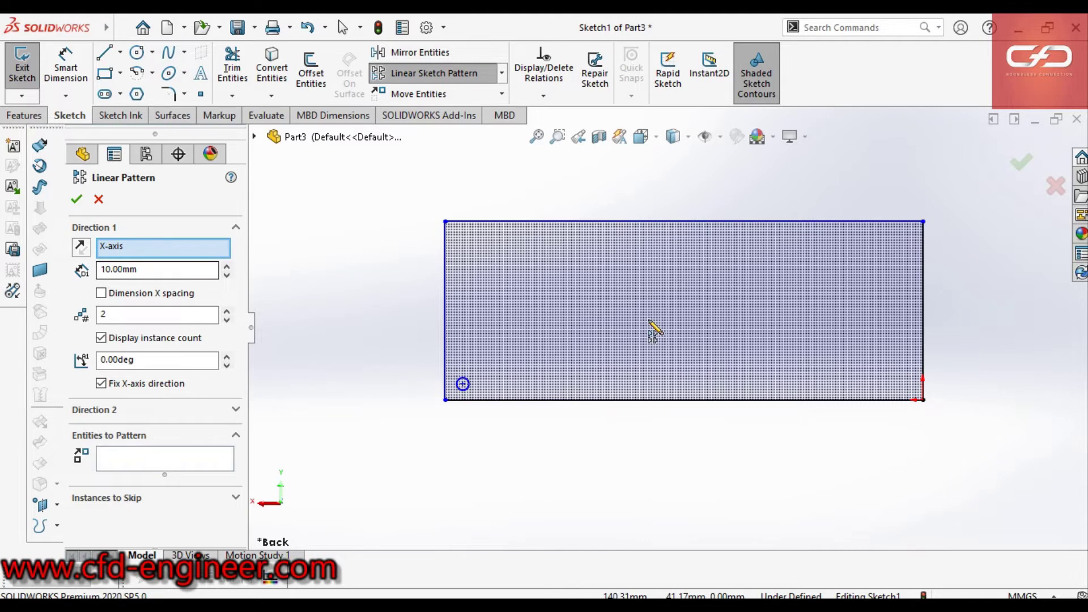
- Choose the small circle (Arc1) as the entity to pattern, previewing 2 instances 10.00mm apart
{"action": "scroll", "coordinate": [649, 320], "scroll_direction": "down", "scroll_amount": 2}
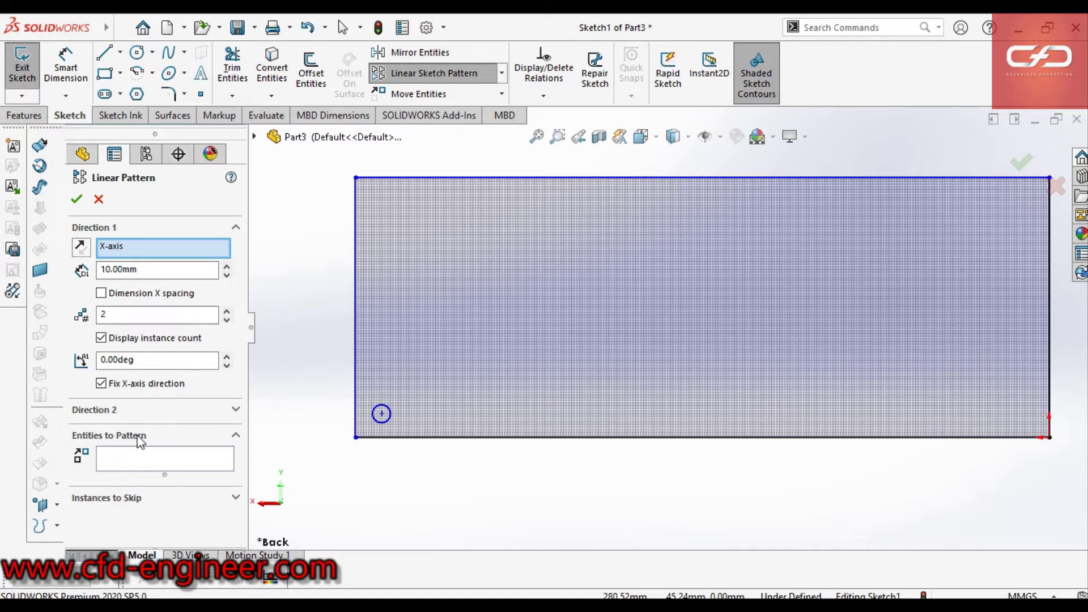
{"action": "left_click", "coordinate": [139, 454]}
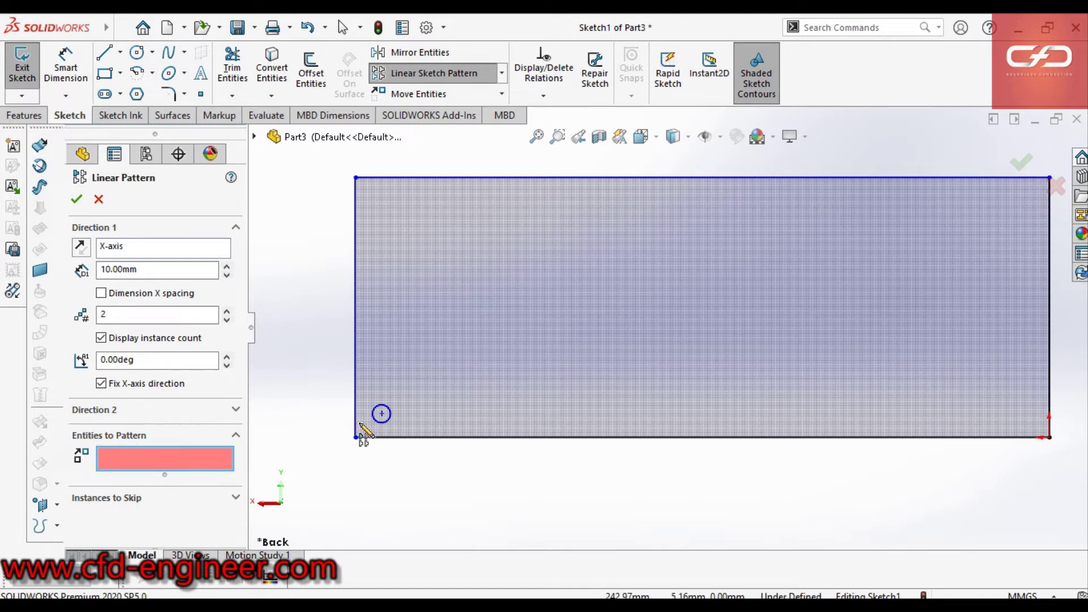
{"action": "left_click", "coordinate": [388, 421]}
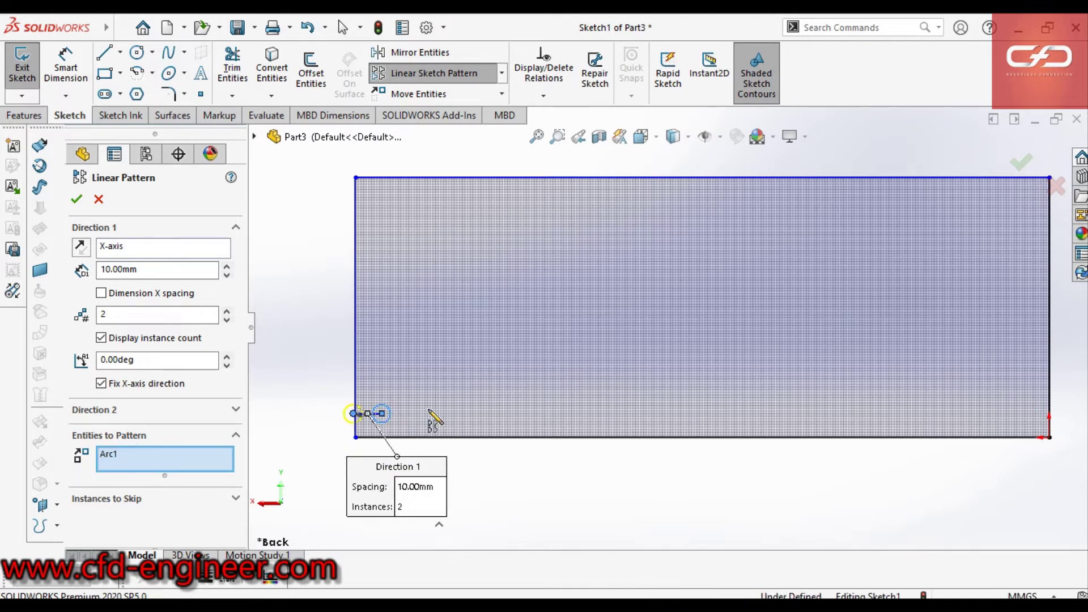
- Zoom out, fit and rotate the view to see the whole rectangle and the circle pattern preview
{"action": "scroll", "coordinate": [434, 416], "scroll_direction": "down", "scroll_amount": 2}
{"action": "scroll", "coordinate": [440, 420], "scroll_direction": "up", "scroll_amount": 3}
{"action": "scroll", "coordinate": [853, 279], "scroll_direction": "down", "scroll_amount": 2}
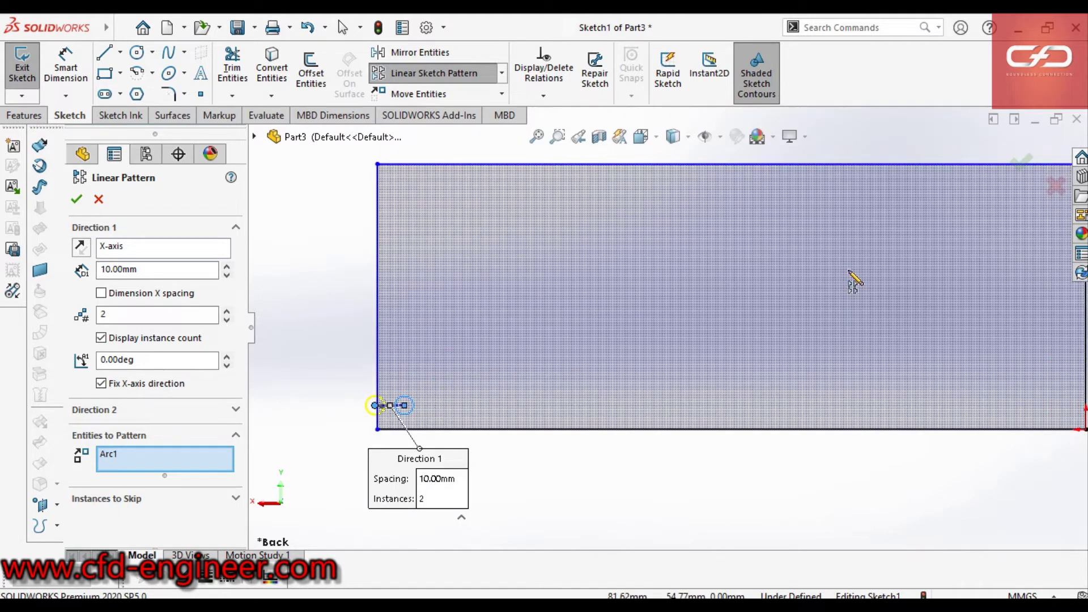
{"action": "scroll", "coordinate": [724, 310], "scroll_direction": "up", "scroll_amount": 2}
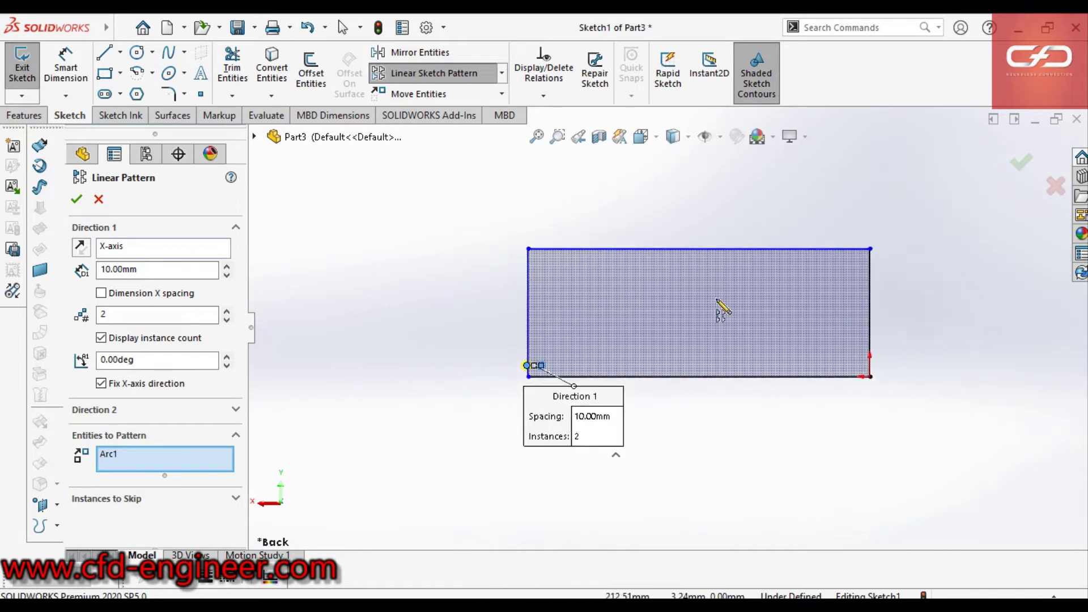
{"action": "scroll", "coordinate": [740, 300], "scroll_direction": "down", "scroll_amount": 1}
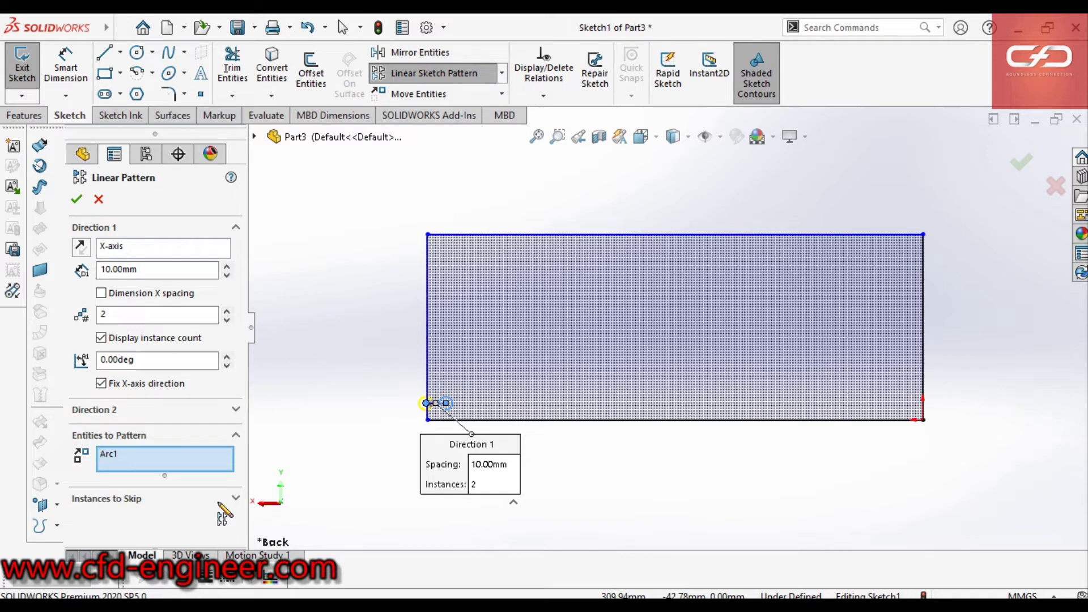
{"action": "key", "text": "z"}
{"action": "key", "text": "z"}
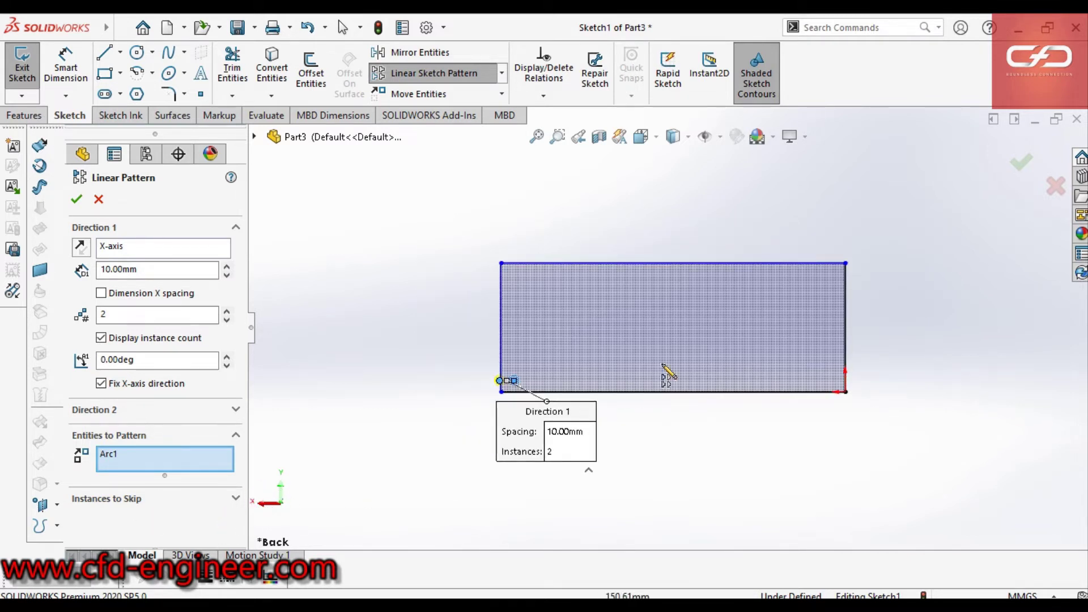
{"action": "scroll", "coordinate": [751, 297], "scroll_direction": "down", "scroll_amount": 2}
{"action": "scroll", "coordinate": [363, 448], "scroll_direction": "up", "scroll_amount": 1}
{"action": "scroll", "coordinate": [420, 419], "scroll_direction": "down", "scroll_amount": 2}
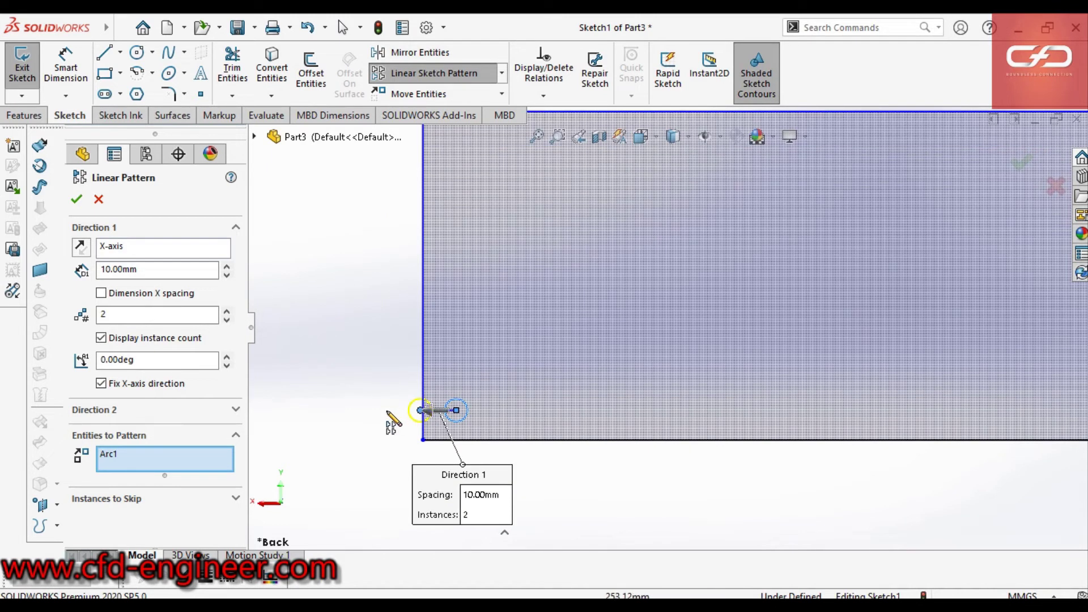
{"action": "key", "text": "f"}
{"action": "mouse_move", "coordinate": [627, 335]}
{"action": "middle_mouse_down"}
{"action": "mouse_move", "coordinate": [807, 350]}
{"action": "mouse_move", "coordinate": [799, 340]}
{"action": "mouse_move", "coordinate": [825, 338]}
{"action": "mouse_move", "coordinate": [731, 363]}
{"action": "mouse_move", "coordinate": [580, 328]}
{"action": "mouse_move", "coordinate": [777, 363]}
{"action": "mouse_move", "coordinate": [742, 367]}
{"action": "mouse_move", "coordinate": [582, 338]}
{"action": "middle_mouse_up"}
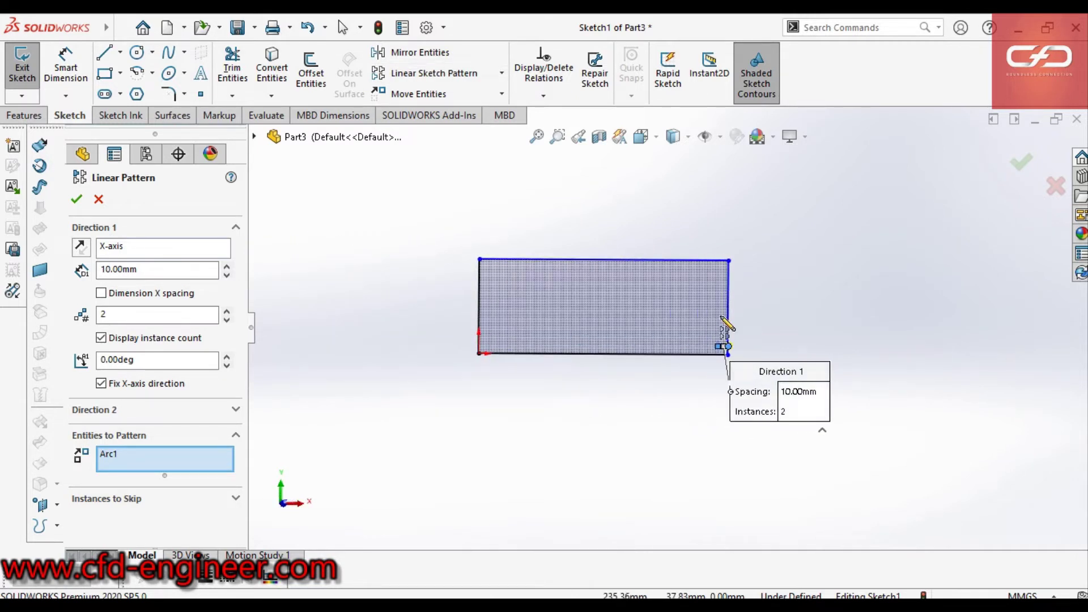
{"action": "scroll", "coordinate": [721, 340], "scroll_direction": "down", "scroll_amount": 3}
{"action": "scroll", "coordinate": [712, 374], "scroll_direction": "down", "scroll_amount": 2}
{"action": "scroll", "coordinate": [703, 386], "scroll_direction": "down", "scroll_amount": 2}
{"action": "scroll", "coordinate": [740, 391], "scroll_direction": "down", "scroll_amount": 1}
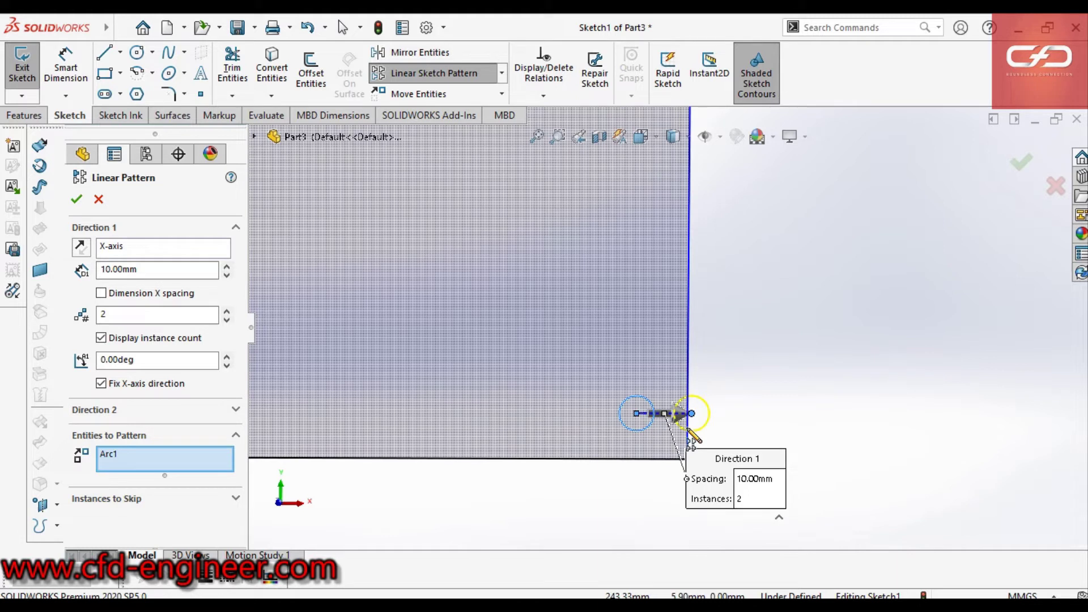
{"action": "scroll", "coordinate": [703, 413], "scroll_direction": "down", "scroll_amount": 1}
{"action": "scroll", "coordinate": [729, 409], "scroll_direction": "down", "scroll_amount": 1}
{"action": "scroll", "coordinate": [734, 411], "scroll_direction": "up", "scroll_amount": 1}
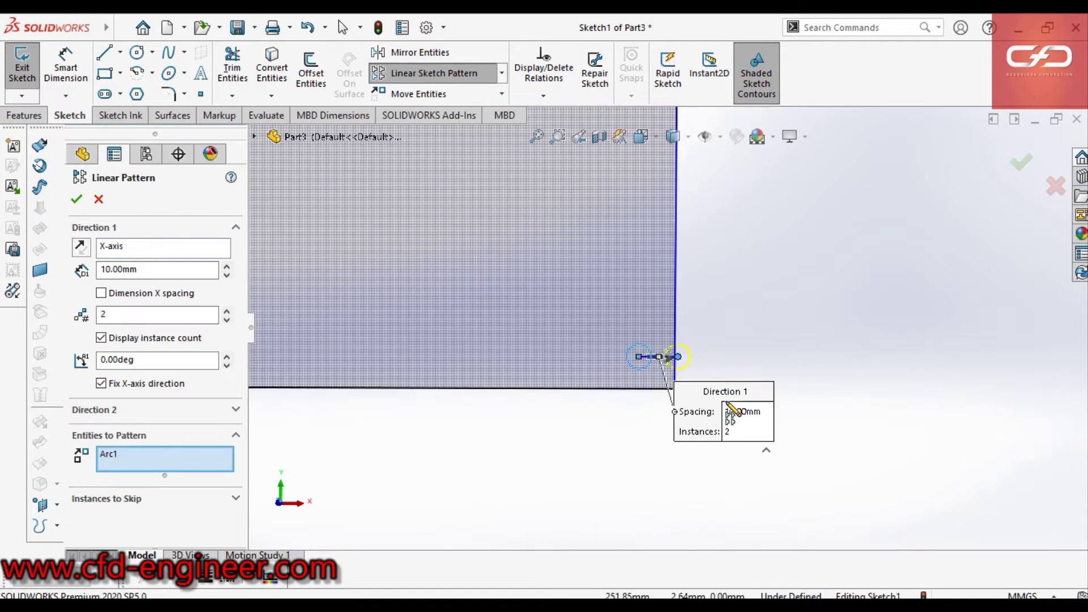
{"action": "scroll", "coordinate": [719, 391], "scroll_direction": "up", "scroll_amount": 2}
{"action": "scroll", "coordinate": [678, 313], "scroll_direction": "down", "scroll_amount": 1}
{"action": "scroll", "coordinate": [681, 314], "scroll_direction": "down", "scroll_amount": 1}
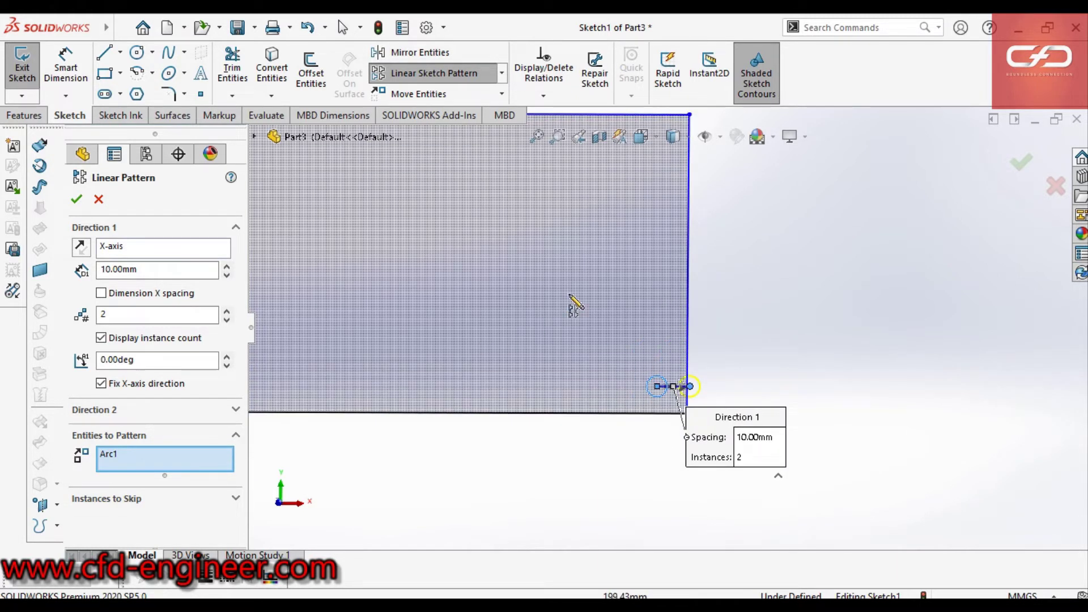
{"action": "scroll", "coordinate": [717, 312], "scroll_direction": "down", "scroll_amount": 1}
{"action": "scroll", "coordinate": [722, 307], "scroll_direction": "down", "scroll_amount": 1}
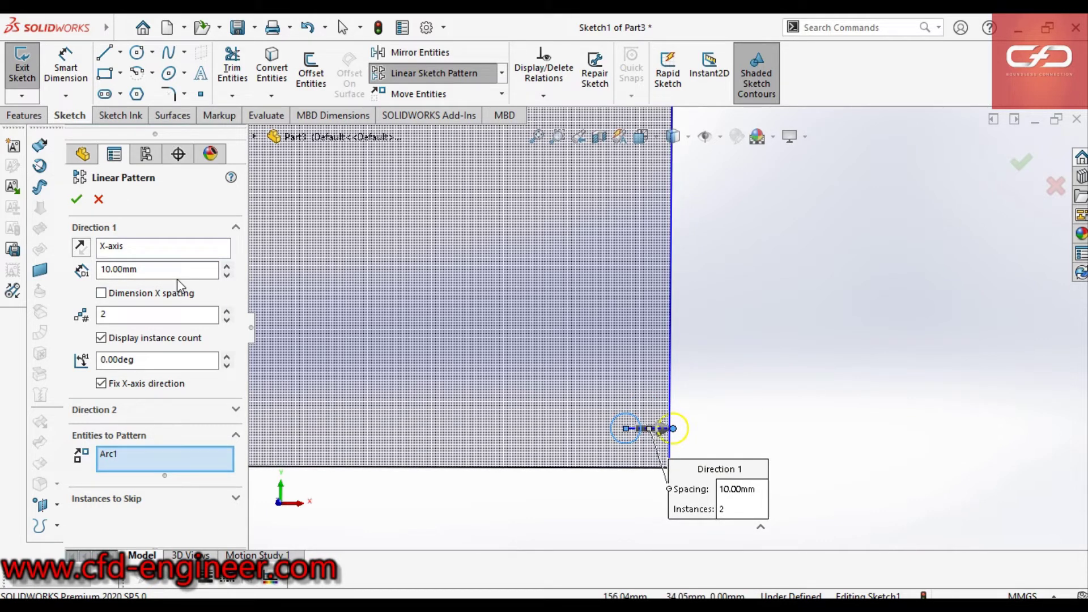
- Edit the pattern's Number of Instances so the circle previews as 5 copies along X
{"action": "double_click", "coordinate": [170, 270]}
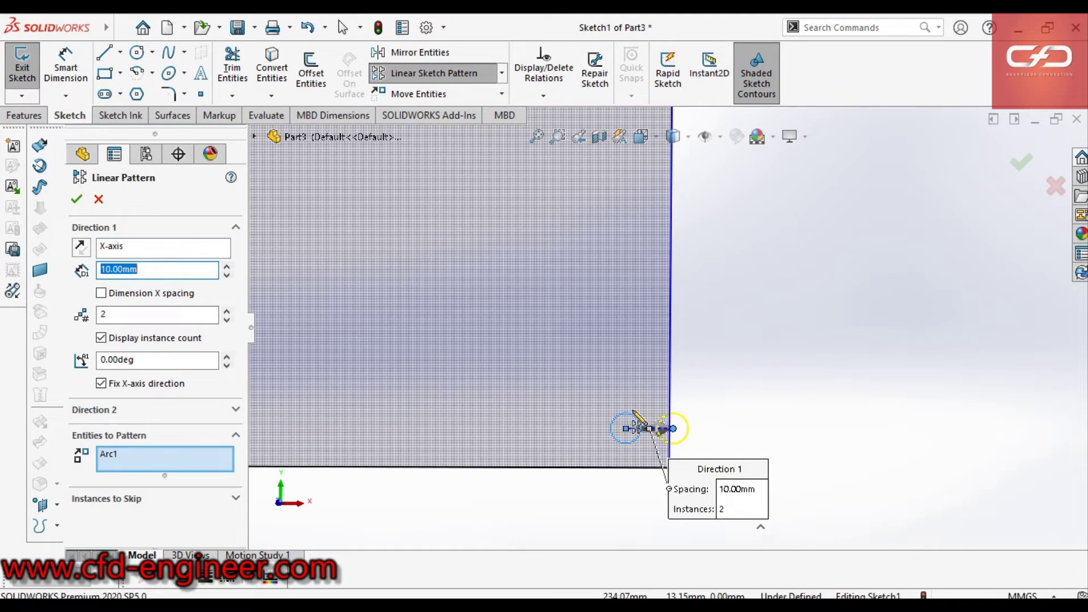
{"action": "double_click", "coordinate": [101, 314]}
{"action": "type", "text": "2"}
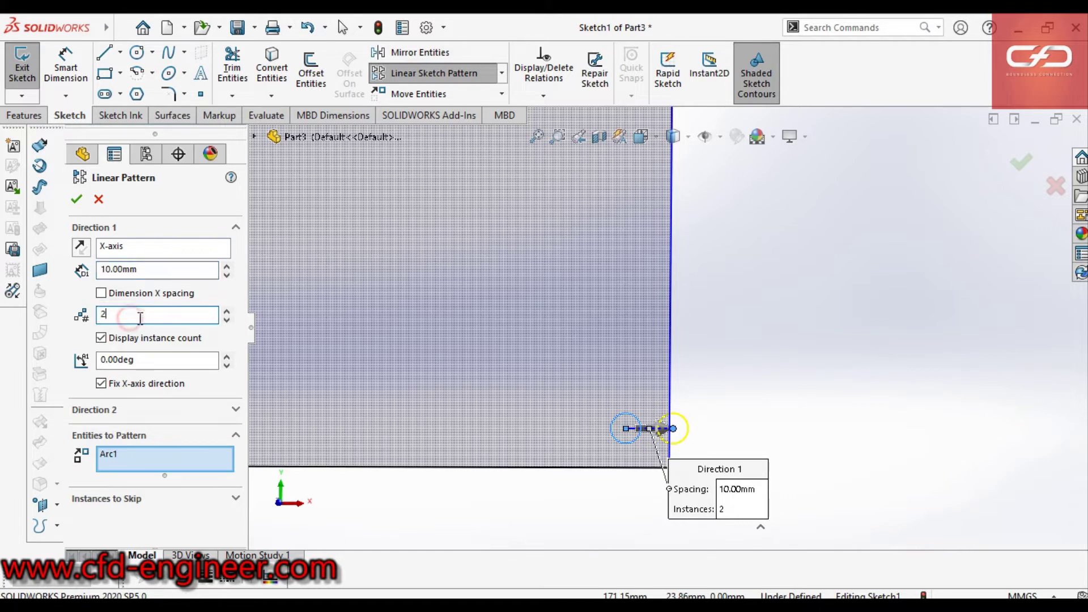
{"action": "double_click", "coordinate": [103, 314]}
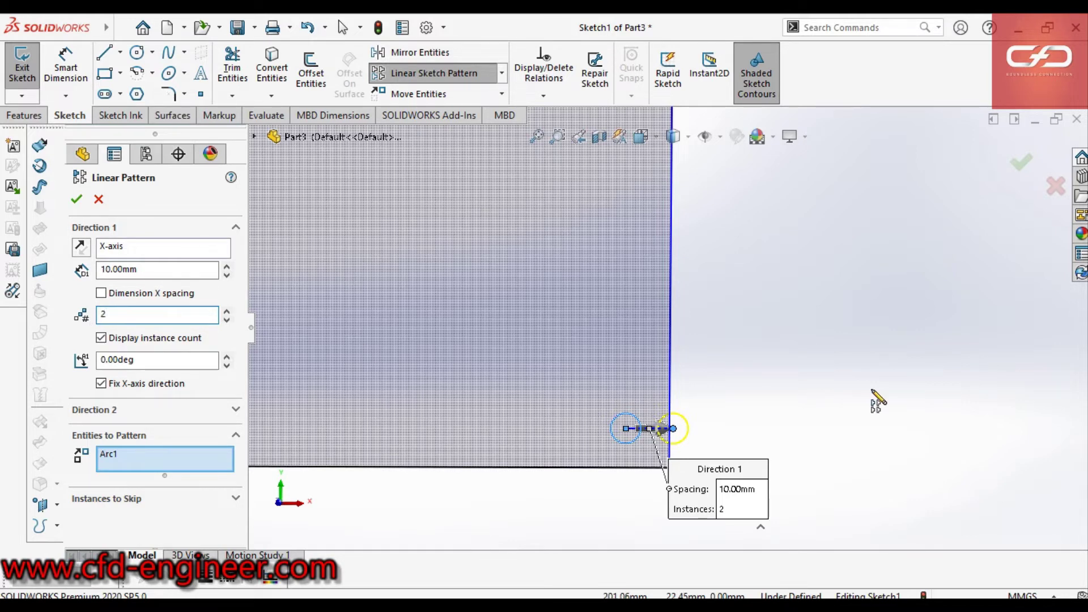
{"action": "scroll", "coordinate": [862, 391], "scroll_direction": "up", "scroll_amount": 2}
{"action": "scroll", "coordinate": [695, 309], "scroll_direction": "down", "scroll_amount": 2}
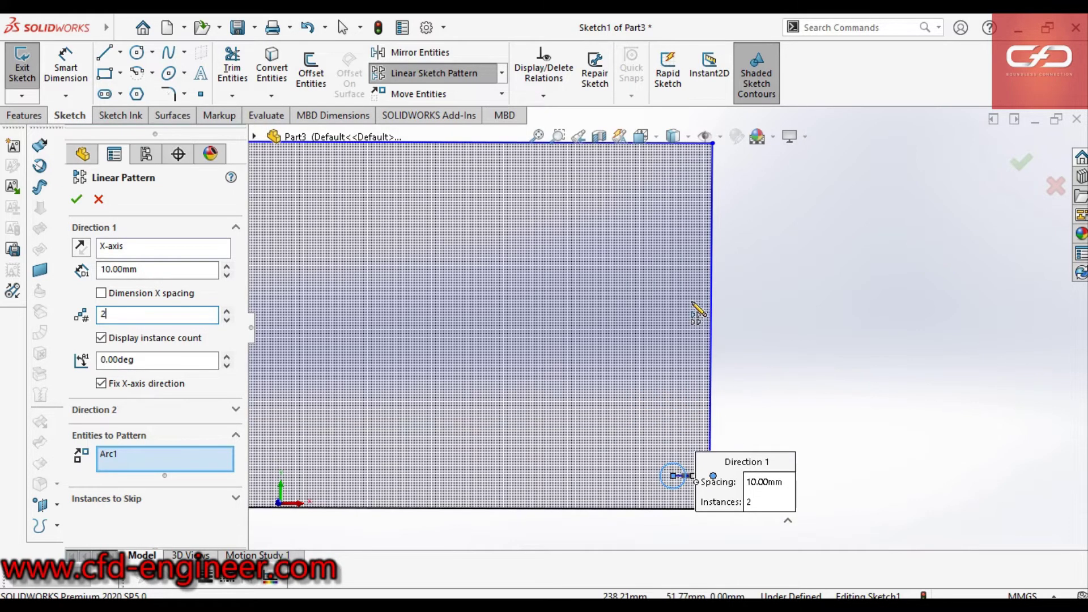
{"action": "scroll", "coordinate": [696, 311], "scroll_direction": "up", "scroll_amount": 1}
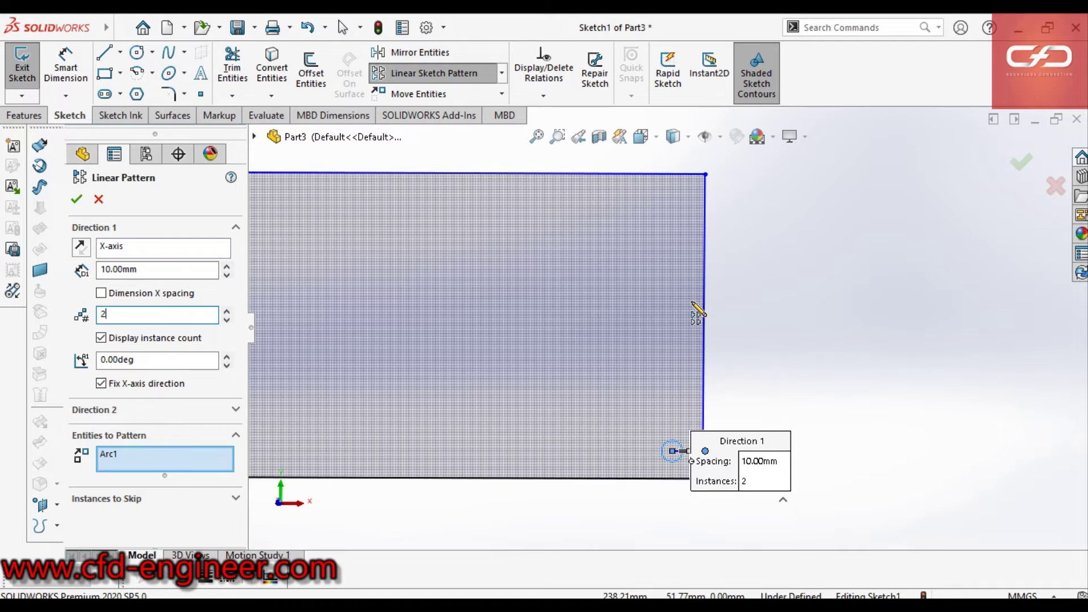
- Reselect the instance count and begin replacing the Spacing value with 50
{"action": "middle_click_drag", "start_coordinate": [699, 310], "coordinate": [642, 270], "text": "ctrl"}
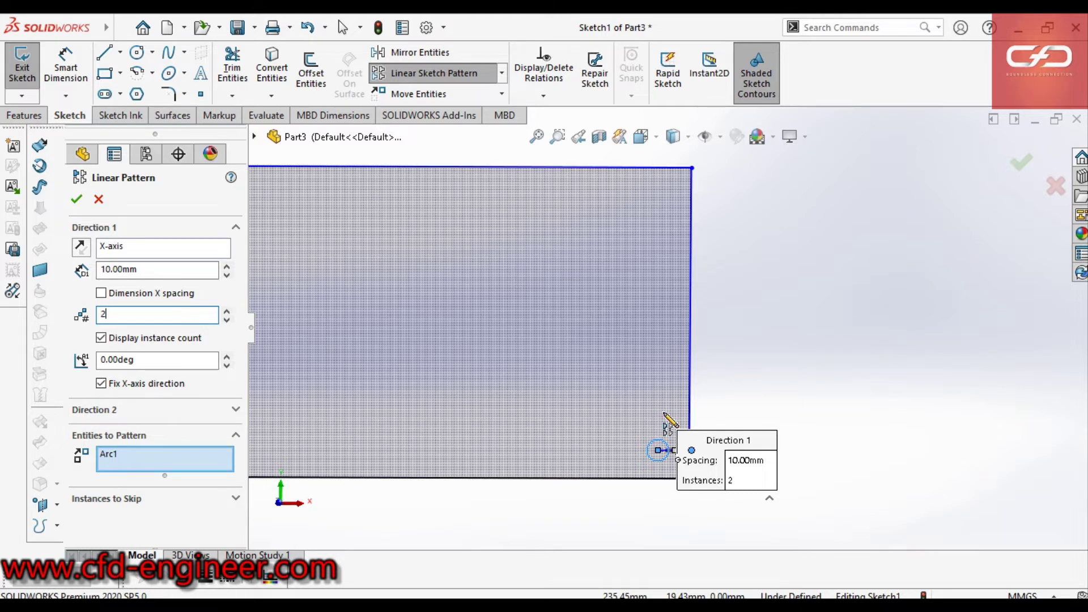
{"action": "scroll", "coordinate": [669, 309], "scroll_direction": "up", "scroll_amount": 1}
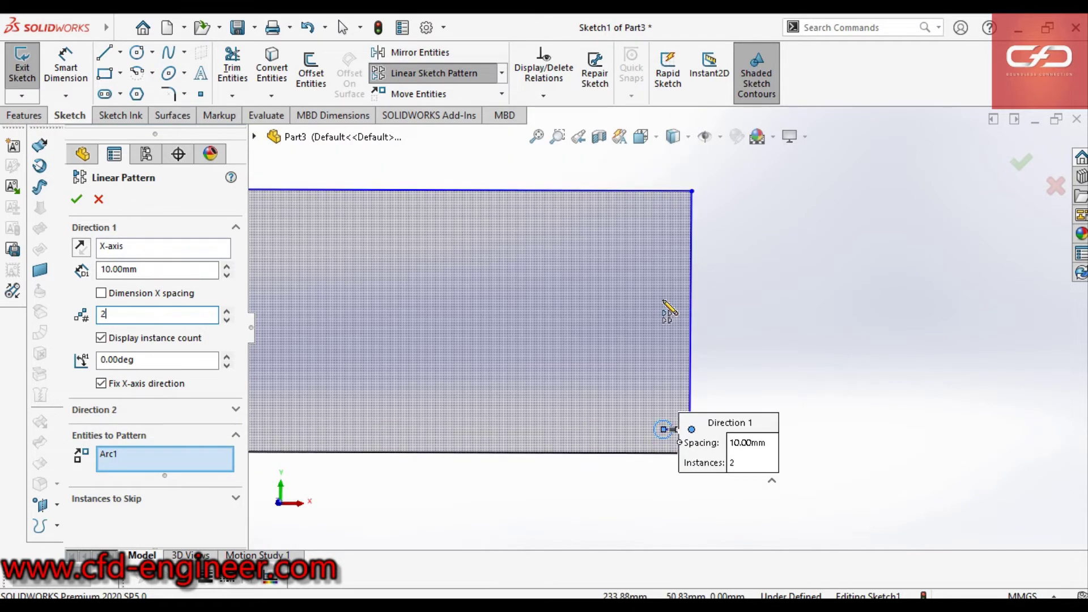
{"action": "left_click_drag", "start_coordinate": [158, 314], "coordinate": [92, 317]}
{"action": "type", "text": "5"}
{"action": "scroll", "coordinate": [760, 412], "scroll_direction": "down", "scroll_amount": 3}
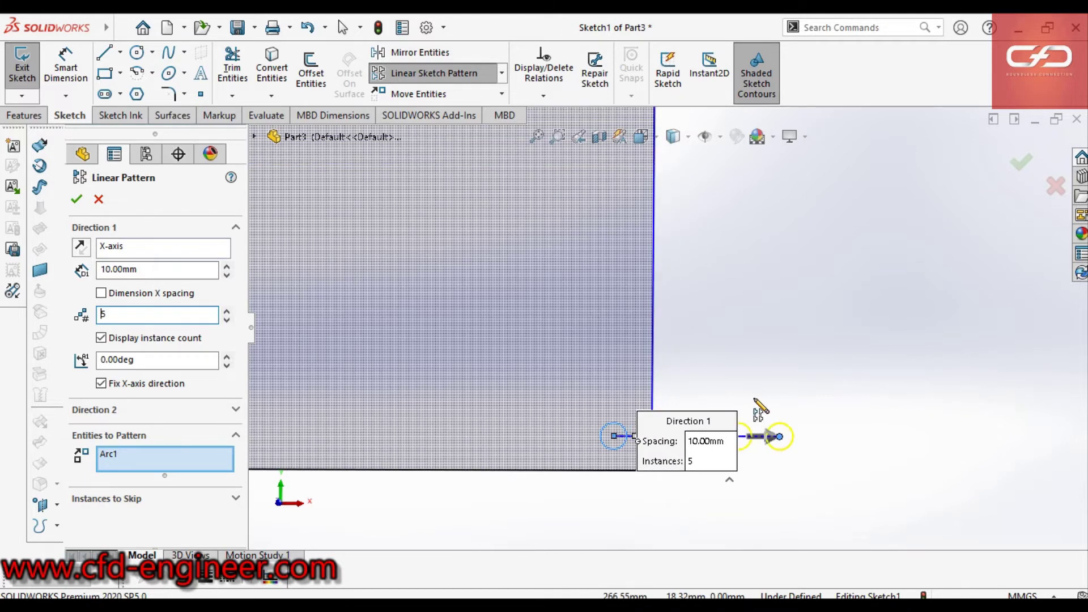
{"action": "scroll", "coordinate": [754, 409], "scroll_direction": "down", "scroll_amount": 3}
{"action": "scroll", "coordinate": [747, 408], "scroll_direction": "down", "scroll_amount": 3}
{"action": "scroll", "coordinate": [747, 409], "scroll_direction": "up", "scroll_amount": 2}
{"action": "scroll", "coordinate": [546, 413], "scroll_direction": "down", "scroll_amount": 1}
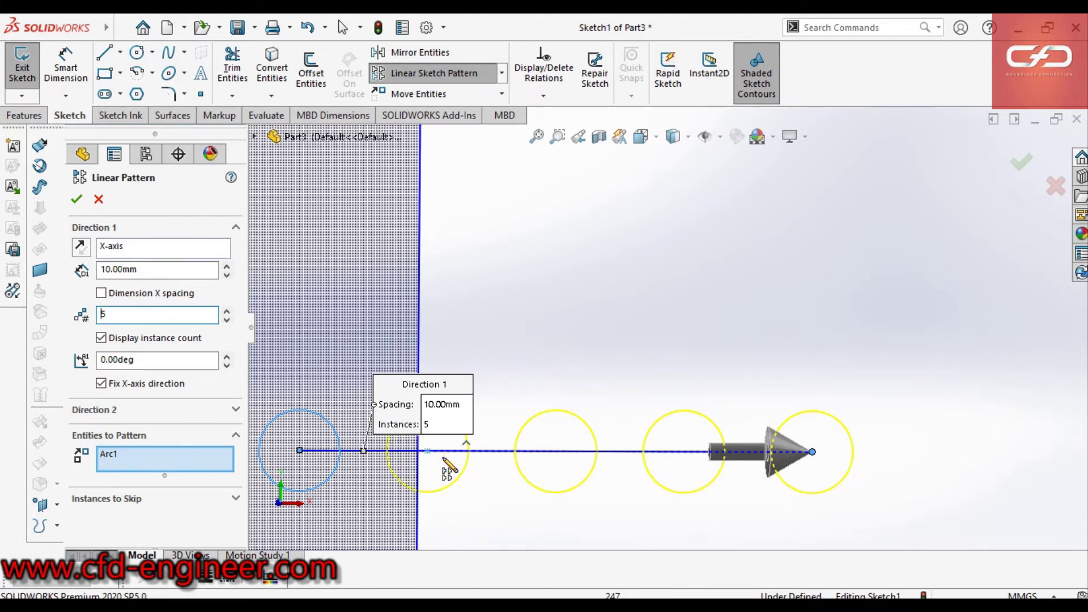
{"action": "scroll", "coordinate": [652, 476], "scroll_direction": "up", "scroll_amount": 1}
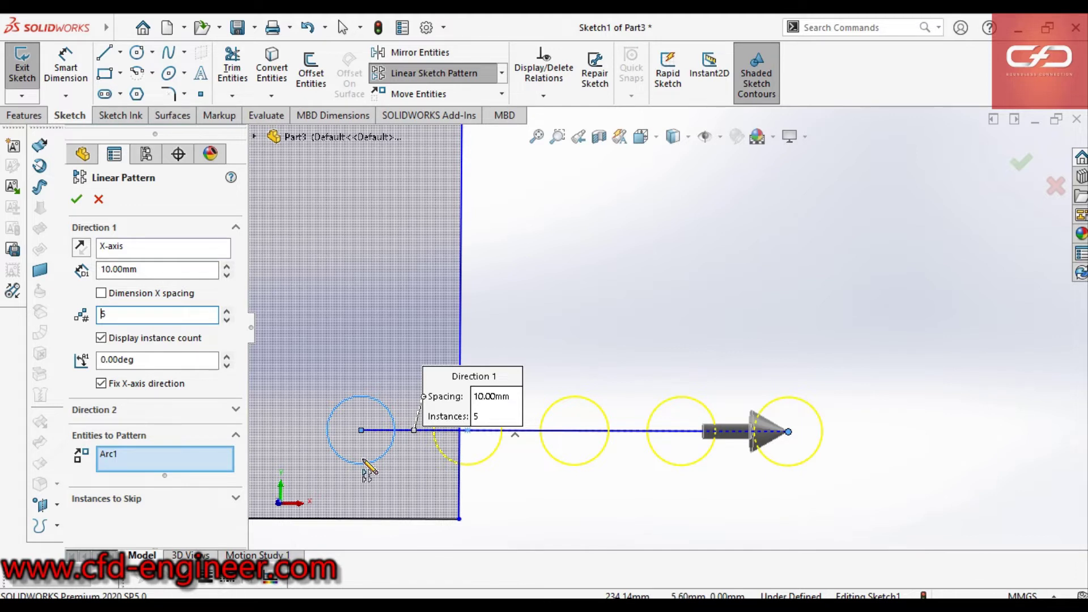
{"action": "scroll", "coordinate": [499, 317], "scroll_direction": "up", "scroll_amount": 1}
{"action": "scroll", "coordinate": [522, 307], "scroll_direction": "down", "scroll_amount": 1}
{"action": "scroll", "coordinate": [613, 337], "scroll_direction": "down", "scroll_amount": 1}
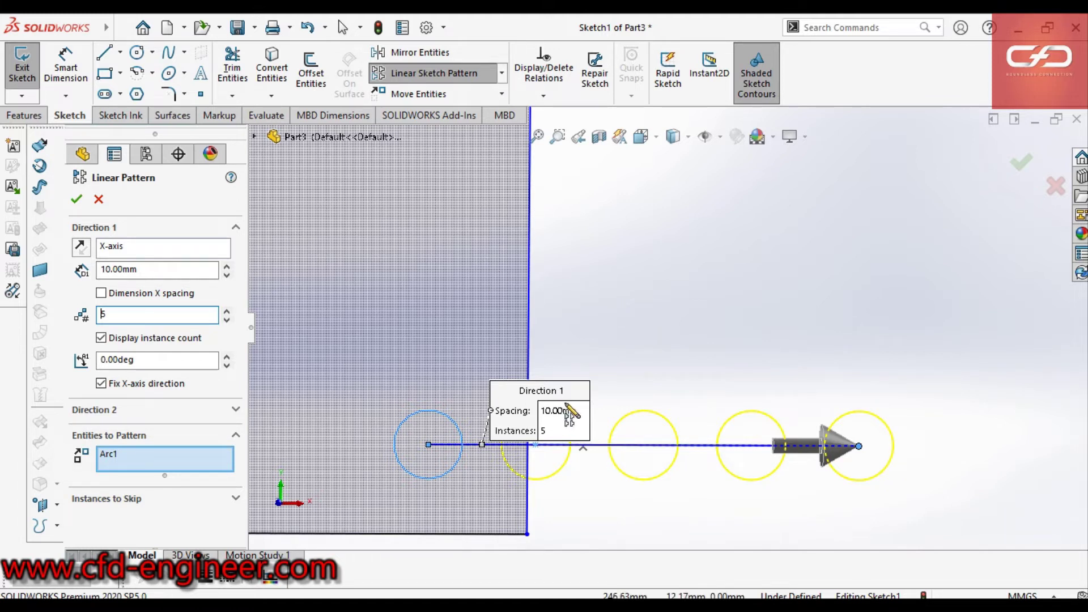
{"action": "scroll", "coordinate": [544, 371], "scroll_direction": "up", "scroll_amount": 2}
{"action": "scroll", "coordinate": [748, 314], "scroll_direction": "up", "scroll_amount": 2}
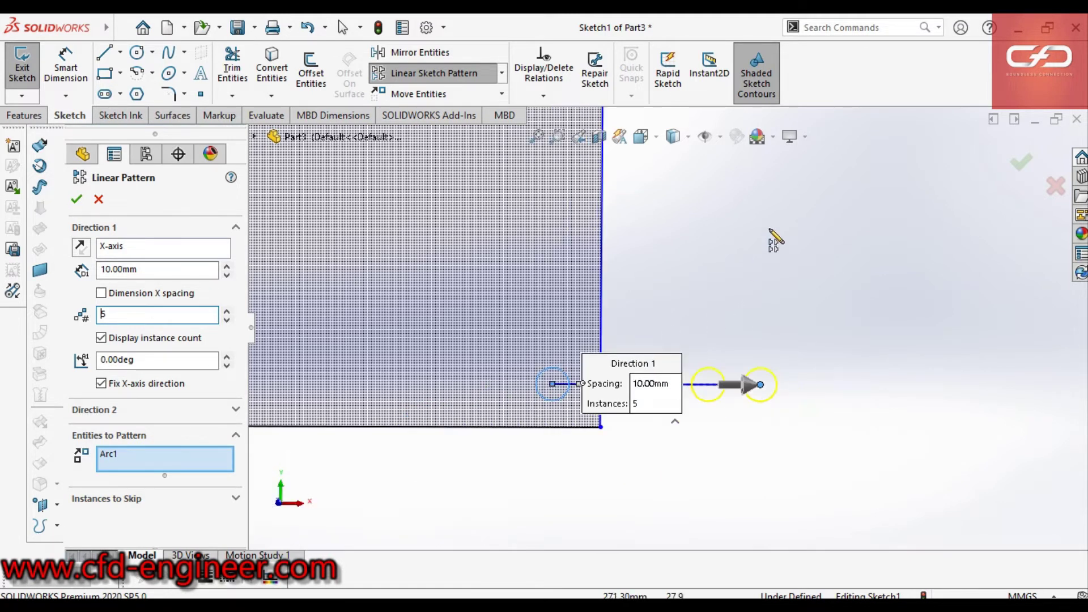
{"action": "scroll", "coordinate": [765, 260], "scroll_direction": "down", "scroll_amount": 2}
{"action": "double_click", "coordinate": [153, 270]}
{"action": "type", "text": "1"}
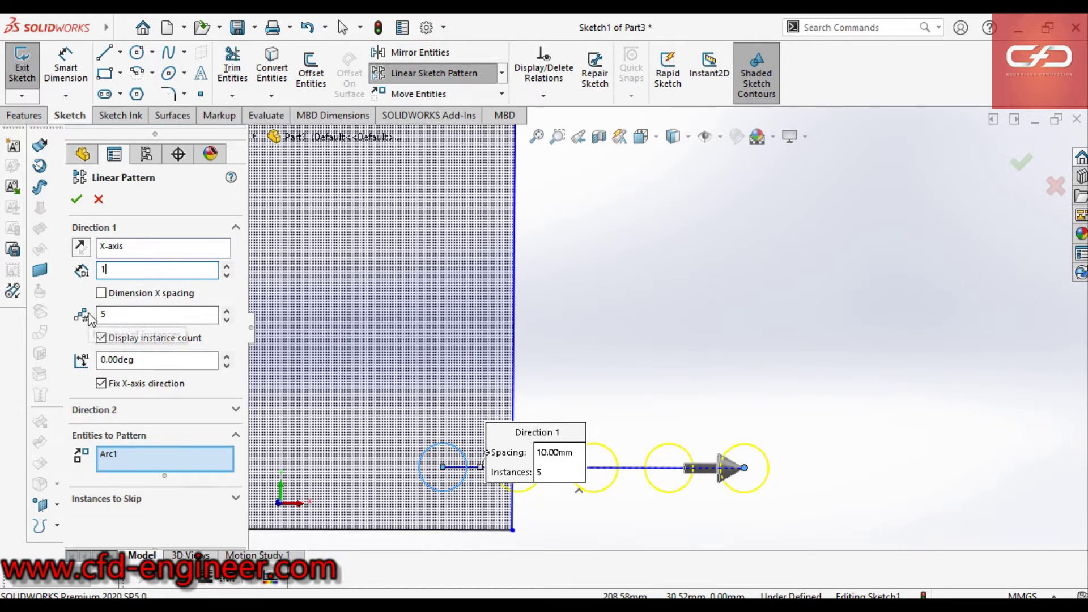
{"action": "double_click", "coordinate": [121, 270]}
{"action": "type", "text": "50"}
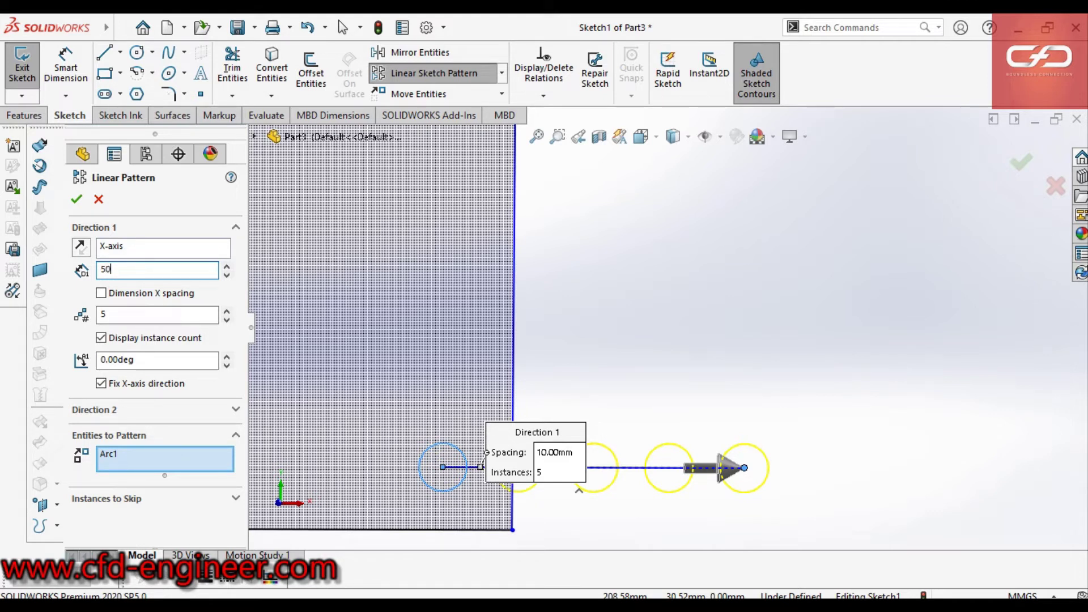
- Confirm the 50 mm spacing for the 5 circles and turn off Display instance count
{"action": "key", "text": "Return"}
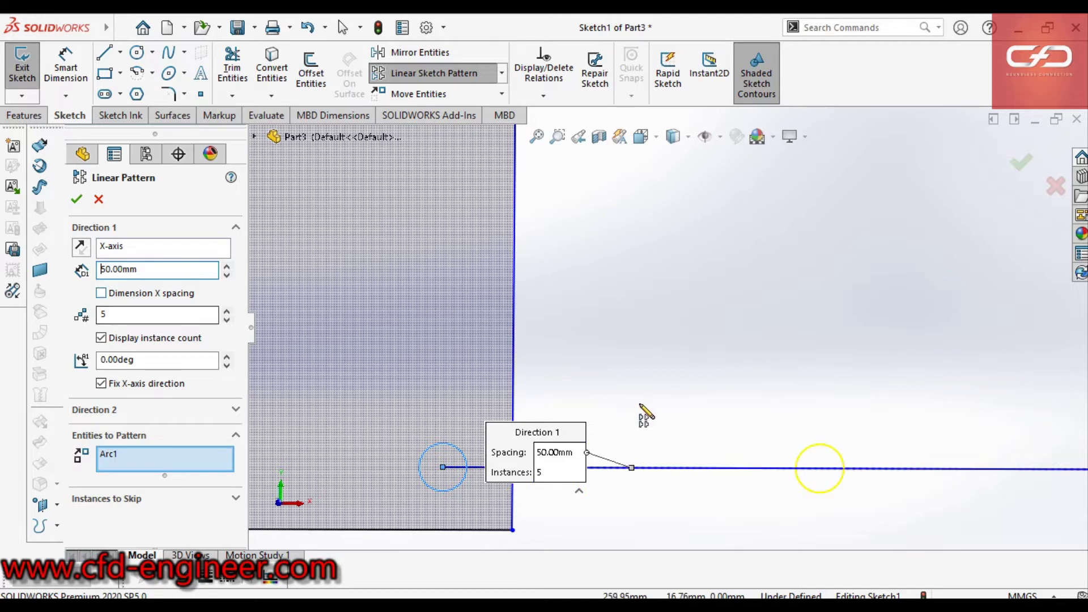
{"action": "scroll", "coordinate": [644, 413], "scroll_direction": "up", "scroll_amount": 5}
{"action": "scroll", "coordinate": [851, 331], "scroll_direction": "up", "scroll_amount": 4}
{"action": "scroll", "coordinate": [825, 324], "scroll_direction": "down", "scroll_amount": 2}
{"action": "scroll", "coordinate": [598, 304], "scroll_direction": "up", "scroll_amount": 1}
{"action": "scroll", "coordinate": [688, 315], "scroll_direction": "down", "scroll_amount": 3}
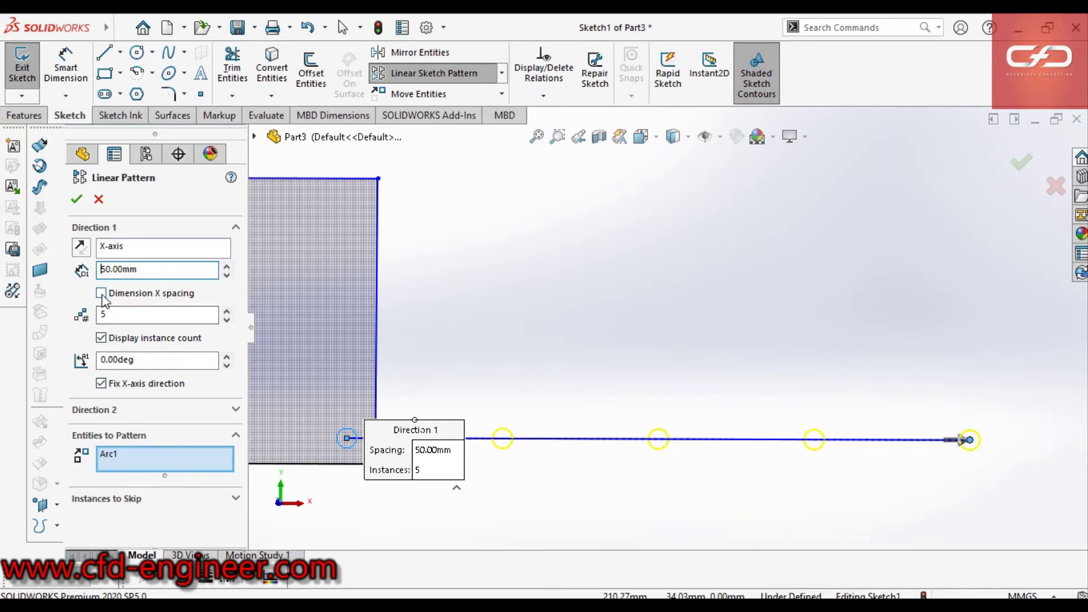
{"action": "scroll", "coordinate": [826, 414], "scroll_direction": "up", "scroll_amount": 2}
{"action": "scroll", "coordinate": [746, 369], "scroll_direction": "down", "scroll_amount": 2}
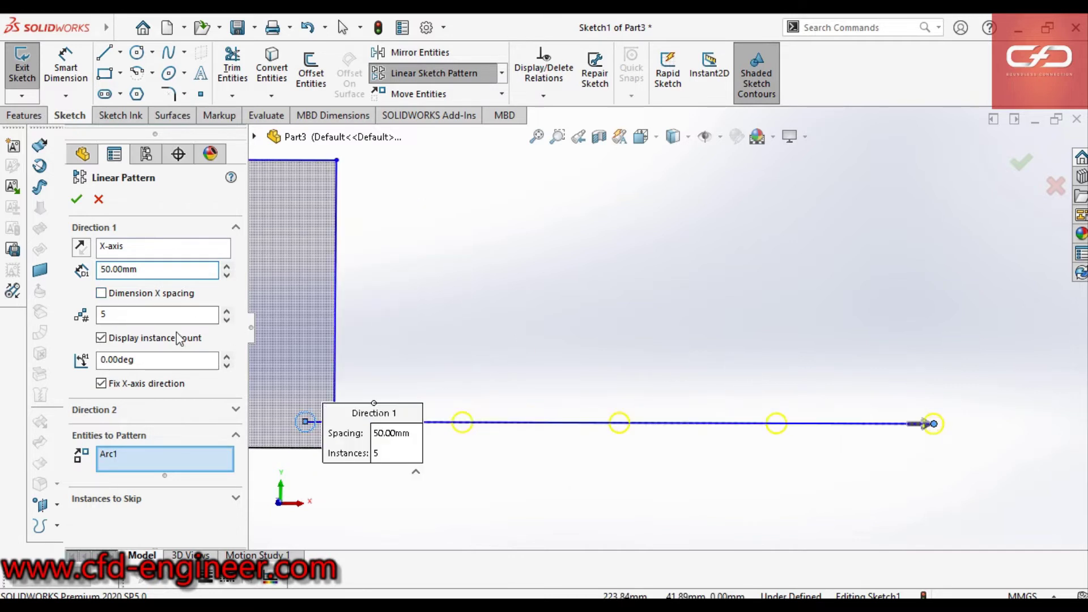
{"action": "left_click", "coordinate": [101, 339]}
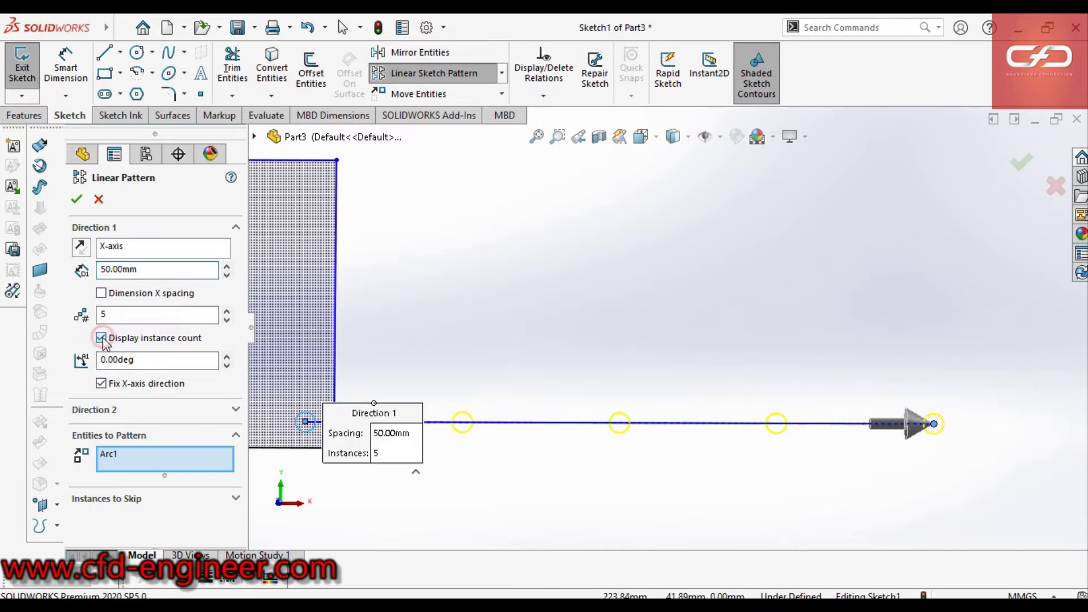
- Accept the linear pattern of five circles and clear the selection
{"action": "left_click", "coordinate": [76, 199]}
{"action": "scroll", "coordinate": [668, 359], "scroll_direction": "up", "scroll_amount": 2}
{"action": "left_click", "coordinate": [619, 344]}
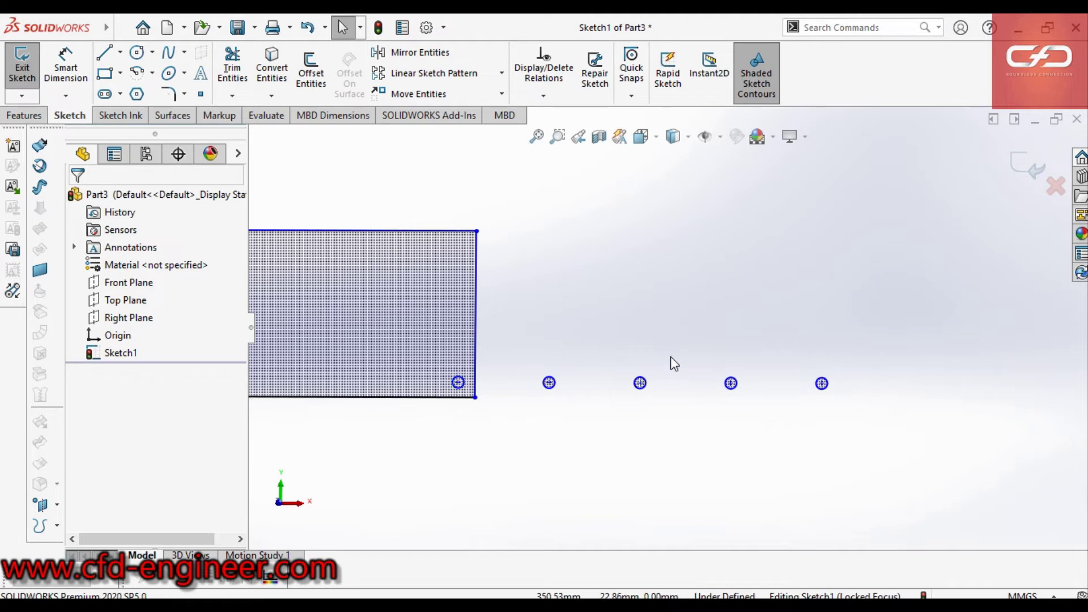
{"action": "scroll", "coordinate": [672, 356], "scroll_direction": "up", "scroll_amount": 2}
{"action": "scroll", "coordinate": [654, 312], "scroll_direction": "down", "scroll_amount": 2}
{"action": "scroll", "coordinate": [661, 315], "scroll_direction": "down", "scroll_amount": 1}
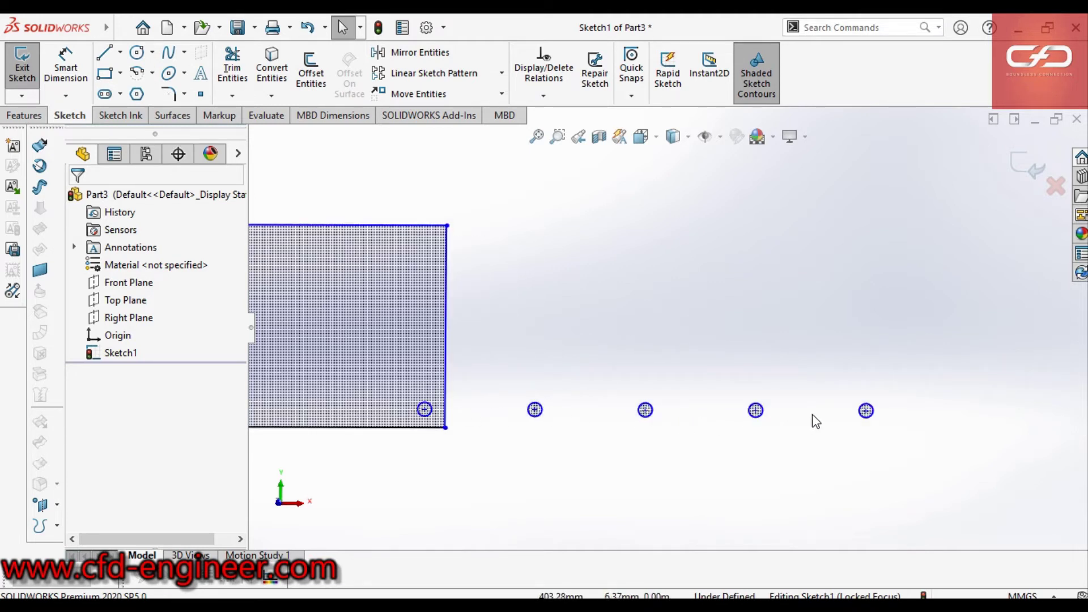
- Select a patterned circle's centre point, then select one of the patterned circles
{"action": "left_click", "coordinate": [535, 411]}
{"action": "left_click", "coordinate": [534, 462]}
{"action": "scroll", "coordinate": [674, 334], "scroll_direction": "up", "scroll_amount": 2}
{"action": "scroll", "coordinate": [680, 343], "scroll_direction": "up", "scroll_amount": 1}
{"action": "scroll", "coordinate": [682, 351], "scroll_direction": "down", "scroll_amount": 1}
{"action": "scroll", "coordinate": [604, 377], "scroll_direction": "down", "scroll_amount": 2}
{"action": "scroll", "coordinate": [602, 377], "scroll_direction": "up", "scroll_amount": 1}
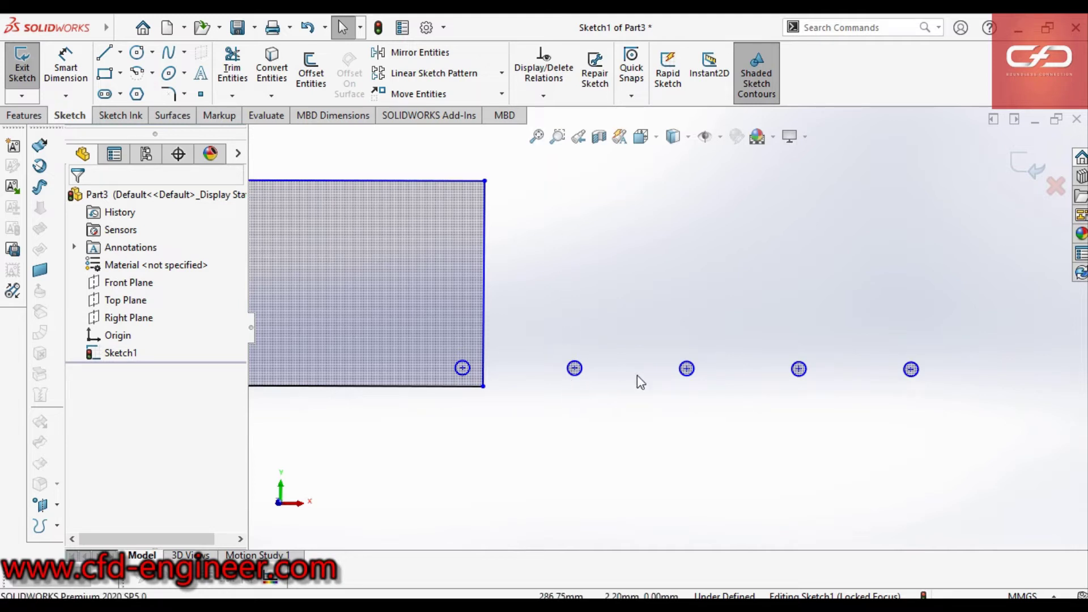
{"action": "scroll", "coordinate": [696, 374], "scroll_direction": "up", "scroll_amount": 1}
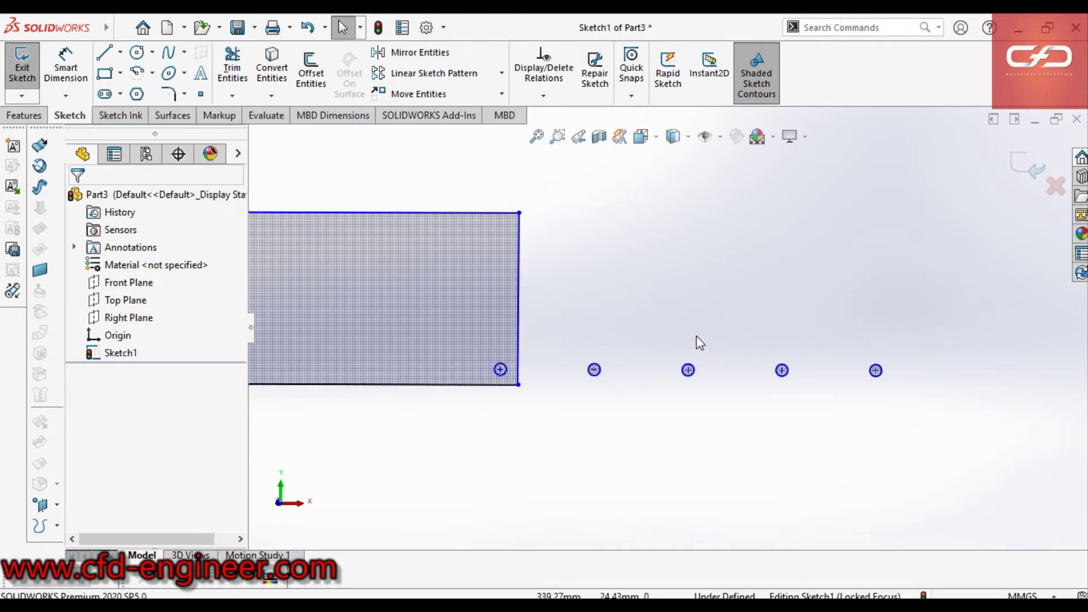
{"action": "scroll", "coordinate": [631, 298], "scroll_direction": "down", "scroll_amount": 2}
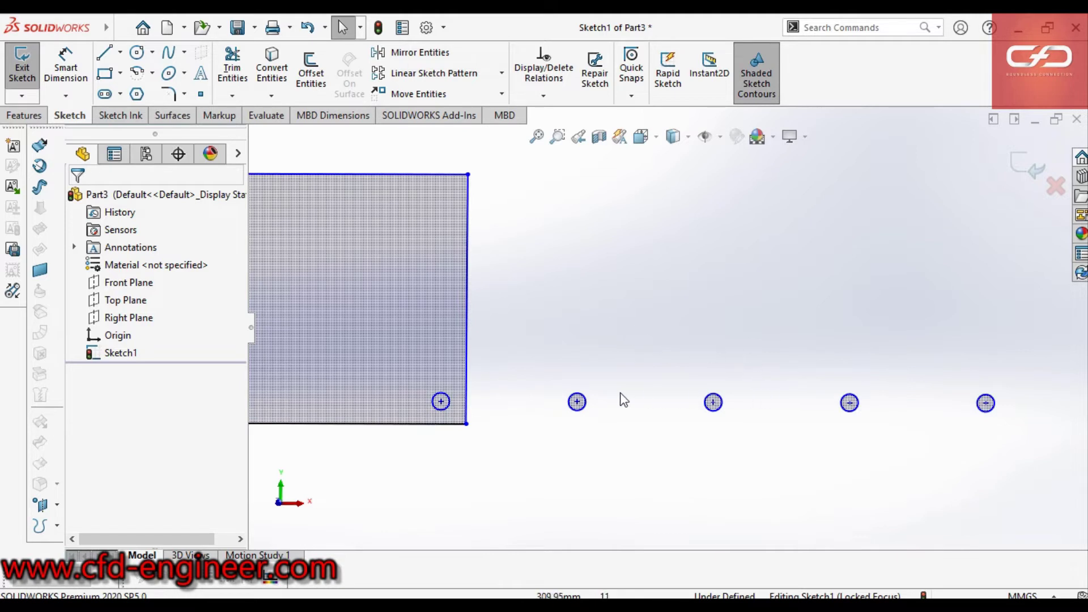
{"action": "scroll", "coordinate": [606, 386], "scroll_direction": "down", "scroll_amount": 1}
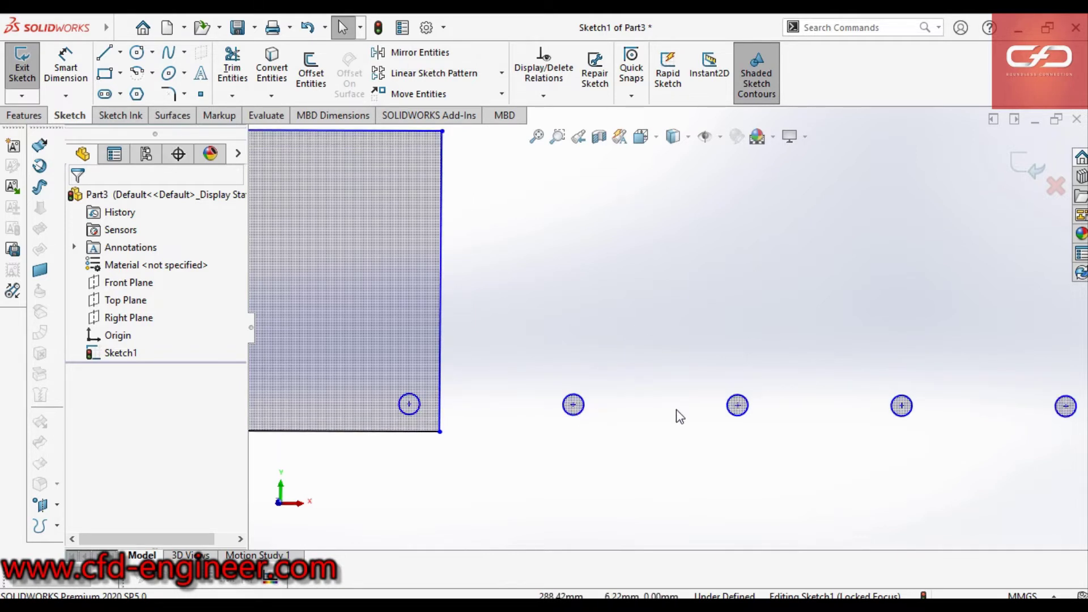
{"action": "scroll", "coordinate": [669, 335], "scroll_direction": "up", "scroll_amount": 2}
{"action": "scroll", "coordinate": [680, 335], "scroll_direction": "down", "scroll_amount": 1}
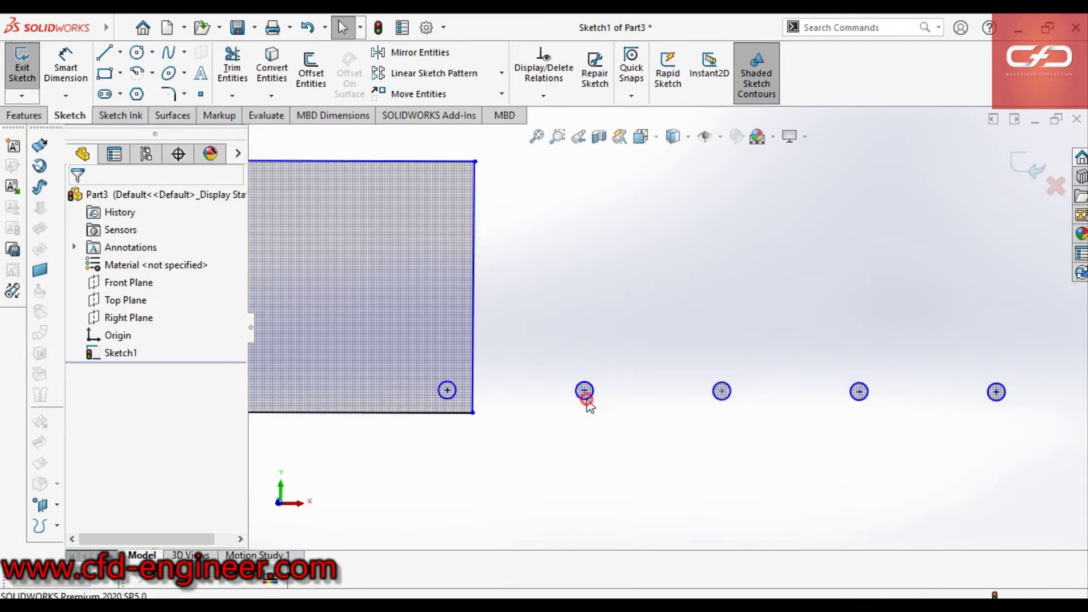
{"action": "left_click", "coordinate": [586, 401]}
- Enlarge the patterned circles and drag the circle row toward the left
{"action": "mouse_move", "coordinate": [578, 398]}
{"action": "left_mouse_down"}
{"action": "mouse_move", "coordinate": [585, 418]}
{"action": "mouse_move", "coordinate": [593, 397]}
{"action": "left_mouse_up"}
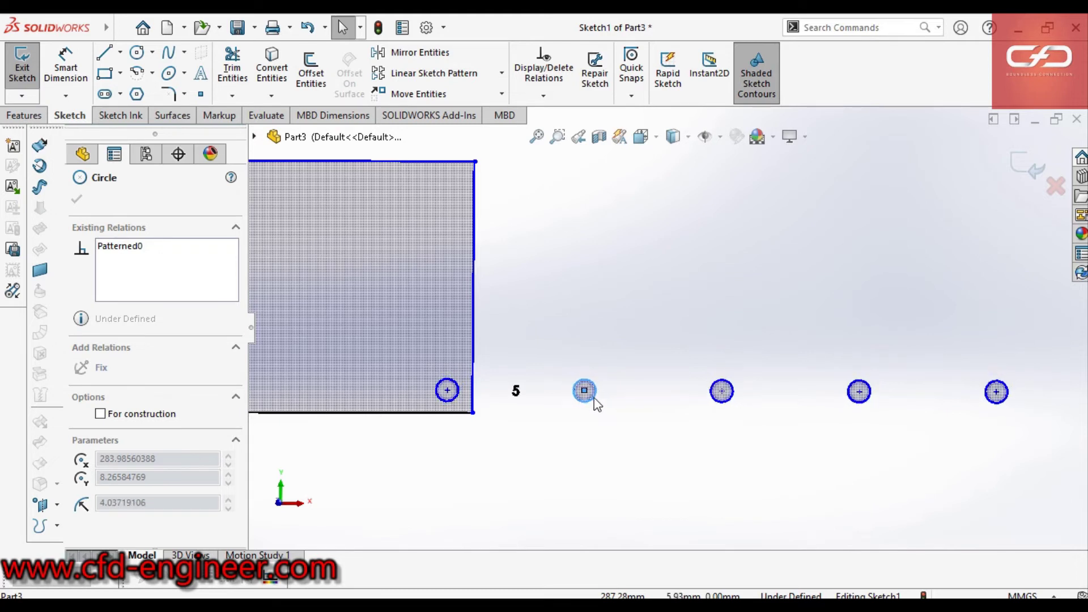
{"action": "left_click", "coordinate": [590, 444]}
{"action": "scroll", "coordinate": [591, 365], "scroll_direction": "down", "scroll_amount": 2}
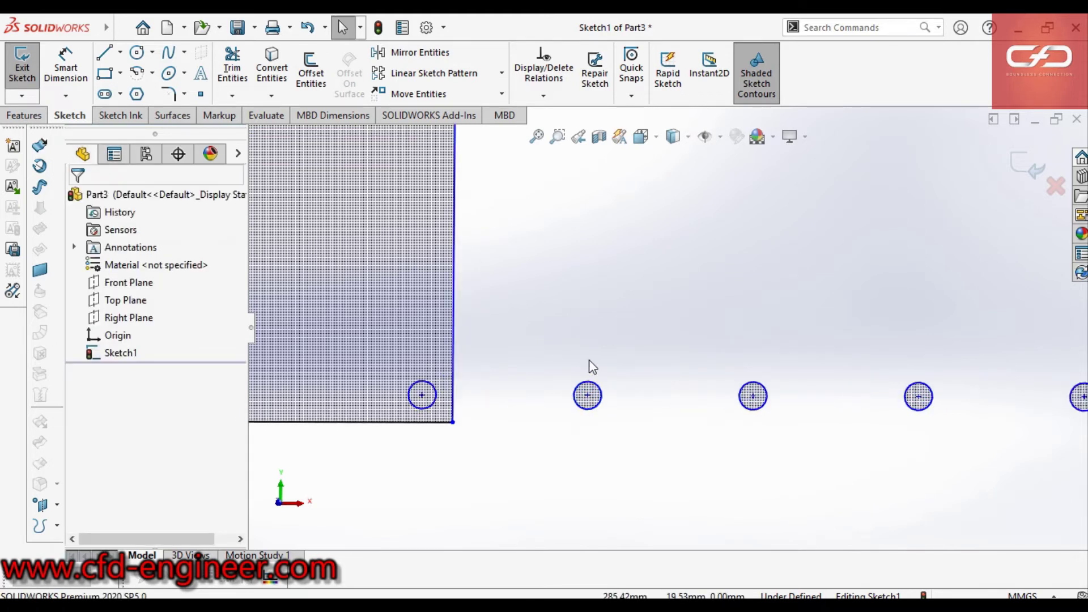
{"action": "scroll", "coordinate": [640, 340], "scroll_direction": "up", "scroll_amount": 3}
{"action": "scroll", "coordinate": [707, 328], "scroll_direction": "down", "scroll_amount": 2}
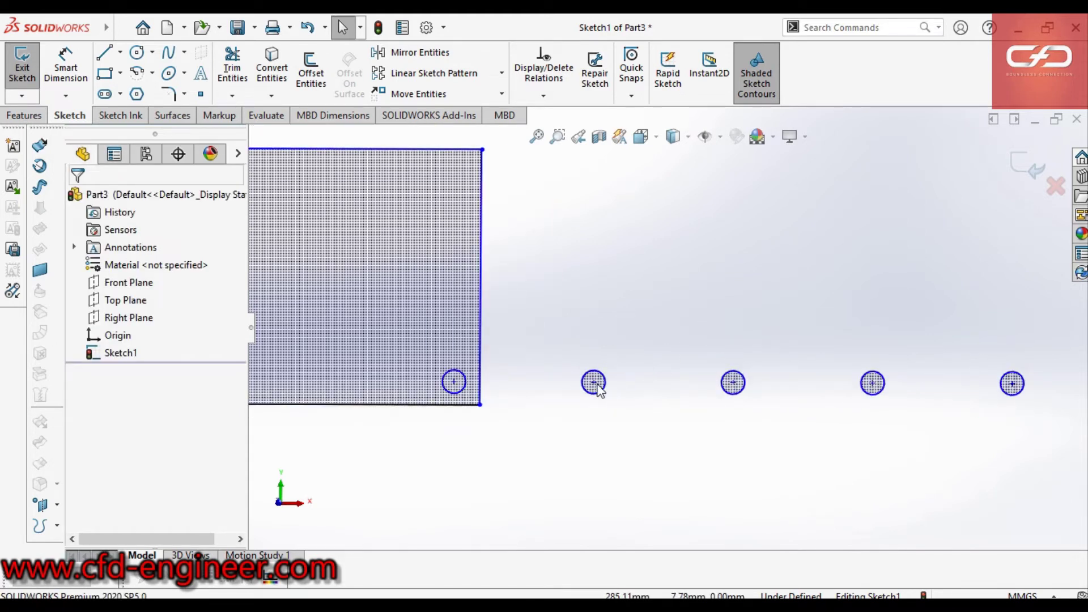
{"action": "mouse_move", "coordinate": [595, 384]}
{"action": "left_mouse_down"}
{"action": "mouse_move", "coordinate": [544, 386]}
{"action": "mouse_move", "coordinate": [676, 330]}
{"action": "left_mouse_up"}
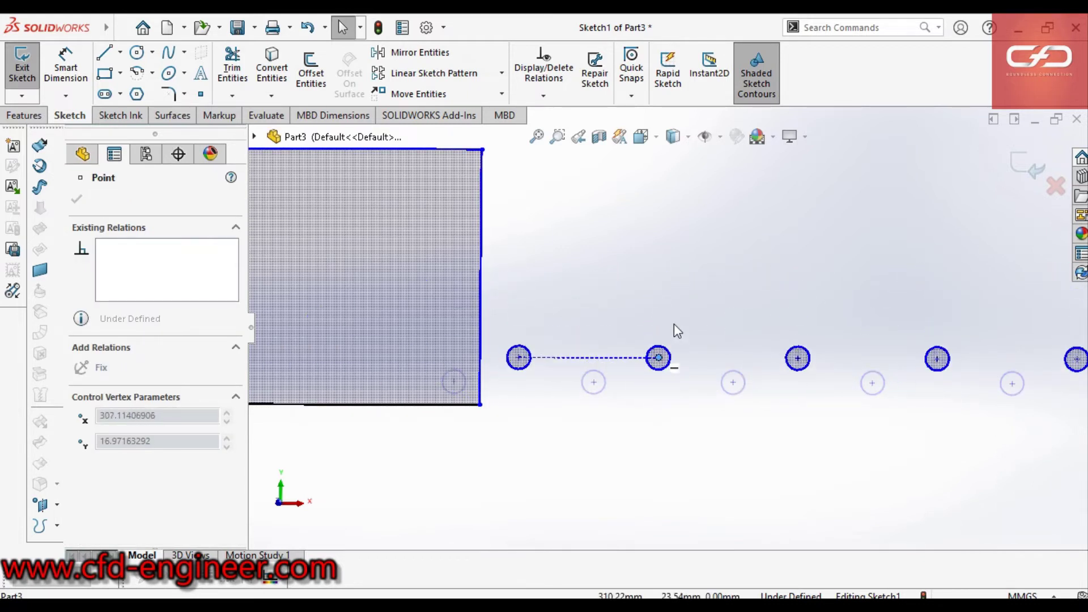
{"action": "left_click_drag", "start_coordinate": [675, 325], "coordinate": [582, 368]}
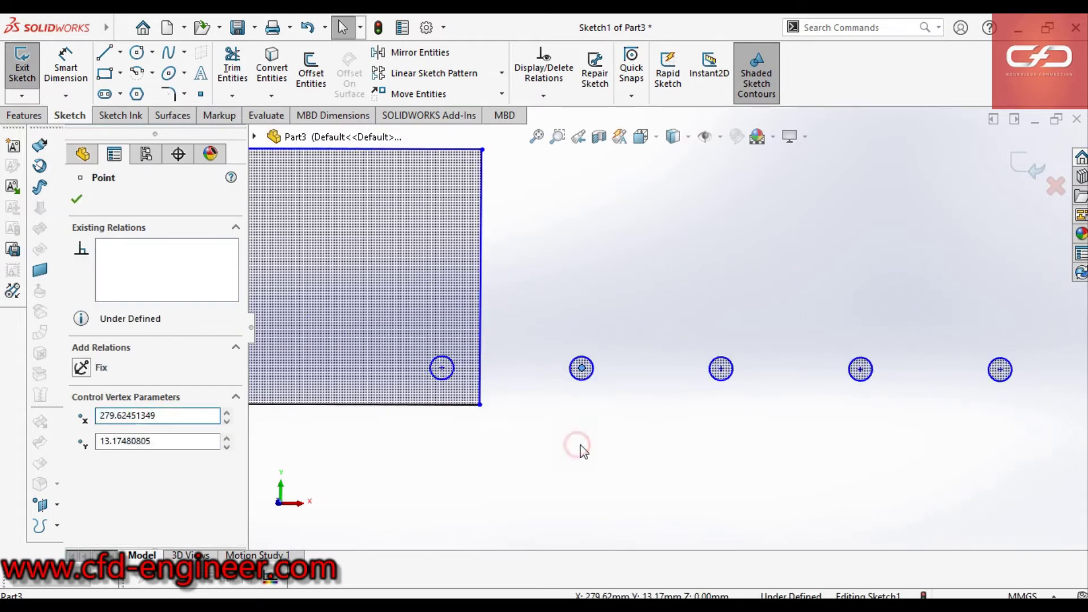
{"action": "left_click", "coordinate": [579, 449]}
{"action": "mouse_move", "coordinate": [588, 408]}
{"action": "left_mouse_down"}
{"action": "mouse_move", "coordinate": [631, 374]}
{"action": "mouse_move", "coordinate": [588, 335]}
{"action": "mouse_move", "coordinate": [629, 372]}
{"action": "left_mouse_up"}
{"action": "left_click", "coordinate": [638, 427]}
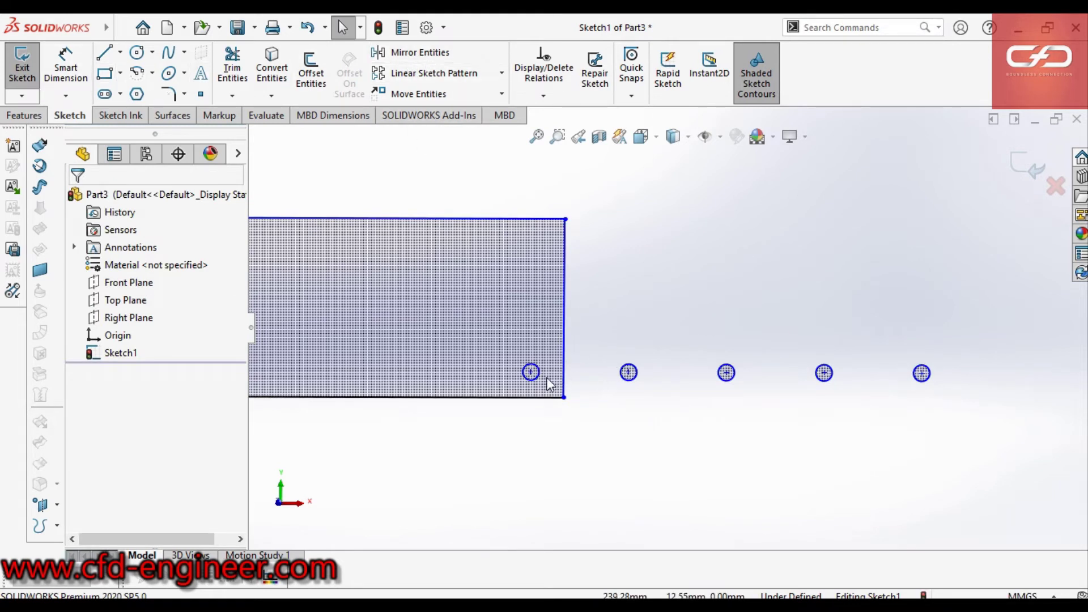
- Snap the first circle onto the rectangle's bottom-left corner and widen the row spacing
{"action": "mouse_move", "coordinate": [530, 373]}
{"action": "left_mouse_down"}
{"action": "mouse_move", "coordinate": [673, 383]}
{"action": "mouse_move", "coordinate": [641, 306]}
{"action": "left_mouse_up"}
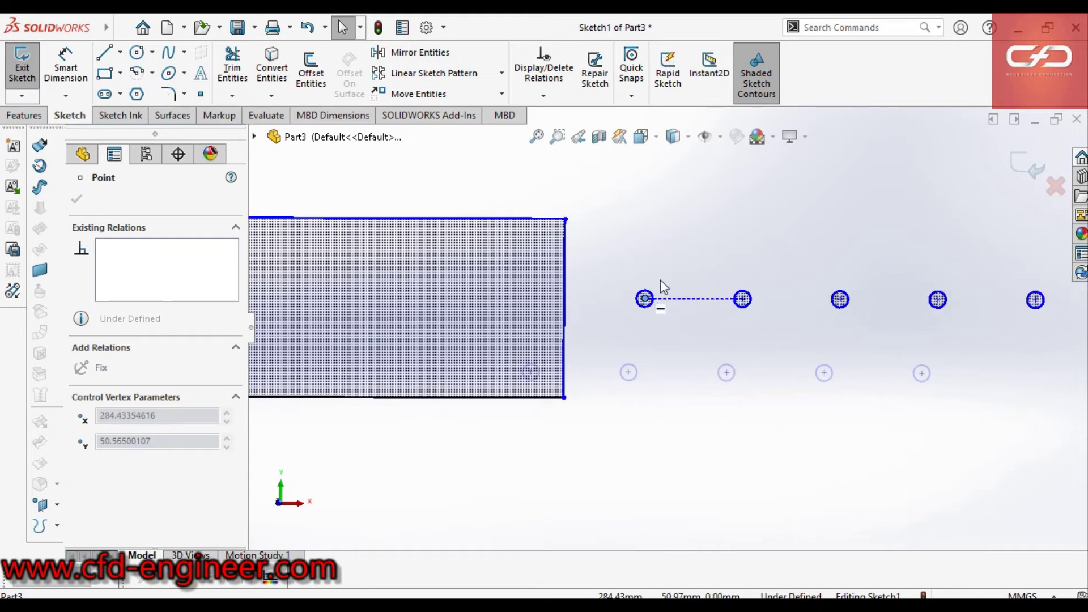
{"action": "left_click_drag", "start_coordinate": [646, 312], "coordinate": [626, 319]}
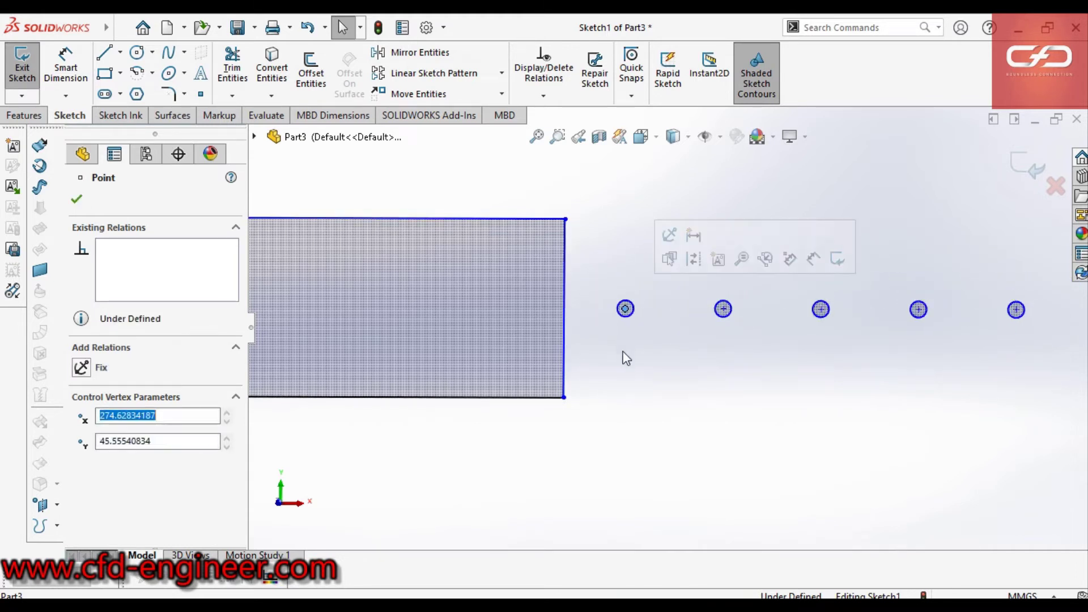
{"action": "left_click", "coordinate": [627, 327]}
{"action": "scroll", "coordinate": [667, 323], "scroll_direction": "up", "scroll_amount": 3}
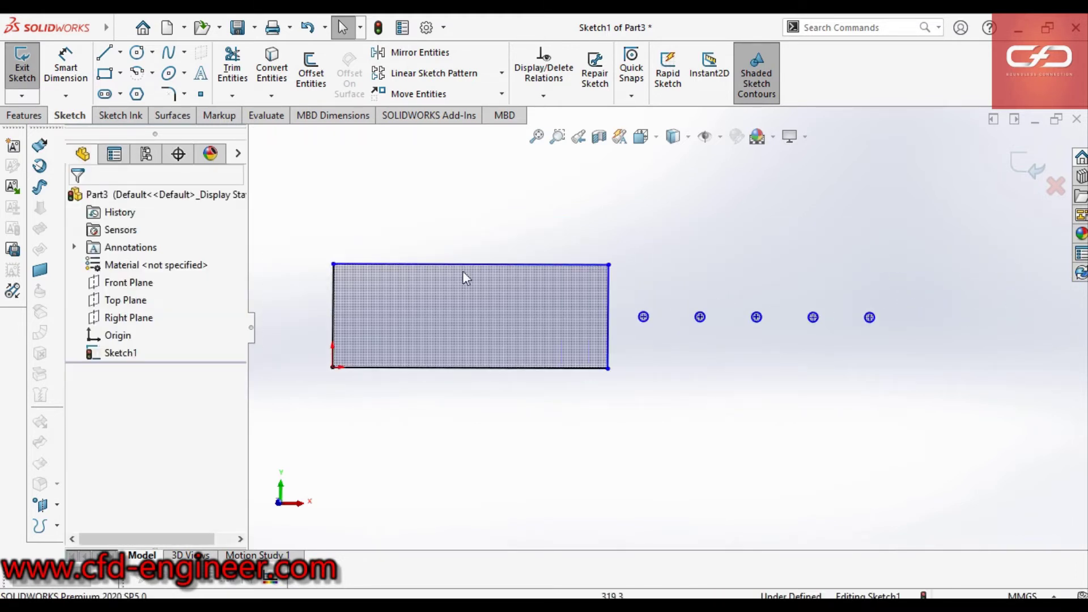
{"action": "scroll", "coordinate": [463, 271], "scroll_direction": "down", "scroll_amount": 1}
{"action": "left_click_drag", "start_coordinate": [691, 329], "coordinate": [686, 401]}
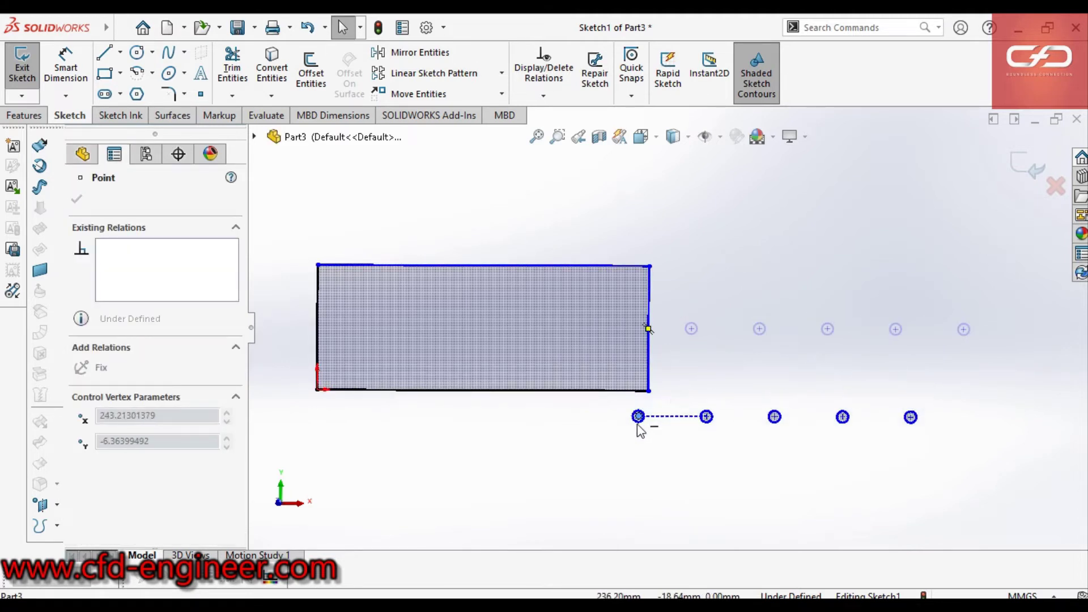
{"action": "left_click_drag", "start_coordinate": [686, 401], "coordinate": [317, 390]}
{"action": "scroll", "coordinate": [317, 391], "scroll_direction": "down", "scroll_amount": 3}
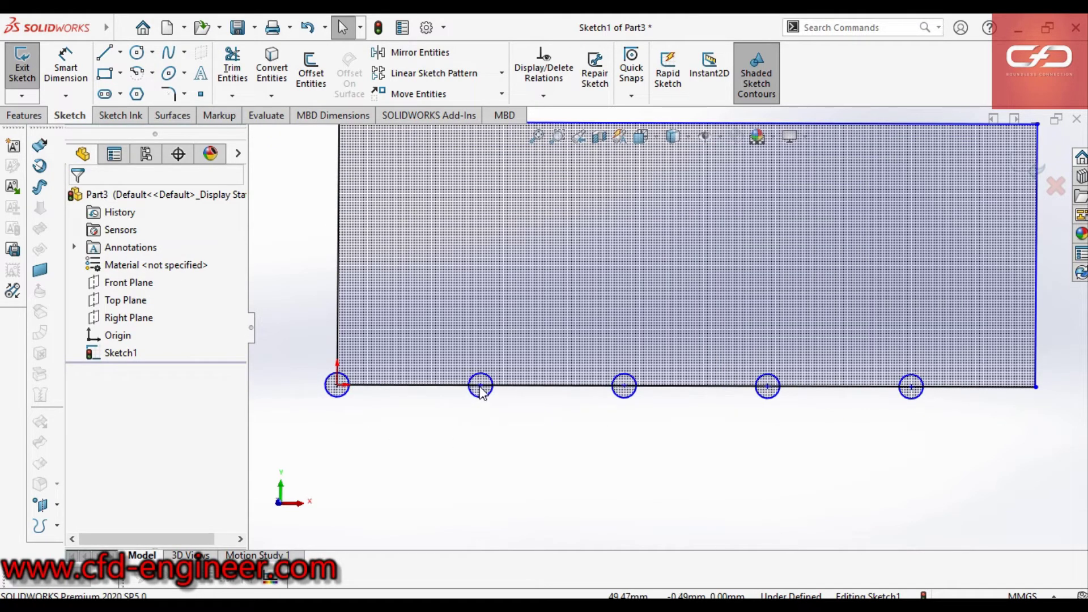
{"action": "left_click_drag", "start_coordinate": [483, 391], "coordinate": [502, 391]}
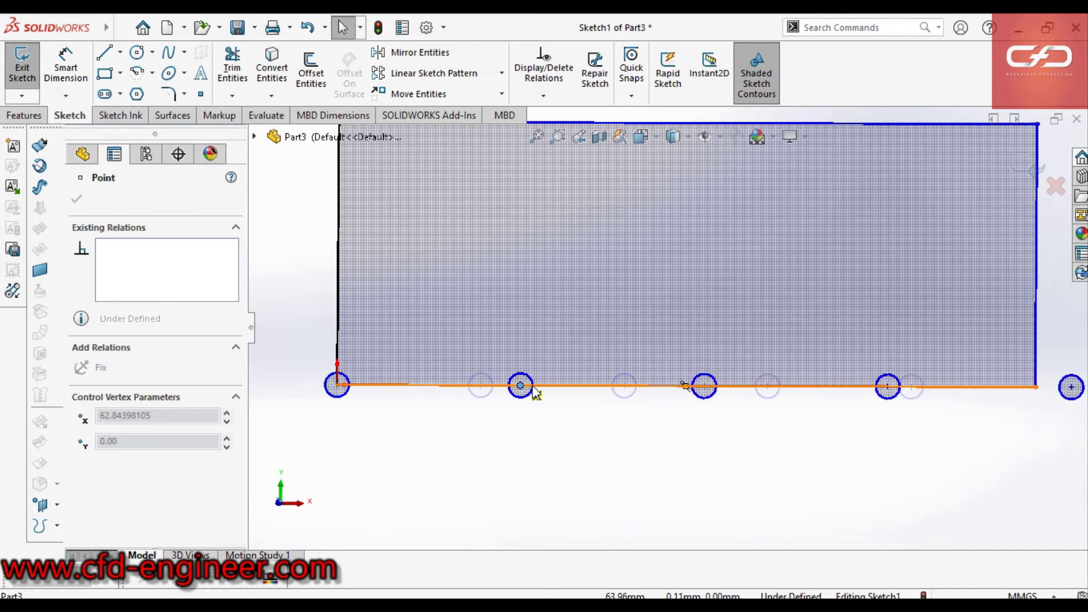
{"action": "scroll", "coordinate": [532, 397], "scroll_direction": "up", "scroll_amount": 3}
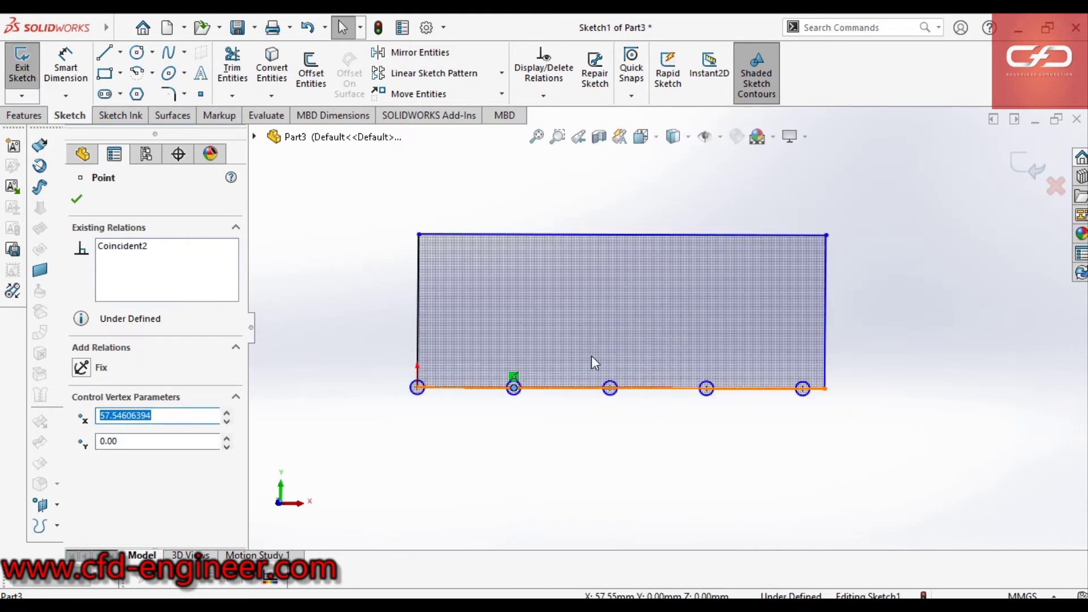
{"action": "mouse_move", "coordinate": [519, 392]}
{"action": "left_mouse_down"}
{"action": "mouse_move", "coordinate": [619, 399]}
{"action": "mouse_move", "coordinate": [569, 391]}
{"action": "left_mouse_up"}
{"action": "left_click", "coordinate": [547, 440]}
- Start a Smart Dimension on the first patterned circle
{"action": "scroll", "coordinate": [554, 426], "scroll_direction": "up", "scroll_amount": 1}
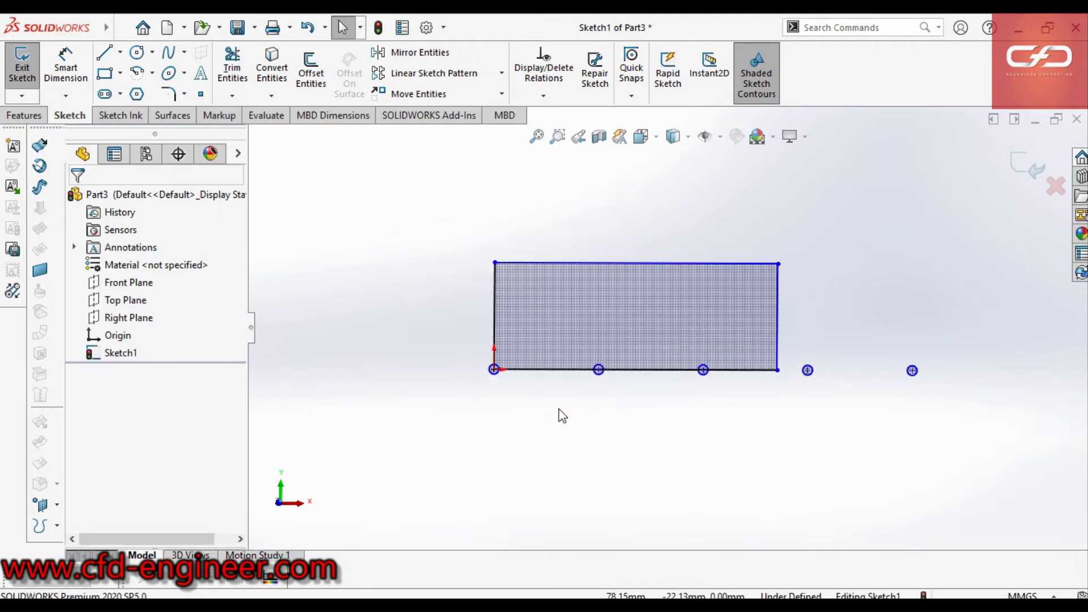
{"action": "left_click", "coordinate": [80, 77]}
{"action": "scroll", "coordinate": [596, 381], "scroll_direction": "down", "scroll_amount": 2}
{"action": "scroll", "coordinate": [510, 380], "scroll_direction": "down", "scroll_amount": 2}
{"action": "left_click", "coordinate": [377, 379]}
- Dimension the first two circle centres 50 mm apart, placing the dimension below the rectangle
{"action": "left_click", "coordinate": [644, 385]}
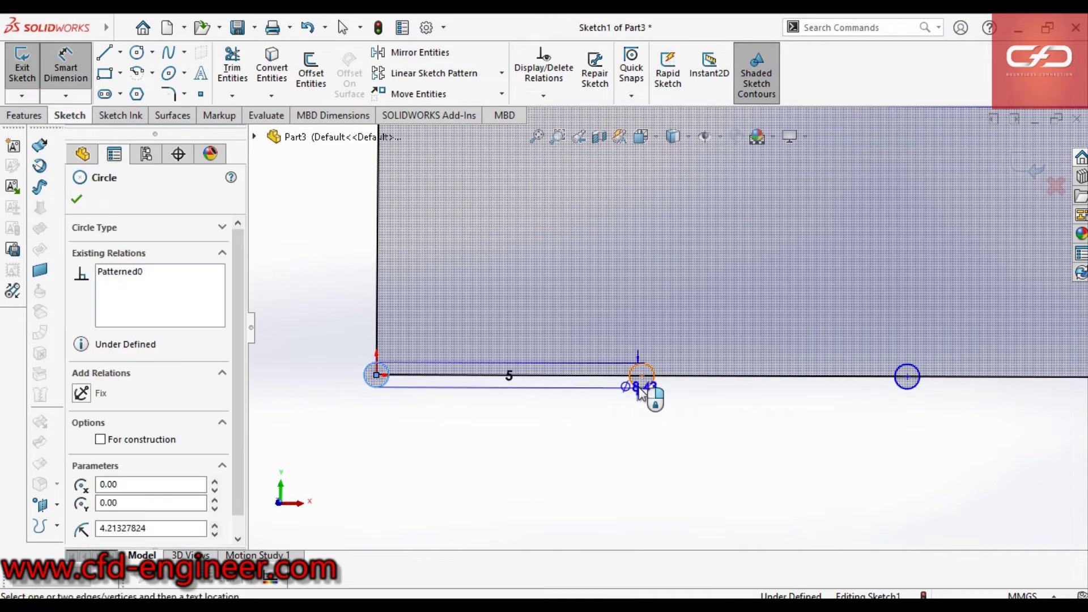
{"action": "scroll", "coordinate": [598, 477], "scroll_direction": "up", "scroll_amount": 5}
{"action": "scroll", "coordinate": [607, 442], "scroll_direction": "up", "scroll_amount": 2}
{"action": "left_click", "coordinate": [617, 386]}
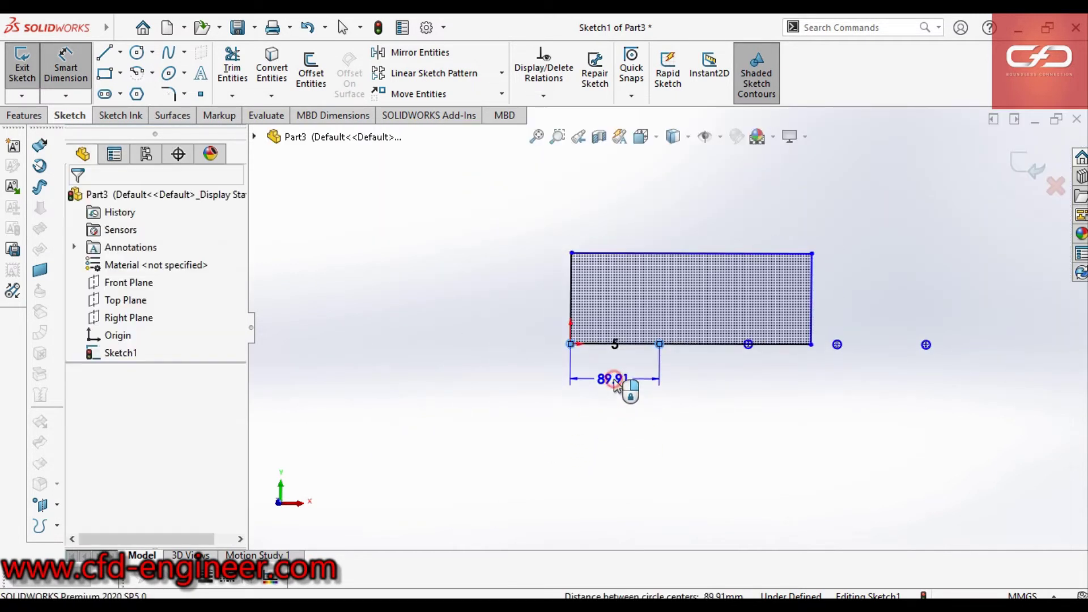
{"action": "left_click", "coordinate": [617, 385]}
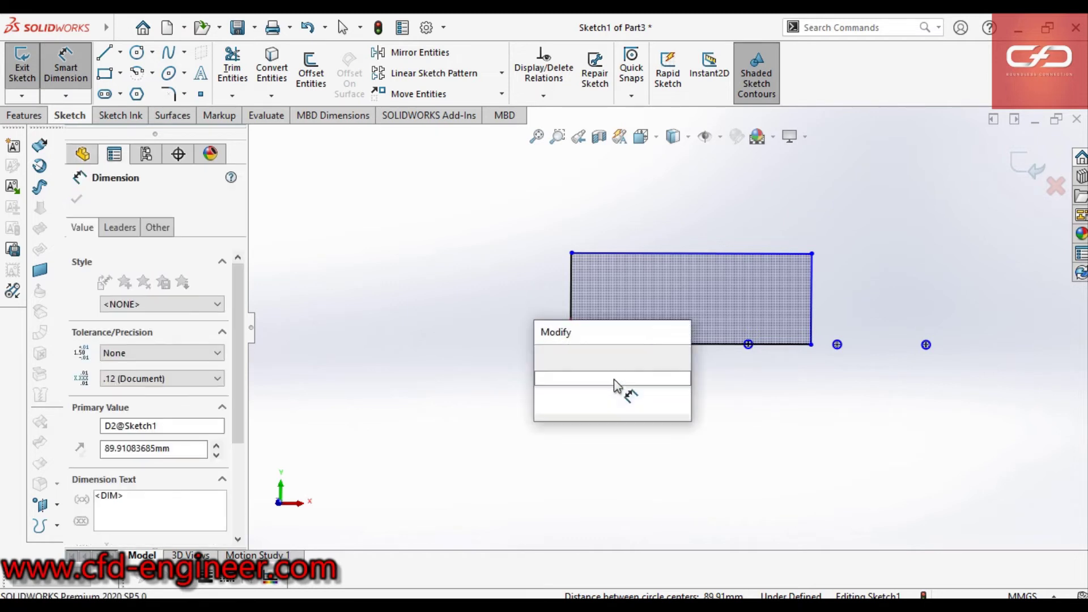
{"action": "type", "text": "50"}
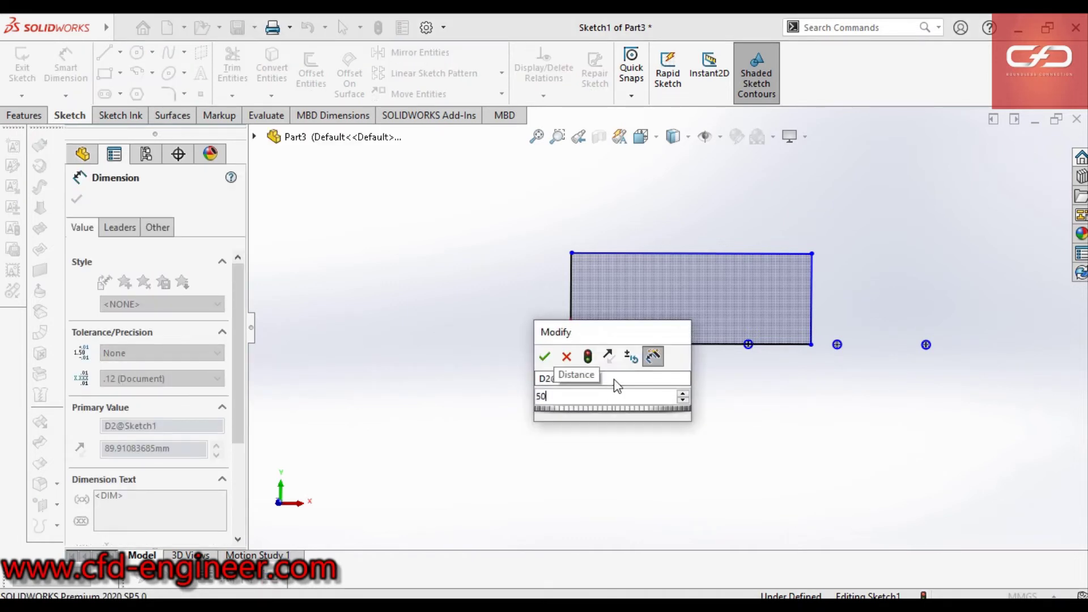
{"action": "key", "text": "Return"}
{"action": "left_click", "coordinate": [724, 433]}
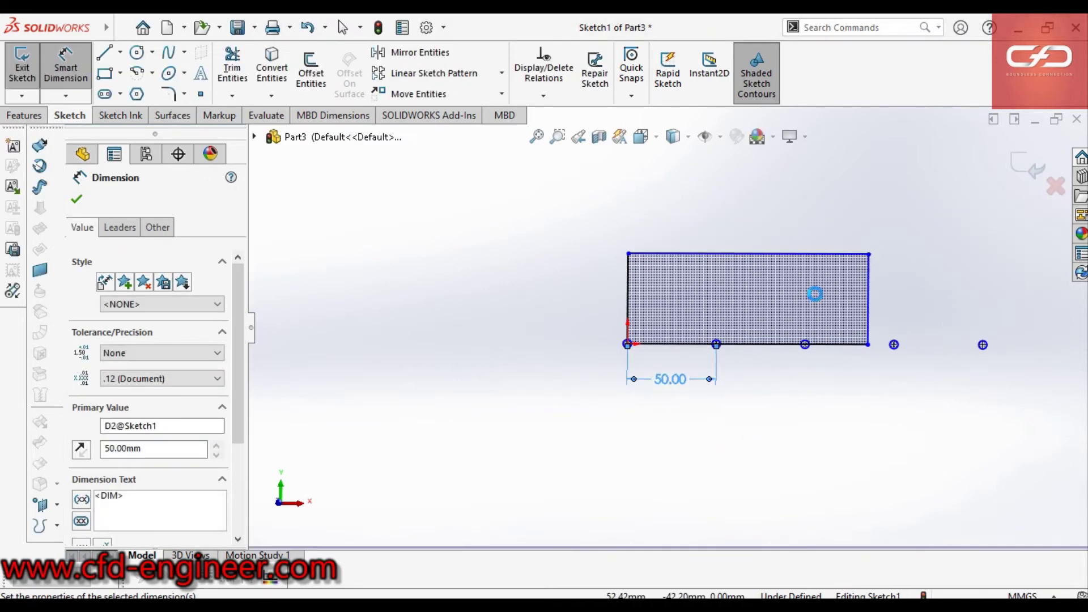
{"action": "scroll", "coordinate": [816, 295], "scroll_direction": "down", "scroll_amount": 1}
{"action": "scroll", "coordinate": [818, 301], "scroll_direction": "down", "scroll_amount": 1}
{"action": "scroll", "coordinate": [819, 301], "scroll_direction": "down", "scroll_amount": 1}
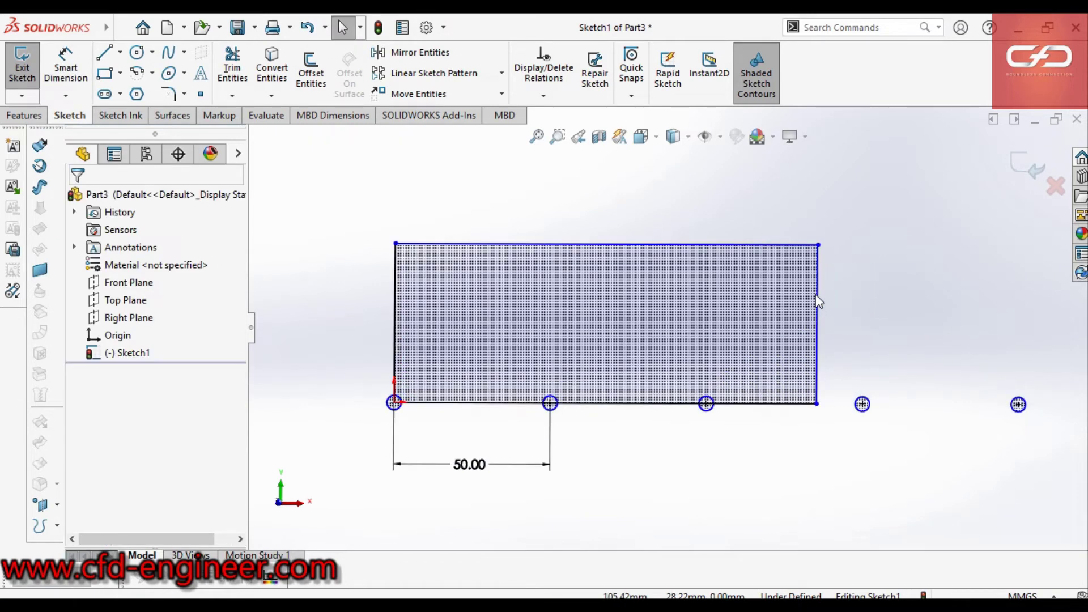
{"action": "scroll", "coordinate": [819, 301], "scroll_direction": "up", "scroll_amount": 1}
{"action": "scroll", "coordinate": [780, 311], "scroll_direction": "up", "scroll_amount": 2}
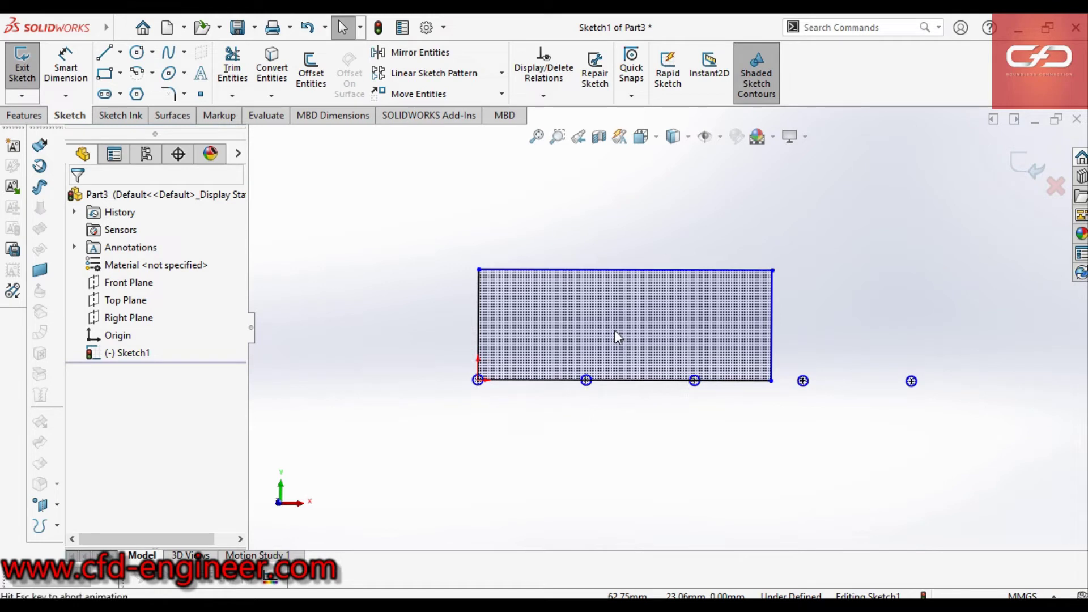
{"action": "scroll", "coordinate": [615, 330], "scroll_direction": "up", "scroll_amount": 3}
{"action": "scroll", "coordinate": [618, 334], "scroll_direction": "down", "scroll_amount": 2}
{"action": "scroll", "coordinate": [642, 325], "scroll_direction": "down", "scroll_amount": 2}
{"action": "scroll", "coordinate": [815, 299], "scroll_direction": "up", "scroll_amount": 1}
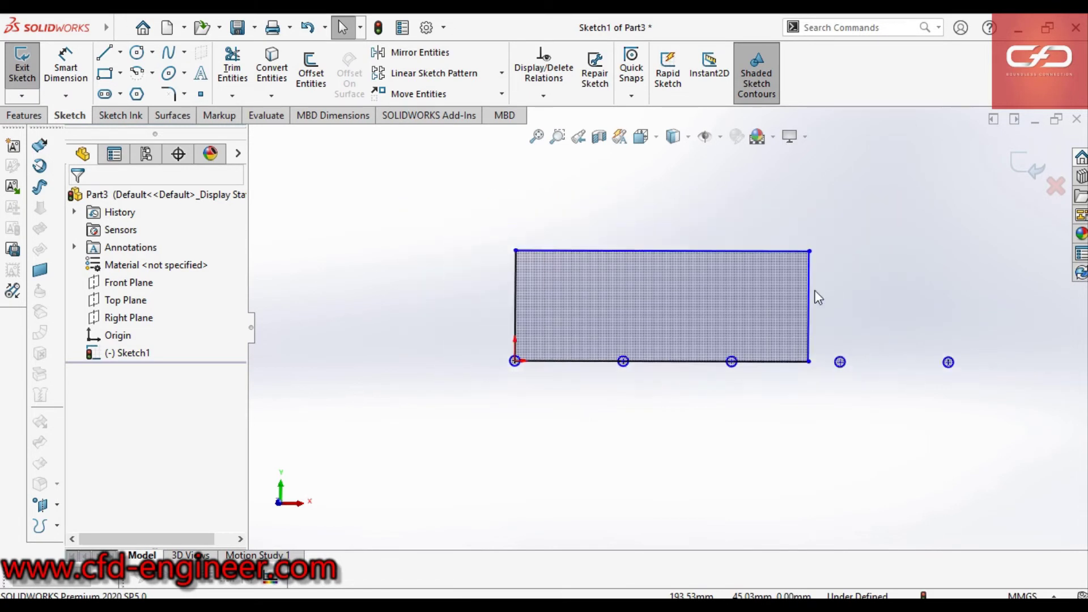
{"action": "scroll", "coordinate": [814, 299], "scroll_direction": "down", "scroll_amount": 1}
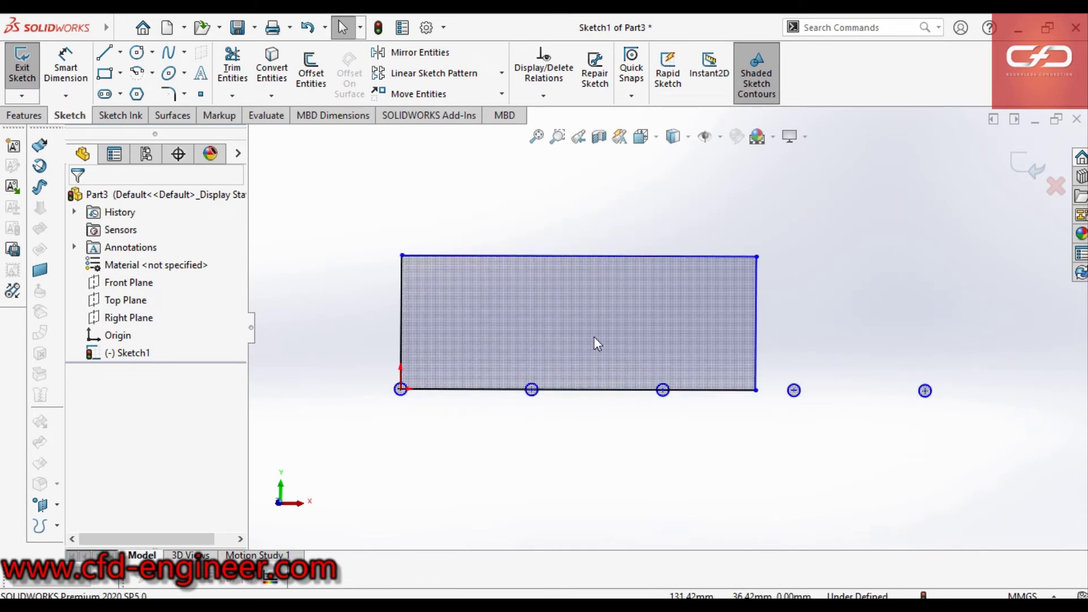
{"action": "scroll", "coordinate": [594, 337], "scroll_direction": "up", "scroll_amount": 1}
{"action": "scroll", "coordinate": [595, 336], "scroll_direction": "up", "scroll_amount": 1}
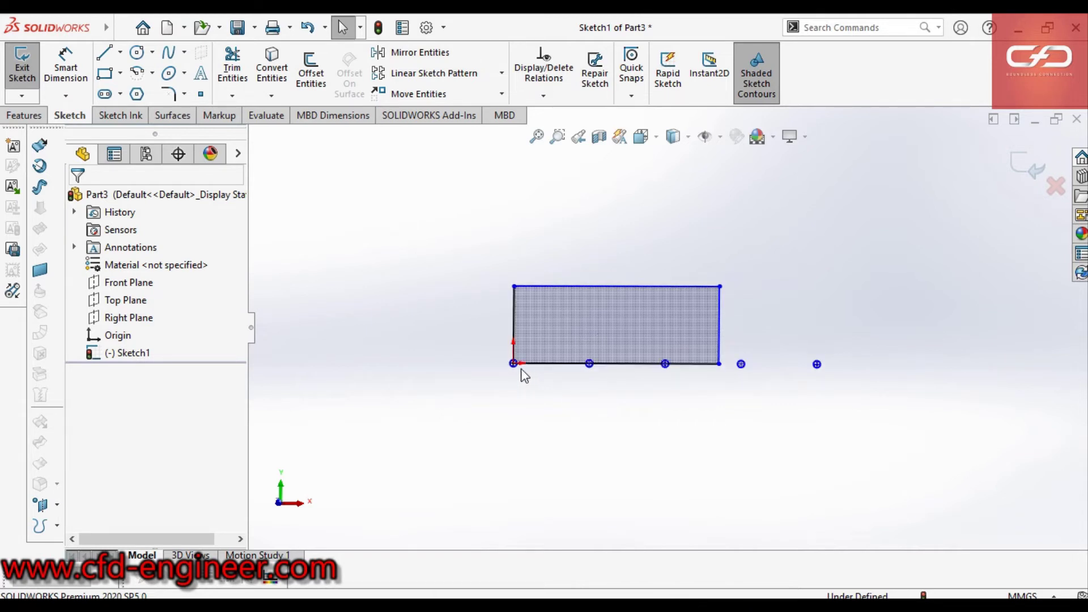
{"action": "scroll", "coordinate": [731, 332], "scroll_direction": "down", "scroll_amount": 2}
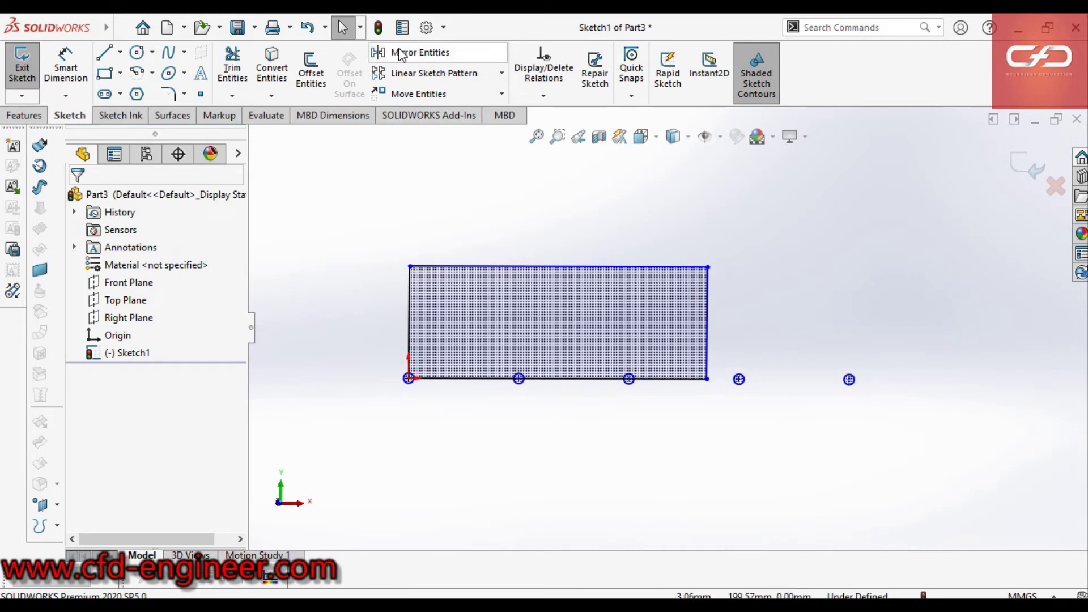
- Start a new Linear Sketch Pattern with 50 mm X spacing and instance count displayed
{"action": "left_click", "coordinate": [426, 77]}
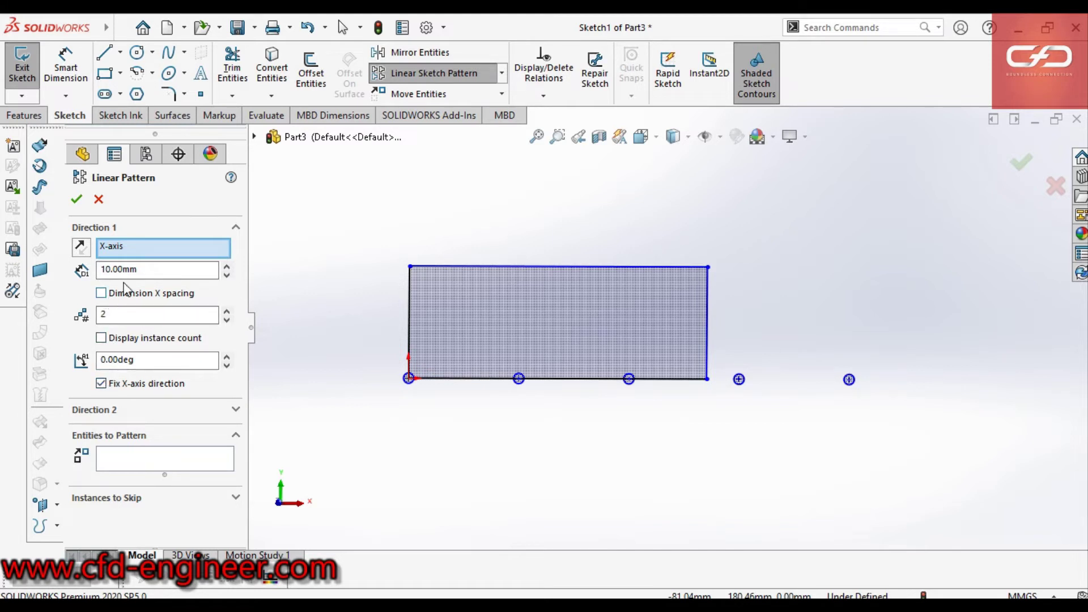
{"action": "double_click", "coordinate": [141, 270]}
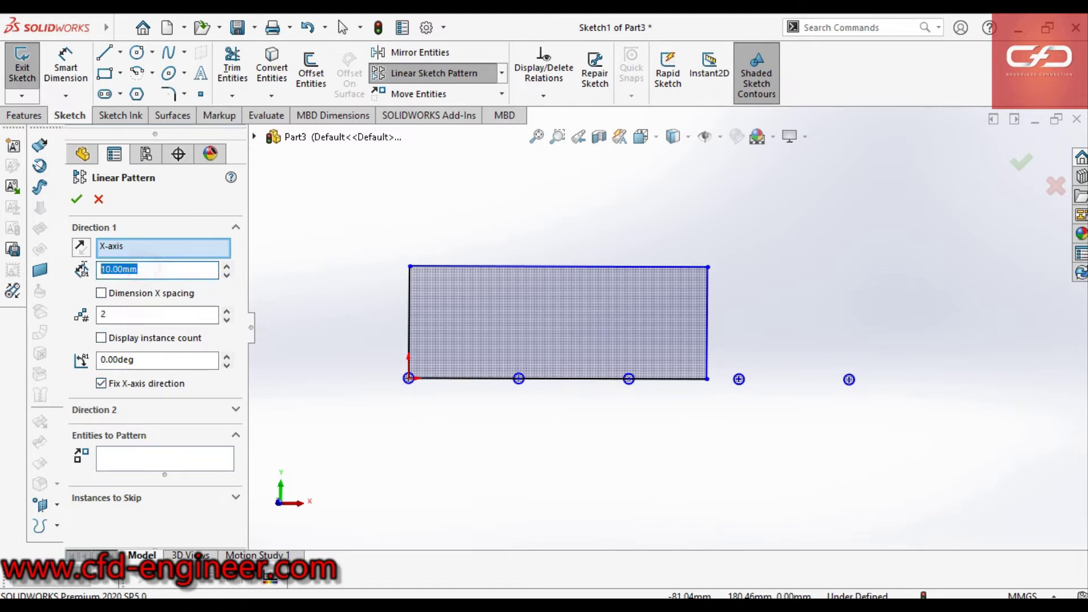
{"action": "type", "text": "50"}
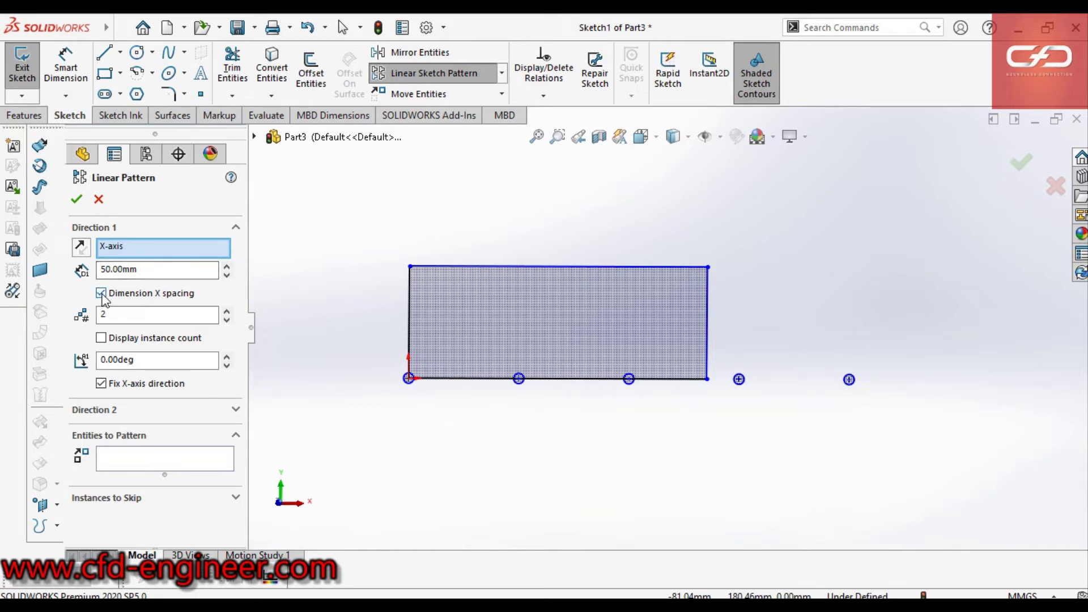
{"action": "double_click", "coordinate": [112, 316]}
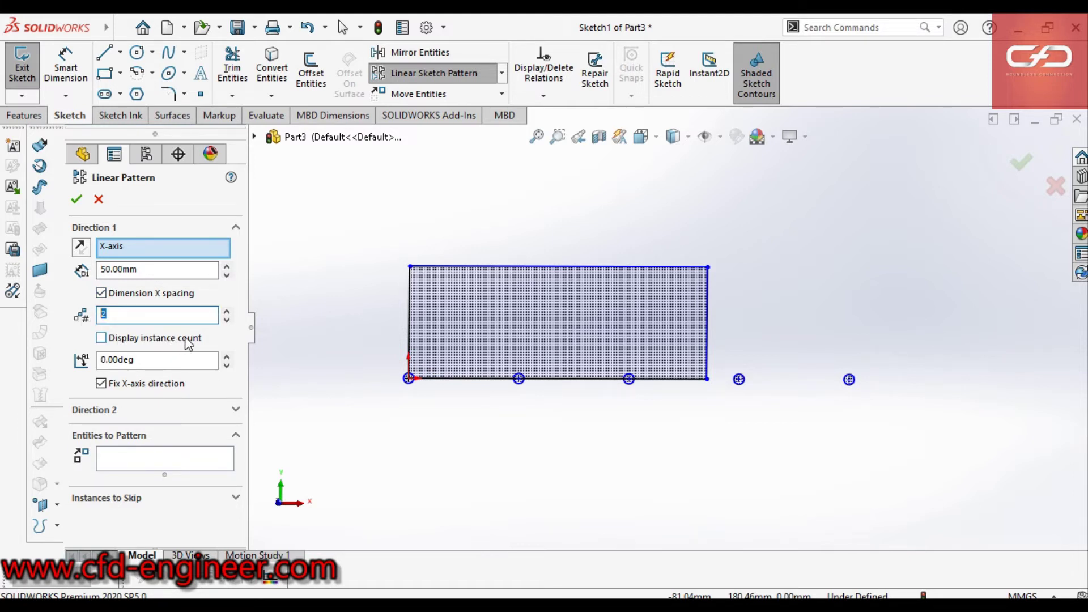
{"action": "left_click", "coordinate": [102, 339]}
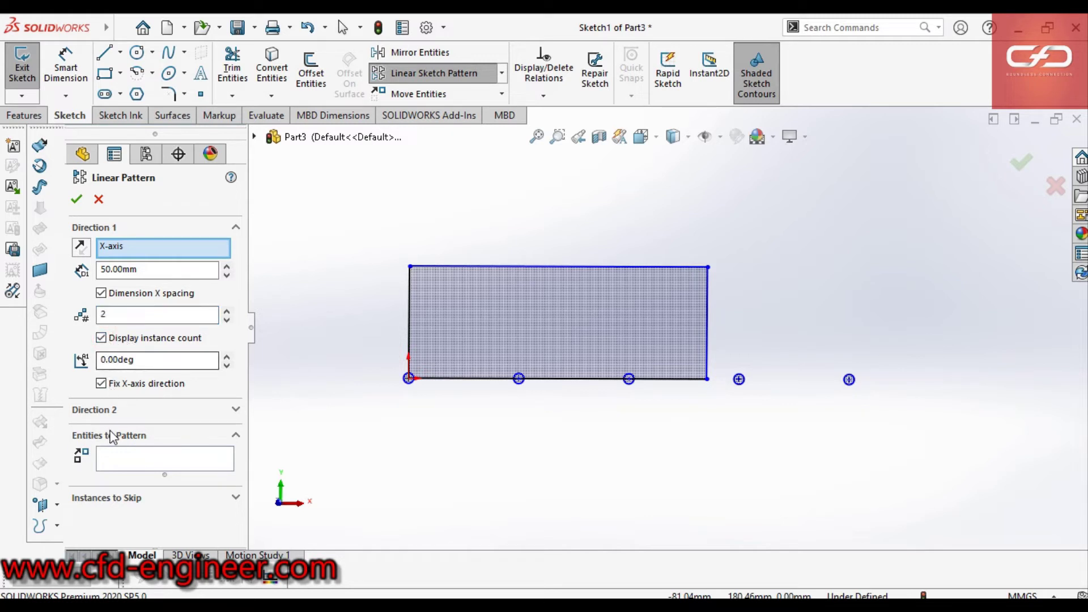
{"action": "left_click", "coordinate": [121, 457]}
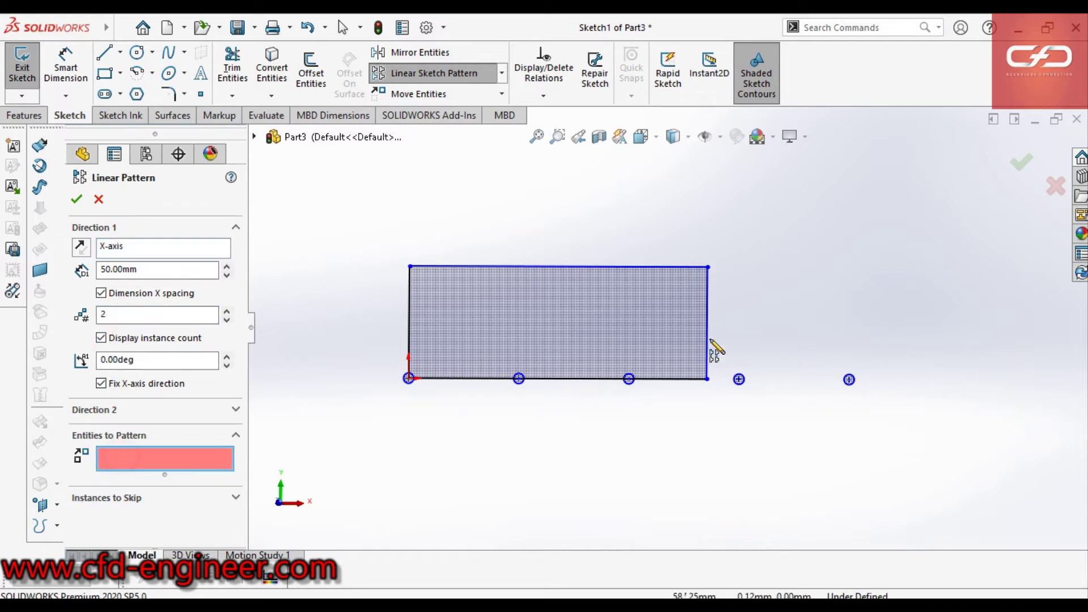
- Pattern the rightmost circle (Arc5) into 6 instances 50 mm apart and accept it
{"action": "left_click", "coordinate": [847, 381]}
{"action": "scroll", "coordinate": [899, 352], "scroll_direction": "down", "scroll_amount": 2}
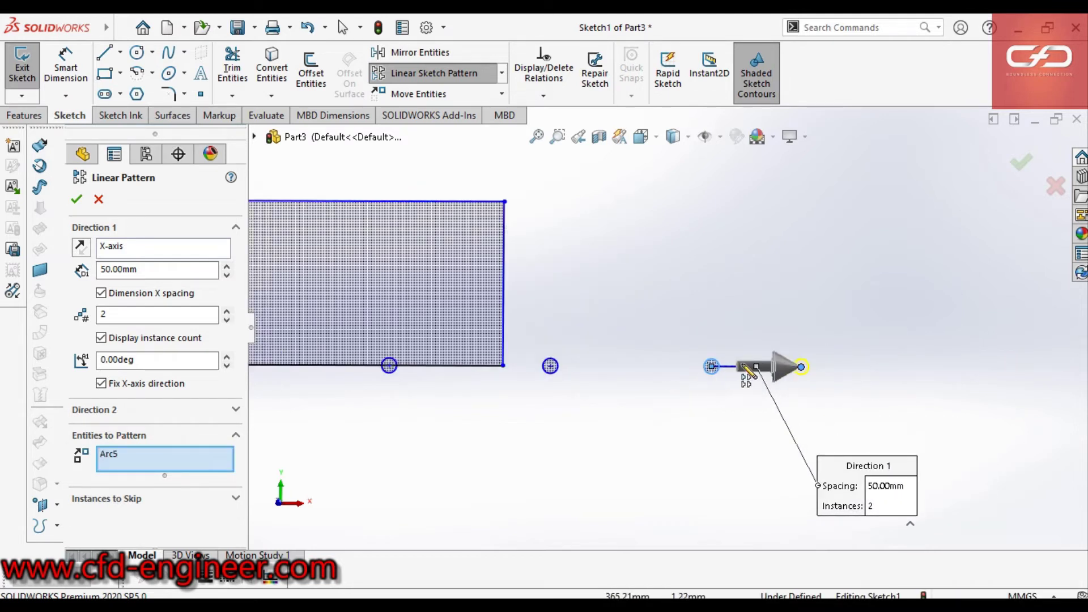
{"action": "scroll", "coordinate": [826, 336], "scroll_direction": "up", "scroll_amount": 2}
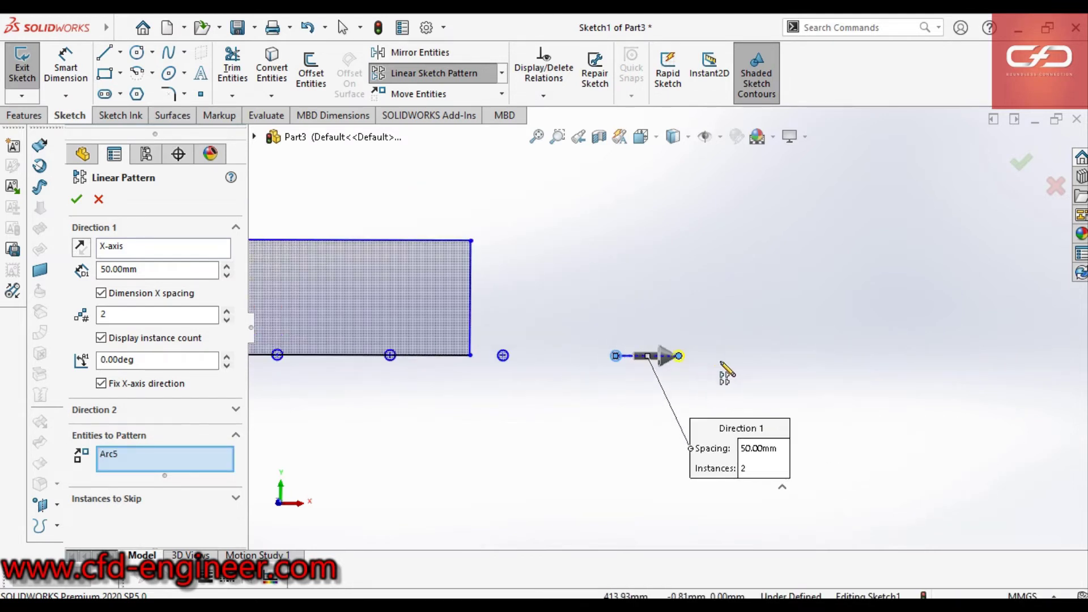
{"action": "scroll", "coordinate": [635, 370], "scroll_direction": "up", "scroll_amount": 2}
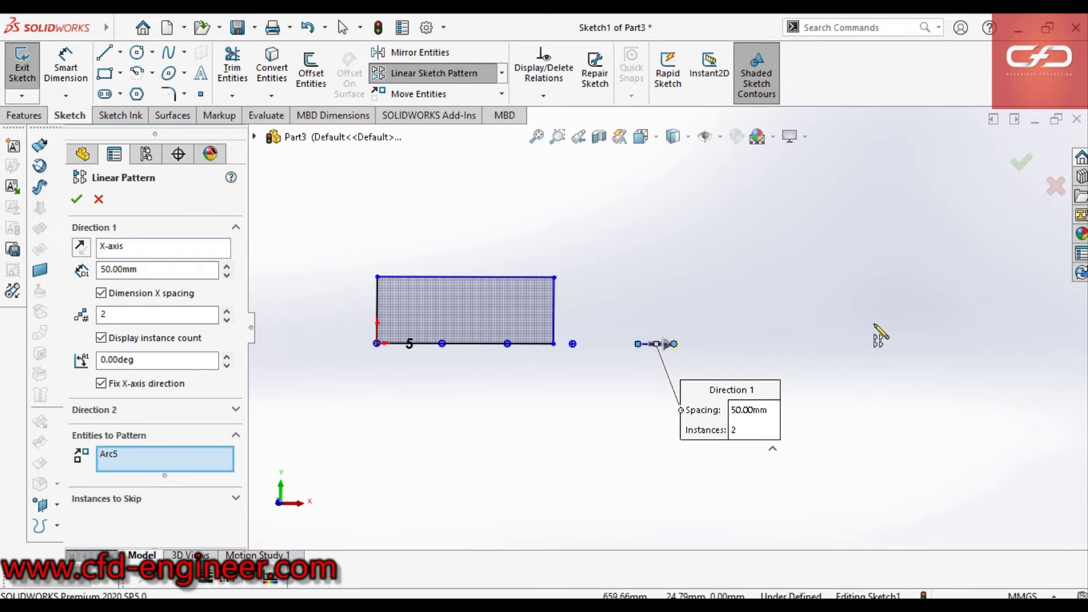
{"action": "scroll", "coordinate": [880, 333], "scroll_direction": "down", "scroll_amount": 2}
{"action": "left_click", "coordinate": [226, 312]}
{"action": "left_click", "coordinate": [227, 311]}
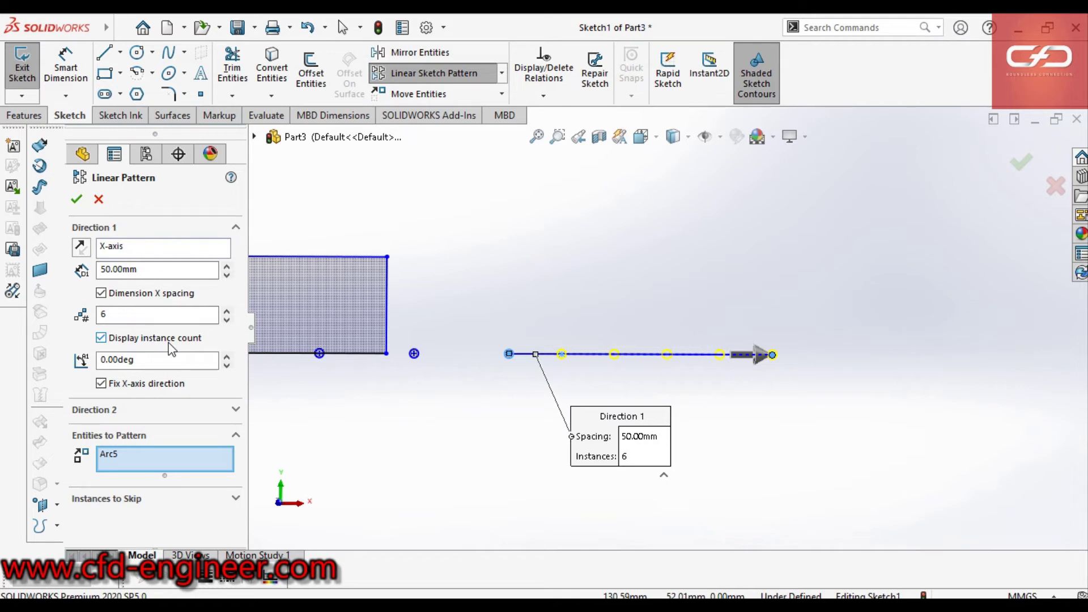
{"action": "scroll", "coordinate": [674, 289], "scroll_direction": "down", "scroll_amount": 2}
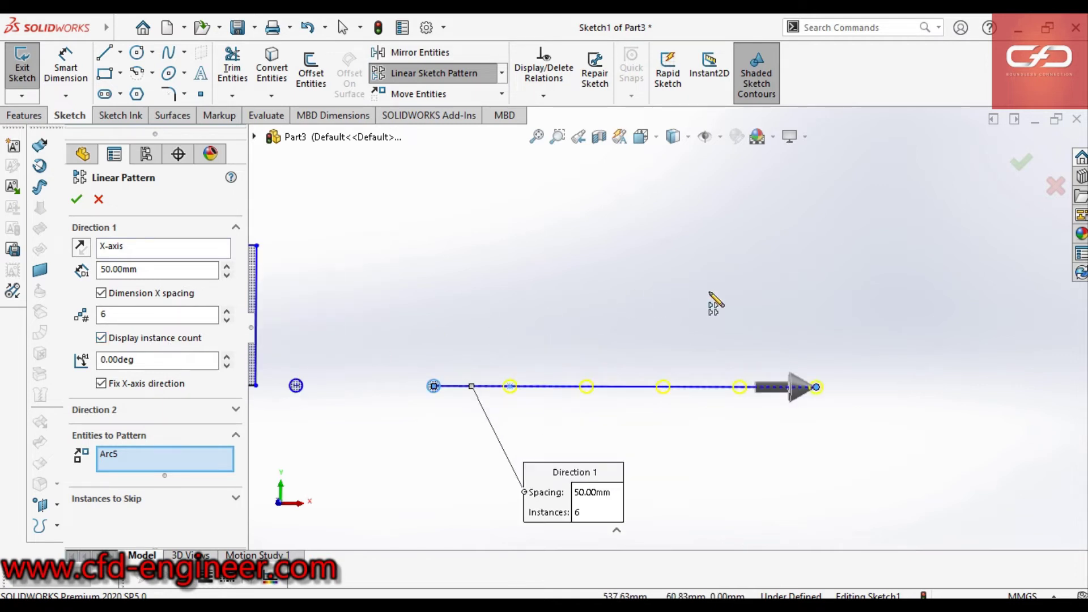
{"action": "scroll", "coordinate": [712, 303], "scroll_direction": "up", "scroll_amount": 2}
{"action": "scroll", "coordinate": [590, 278], "scroll_direction": "up", "scroll_amount": 1}
{"action": "left_click", "coordinate": [77, 199]}
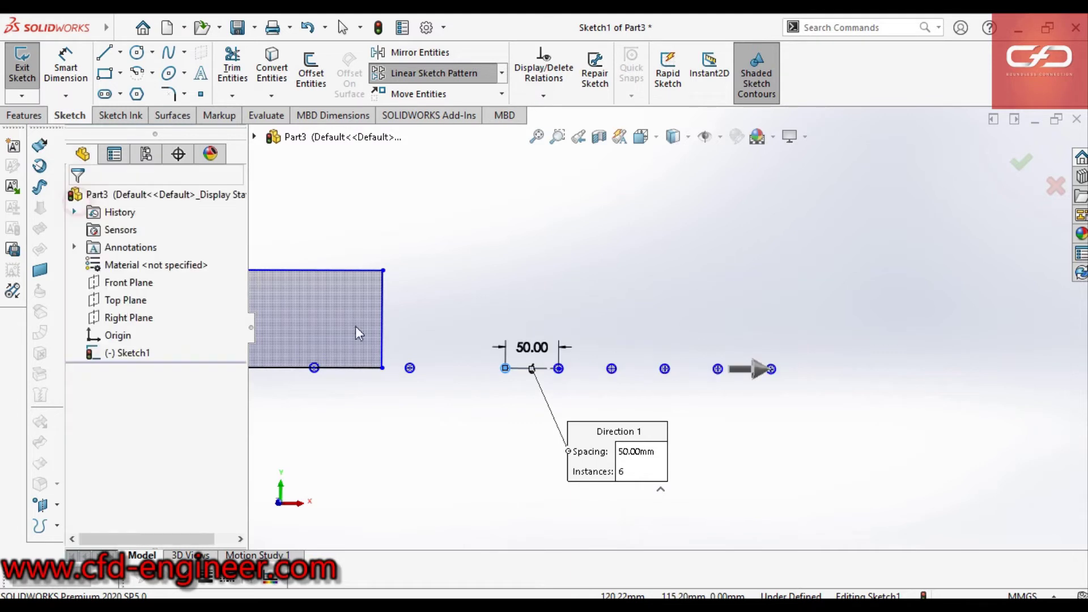
- Drag the pattern's instance-count label 6 to just below the row of circles
{"action": "scroll", "coordinate": [708, 362], "scroll_direction": "down", "scroll_amount": 1}
{"action": "scroll", "coordinate": [680, 368], "scroll_direction": "down", "scroll_amount": 2}
{"action": "scroll", "coordinate": [749, 408], "scroll_direction": "down", "scroll_amount": 1}
{"action": "scroll", "coordinate": [454, 349], "scroll_direction": "down", "scroll_amount": 1}
{"action": "scroll", "coordinate": [444, 347], "scroll_direction": "down", "scroll_amount": 2}
{"action": "scroll", "coordinate": [540, 360], "scroll_direction": "up", "scroll_amount": 2}
{"action": "scroll", "coordinate": [787, 308], "scroll_direction": "down", "scroll_amount": 1}
{"action": "scroll", "coordinate": [776, 318], "scroll_direction": "down", "scroll_amount": 1}
{"action": "scroll", "coordinate": [621, 337], "scroll_direction": "up", "scroll_amount": 1}
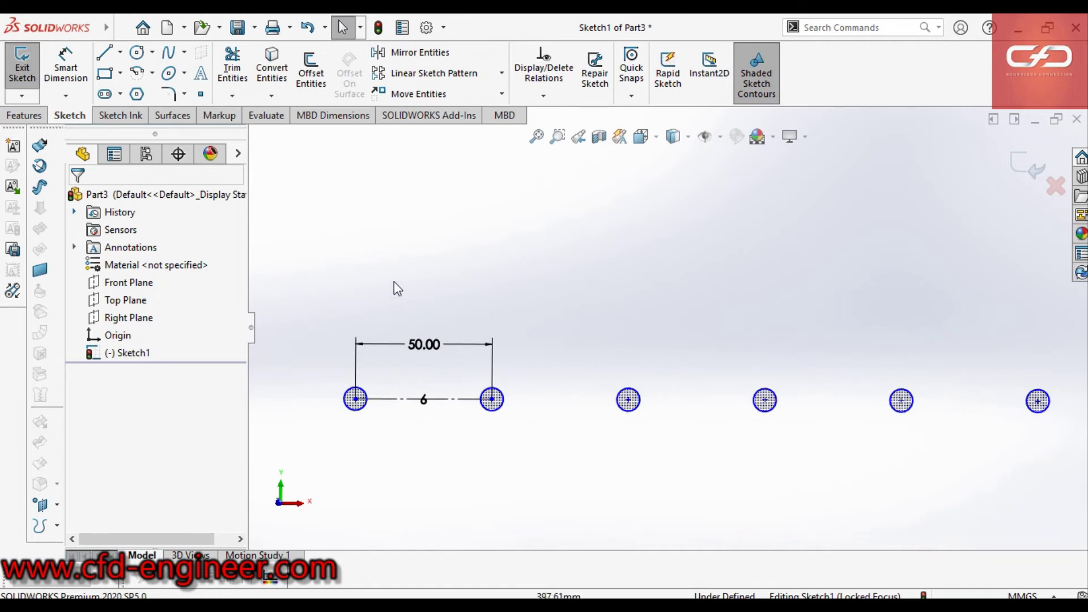
{"action": "left_click_drag", "start_coordinate": [425, 400], "coordinate": [429, 426]}
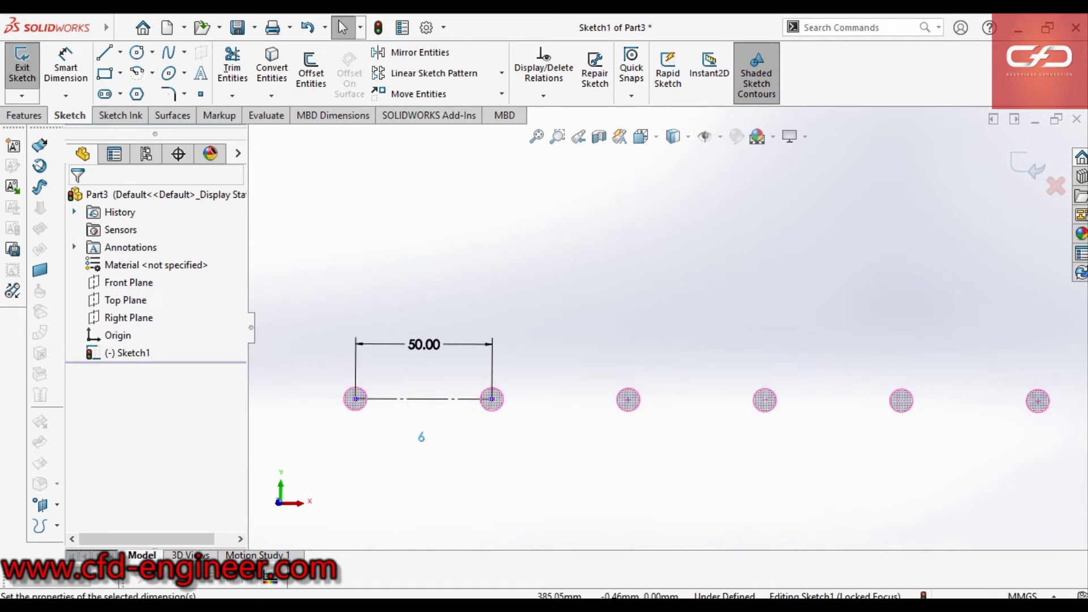
{"action": "left_click", "coordinate": [469, 430]}
- Select the instance-count dimension D2@Sketch1 (value 6) to show its properties
{"action": "scroll", "coordinate": [645, 342], "scroll_direction": "up", "scroll_amount": 4}
{"action": "scroll", "coordinate": [567, 374], "scroll_direction": "down", "scroll_amount": 1}
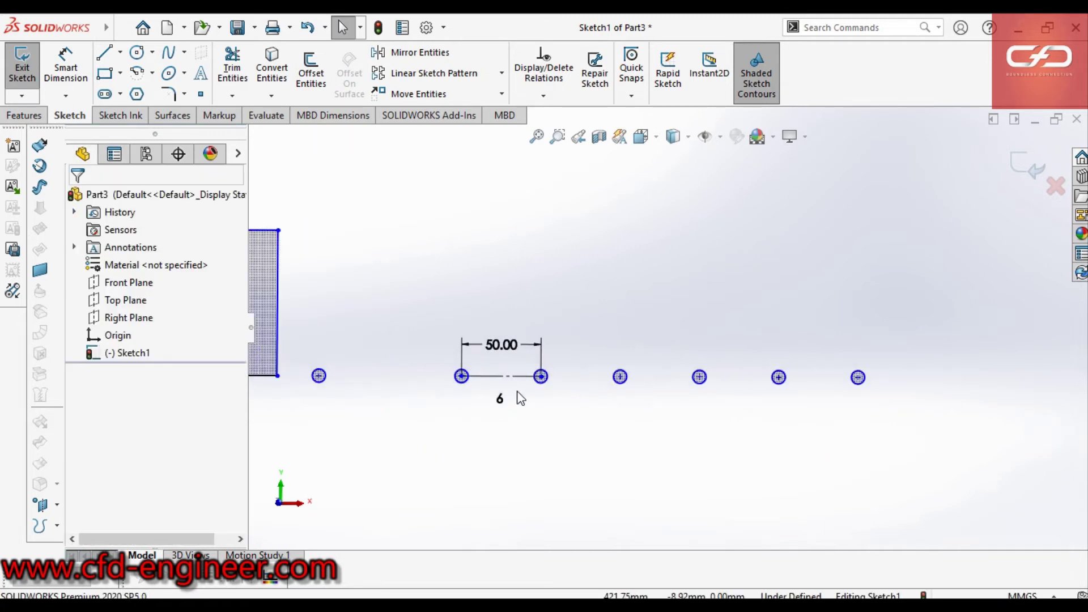
{"action": "left_click", "coordinate": [502, 400]}
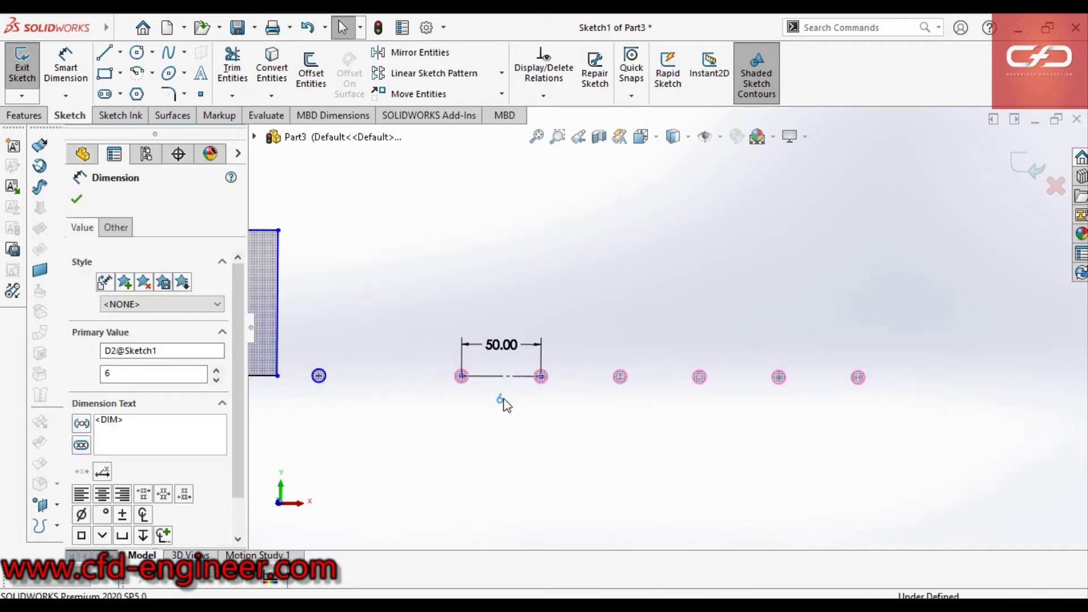
- Change the pattern's instance count from 6 to 8
{"action": "double_click", "coordinate": [503, 400]}
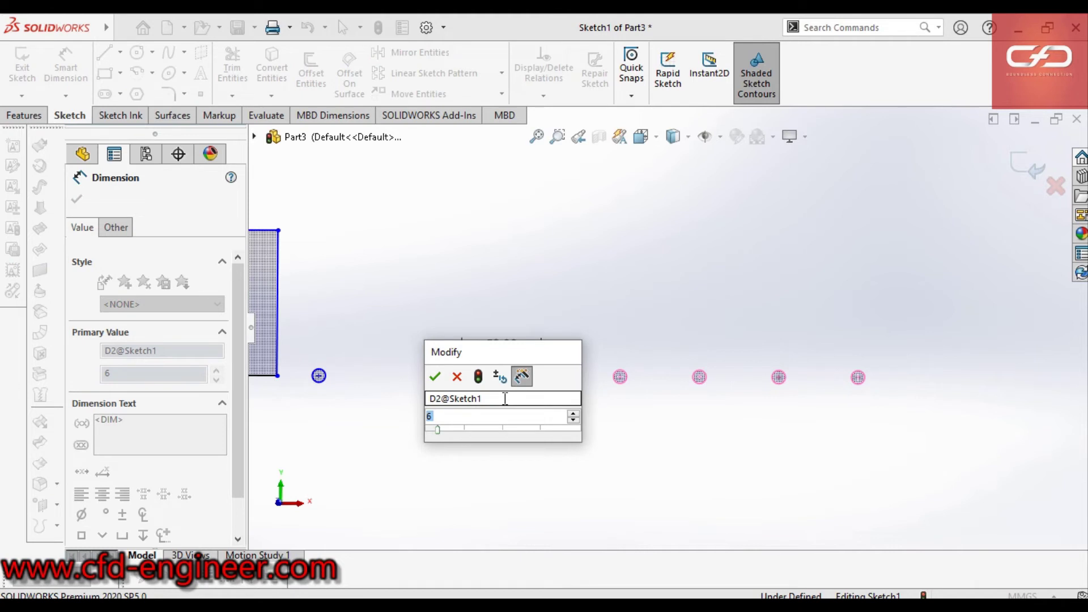
{"action": "type", "text": "8"}
{"action": "key", "text": "Return"}
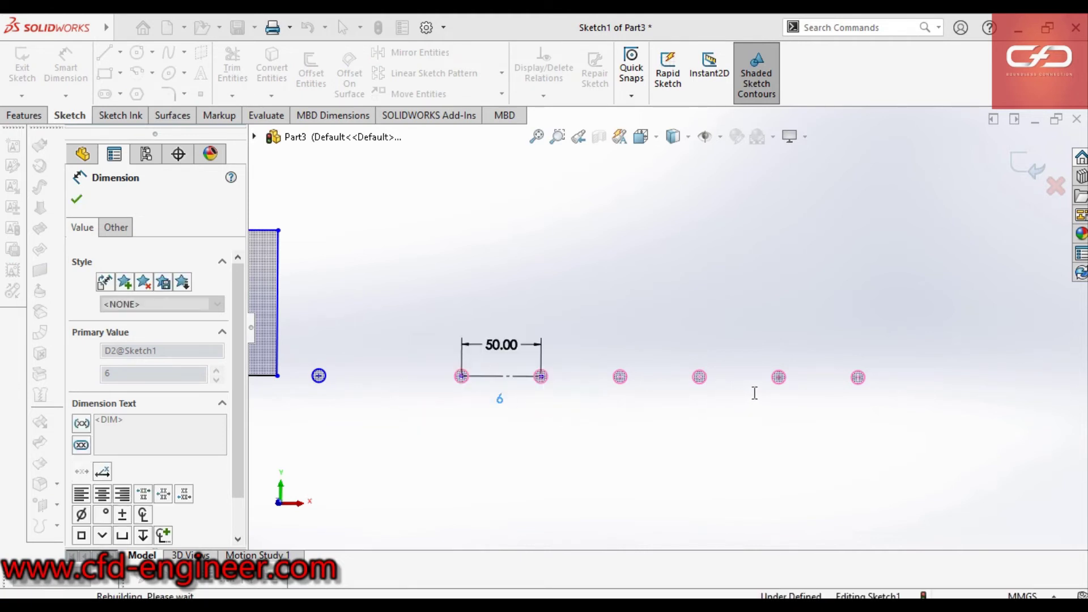
{"action": "key", "text": "z"}
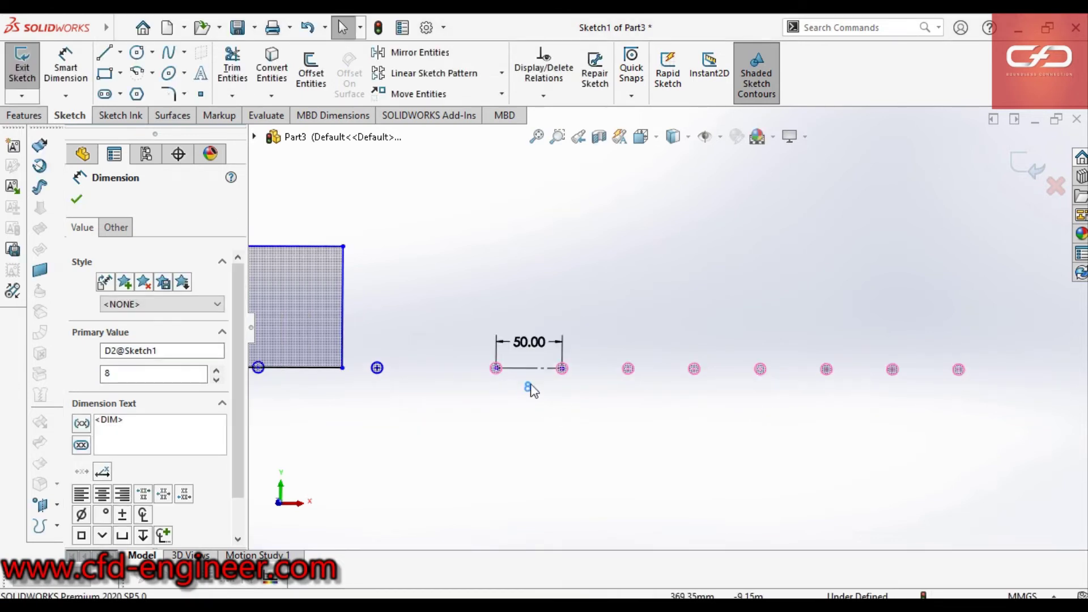
- Change the circle spacing from 50.00 to 60 mm and close the dimension properties
{"action": "double_click", "coordinate": [526, 347]}
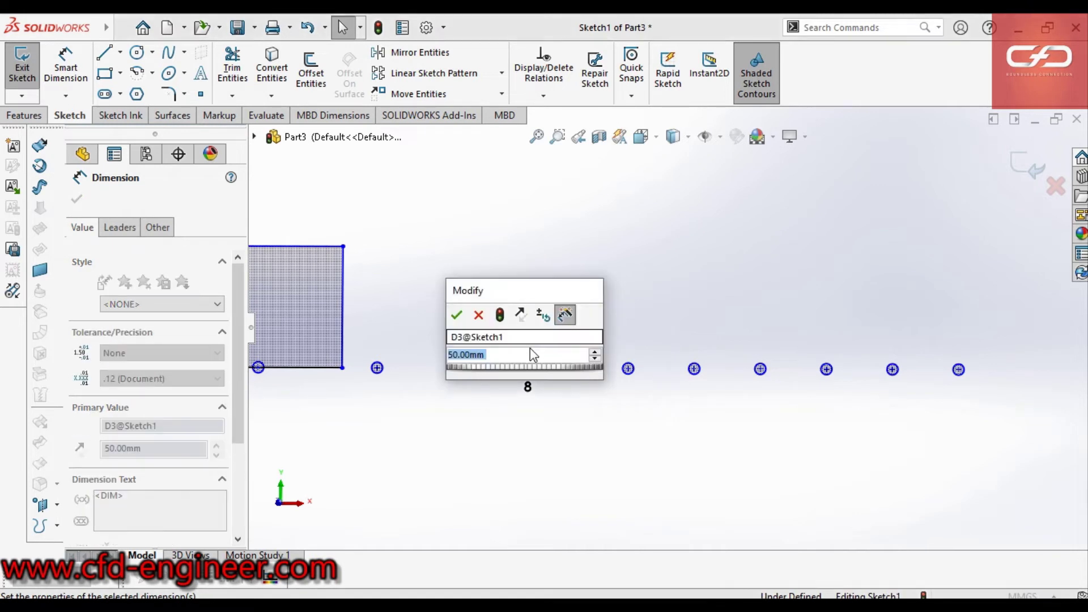
{"action": "type", "text": "60"}
{"action": "key", "text": "Return"}
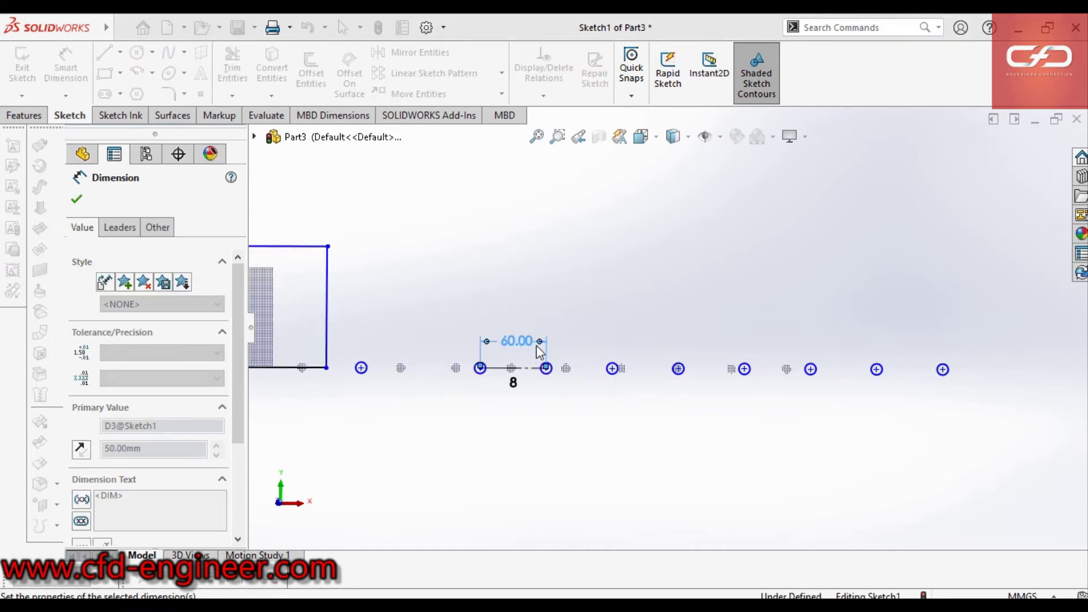
{"action": "left_click", "coordinate": [718, 323]}
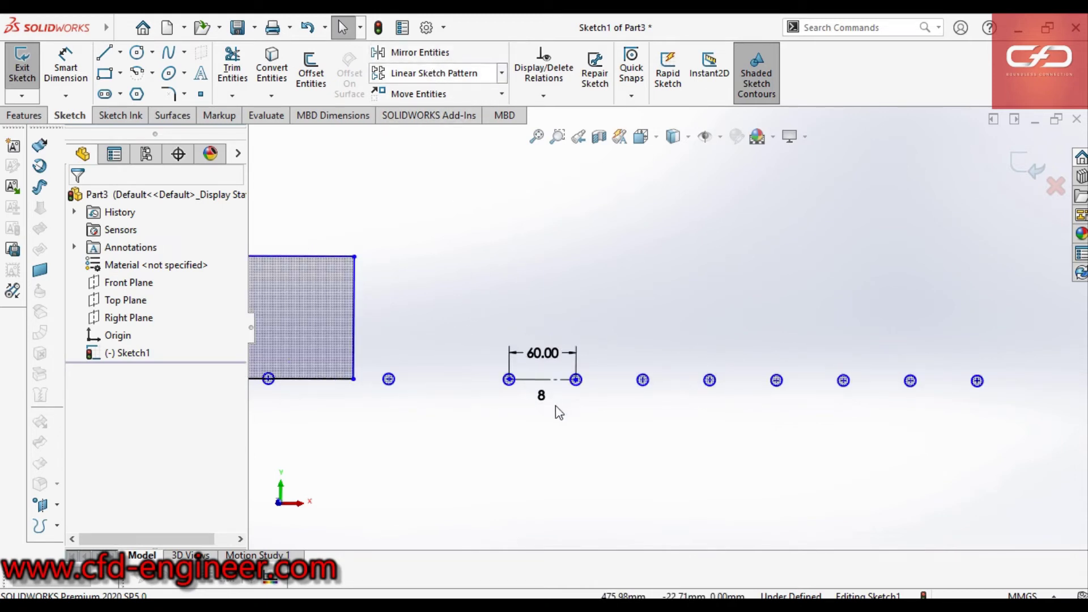
- Confirm and close the Linear Pattern, leaving eight circles spaced 60.00 mm beside the rectangle
{"action": "scroll", "coordinate": [550, 374], "scroll_direction": "down", "scroll_amount": 2}
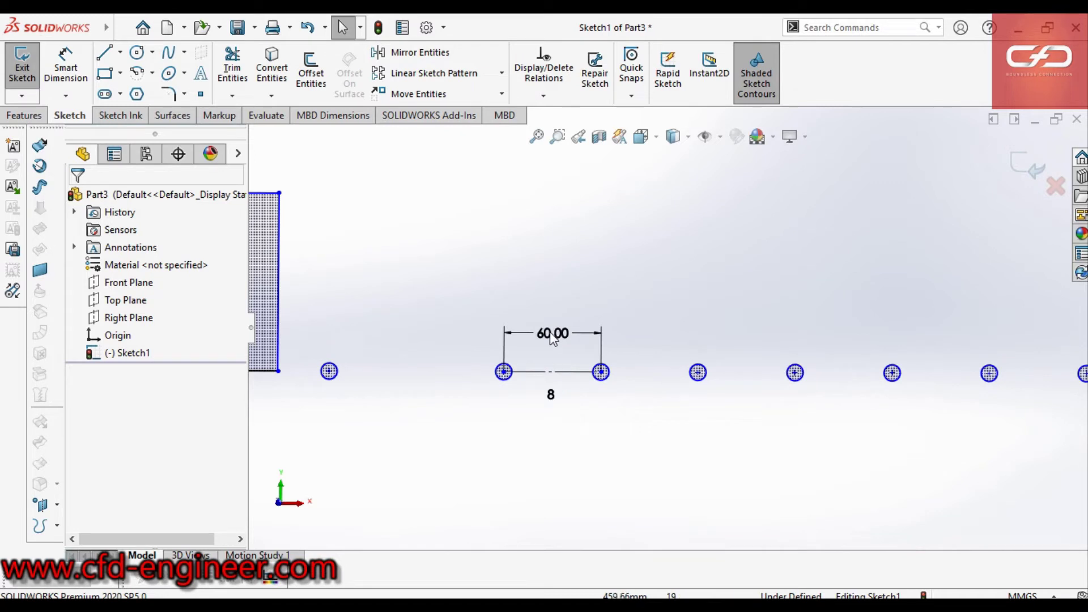
{"action": "left_click", "coordinate": [434, 74]}
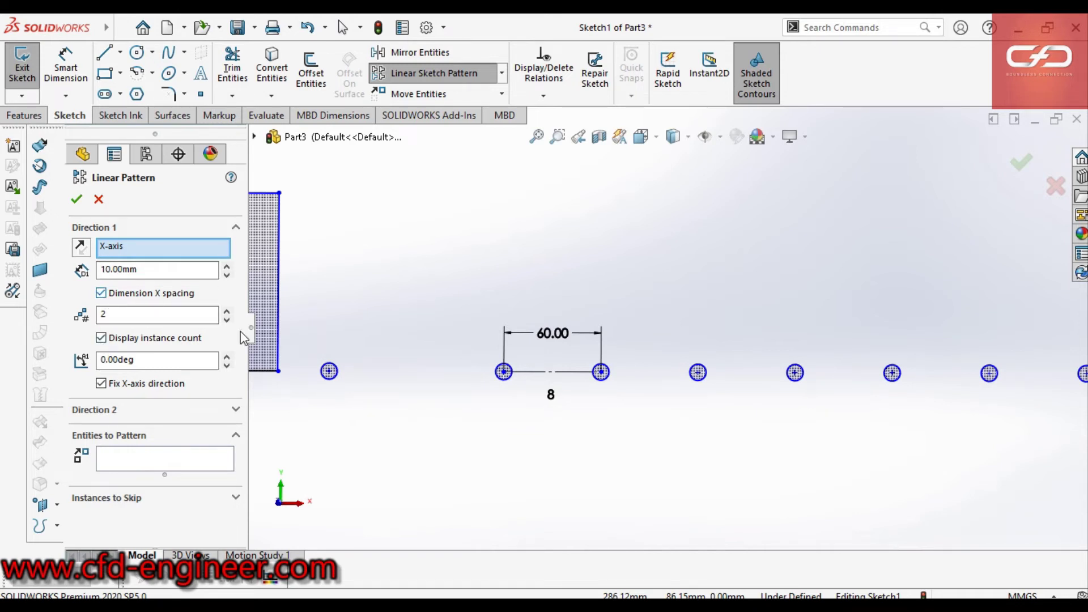
{"action": "scroll", "coordinate": [501, 392], "scroll_direction": "up", "scroll_amount": 2}
{"action": "scroll", "coordinate": [602, 357], "scroll_direction": "up", "scroll_amount": 1}
{"action": "scroll", "coordinate": [615, 359], "scroll_direction": "down", "scroll_amount": 1}
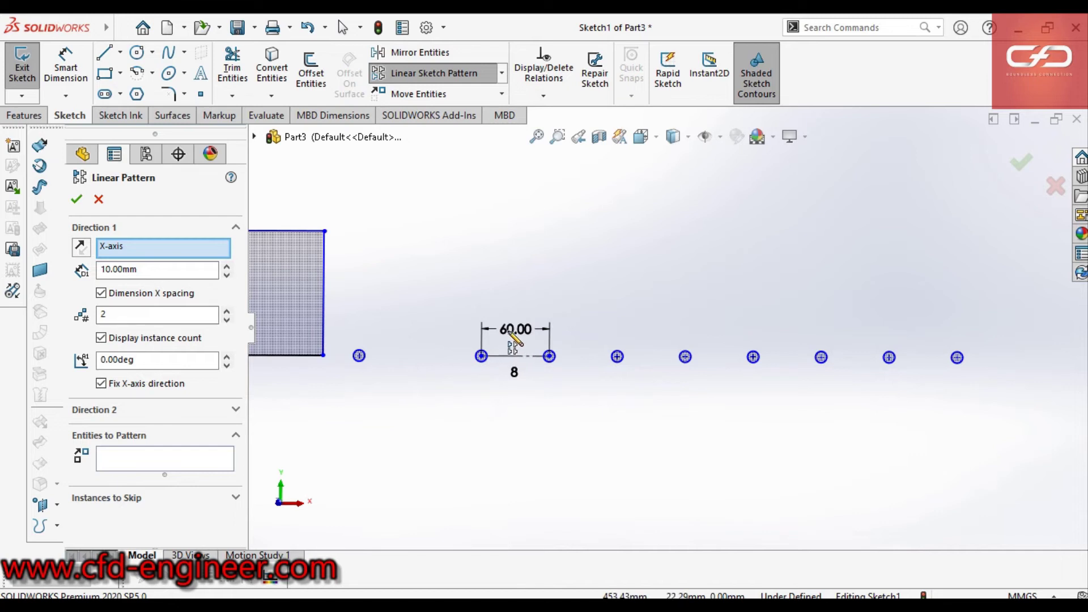
{"action": "scroll", "coordinate": [513, 340], "scroll_direction": "down", "scroll_amount": 1}
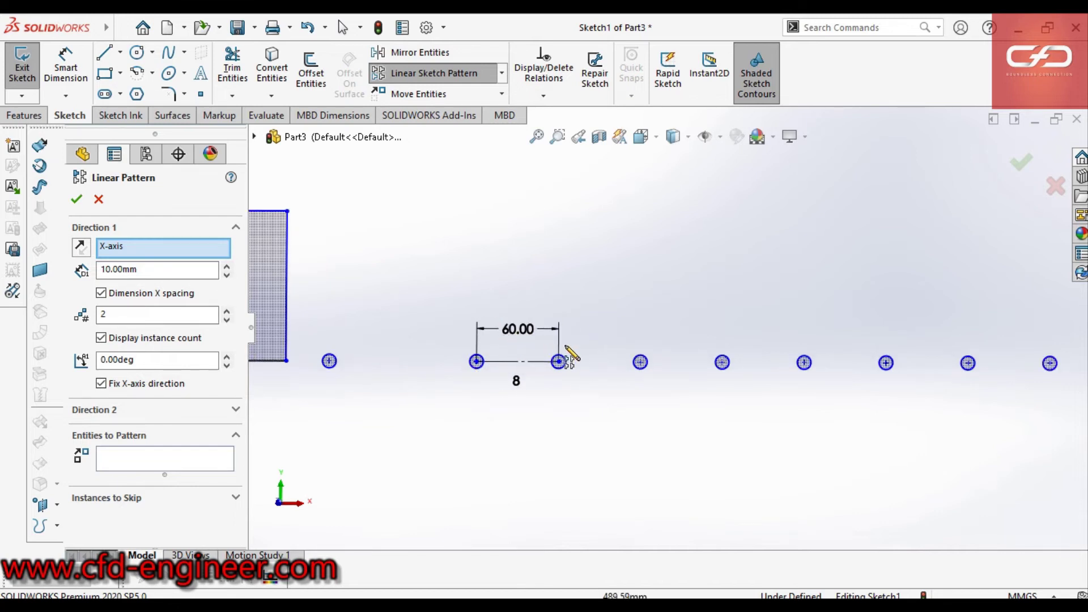
{"action": "scroll", "coordinate": [572, 355], "scroll_direction": "up", "scroll_amount": 1}
{"action": "scroll", "coordinate": [571, 357], "scroll_direction": "down", "scroll_amount": 1}
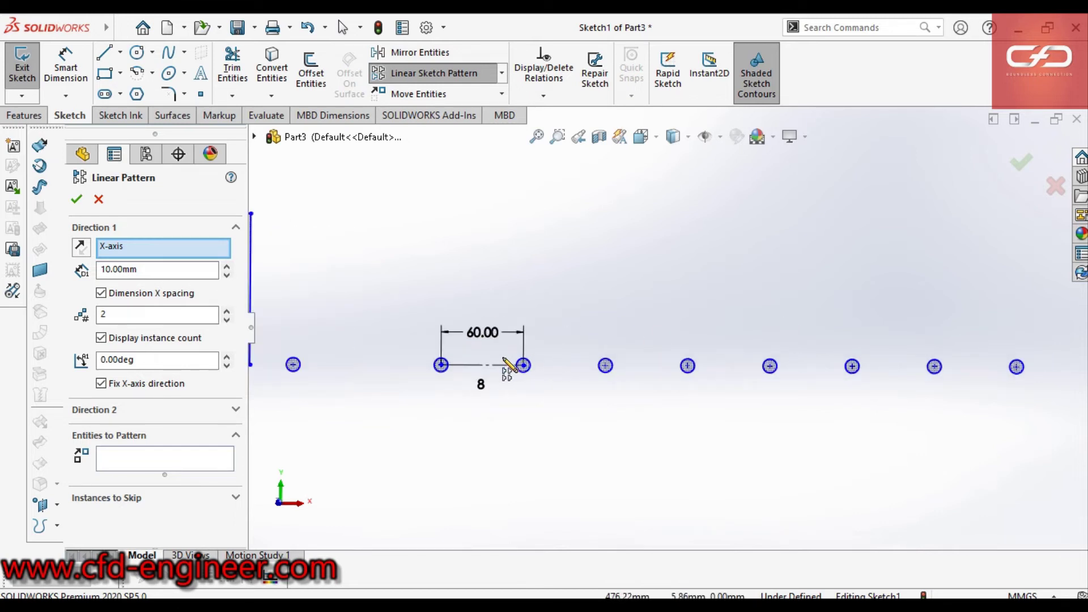
{"action": "scroll", "coordinate": [641, 356], "scroll_direction": "up", "scroll_amount": 1}
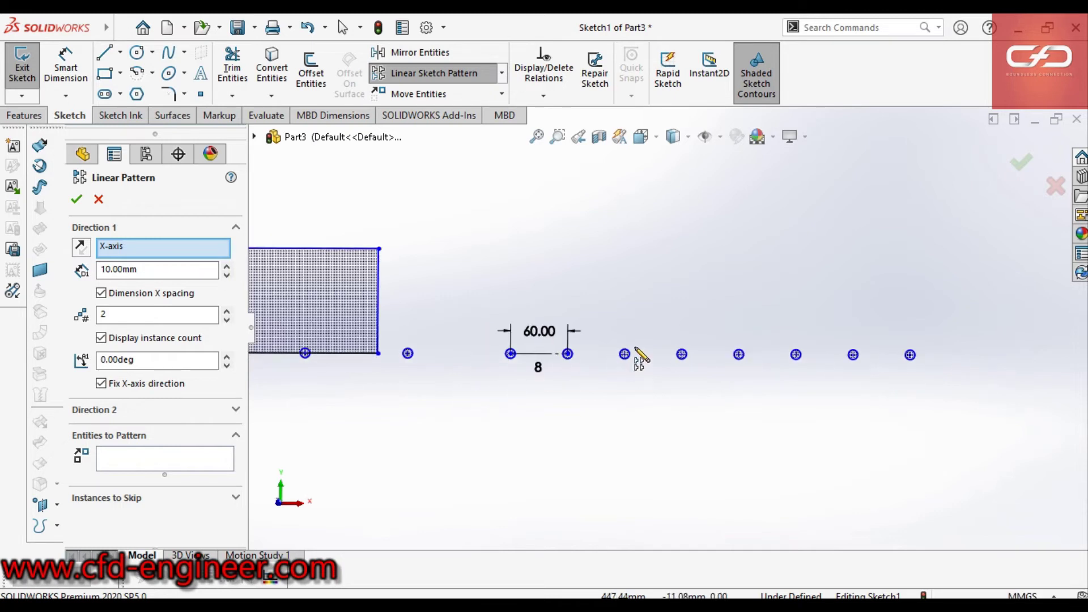
{"action": "scroll", "coordinate": [736, 340], "scroll_direction": "down", "scroll_amount": 1}
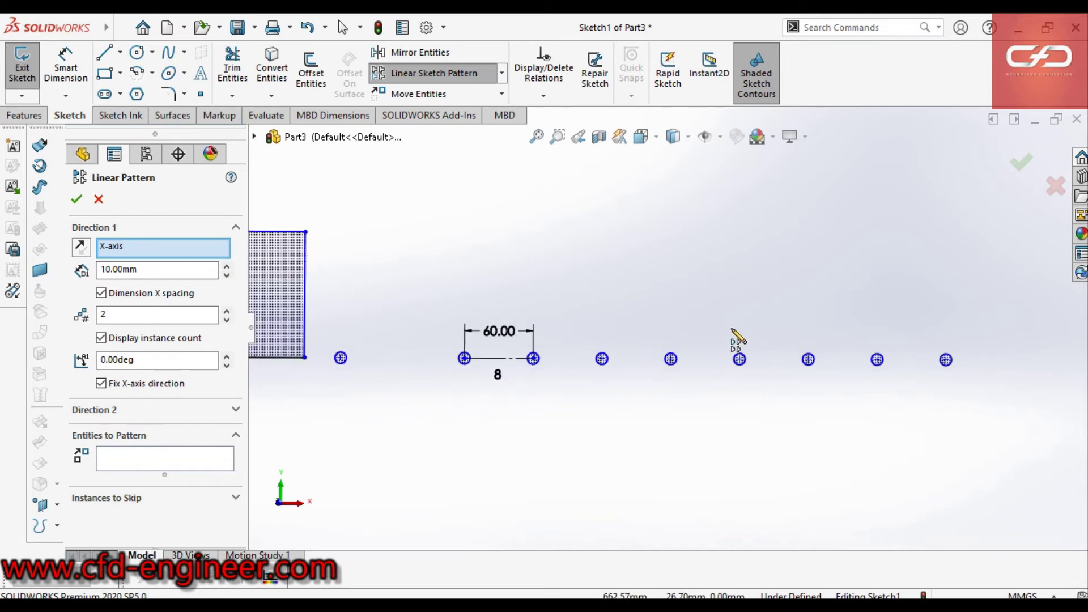
{"action": "left_click", "coordinate": [79, 201]}
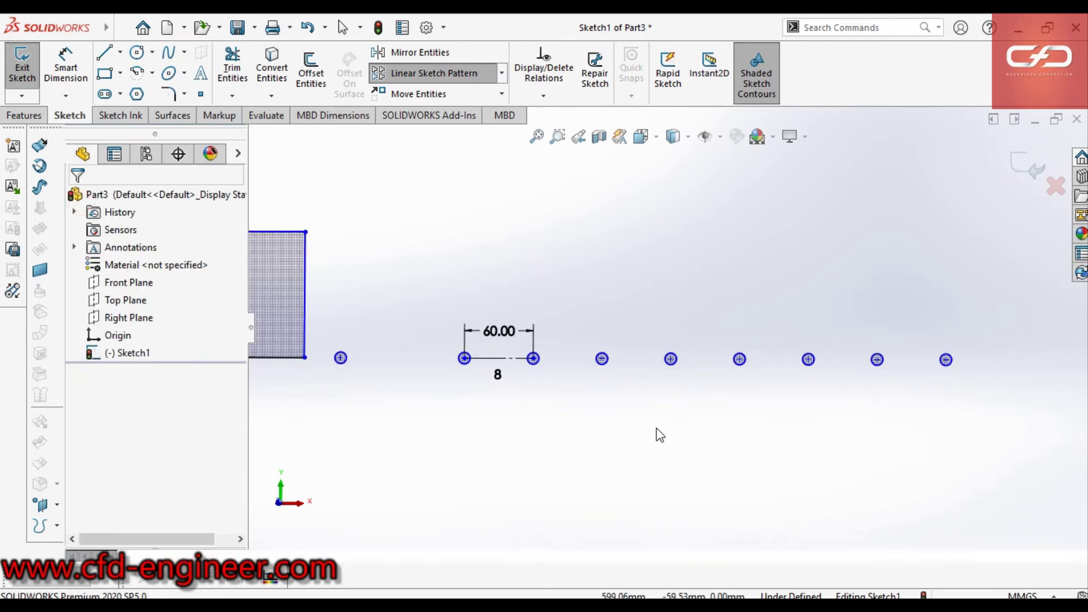
{"action": "scroll", "coordinate": [679, 359], "scroll_direction": "up", "scroll_amount": 1}
{"action": "scroll", "coordinate": [693, 327], "scroll_direction": "down", "scroll_amount": 1}
{"action": "scroll", "coordinate": [696, 334], "scroll_direction": "down", "scroll_amount": 1}
{"action": "scroll", "coordinate": [657, 340], "scroll_direction": "up", "scroll_amount": 1}
{"action": "scroll", "coordinate": [652, 341], "scroll_direction": "down", "scroll_amount": 1}
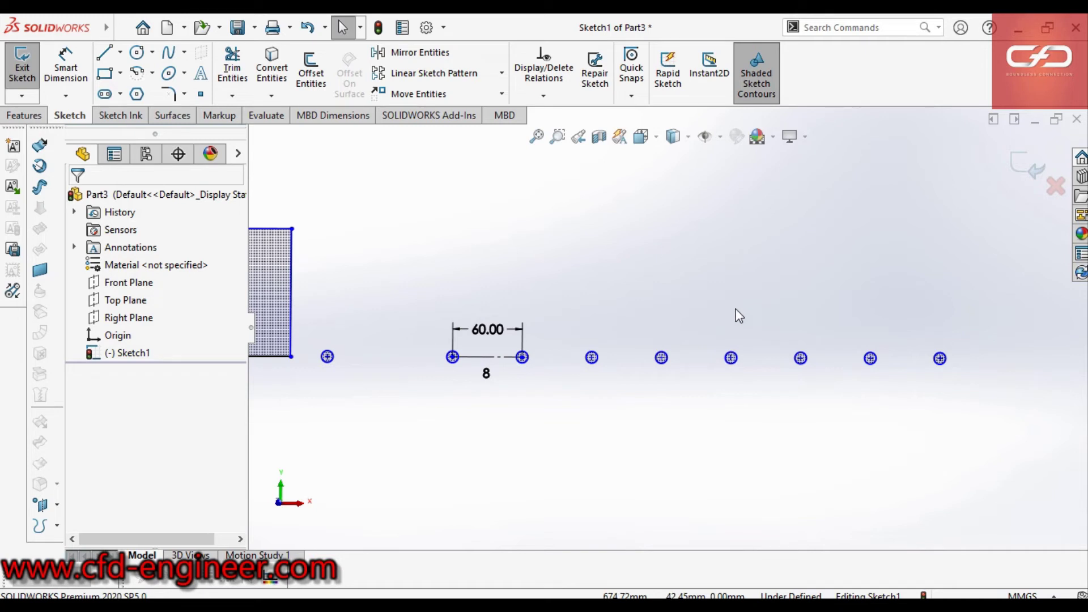
{"action": "scroll", "coordinate": [740, 316], "scroll_direction": "up", "scroll_amount": 1}
{"action": "scroll", "coordinate": [692, 317], "scroll_direction": "up", "scroll_amount": 1}
{"action": "scroll", "coordinate": [527, 346], "scroll_direction": "down", "scroll_amount": 2}
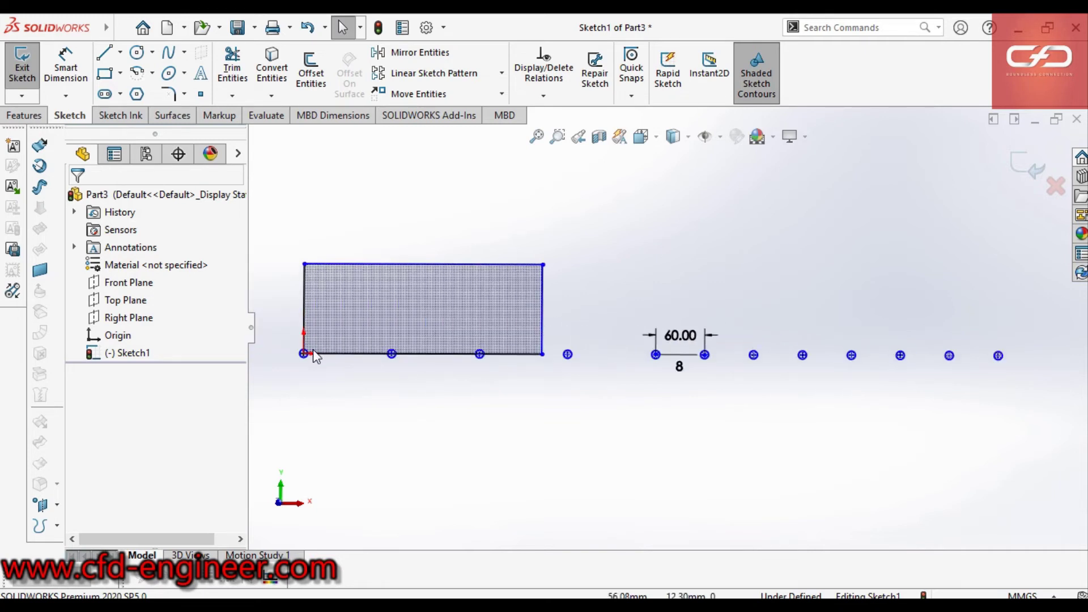
{"action": "scroll", "coordinate": [919, 359], "scroll_direction": "down", "scroll_amount": 1}
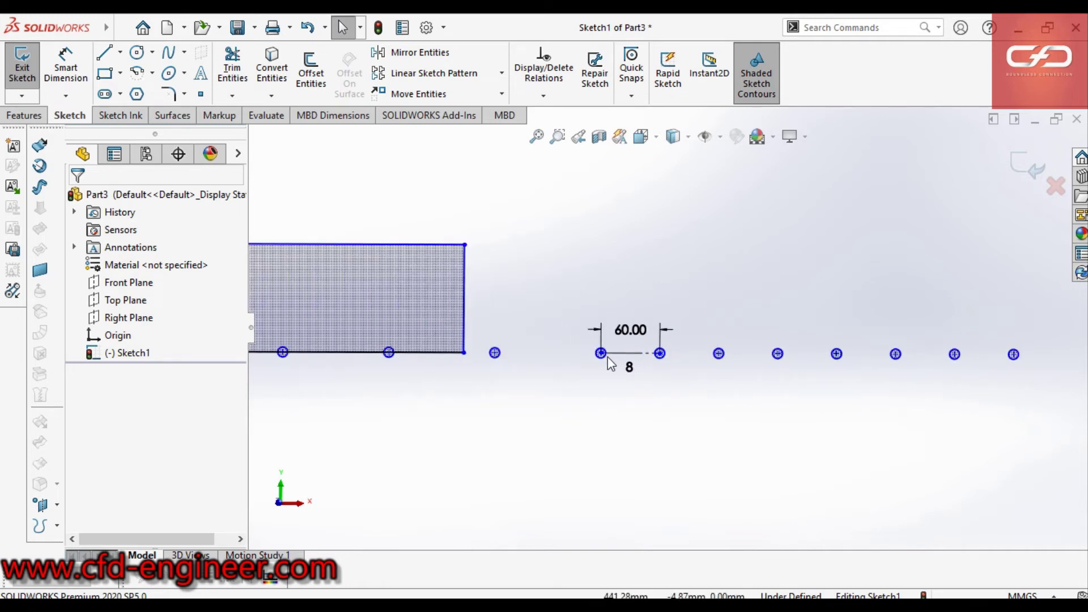
{"action": "scroll", "coordinate": [857, 337], "scroll_direction": "up", "scroll_amount": 1}
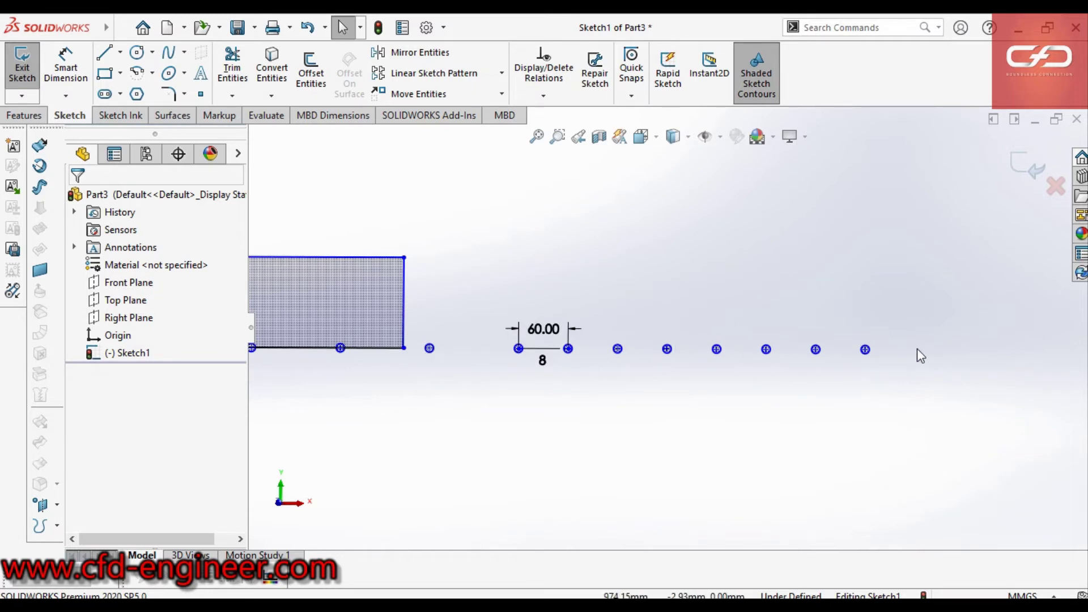
{"action": "scroll", "coordinate": [918, 355], "scroll_direction": "up", "scroll_amount": 3}
{"action": "scroll", "coordinate": [771, 340], "scroll_direction": "down", "scroll_amount": 2}
{"action": "scroll", "coordinate": [703, 283], "scroll_direction": "down", "scroll_amount": 1}
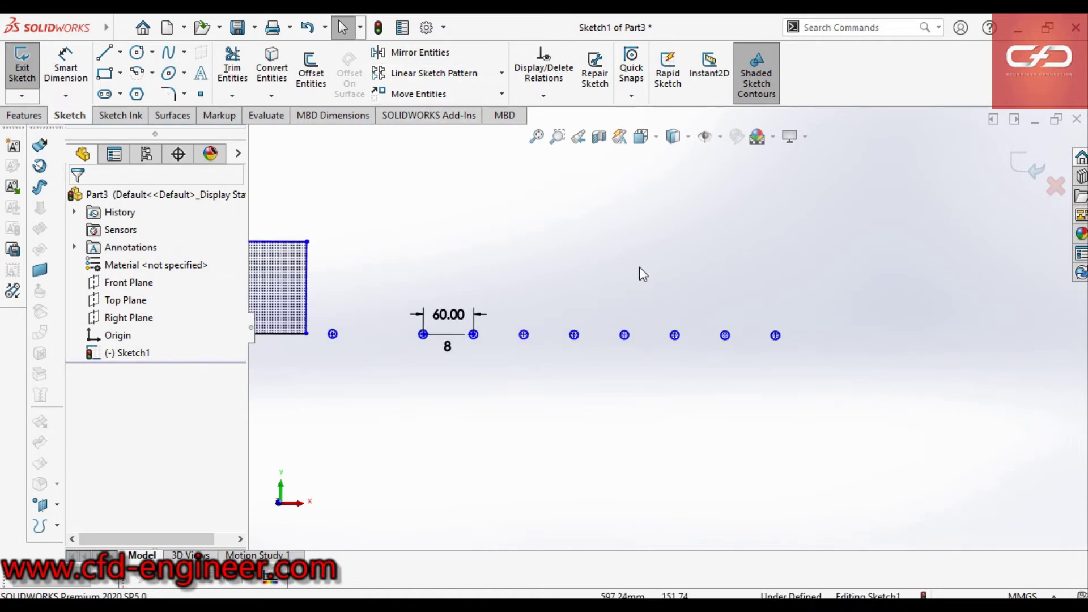
{"action": "scroll", "coordinate": [680, 340], "scroll_direction": "up", "scroll_amount": 2}
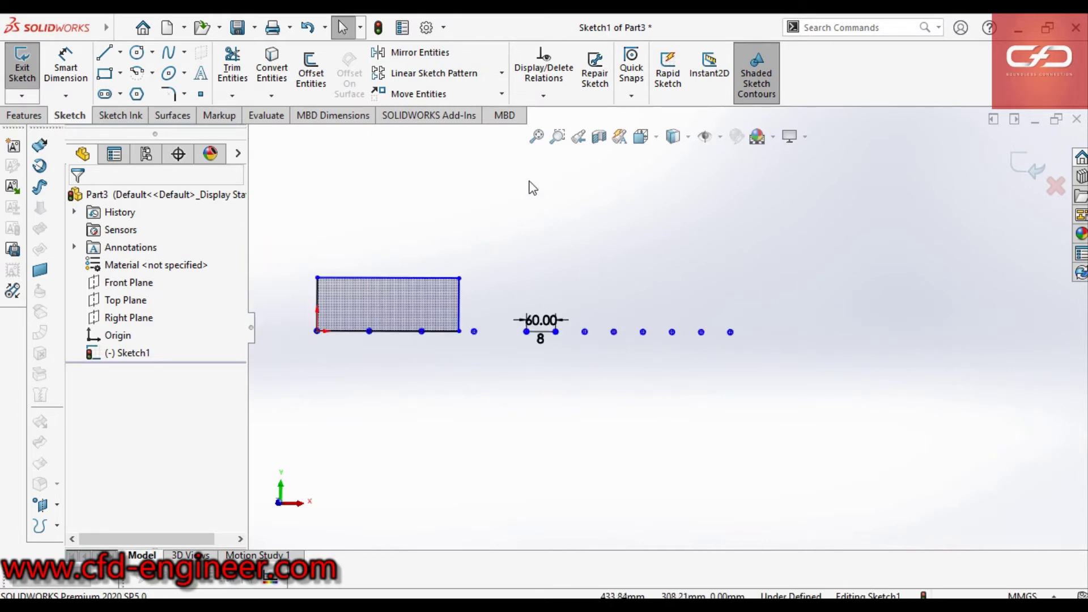
{"action": "scroll", "coordinate": [683, 256], "scroll_direction": "down", "scroll_amount": 1}
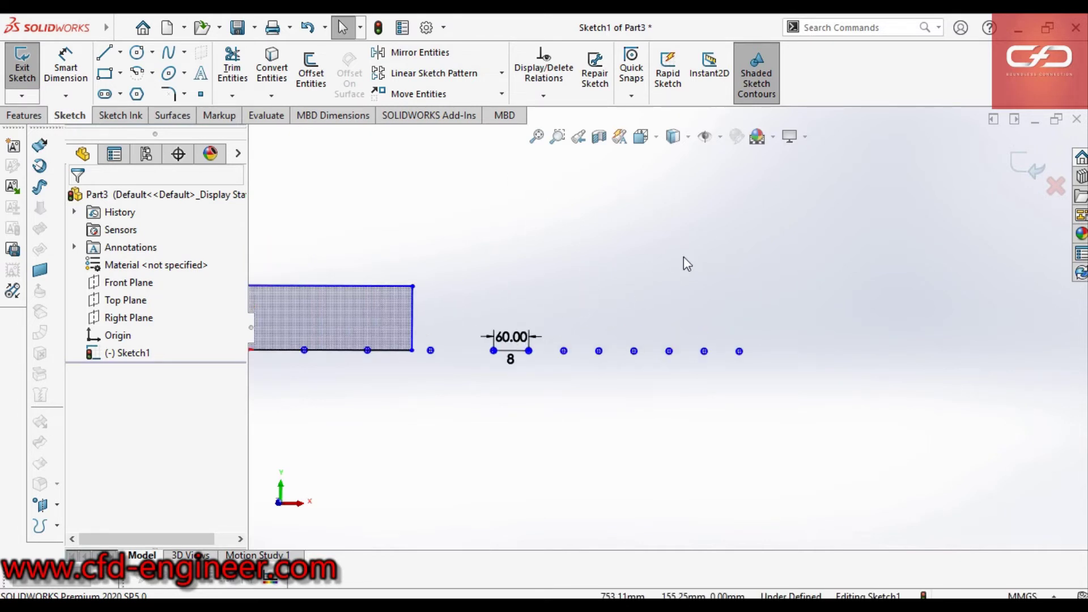
- Start a new Linear Sketch Pattern with the Entities to Pattern box active
{"action": "scroll", "coordinate": [669, 252], "scroll_direction": "down", "scroll_amount": 1}
{"action": "left_click", "coordinate": [446, 73]}
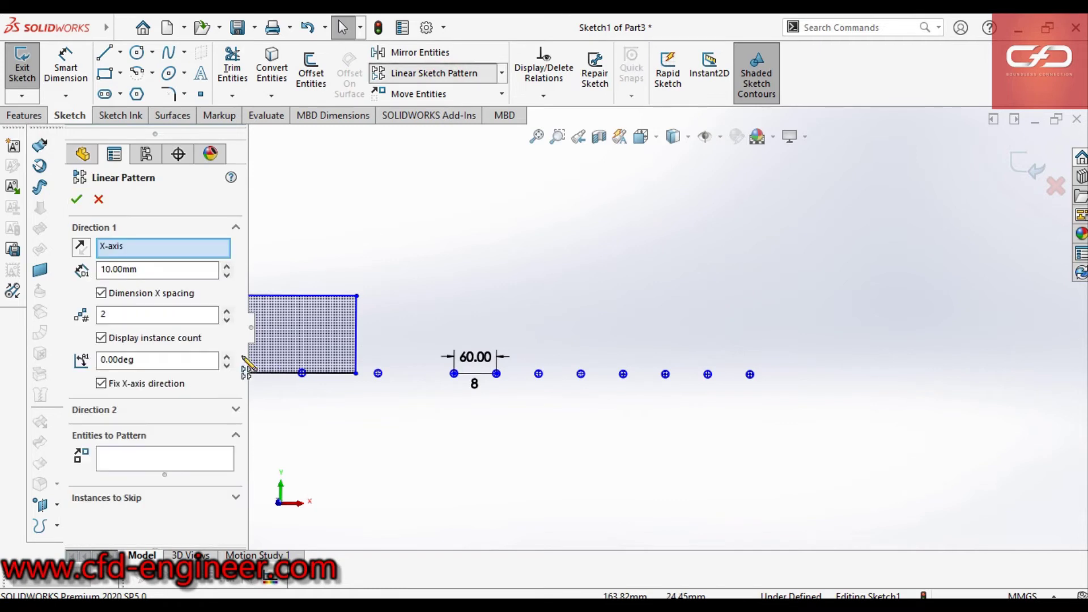
{"action": "left_click", "coordinate": [150, 456]}
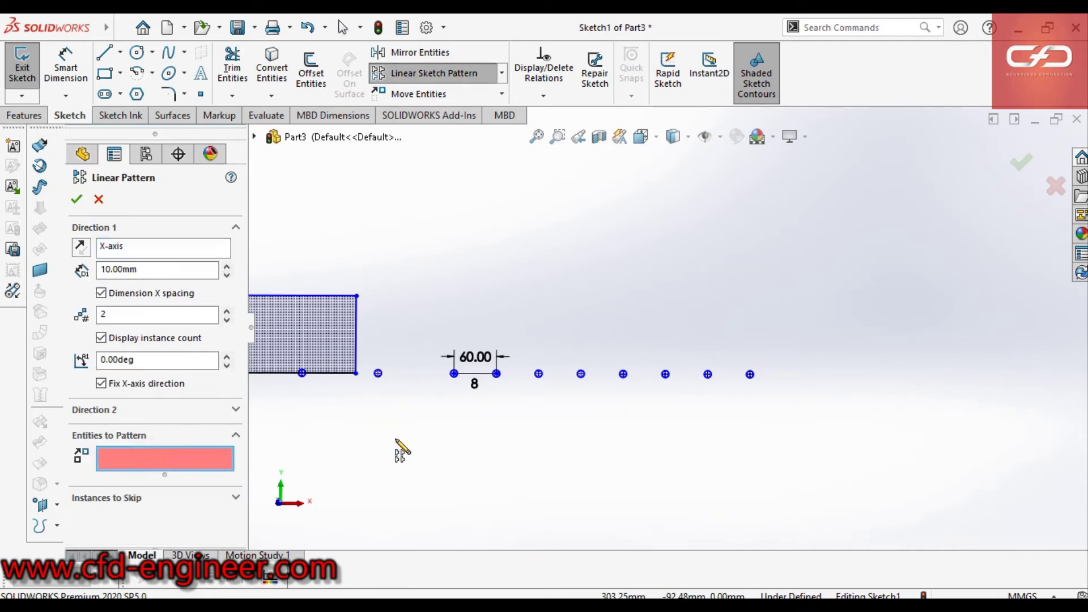
{"action": "scroll", "coordinate": [676, 281], "scroll_direction": "down", "scroll_amount": 1}
{"action": "scroll", "coordinate": [487, 392], "scroll_direction": "up", "scroll_amount": 1}
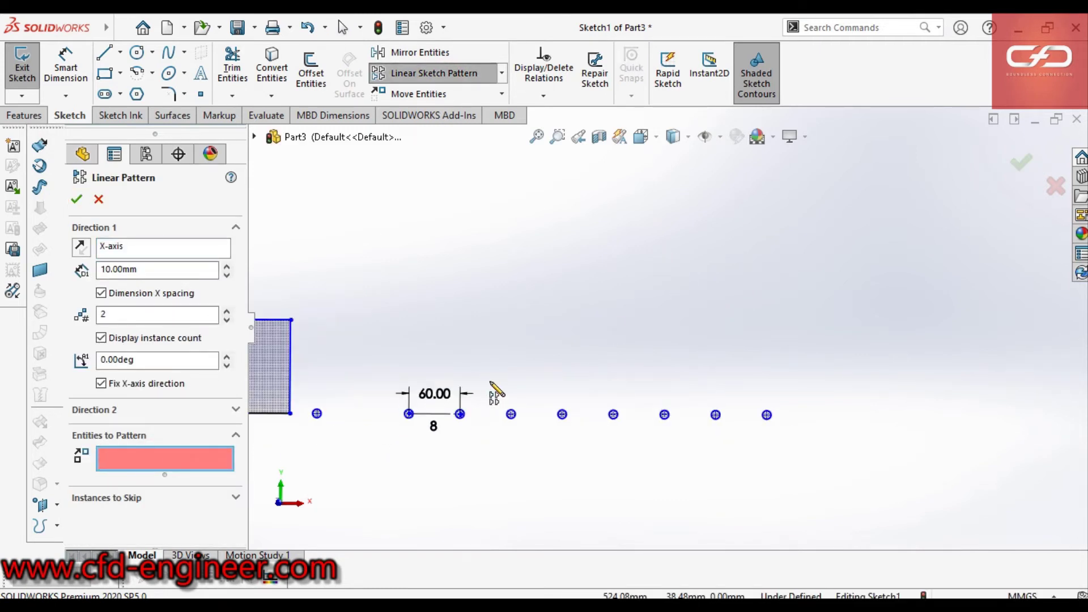
{"action": "scroll", "coordinate": [409, 385], "scroll_direction": "down", "scroll_amount": 1}
- Shift the view slightly and add the row's third circle to the pattern
{"action": "left_click", "coordinate": [865, 451]}
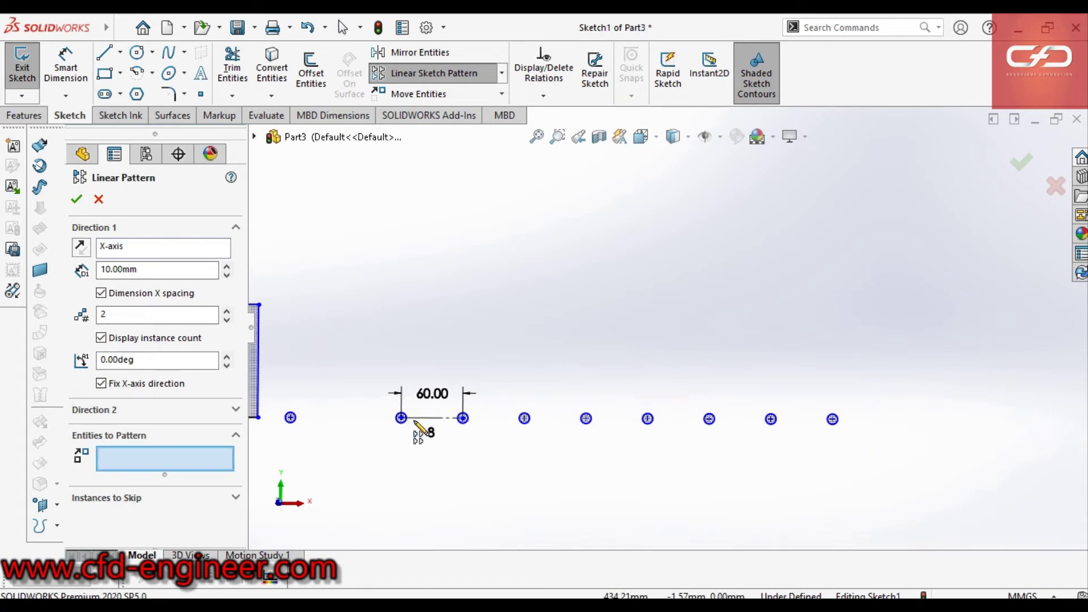
{"action": "scroll", "coordinate": [690, 417], "scroll_direction": "down", "scroll_amount": 1}
{"action": "middle_click_drag", "start_coordinate": [693, 424], "coordinate": [688, 407], "text": "ctrl"}
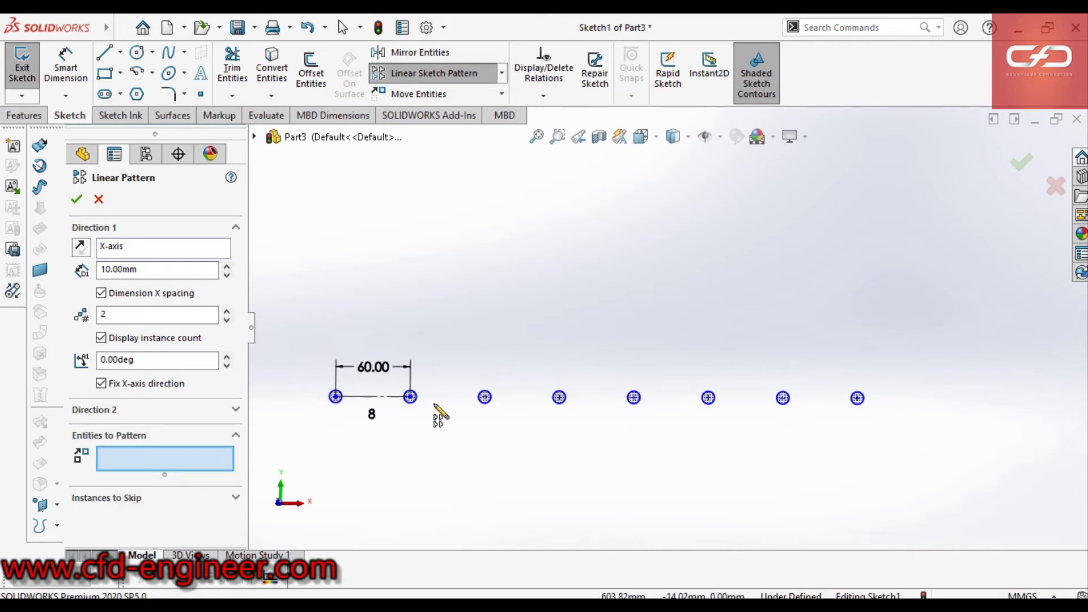
{"action": "scroll", "coordinate": [658, 321], "scroll_direction": "down", "scroll_amount": 2}
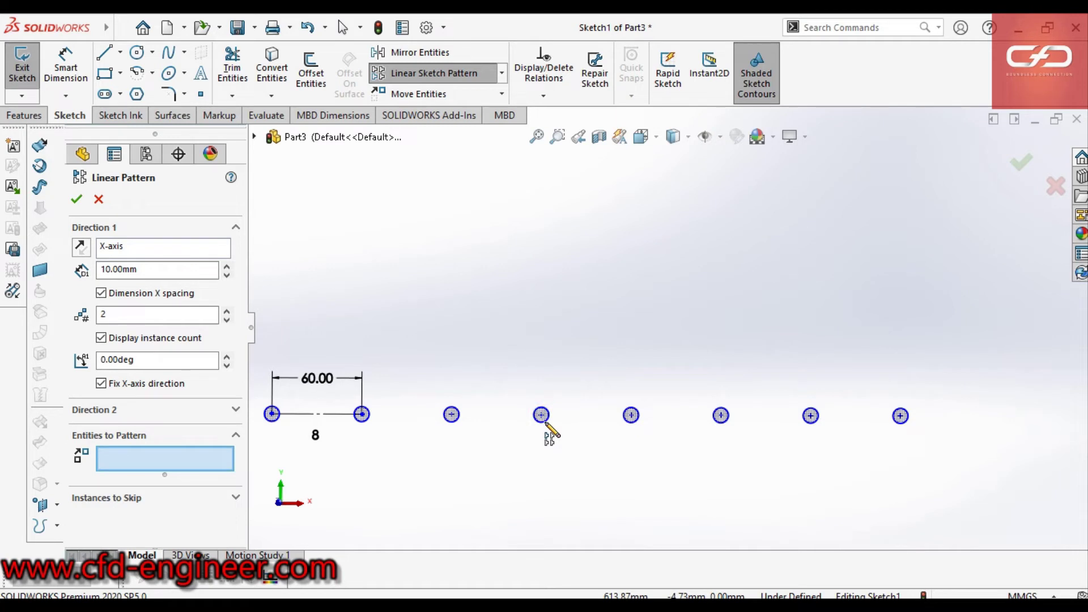
{"action": "left_click", "coordinate": [542, 419]}
- Add the fourth, leftmost, fifth, sixth, seventh and rightmost circles (Arc5, Arc7–Arc12) to the pattern
{"action": "left_click", "coordinate": [452, 418]}
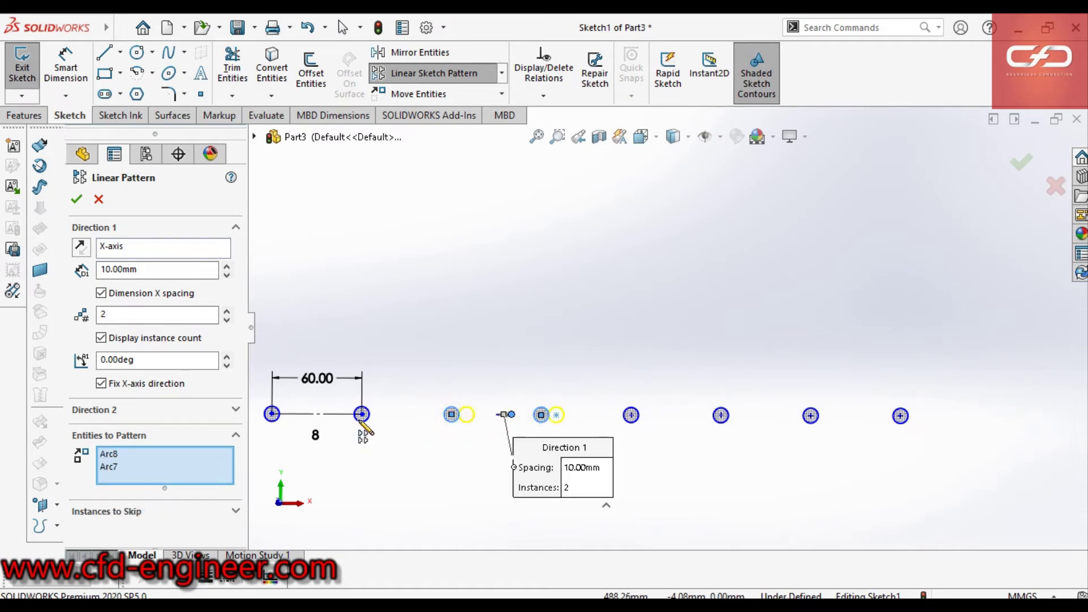
{"action": "left_click", "coordinate": [273, 416]}
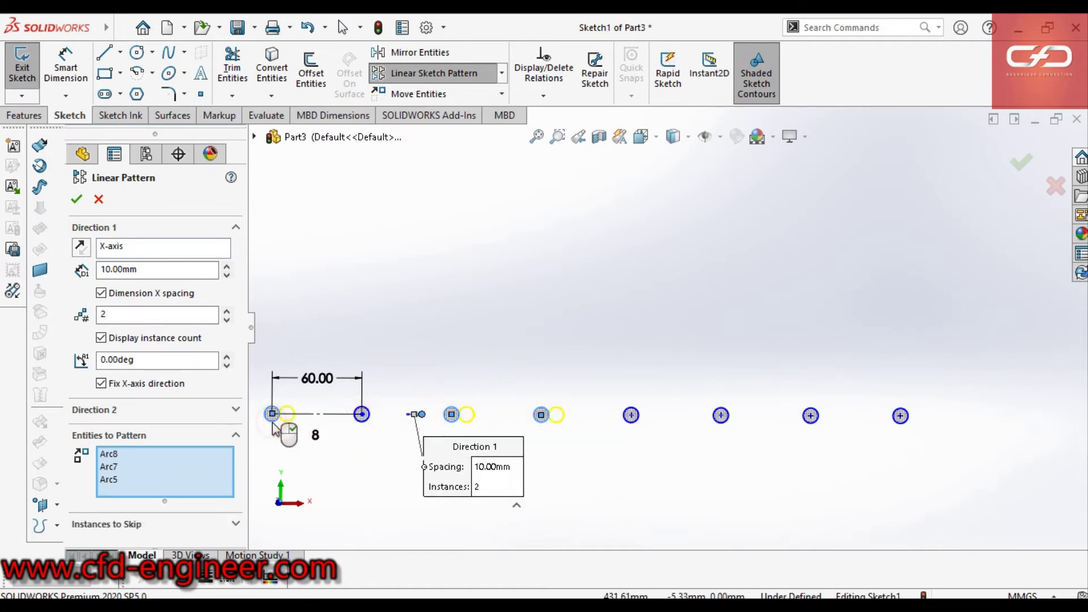
{"action": "left_click", "coordinate": [632, 416]}
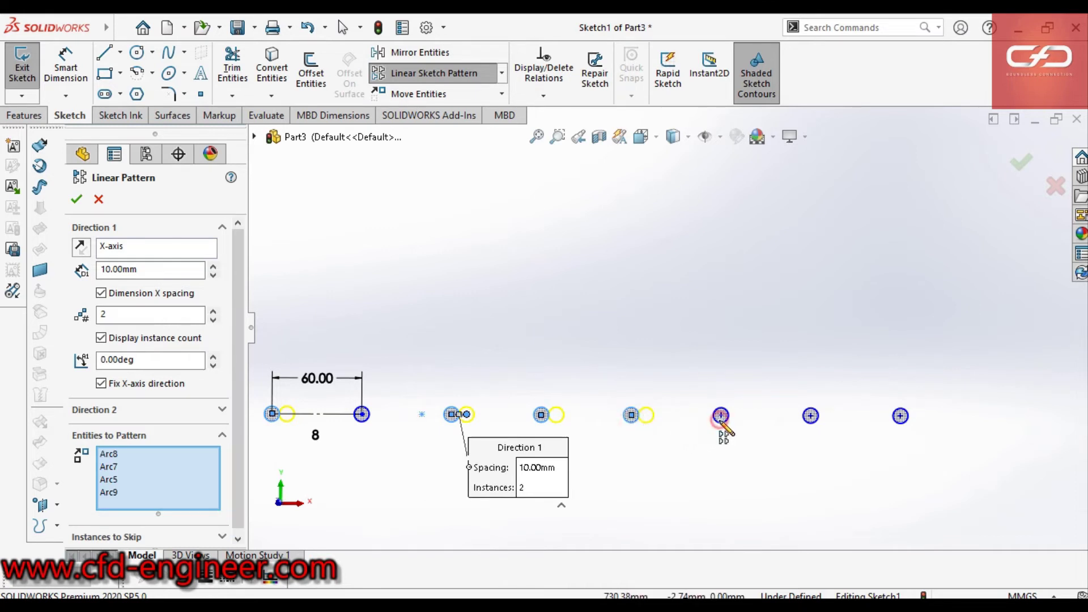
{"action": "left_click", "coordinate": [722, 418]}
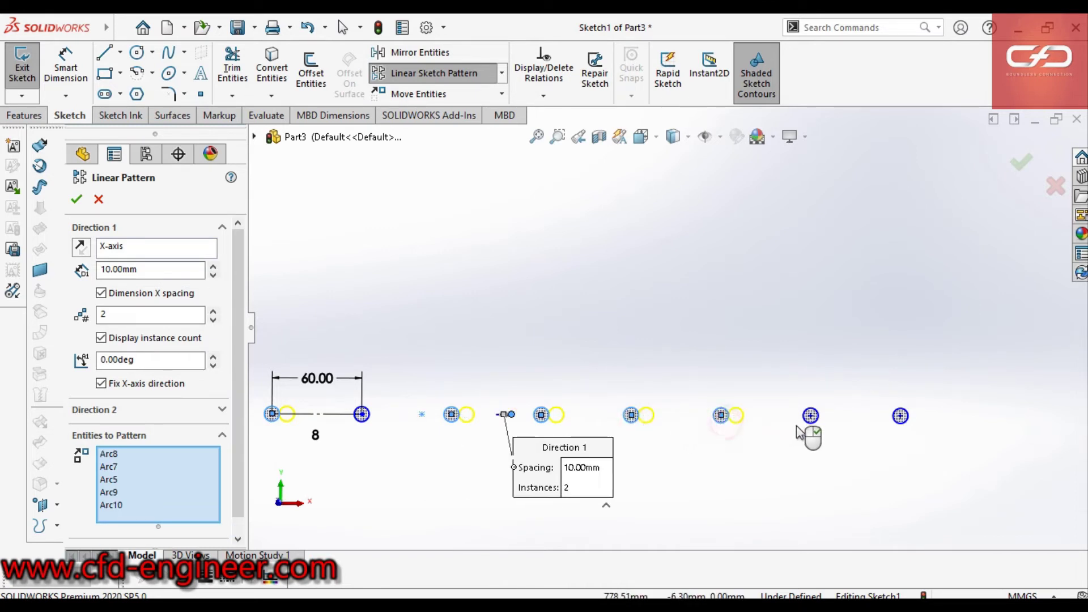
{"action": "left_click", "coordinate": [812, 418]}
{"action": "left_click", "coordinate": [901, 418]}
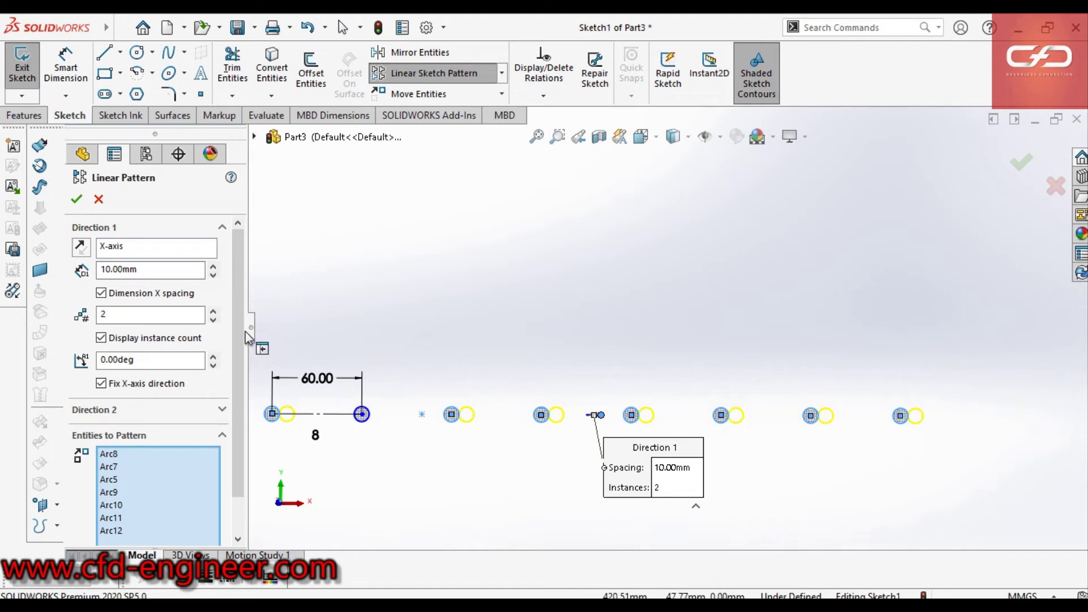
{"action": "mouse_move", "coordinate": [242, 338]}
{"action": "left_mouse_down"}
{"action": "mouse_move", "coordinate": [241, 353]}
{"action": "mouse_move", "coordinate": [241, 338]}
{"action": "left_mouse_up"}
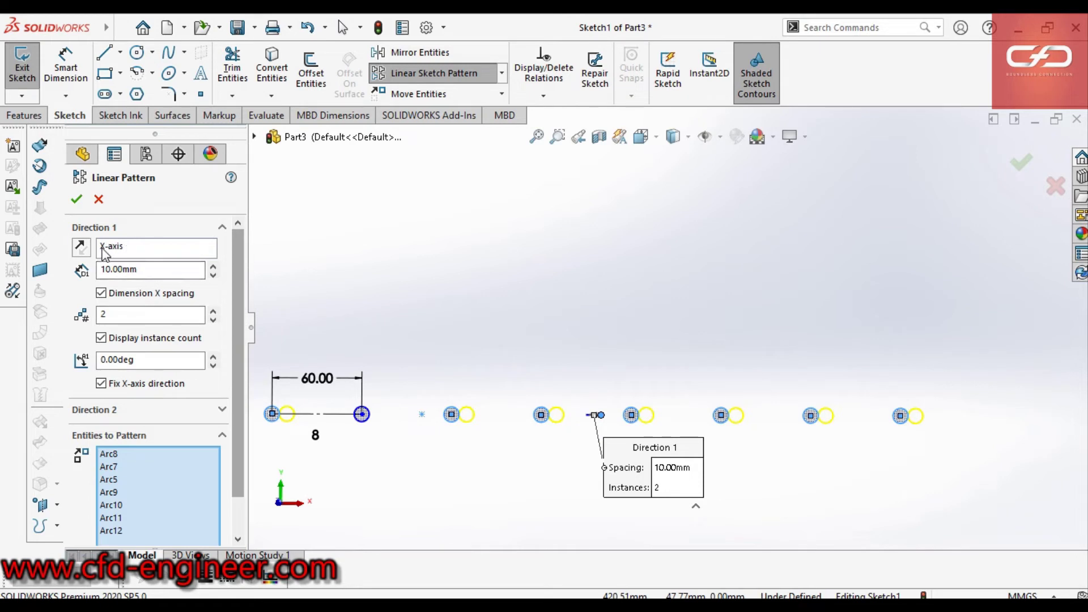
- Reverse Direction 1 so the pattern angle flips to 180deg
{"action": "scroll", "coordinate": [637, 336], "scroll_direction": "up", "scroll_amount": 5}
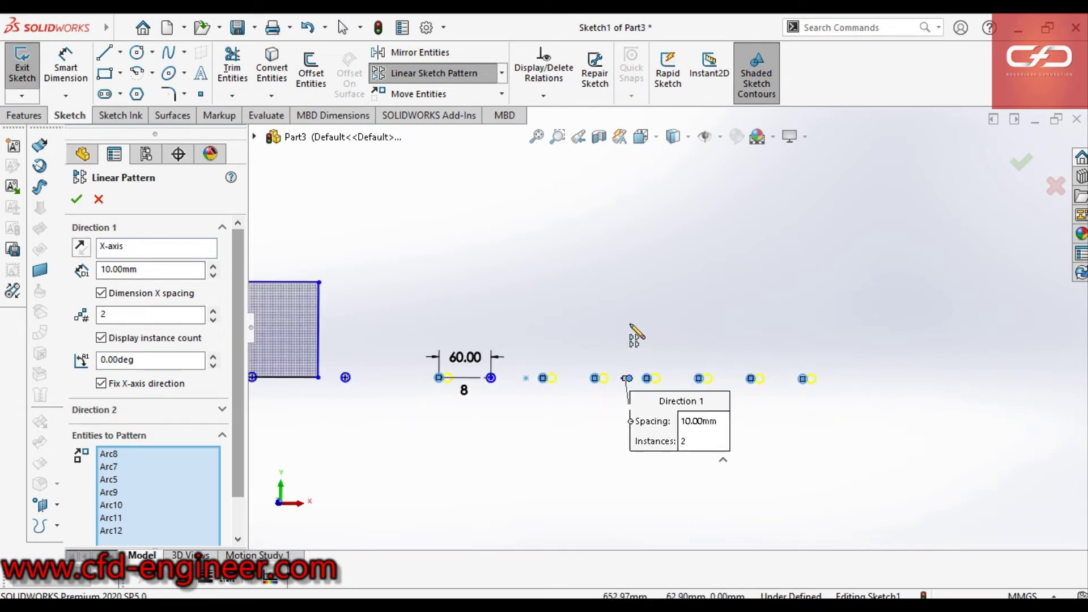
{"action": "scroll", "coordinate": [635, 335], "scroll_direction": "down", "scroll_amount": 4}
{"action": "scroll", "coordinate": [559, 369], "scroll_direction": "up", "scroll_amount": 1}
{"action": "scroll", "coordinate": [712, 335], "scroll_direction": "up", "scroll_amount": 2}
{"action": "scroll", "coordinate": [729, 311], "scroll_direction": "up", "scroll_amount": 1}
{"action": "scroll", "coordinate": [729, 303], "scroll_direction": "down", "scroll_amount": 1}
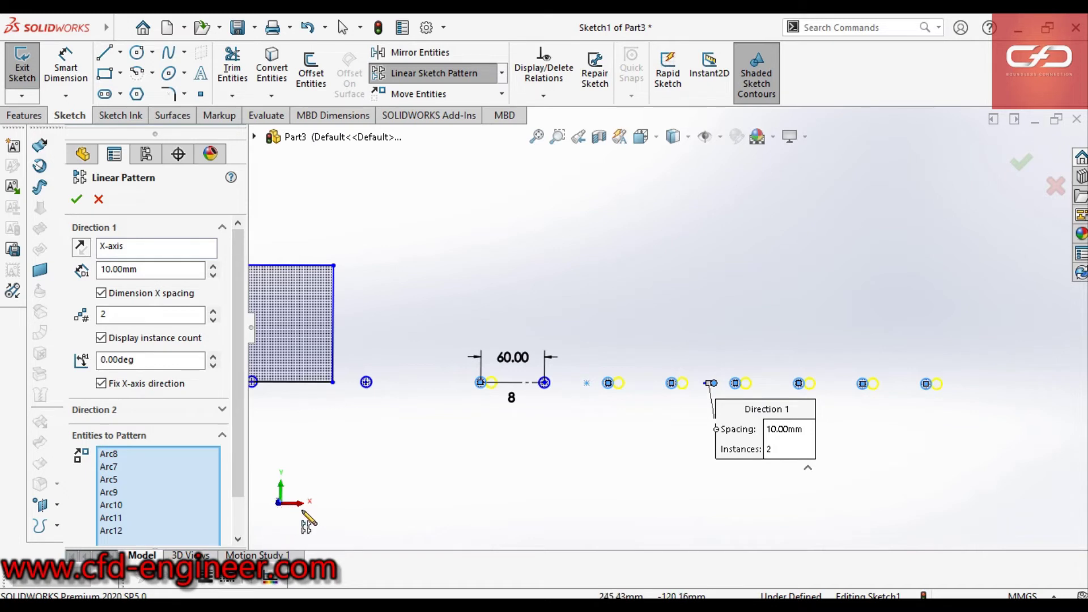
{"action": "scroll", "coordinate": [851, 346], "scroll_direction": "down", "scroll_amount": 1}
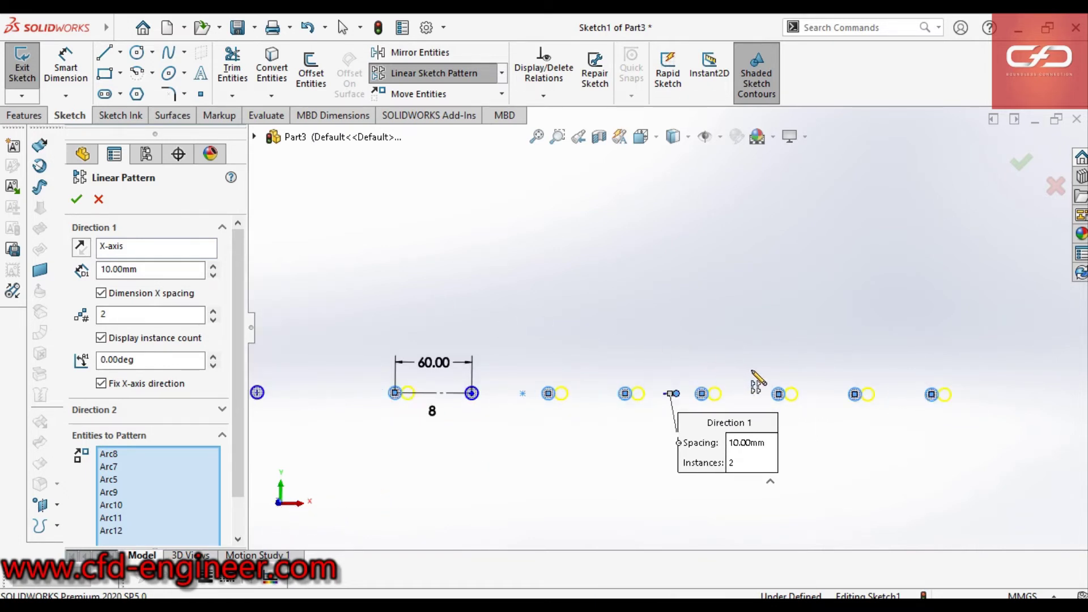
{"action": "scroll", "coordinate": [652, 381], "scroll_direction": "up", "scroll_amount": 1}
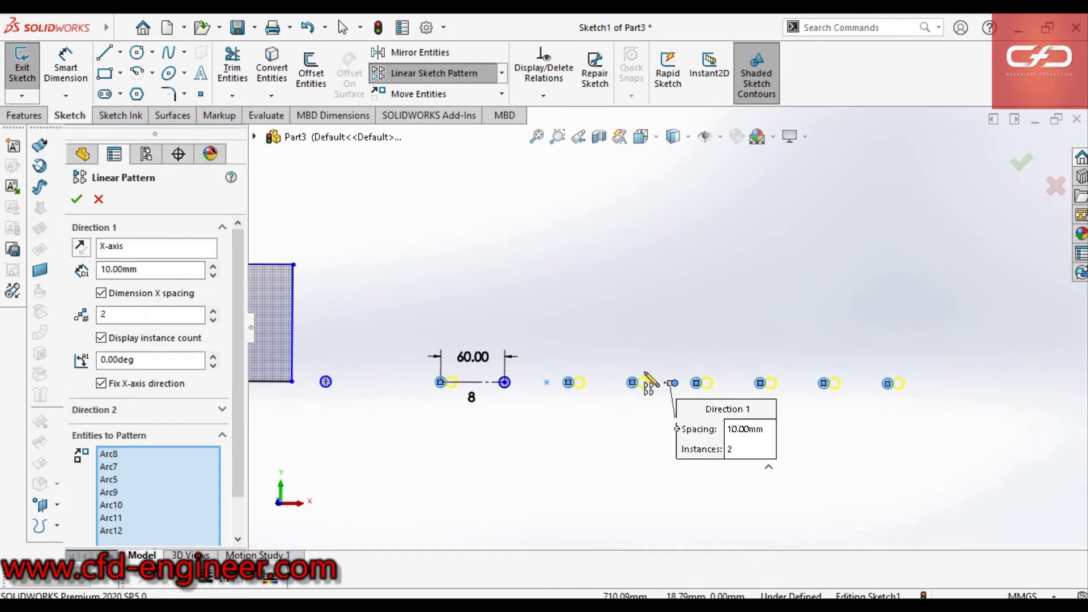
{"action": "left_click", "coordinate": [85, 249]}
- Reverse Direction 1 back to 360deg so previews sit right of each circle
{"action": "scroll", "coordinate": [612, 371], "scroll_direction": "down", "scroll_amount": 1}
{"action": "scroll", "coordinate": [561, 401], "scroll_direction": "down", "scroll_amount": 1}
{"action": "scroll", "coordinate": [562, 401], "scroll_direction": "down", "scroll_amount": 1}
{"action": "scroll", "coordinate": [562, 401], "scroll_direction": "down", "scroll_amount": 1}
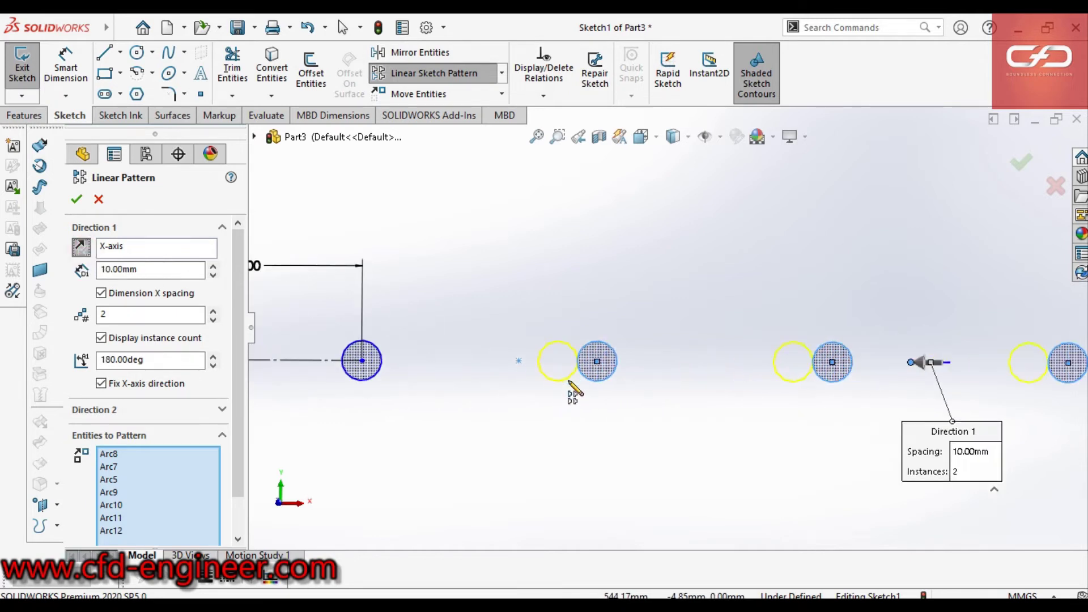
{"action": "left_click", "coordinate": [82, 248]}
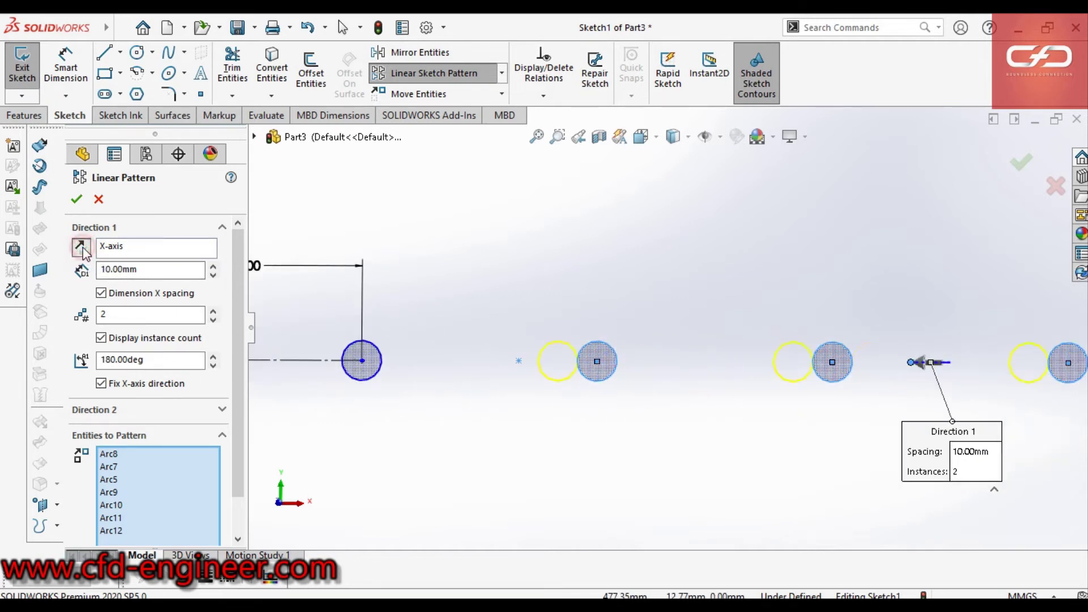
{"action": "left_click", "coordinate": [82, 249]}
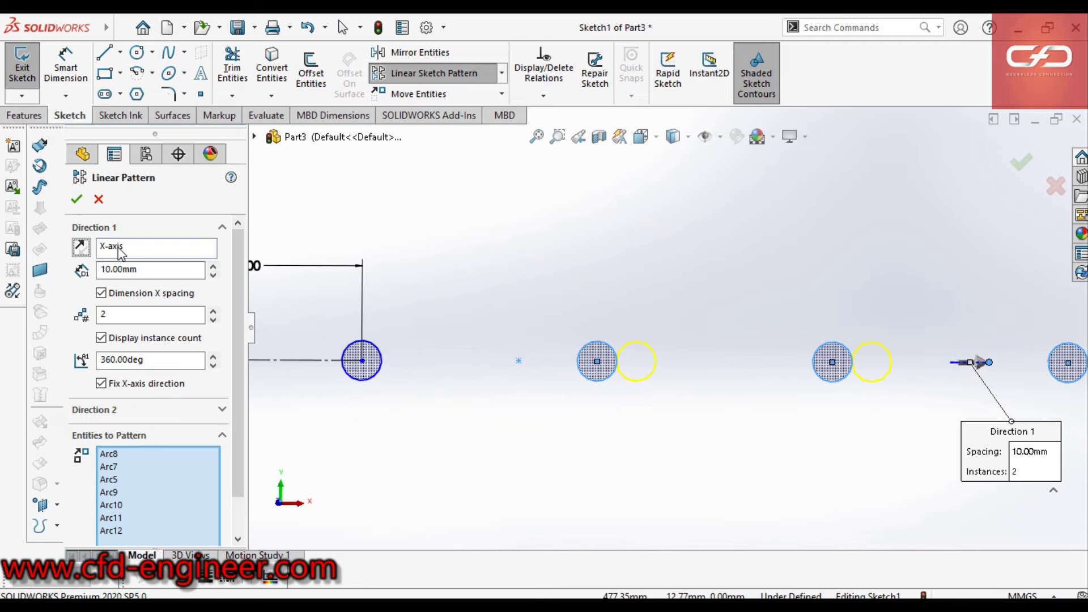
{"action": "scroll", "coordinate": [782, 310], "scroll_direction": "up", "scroll_amount": 2}
{"action": "left_click", "coordinate": [143, 360]}
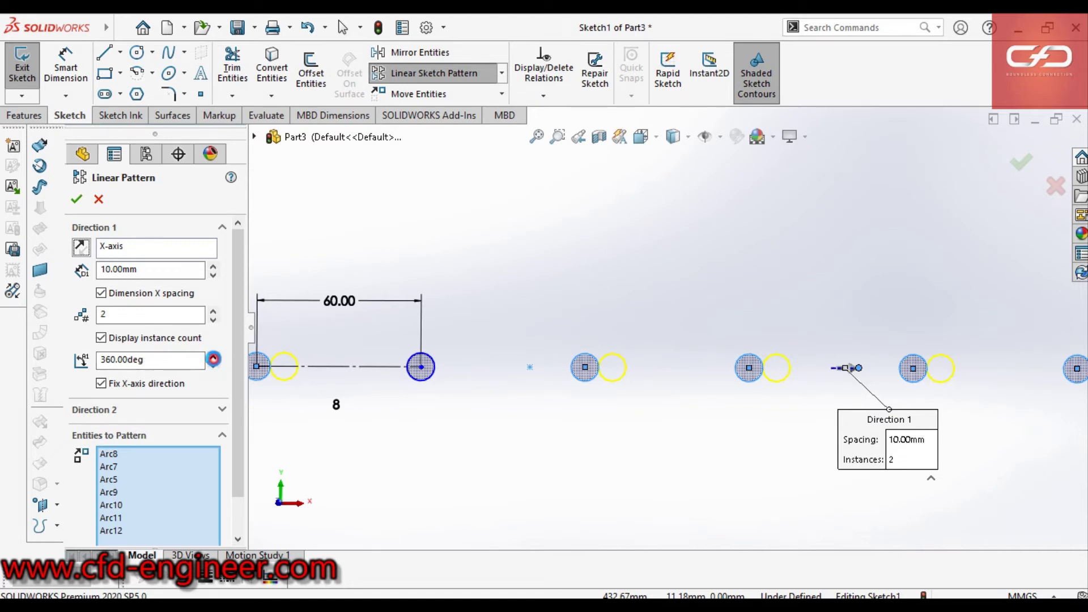
- Dismiss the out-of-range angle warning and step the pattern angle down to 326deg
{"action": "left_click", "coordinate": [213, 355]}
{"action": "left_click", "coordinate": [629, 349]}
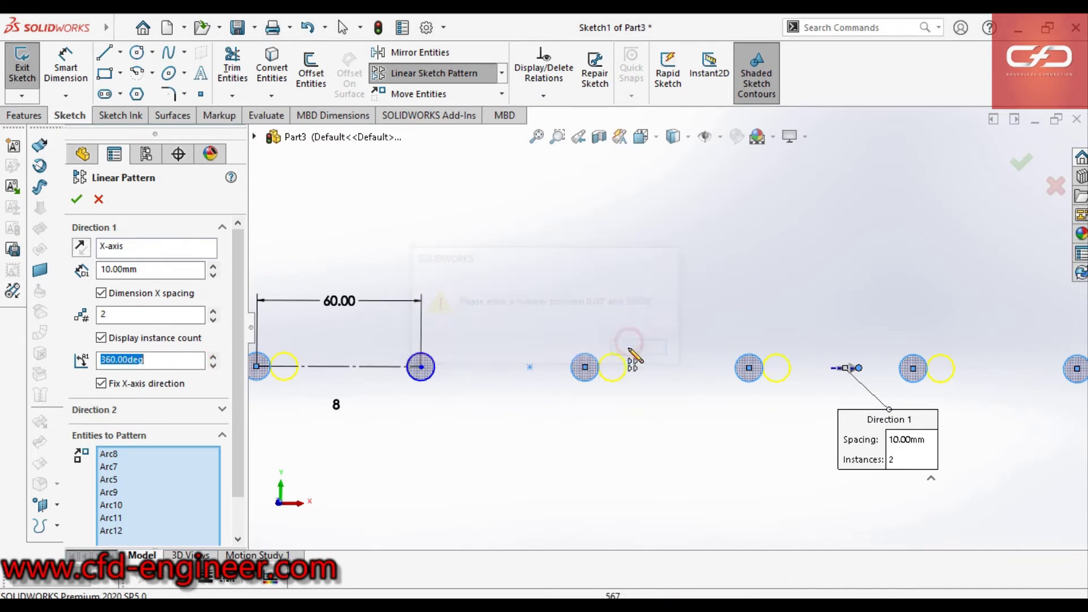
{"action": "left_click", "coordinate": [213, 366]}
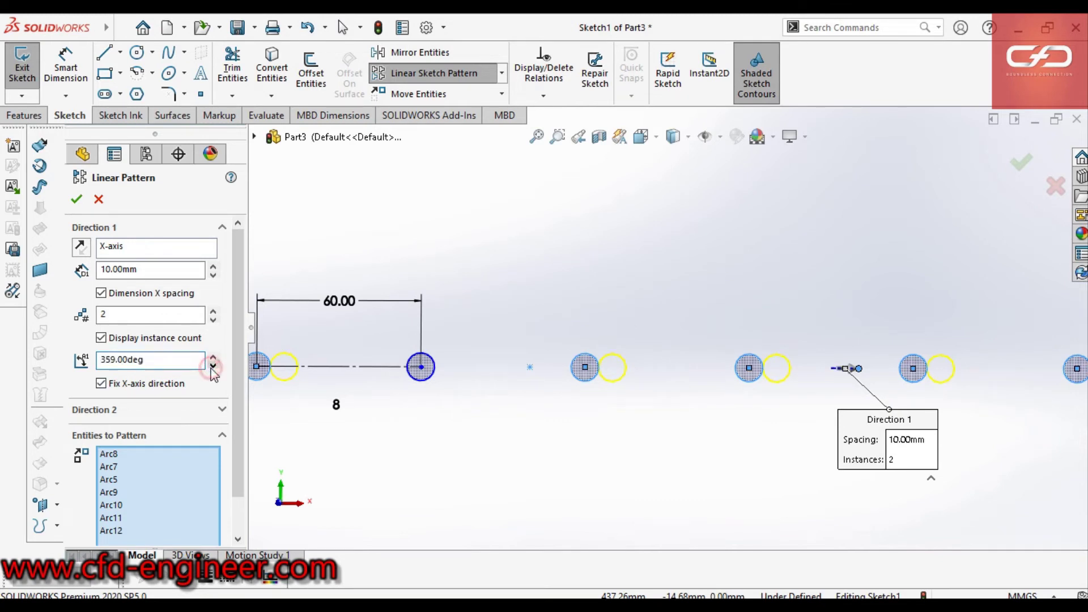
{"action": "left_click", "coordinate": [213, 366]}
{"action": "left_click", "coordinate": [213, 367]}
{"action": "left_click", "coordinate": [212, 367]}
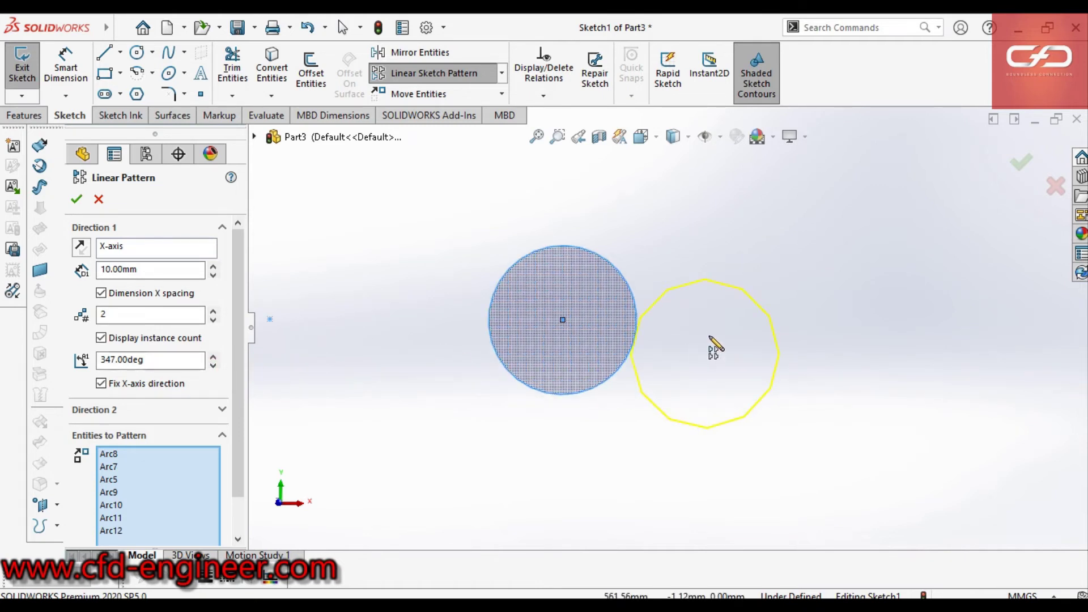
{"action": "left_click", "coordinate": [213, 367]}
{"action": "left_click", "coordinate": [213, 366]}
{"action": "left_click", "coordinate": [213, 367]}
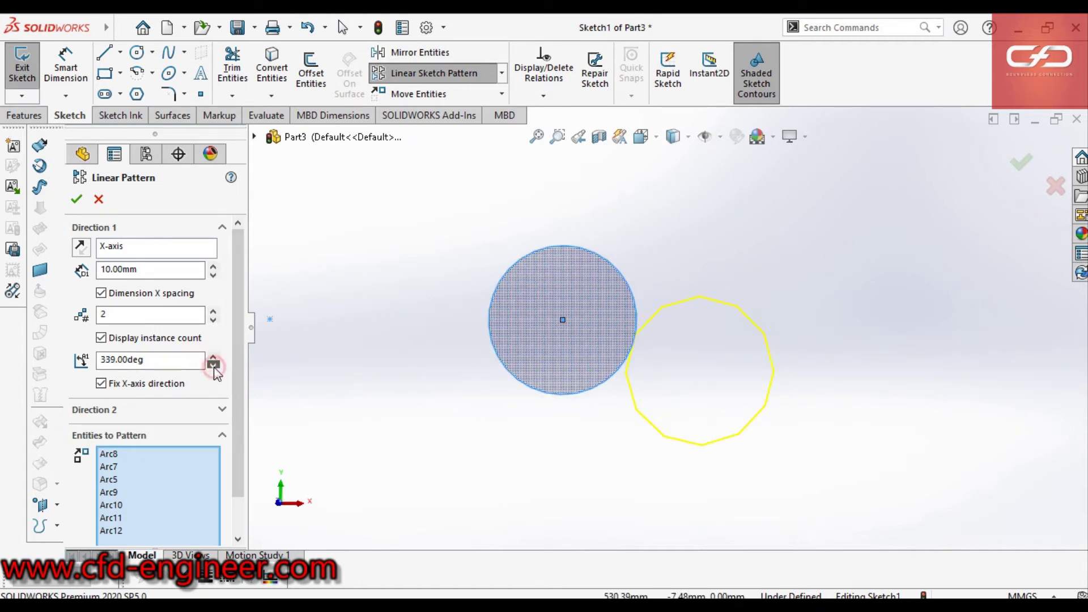
{"action": "left_click", "coordinate": [213, 367]}
{"action": "scroll", "coordinate": [649, 408], "scroll_direction": "up", "scroll_amount": 2}
{"action": "scroll", "coordinate": [661, 386], "scroll_direction": "up", "scroll_amount": 1}
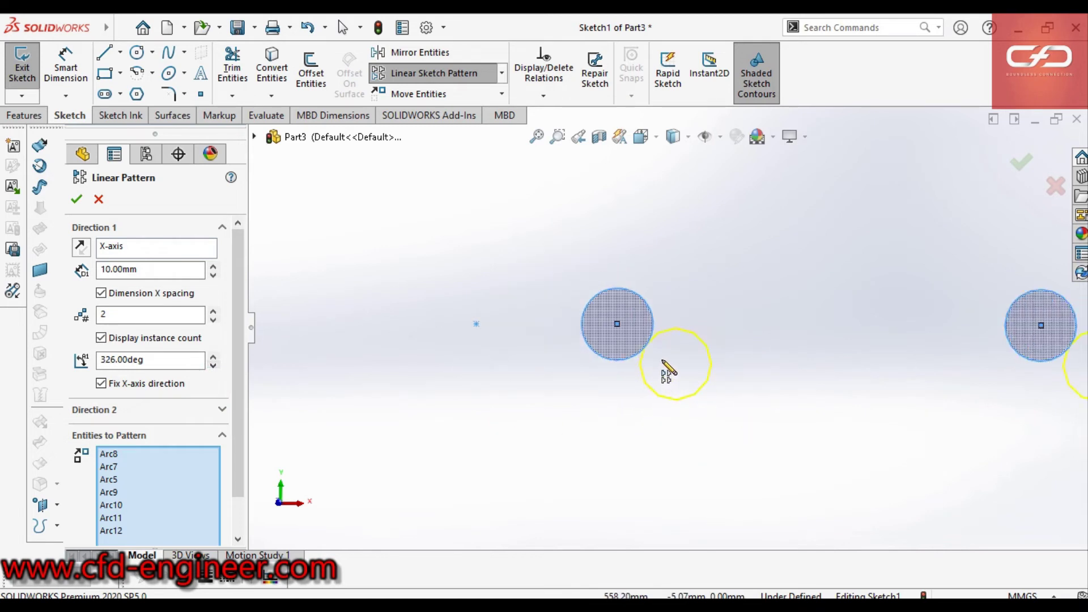
{"action": "scroll", "coordinate": [668, 369], "scroll_direction": "up", "scroll_amount": 2}
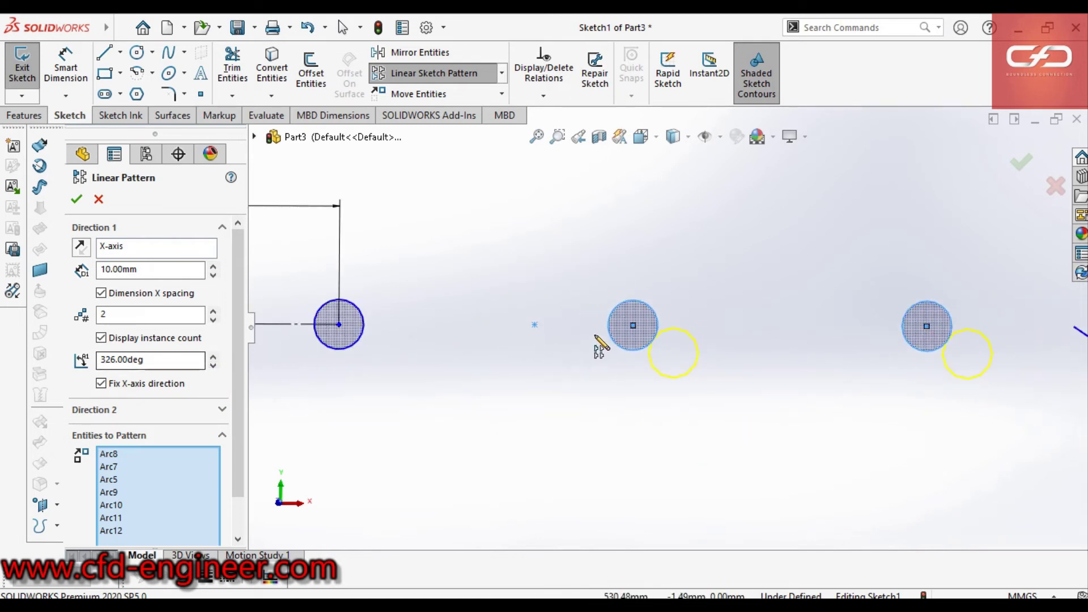
- Set the pattern angle to 270deg so copies appear directly below each circle
{"action": "left_click", "coordinate": [161, 356]}
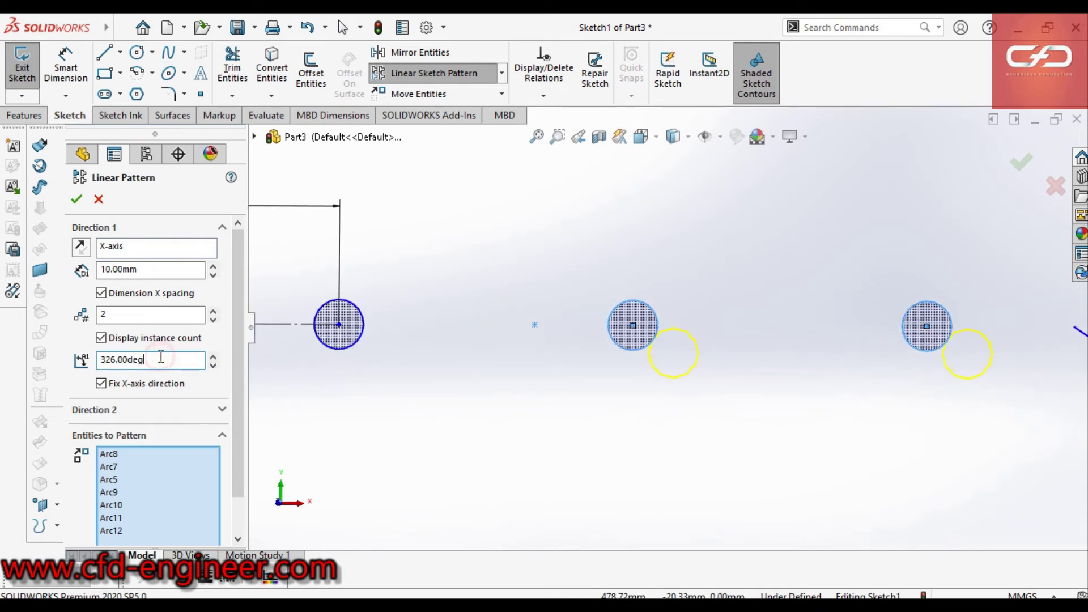
{"action": "double_click", "coordinate": [161, 356]}
{"action": "type", "text": "2"}
{"action": "key", "text": "Return"}
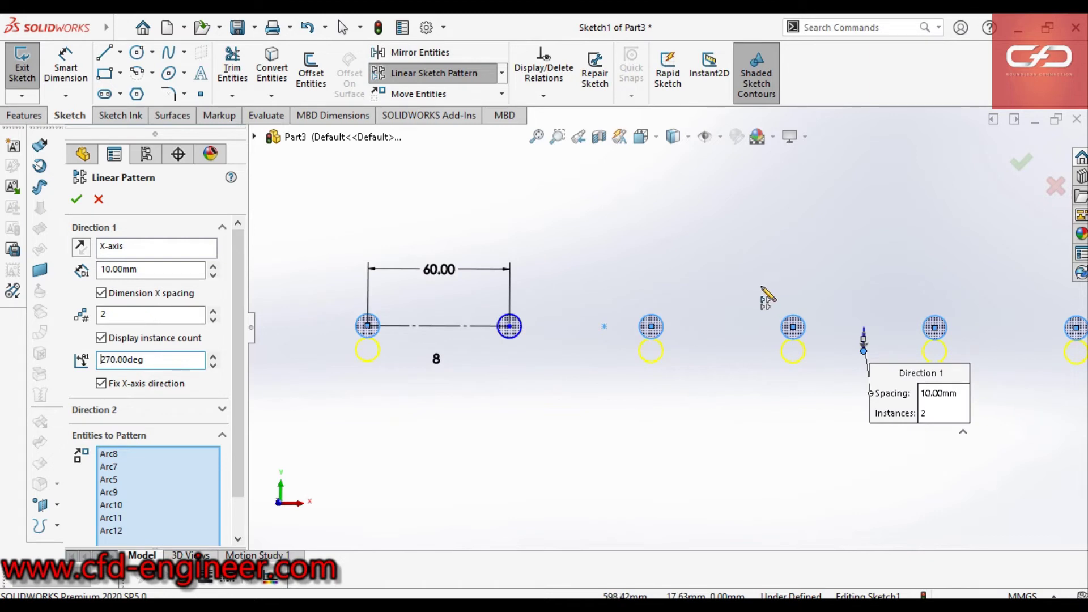
{"action": "scroll", "coordinate": [536, 348], "scroll_direction": "down", "scroll_amount": 2}
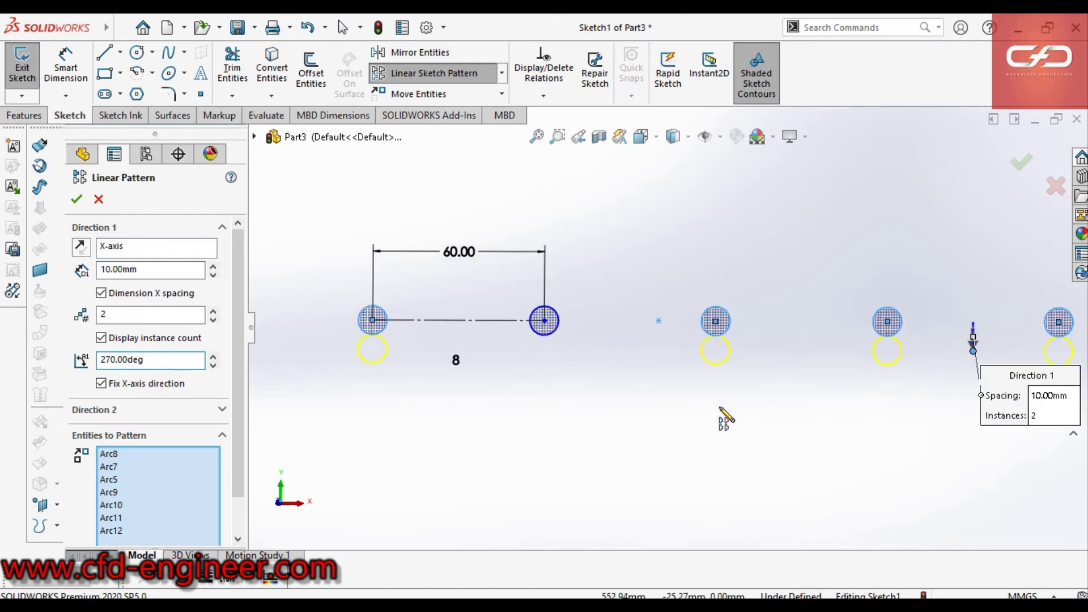
- Change the pattern spacing from 10.00 to 50.00 mm
{"action": "scroll", "coordinate": [719, 461], "scroll_direction": "up", "scroll_amount": 2}
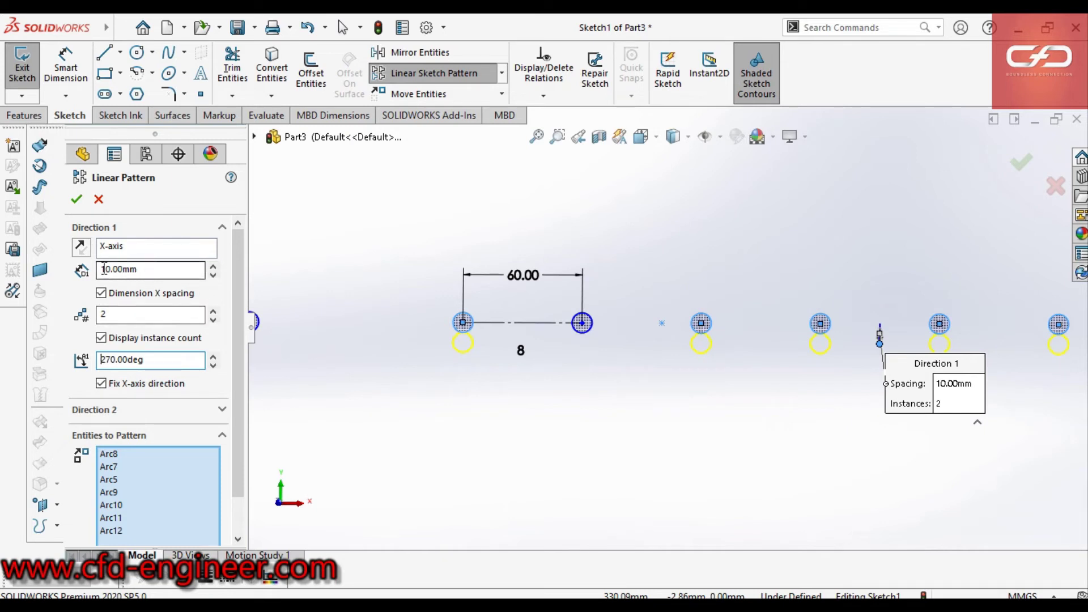
{"action": "double_click", "coordinate": [146, 269]}
{"action": "left_click", "coordinate": [185, 276]}
{"action": "double_click", "coordinate": [153, 270]}
{"action": "type", "text": "50"}
{"action": "key", "text": "Return"}
- Raise the Number of Instances to 4, previewing four rows of circles
{"action": "scroll", "coordinate": [639, 339], "scroll_direction": "up", "scroll_amount": 3}
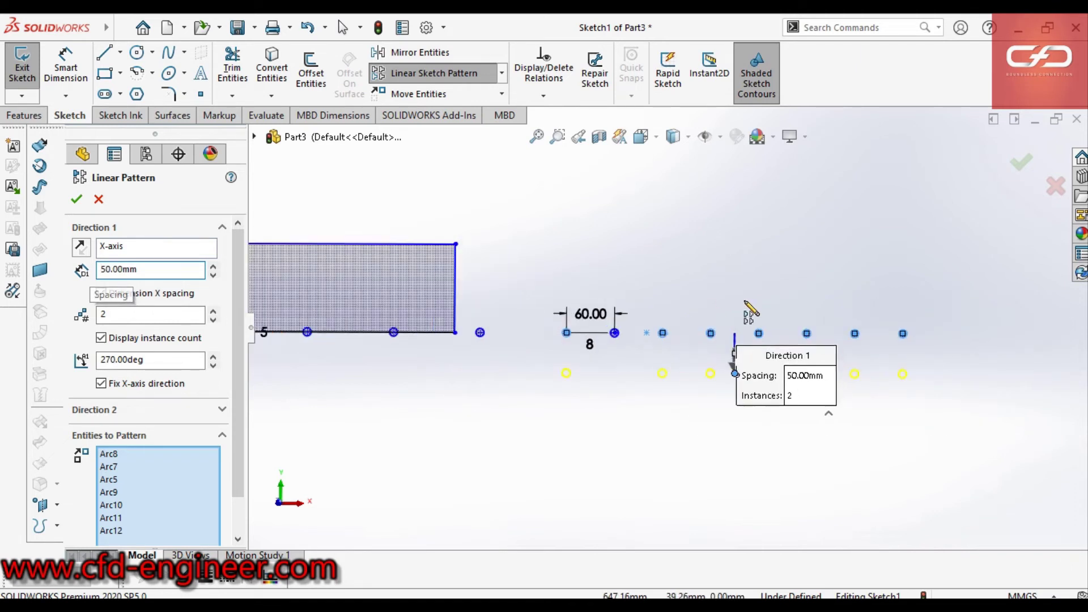
{"action": "scroll", "coordinate": [749, 309], "scroll_direction": "down", "scroll_amount": 1}
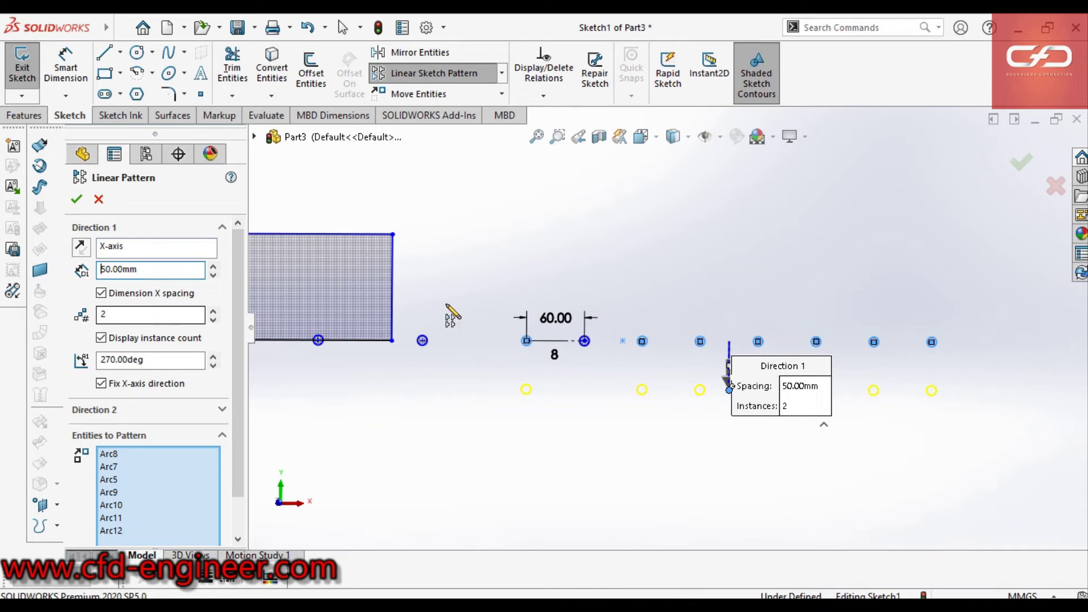
{"action": "scroll", "coordinate": [589, 343], "scroll_direction": "down", "scroll_amount": 3}
{"action": "scroll", "coordinate": [1008, 352], "scroll_direction": "up", "scroll_amount": 3}
{"action": "scroll", "coordinate": [1008, 352], "scroll_direction": "down", "scroll_amount": 2}
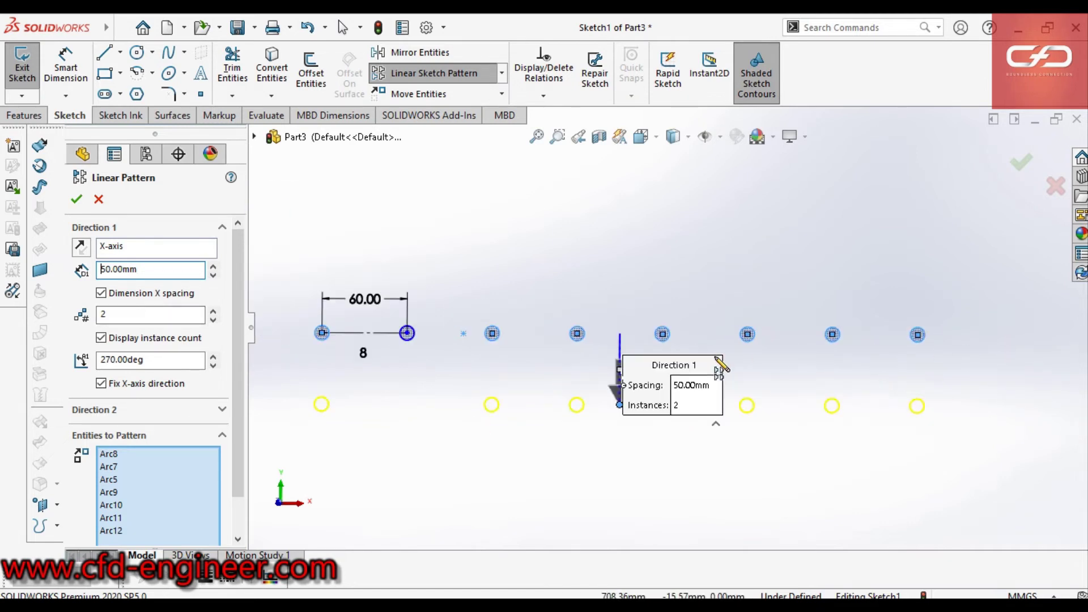
{"action": "left_click", "coordinate": [213, 310]}
{"action": "scroll", "coordinate": [759, 379], "scroll_direction": "up", "scroll_amount": 2}
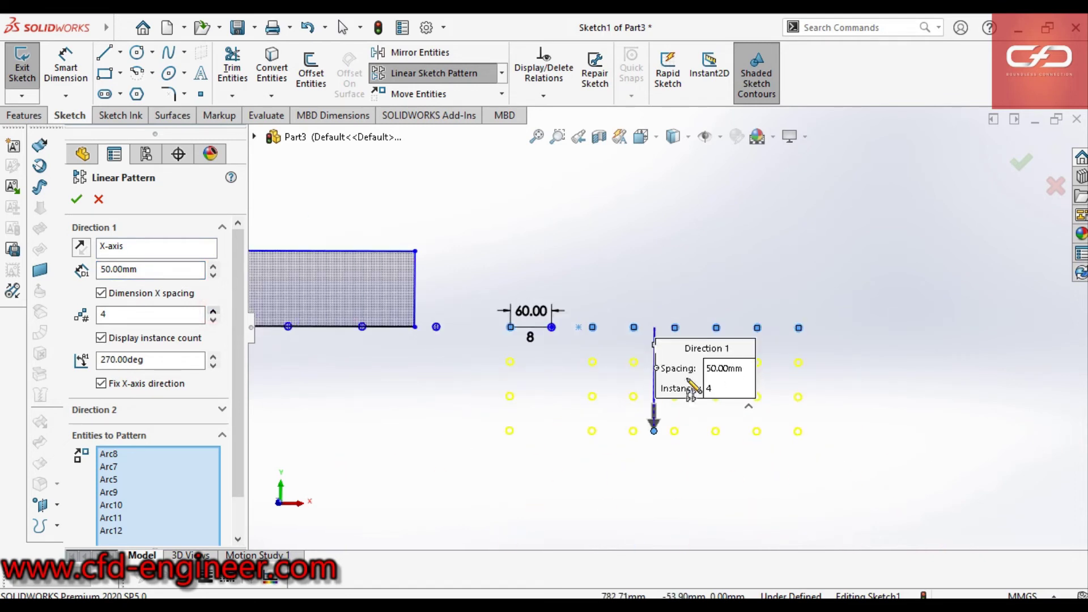
{"action": "scroll", "coordinate": [705, 376], "scroll_direction": "up", "scroll_amount": 1}
{"action": "scroll", "coordinate": [626, 369], "scroll_direction": "down", "scroll_amount": 2}
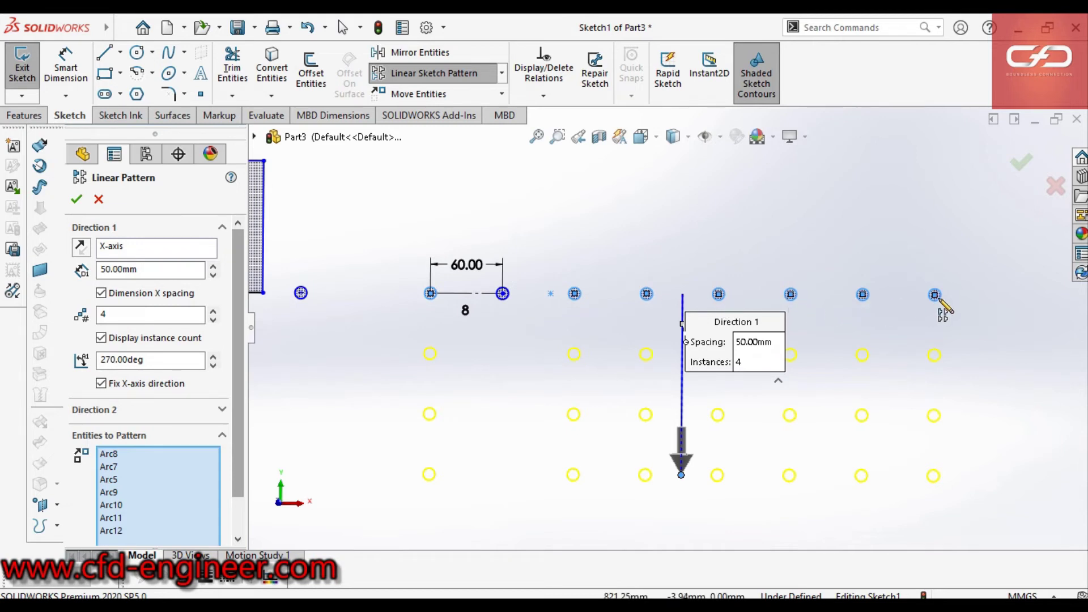
{"action": "left_click", "coordinate": [239, 346]}
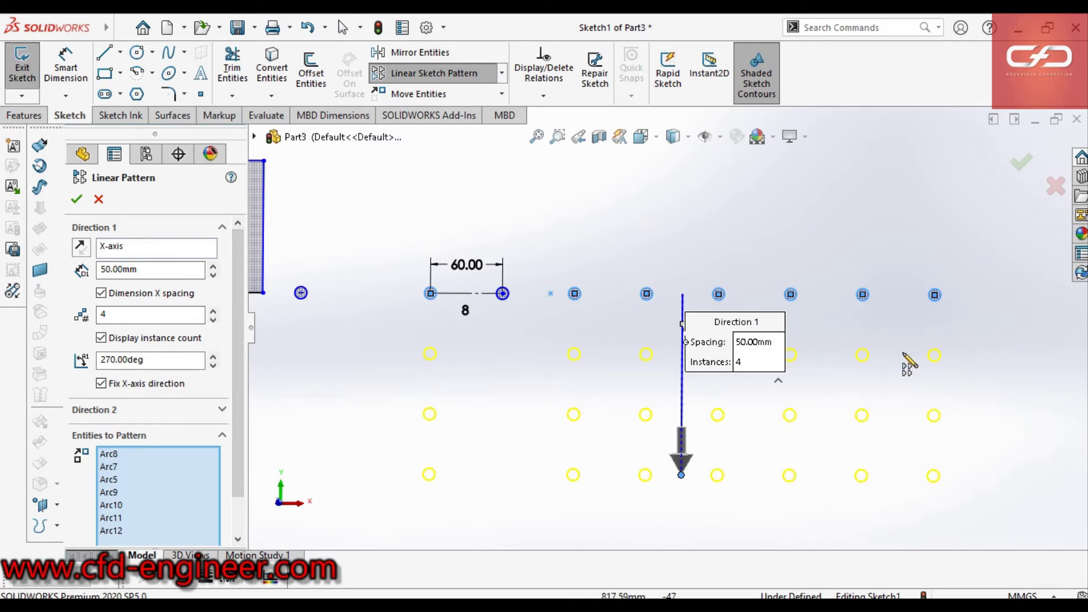
- Recentre the view and accept the downward pattern, creating the four-row circle grid
{"action": "middle_click_drag", "start_coordinate": [856, 445], "coordinate": [698, 384], "text": "ctrl"}
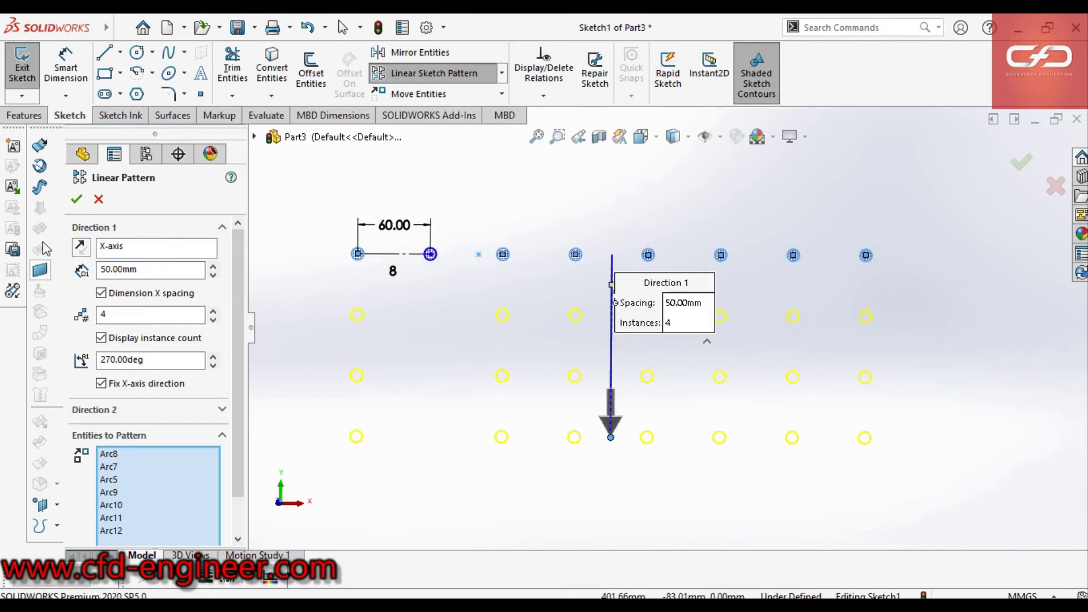
{"action": "left_click", "coordinate": [76, 199]}
{"action": "key", "text": "Escape"}
{"action": "scroll", "coordinate": [573, 477], "scroll_direction": "up", "scroll_amount": 2}
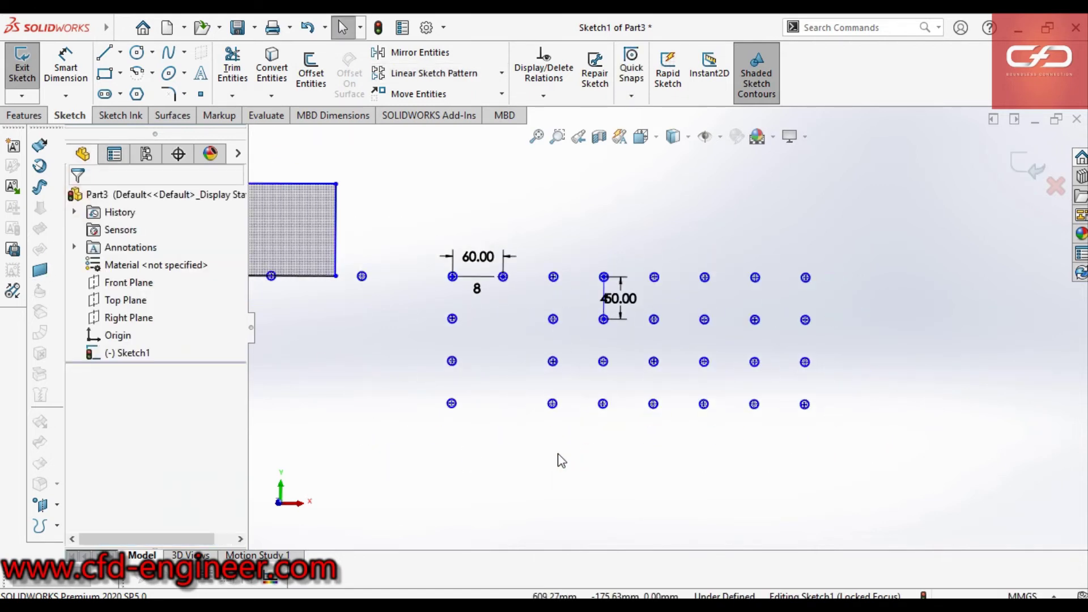
{"action": "scroll", "coordinate": [526, 338], "scroll_direction": "down", "scroll_amount": 1}
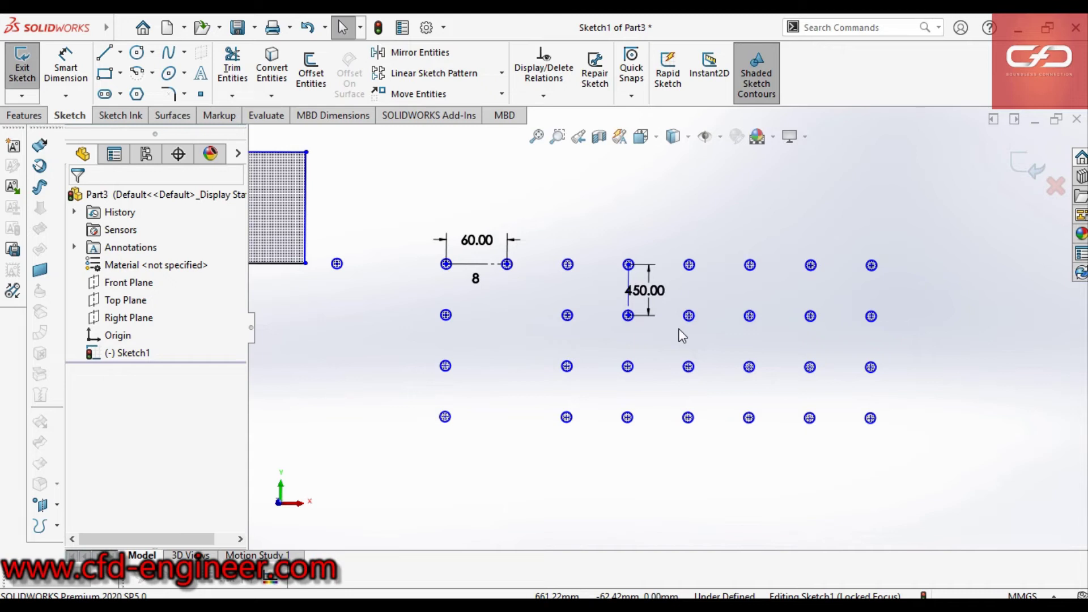
- Delete the rectangle, the grid of small circles and all their dimensions, leaving only the origin
{"action": "key", "text": "z"}
{"action": "key", "text": "z"}
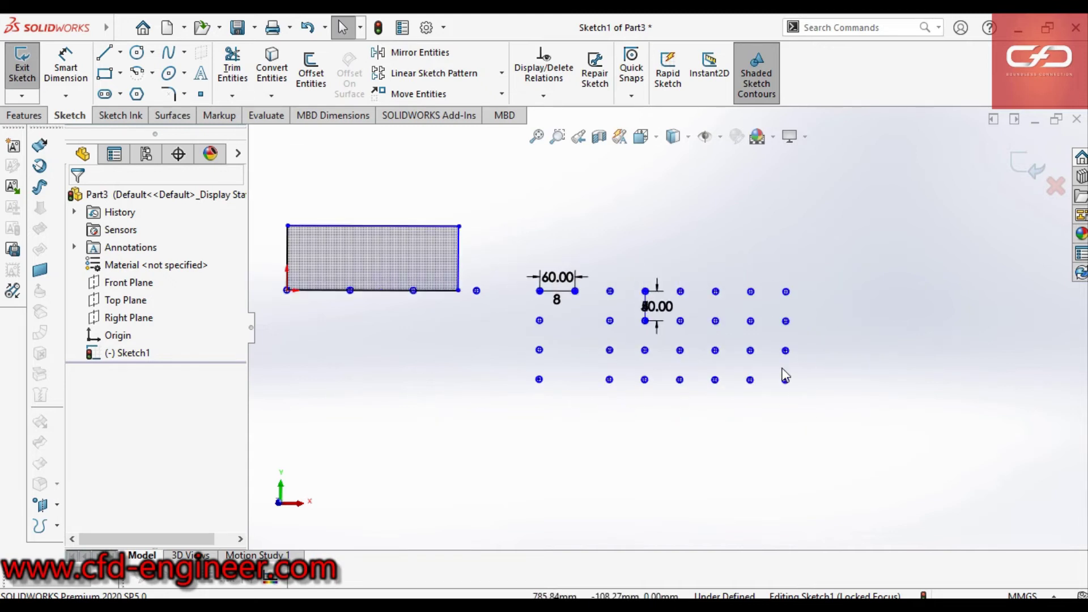
{"action": "key", "text": "z"}
{"action": "key", "text": "z"}
{"action": "scroll", "coordinate": [544, 304], "scroll_direction": "down", "scroll_amount": 1}
{"action": "left_click_drag", "start_coordinate": [863, 404], "coordinate": [318, 215]}
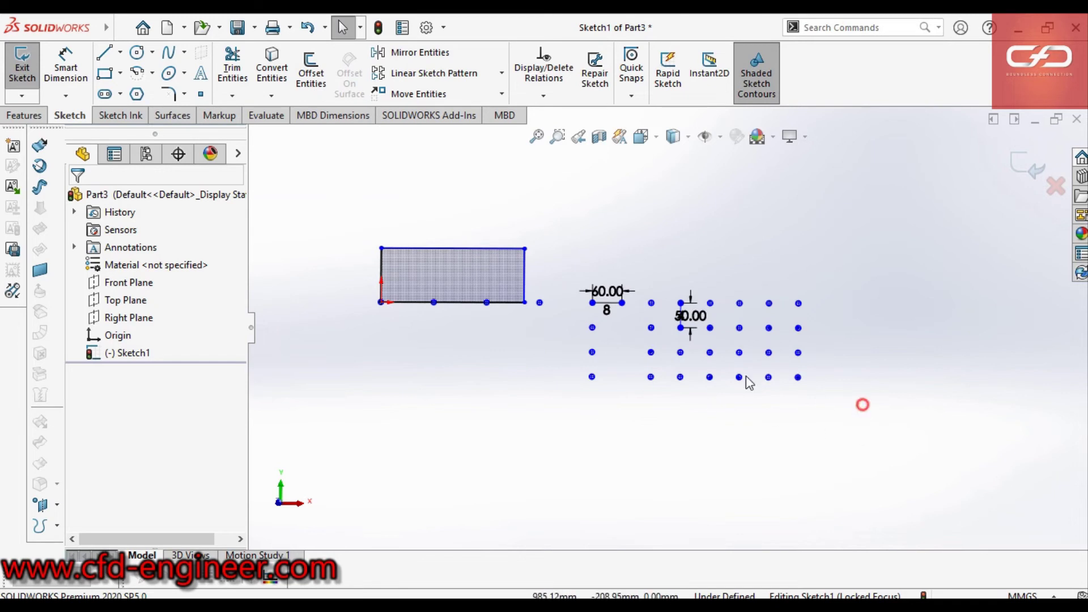
{"action": "left_click", "coordinate": [352, 223]}
{"action": "left_click_drag", "start_coordinate": [342, 216], "coordinate": [822, 406]}
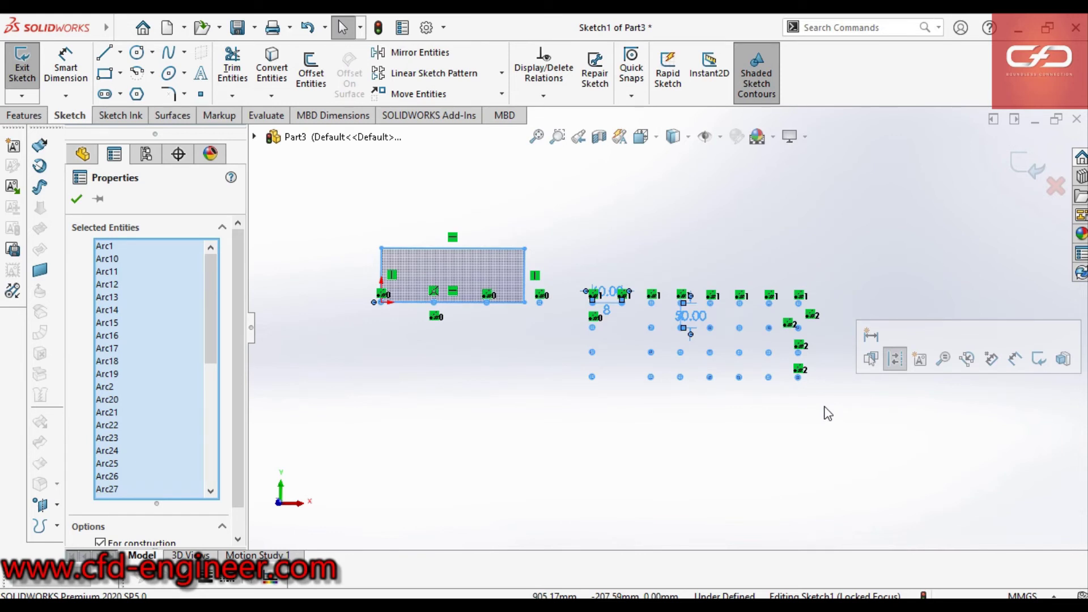
{"action": "right_click", "coordinate": [561, 226]}
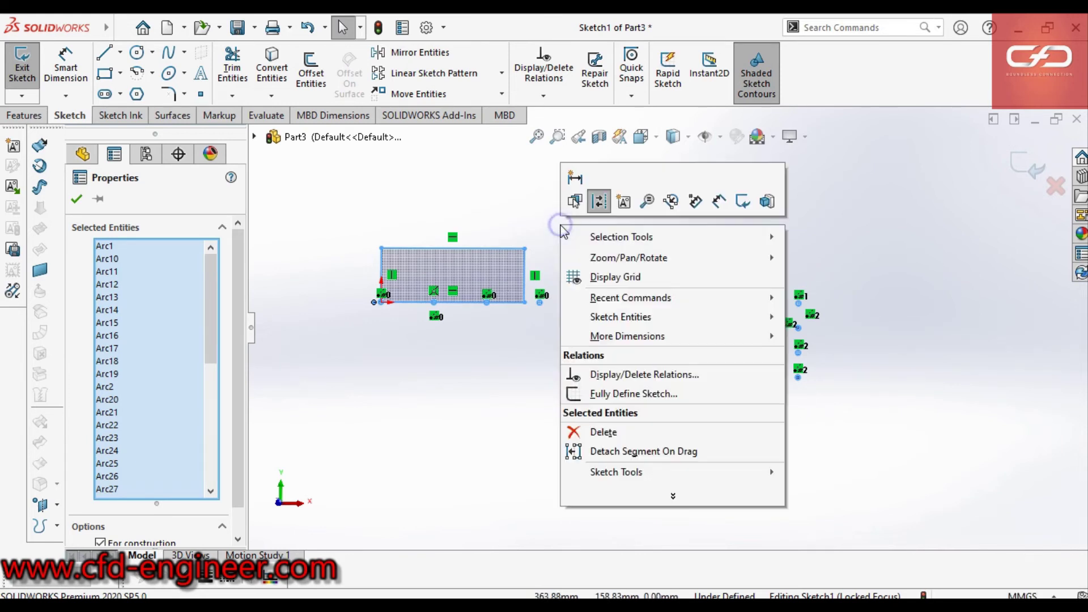
{"action": "left_click", "coordinate": [583, 434]}
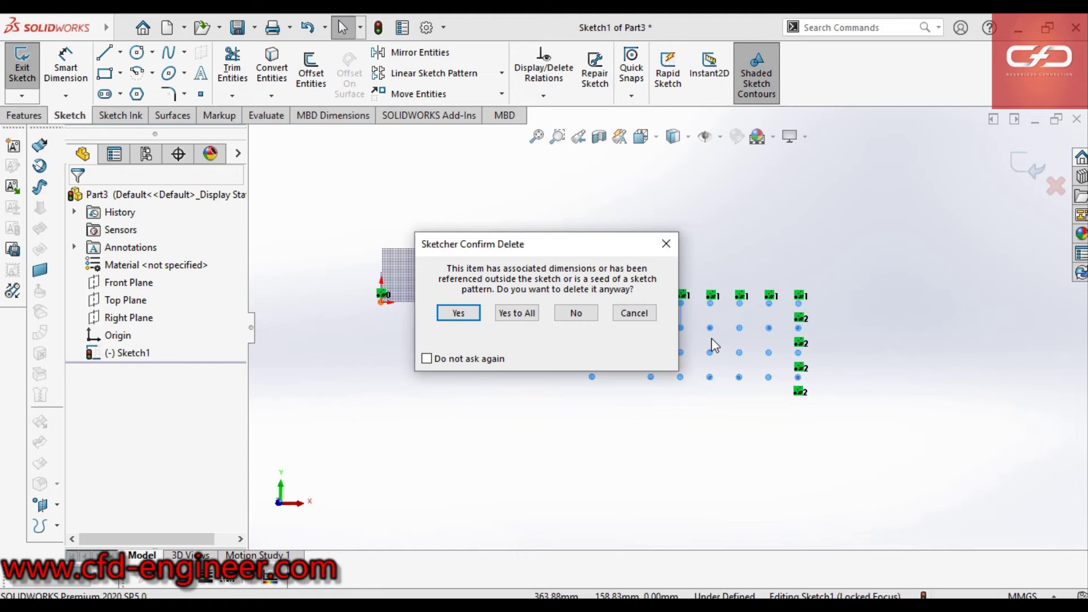
{"action": "left_click", "coordinate": [517, 313]}
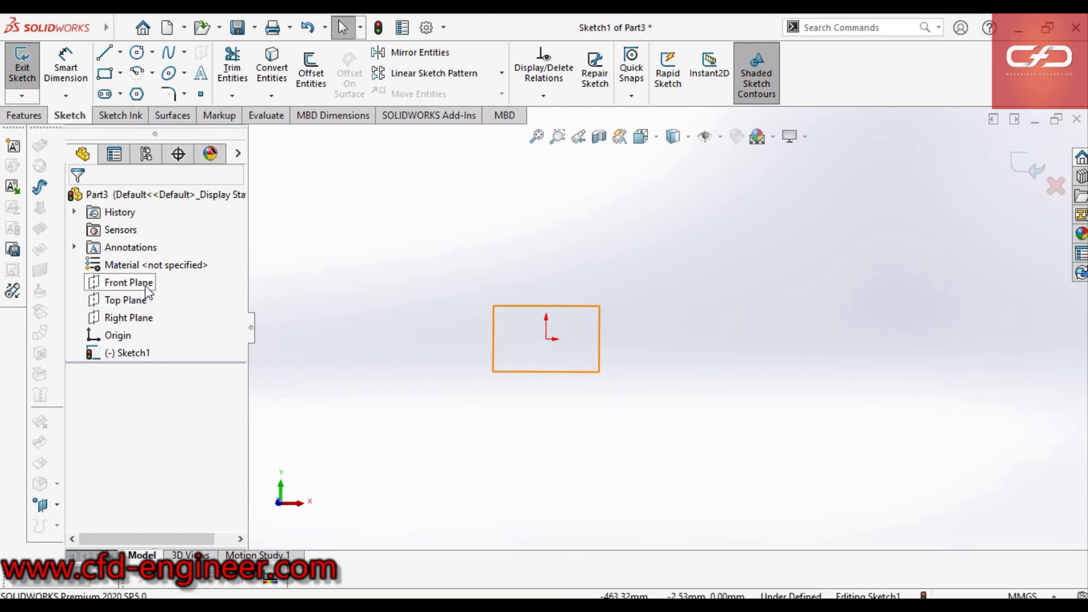
- Turn the view Normal To Sketch1 so the Front plane faces the screen
{"action": "mouse_move", "coordinate": [671, 323]}
{"action": "middle_mouse_down"}
{"action": "mouse_move", "coordinate": [617, 430]}
{"action": "mouse_move", "coordinate": [690, 325]}
{"action": "mouse_move", "coordinate": [770, 335]}
{"action": "mouse_move", "coordinate": [686, 369]}
{"action": "mouse_move", "coordinate": [637, 452]}
{"action": "mouse_move", "coordinate": [702, 391]}
{"action": "mouse_move", "coordinate": [756, 413]}
{"action": "mouse_move", "coordinate": [719, 442]}
{"action": "mouse_move", "coordinate": [658, 457]}
{"action": "mouse_move", "coordinate": [648, 448]}
{"action": "mouse_move", "coordinate": [719, 384]}
{"action": "mouse_move", "coordinate": [675, 414]}
{"action": "mouse_move", "coordinate": [634, 391]}
{"action": "middle_mouse_up"}
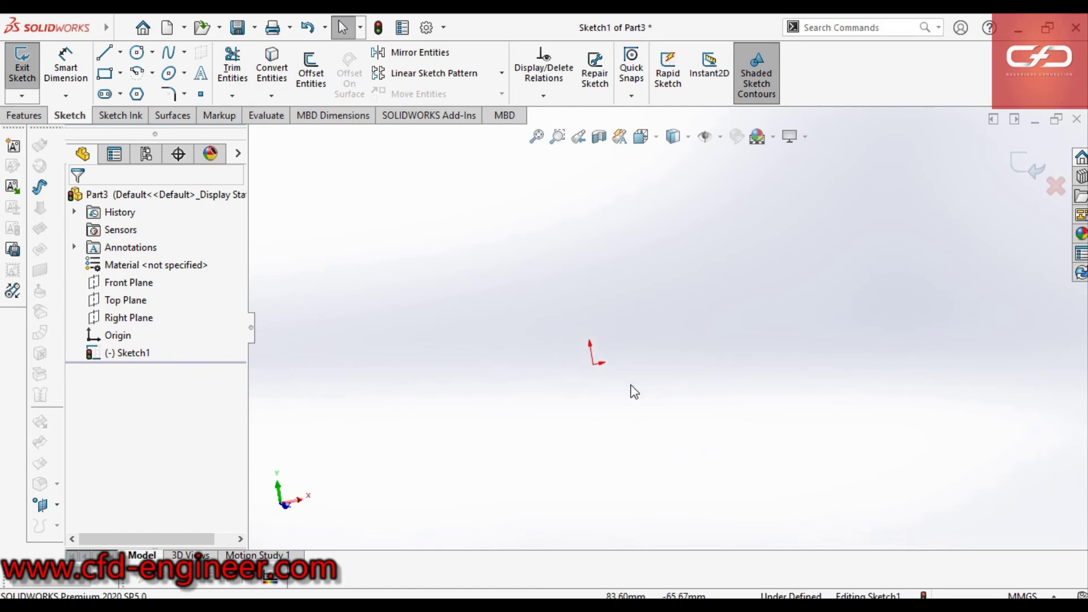
{"action": "left_click", "coordinate": [128, 357]}
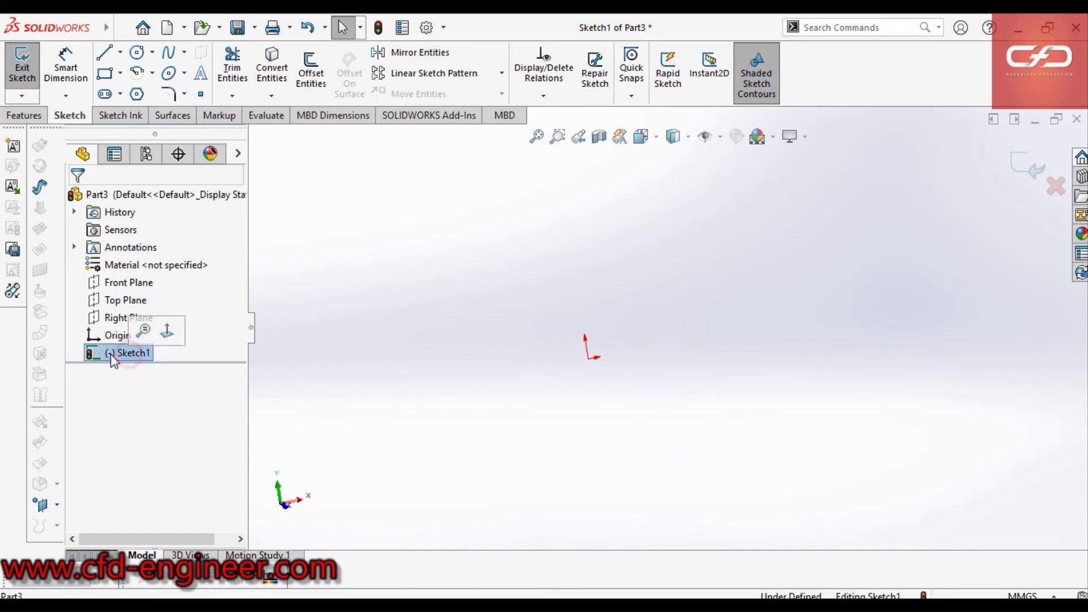
{"action": "left_click", "coordinate": [131, 354]}
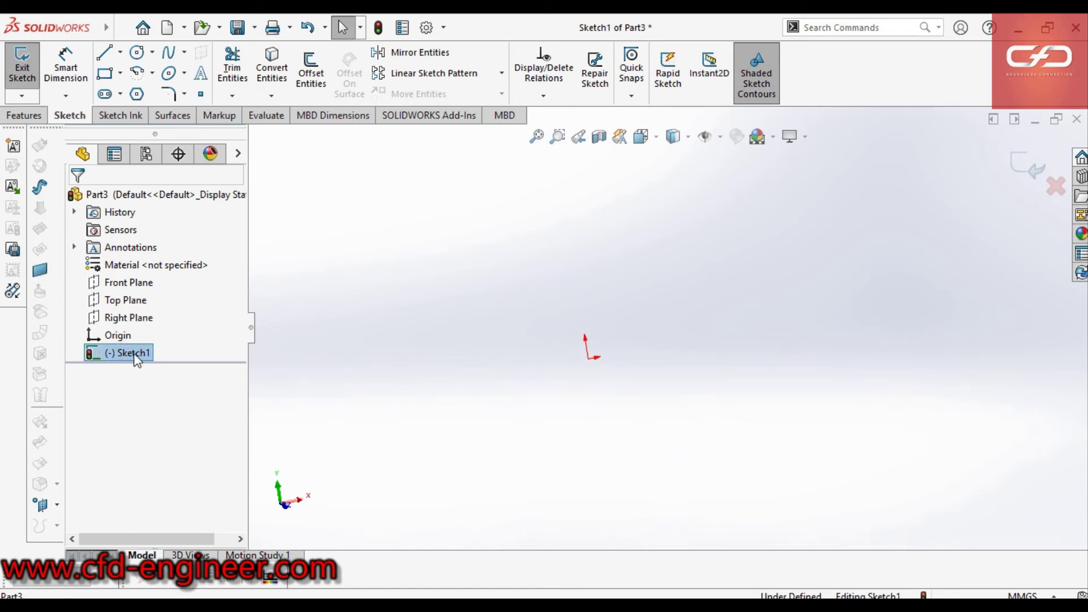
{"action": "right_click", "coordinate": [132, 354]}
{"action": "key", "text": "Escape"}
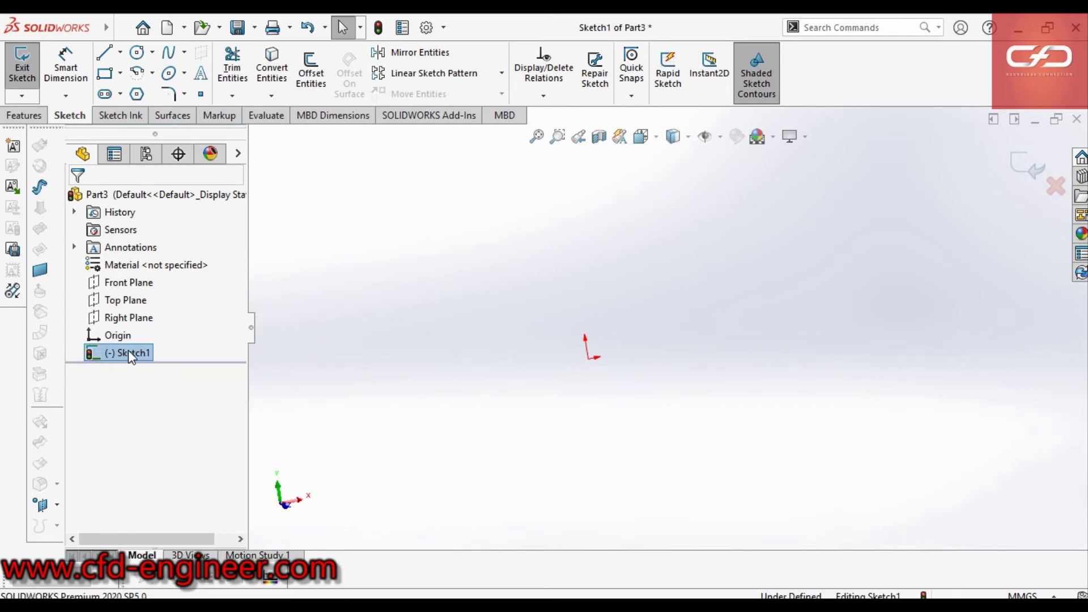
{"action": "left_click", "coordinate": [132, 354]}
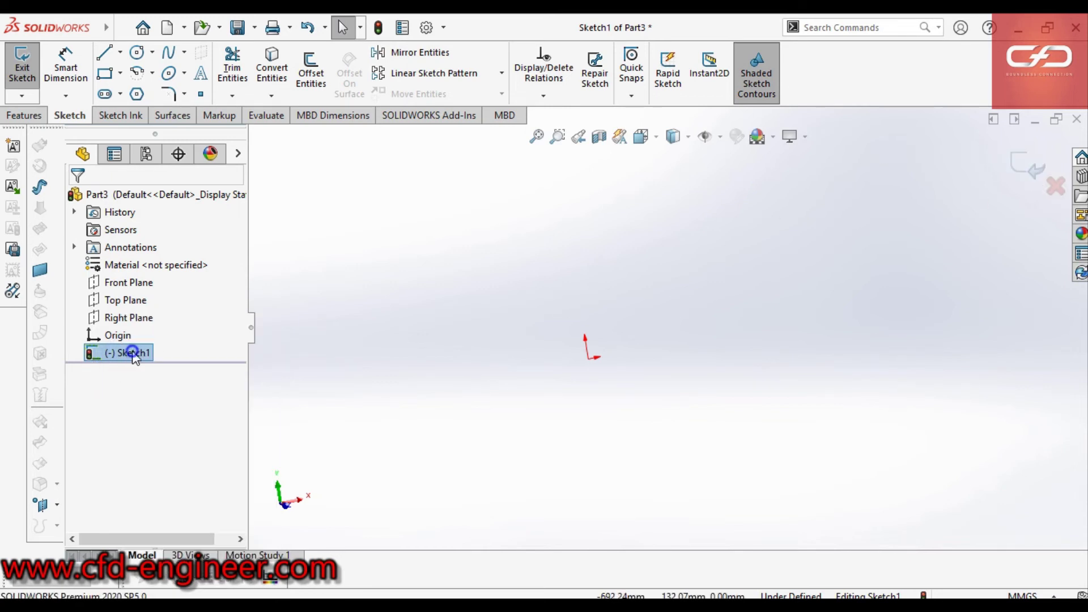
{"action": "right_click", "coordinate": [133, 353]}
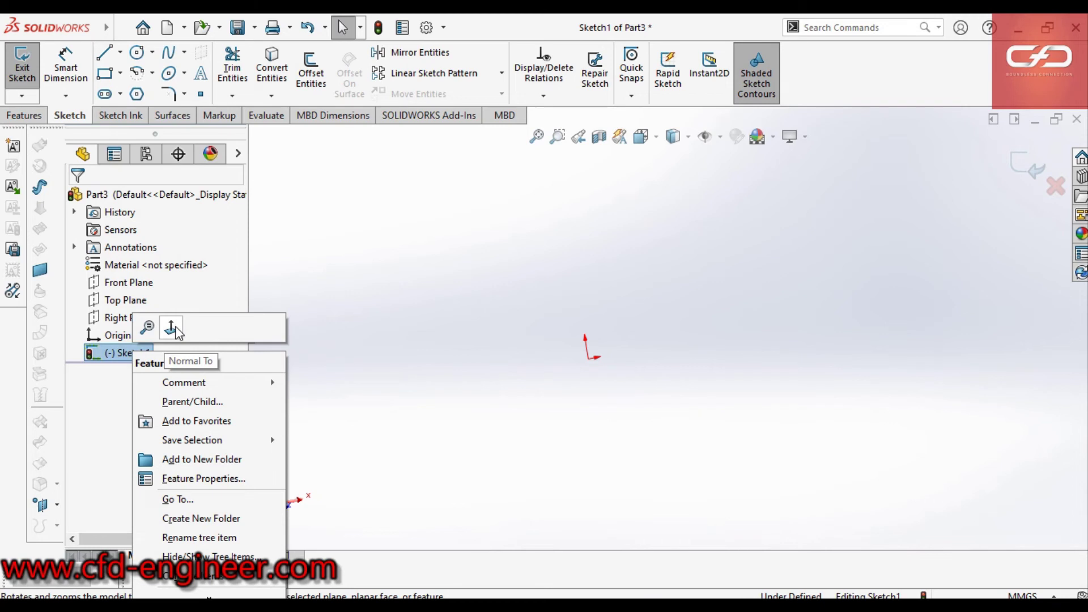
{"action": "left_click", "coordinate": [172, 328]}
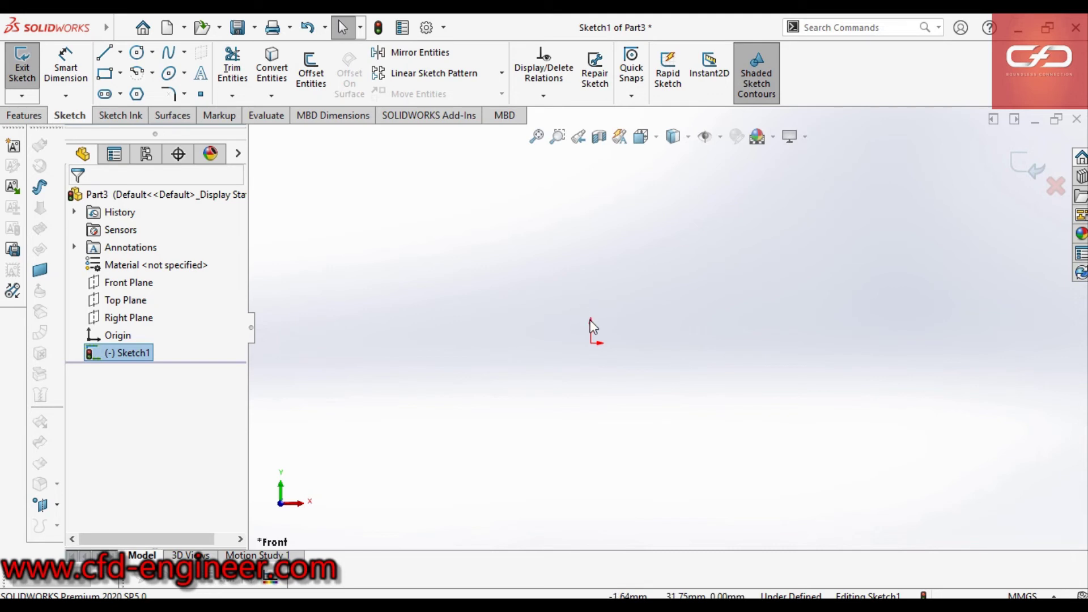
{"action": "left_click", "coordinate": [503, 75]}
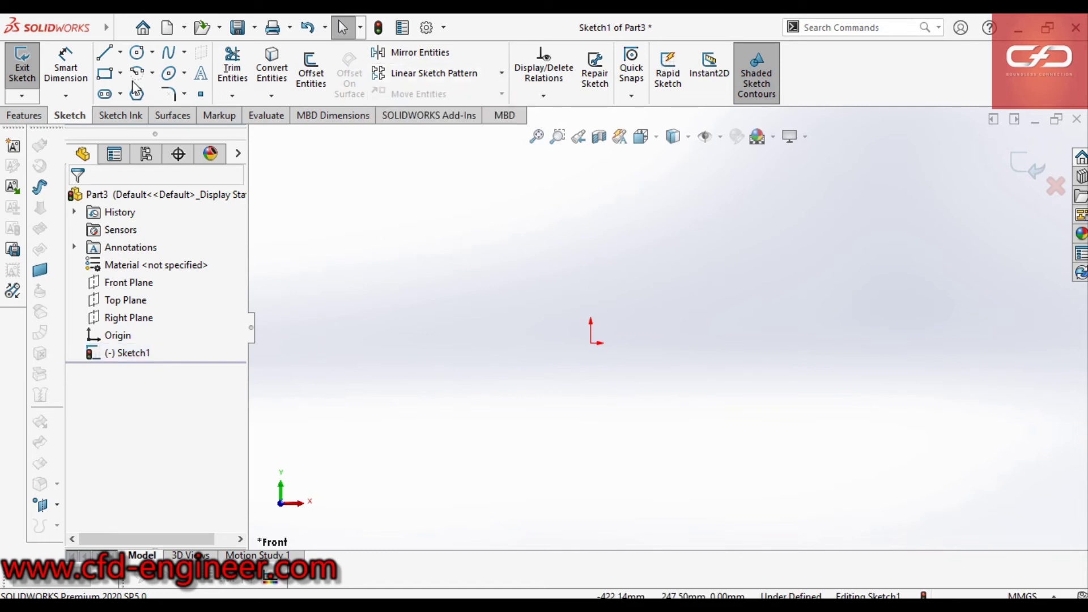
- Draw a large circle of roughly 475 mm radius centred on the origin
{"action": "left_click", "coordinate": [136, 53]}
{"action": "left_click", "coordinate": [591, 341]}
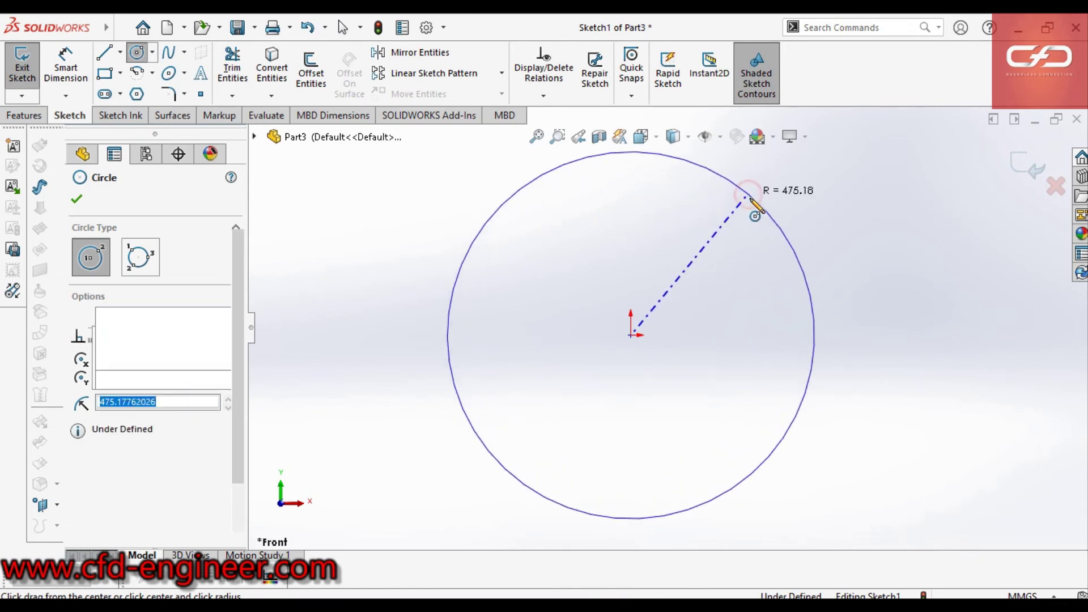
{"action": "left_click", "coordinate": [754, 204]}
{"action": "key", "text": "Escape"}
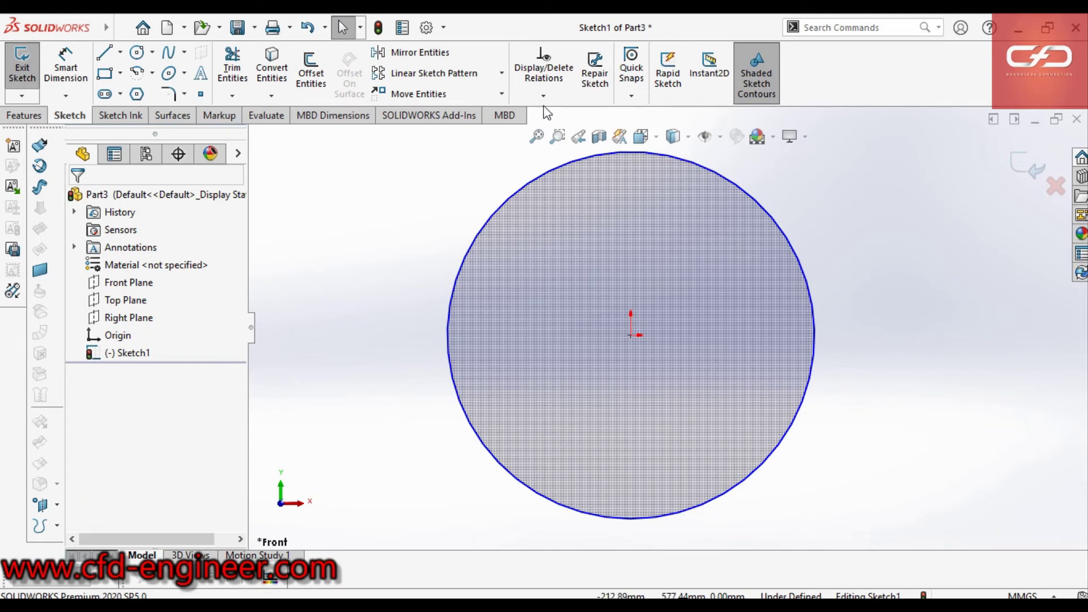
{"action": "left_click", "coordinate": [502, 72]}
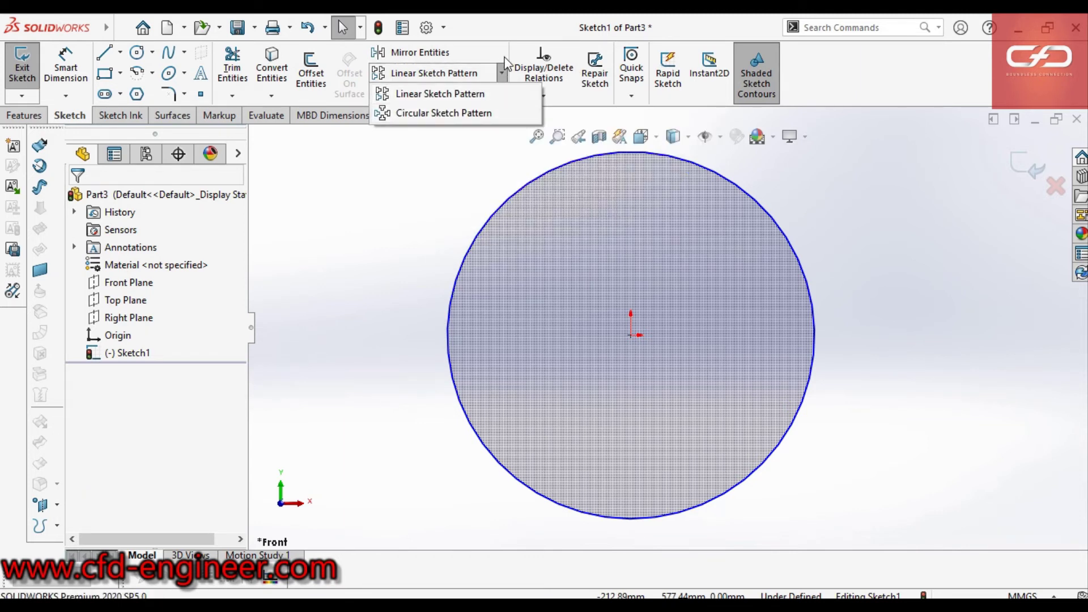
- Start a Circular Sketch Pattern, then cancel it and return to the Circle tool
{"action": "left_click", "coordinate": [511, 32]}
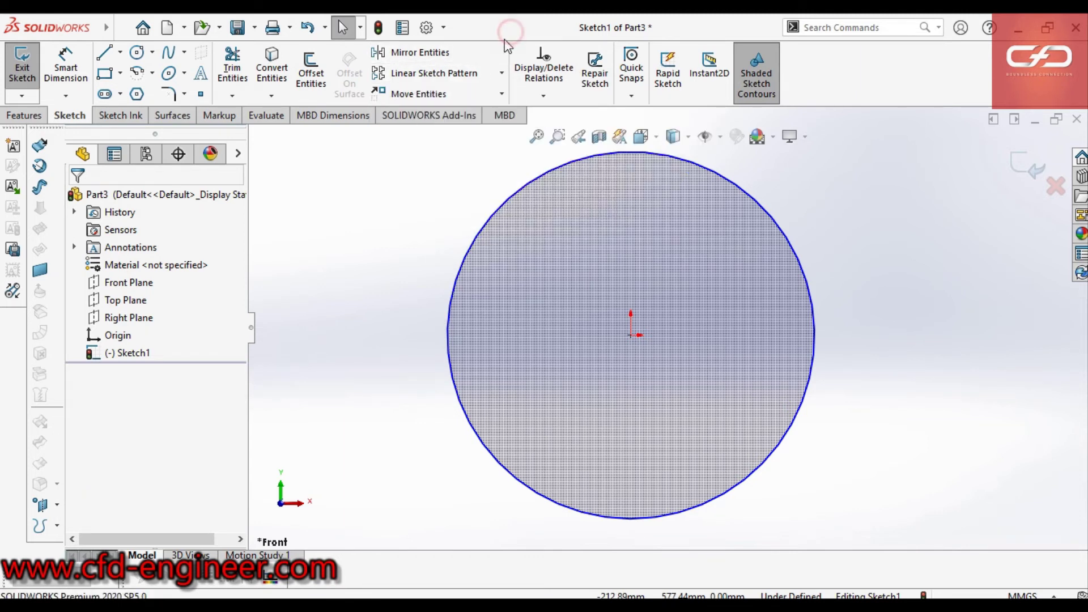
{"action": "left_click", "coordinate": [502, 73]}
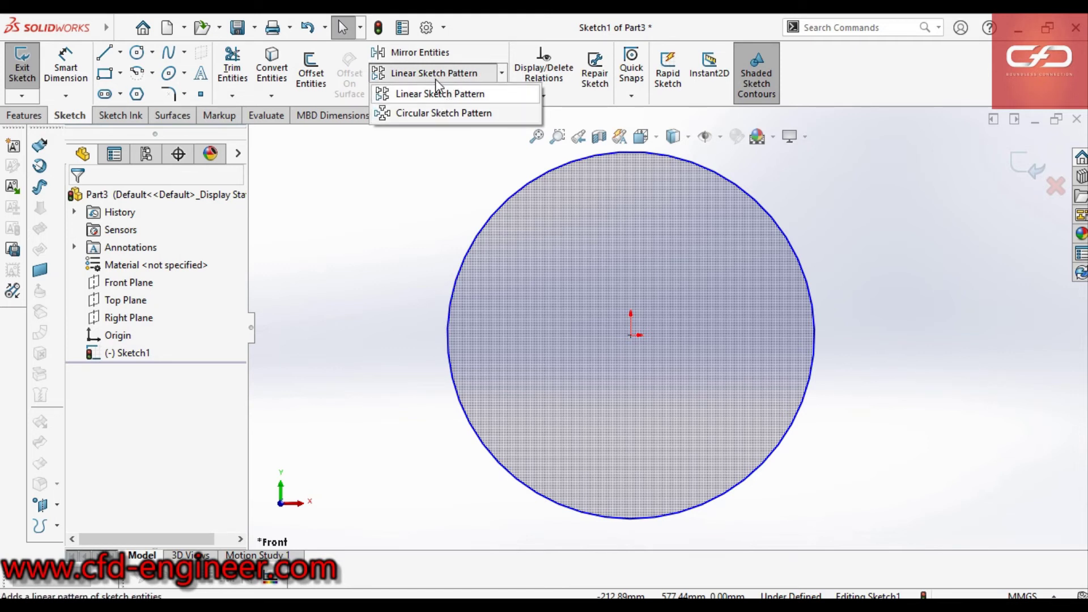
{"action": "left_click", "coordinate": [433, 114]}
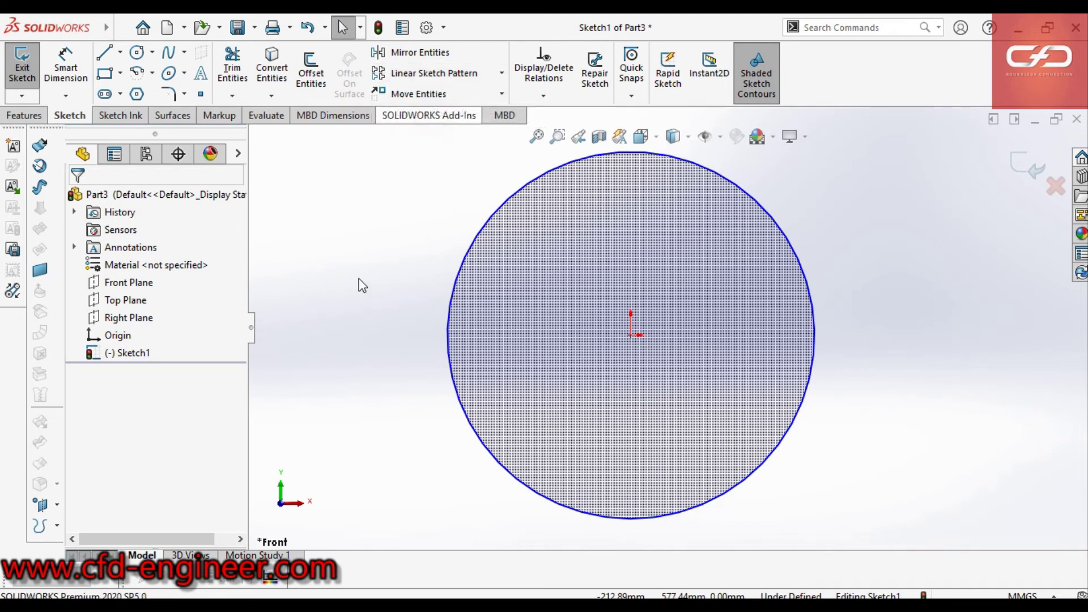
{"action": "left_click_drag", "start_coordinate": [236, 251], "coordinate": [237, 269]}
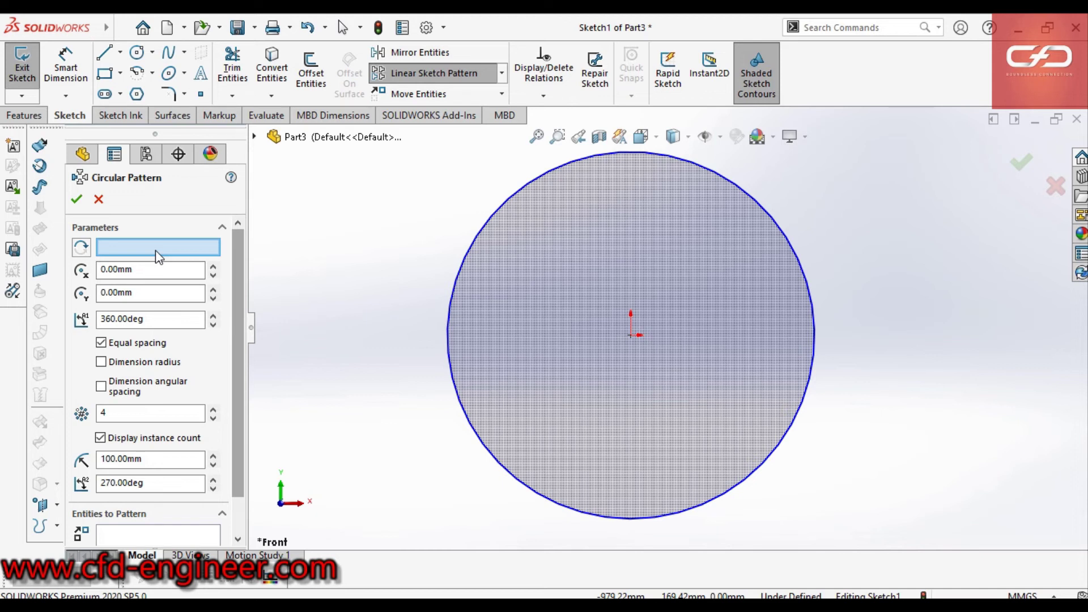
{"action": "left_click", "coordinate": [137, 53]}
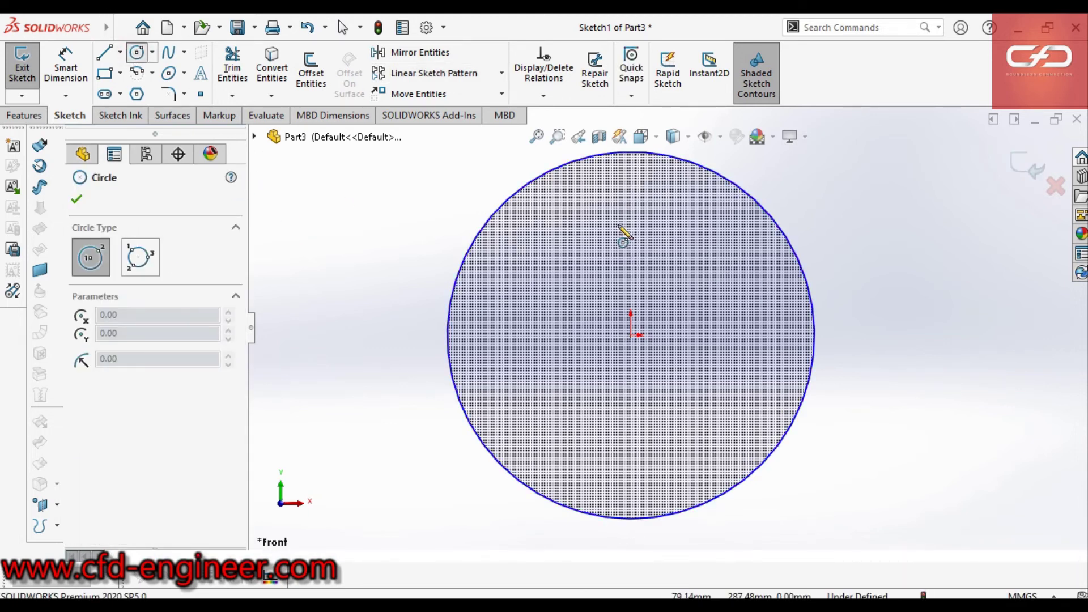
- Draw a small circle about 412.8 below the origin, just inside the large circle's bottom
{"action": "scroll", "coordinate": [640, 377], "scroll_direction": "down", "scroll_amount": 1}
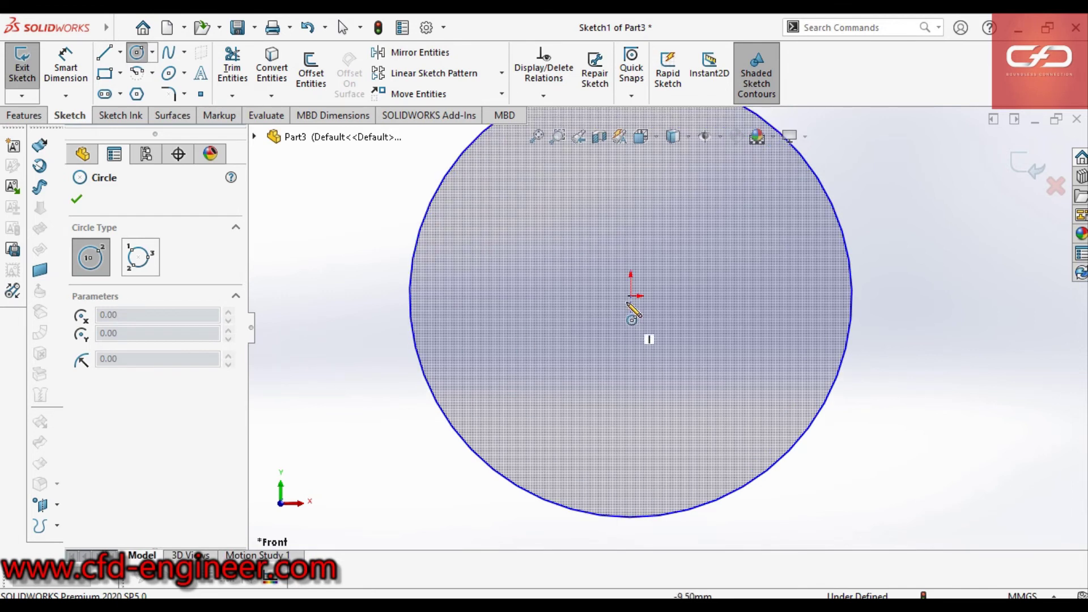
{"action": "left_click", "coordinate": [631, 488]}
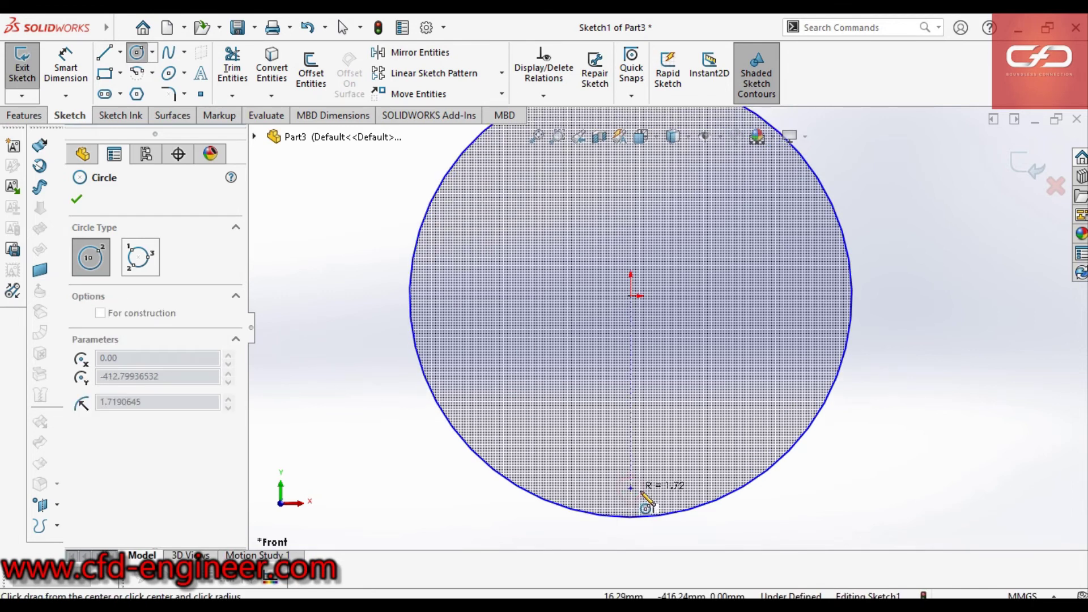
{"action": "key", "text": "Escape"}
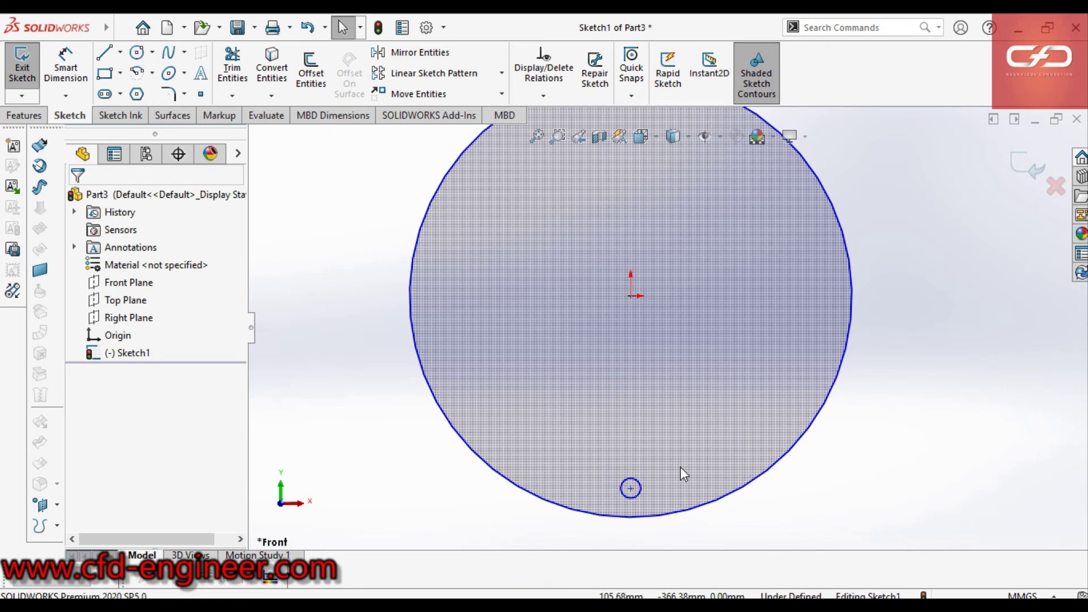
{"action": "scroll", "coordinate": [706, 369], "scroll_direction": "up", "scroll_amount": 1}
{"action": "scroll", "coordinate": [693, 261], "scroll_direction": "up", "scroll_amount": 1}
{"action": "scroll", "coordinate": [662, 327], "scroll_direction": "down", "scroll_amount": 1}
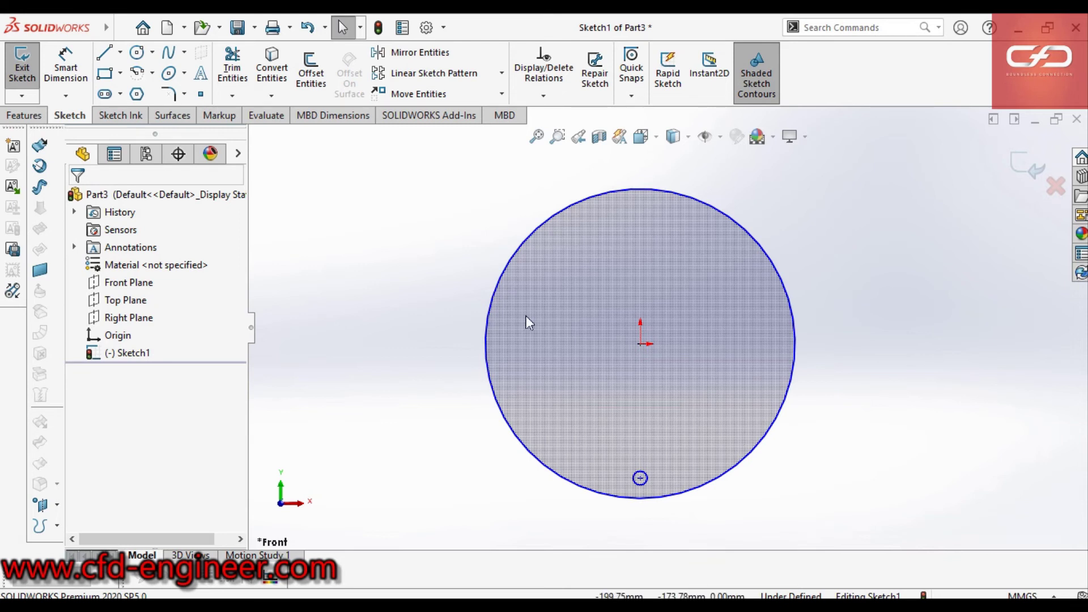
{"action": "scroll", "coordinate": [662, 395], "scroll_direction": "down", "scroll_amount": 1}
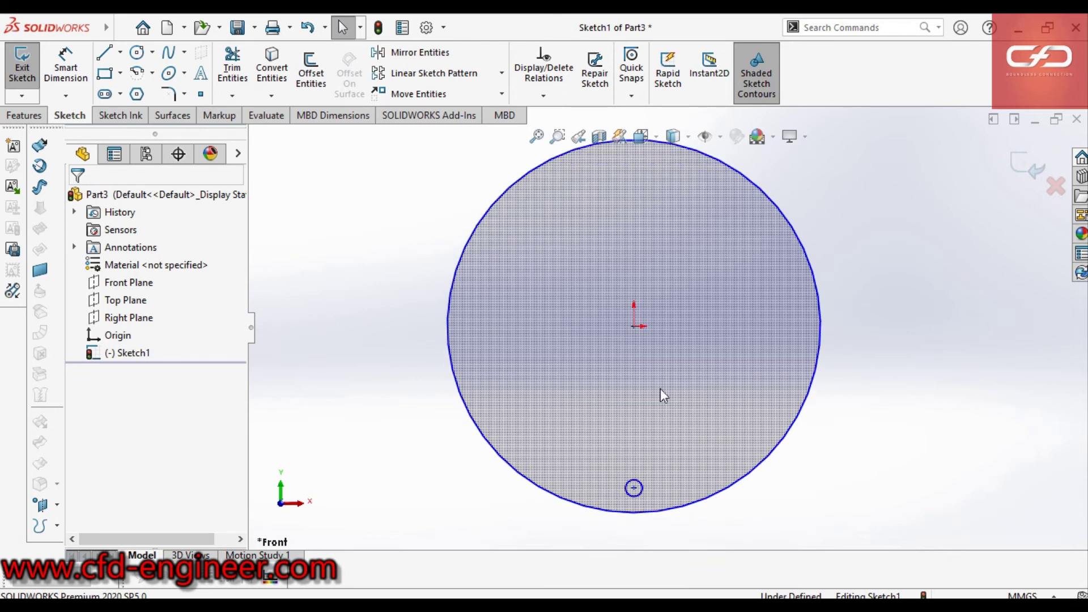
- Start a Circular Sketch Pattern, defaulting to 4 instances over 360°
{"action": "left_click", "coordinate": [502, 73]}
{"action": "left_click", "coordinate": [464, 113]}
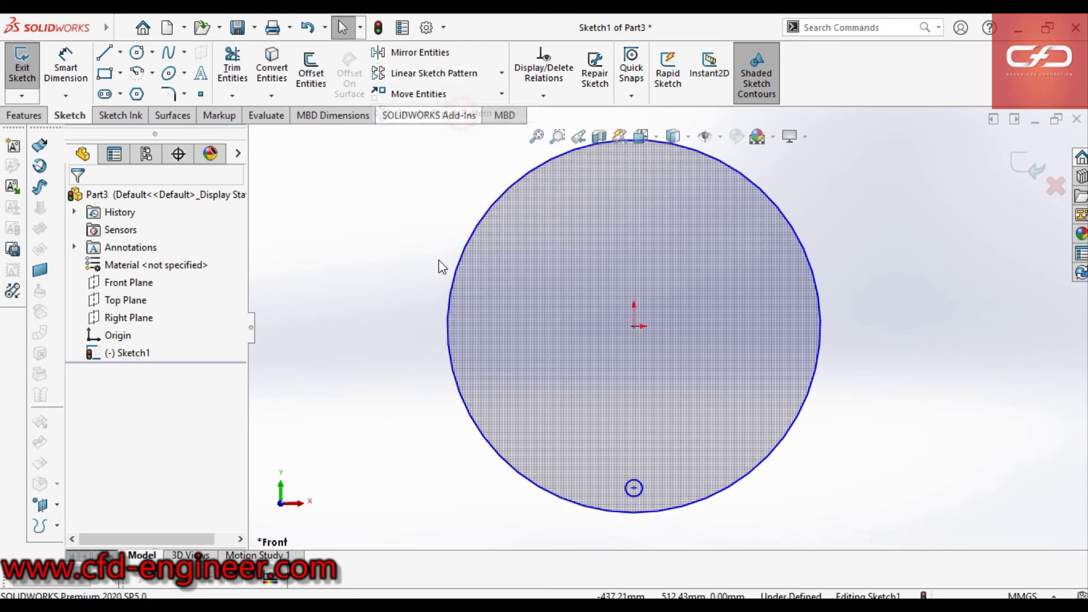
{"action": "scroll", "coordinate": [601, 331], "scroll_direction": "down", "scroll_amount": 1}
{"action": "scroll", "coordinate": [604, 331], "scroll_direction": "up", "scroll_amount": 1}
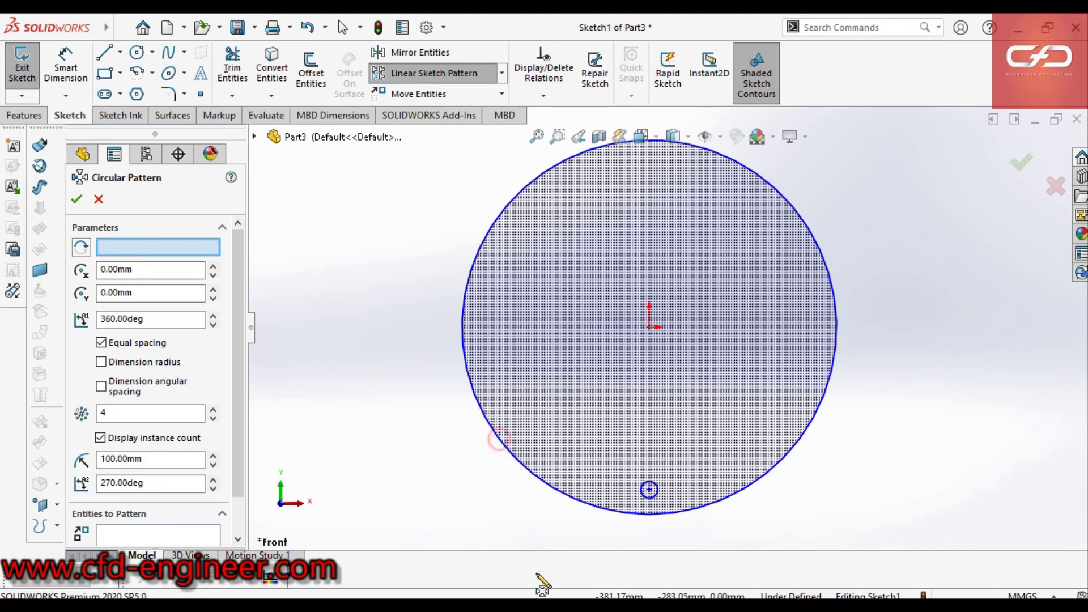
- Pick the small circle as the pattern entity and inspect the 360.00° angle value
{"action": "left_click", "coordinate": [509, 451]}
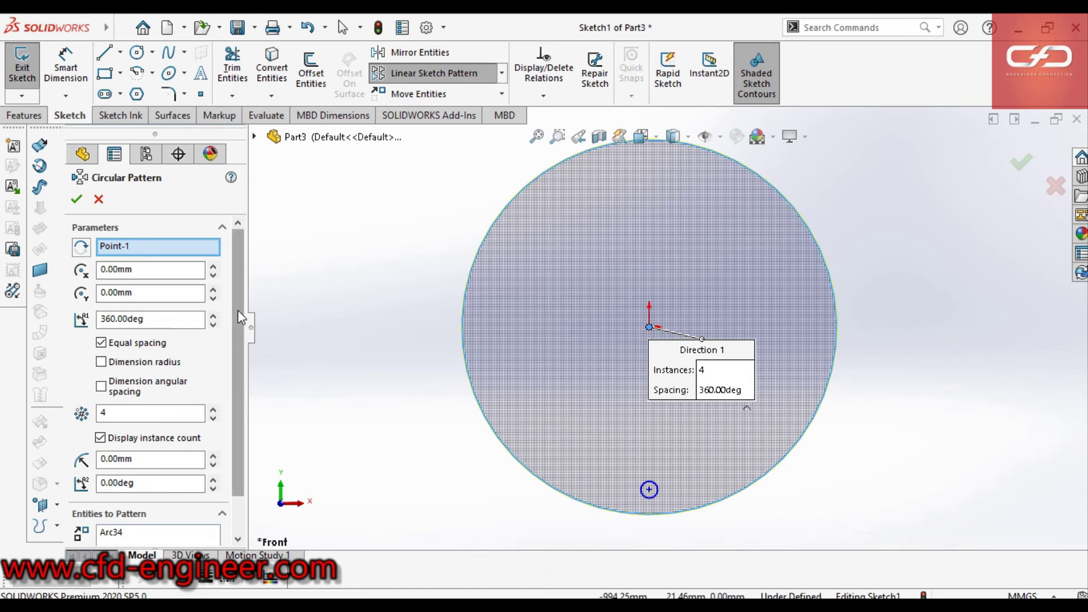
{"action": "scroll", "coordinate": [238, 315], "scroll_direction": "down", "scroll_amount": 2}
{"action": "scroll", "coordinate": [243, 326], "scroll_direction": "up", "scroll_amount": 2}
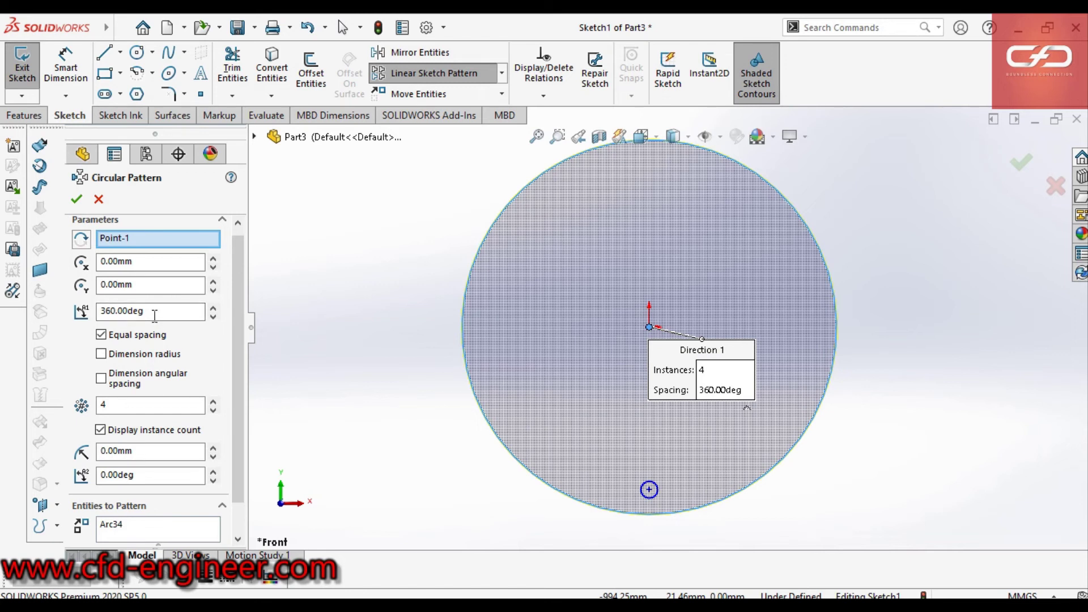
{"action": "left_click_drag", "start_coordinate": [146, 311], "coordinate": [105, 311]}
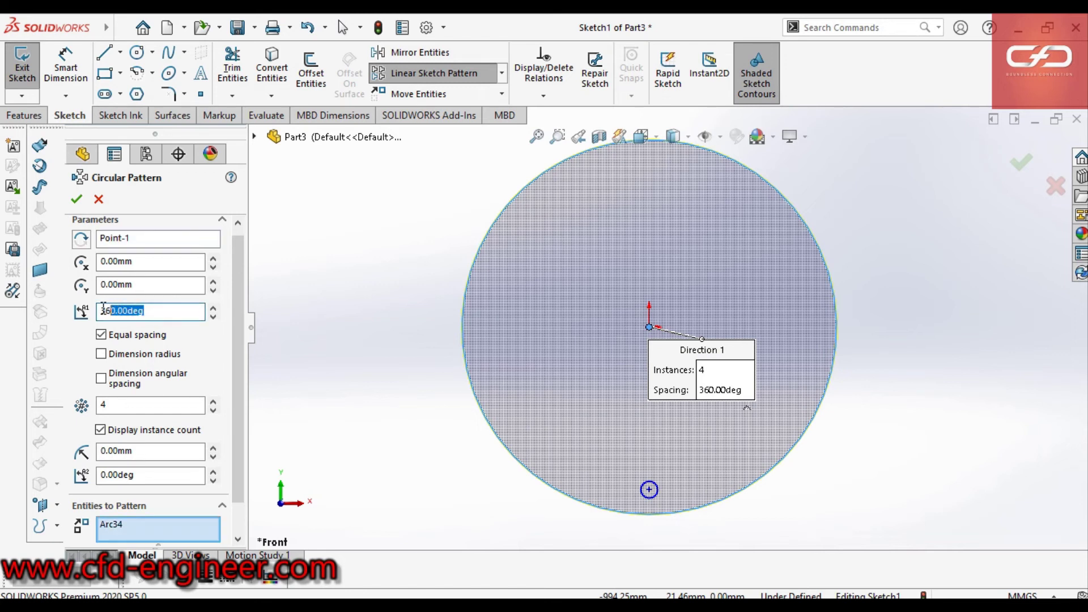
{"action": "left_click", "coordinate": [161, 308]}
{"action": "scroll", "coordinate": [233, 306], "scroll_direction": "down", "scroll_amount": 2}
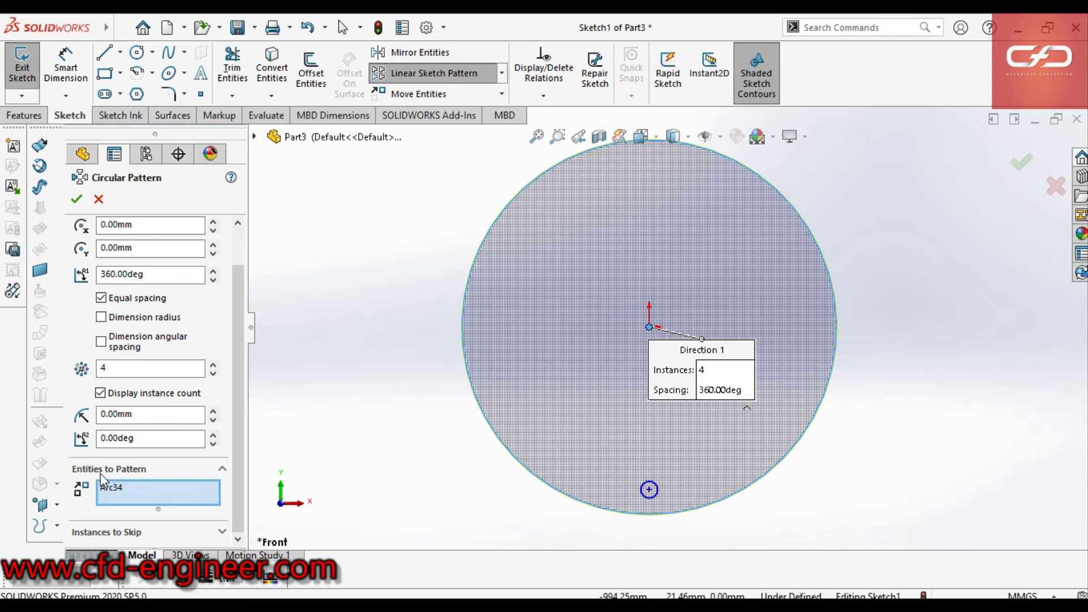
{"action": "scroll", "coordinate": [668, 269], "scroll_direction": "down", "scroll_amount": 2}
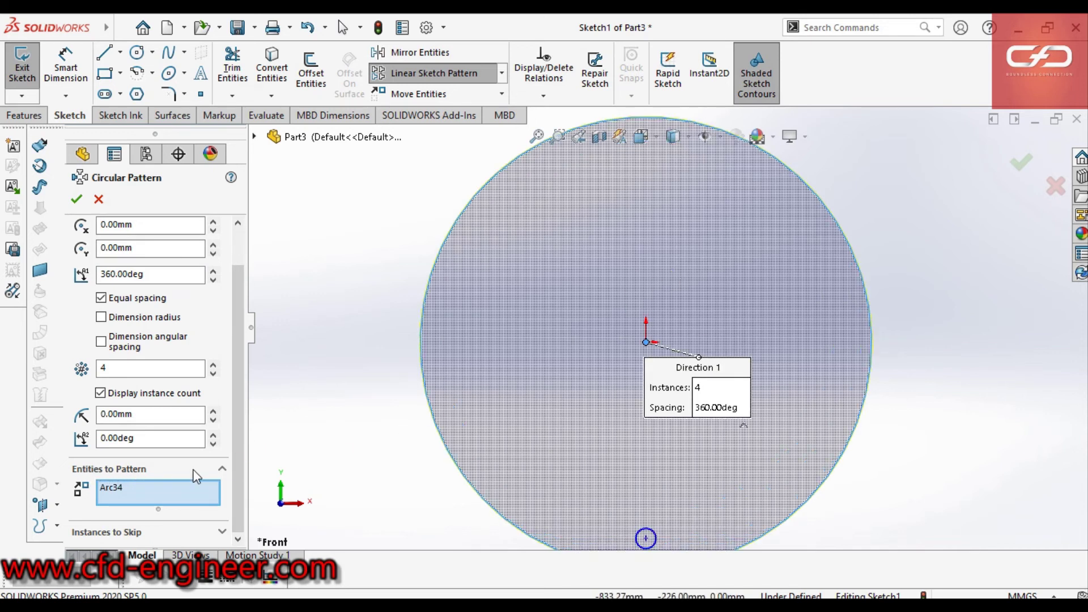
- Clear Arc34 from Entities to Pattern using Clear Selections
{"action": "left_click", "coordinate": [156, 492]}
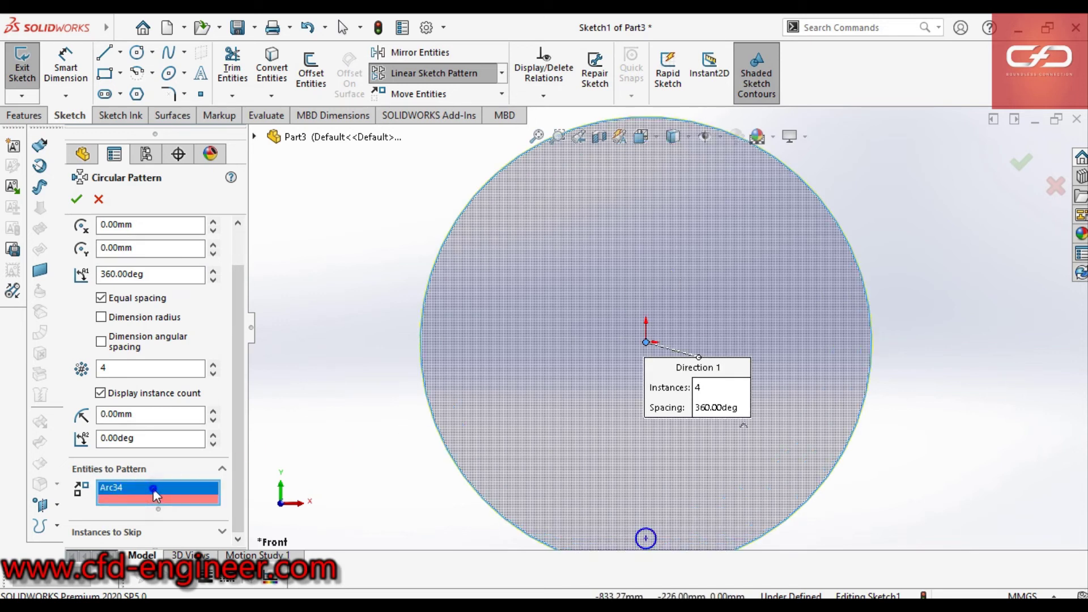
{"action": "right_click", "coordinate": [153, 489]}
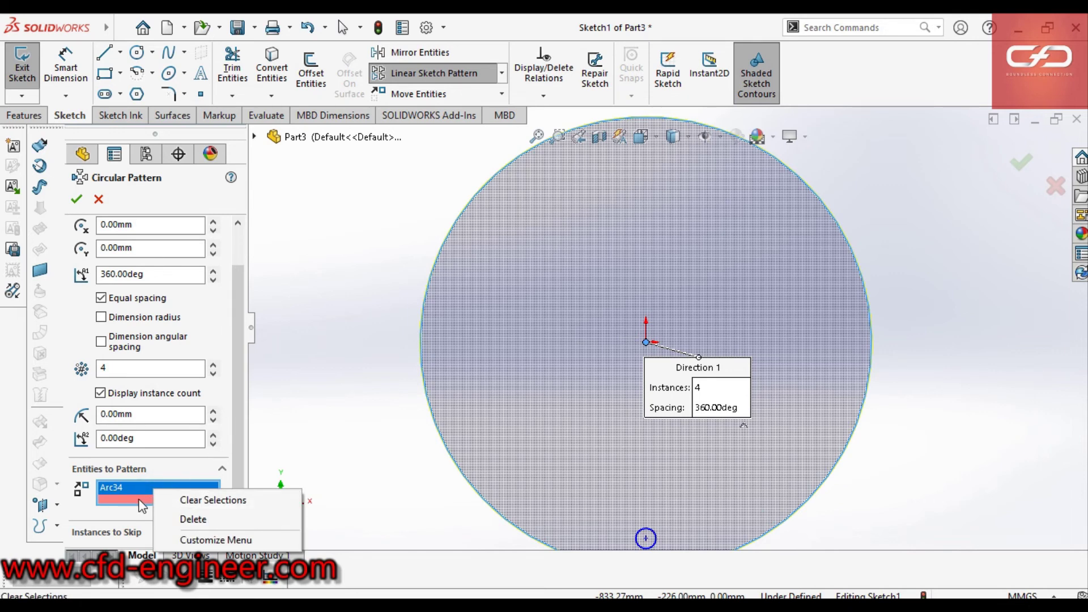
{"action": "left_click", "coordinate": [170, 487]}
{"action": "scroll", "coordinate": [237, 385], "scroll_direction": "up", "scroll_amount": 2}
{"action": "scroll", "coordinate": [239, 398], "scroll_direction": "down", "scroll_amount": 2}
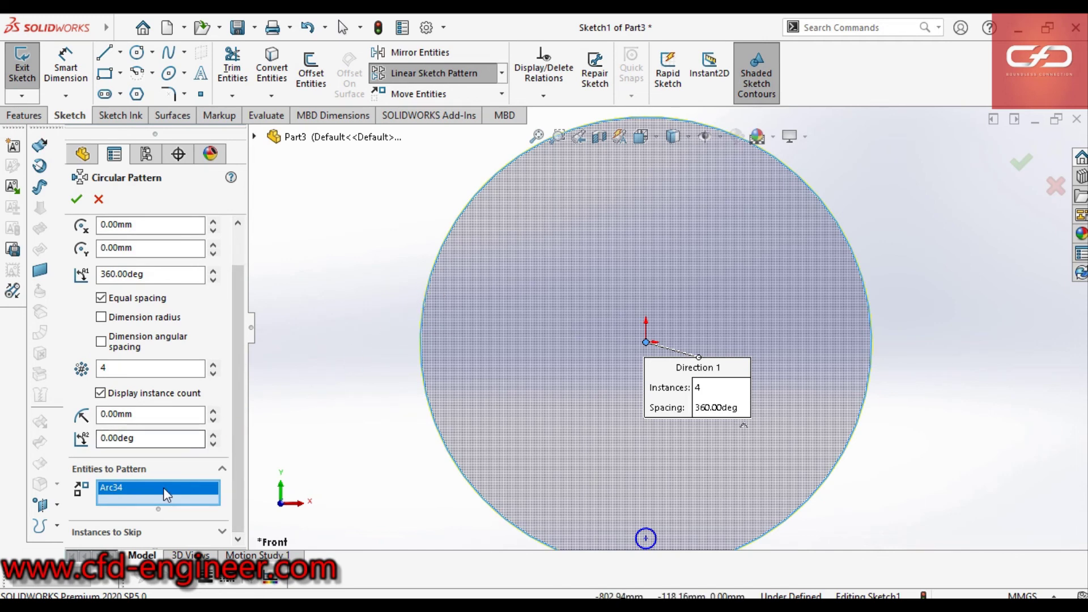
{"action": "scroll", "coordinate": [647, 340], "scroll_direction": "up", "scroll_amount": 2}
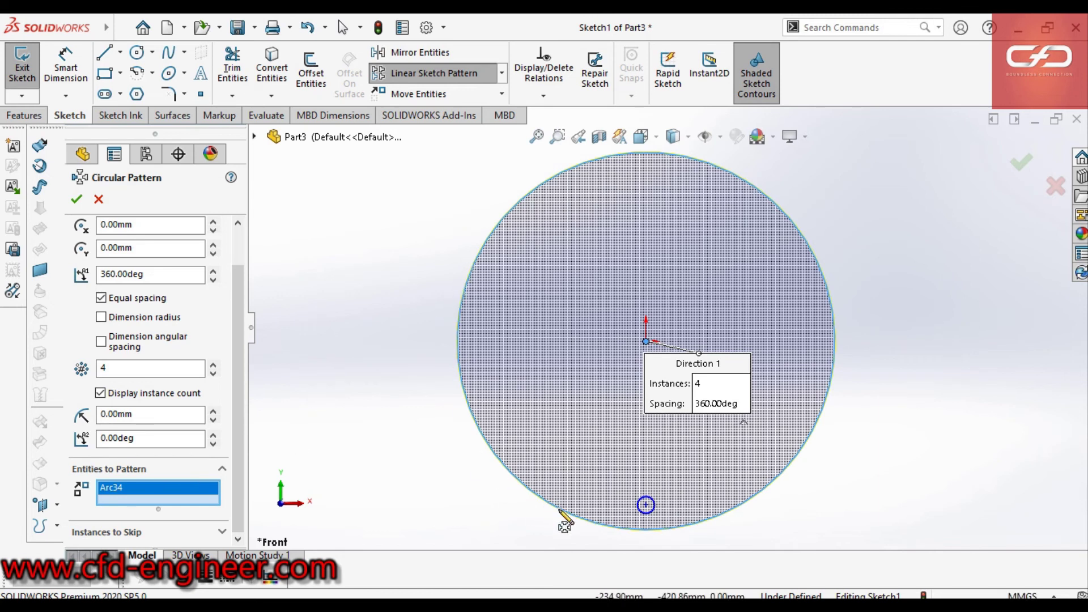
{"action": "right_click", "coordinate": [179, 491]}
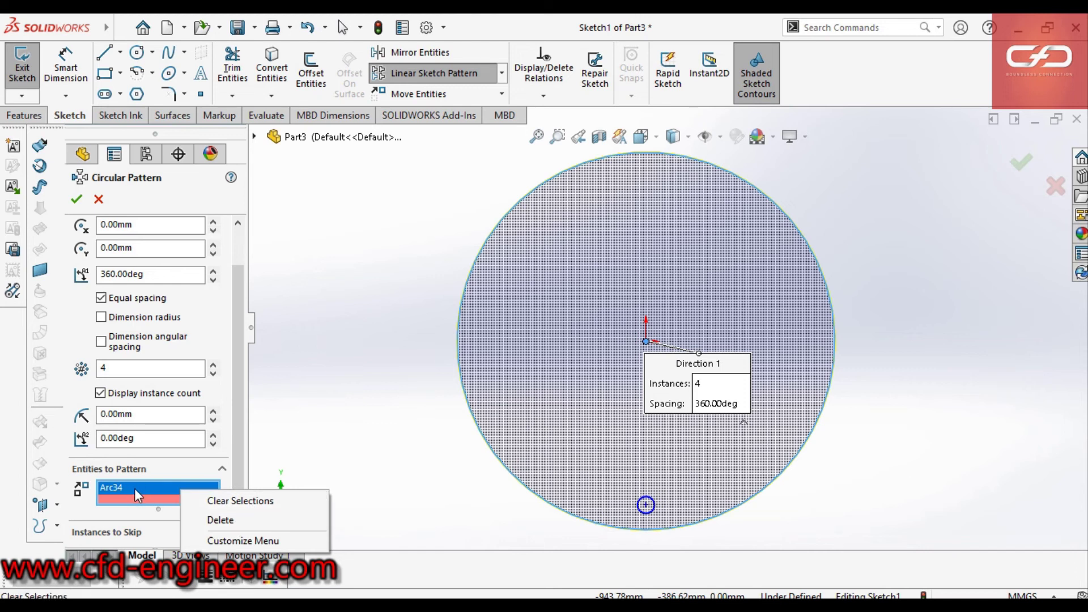
{"action": "left_click", "coordinate": [252, 502]}
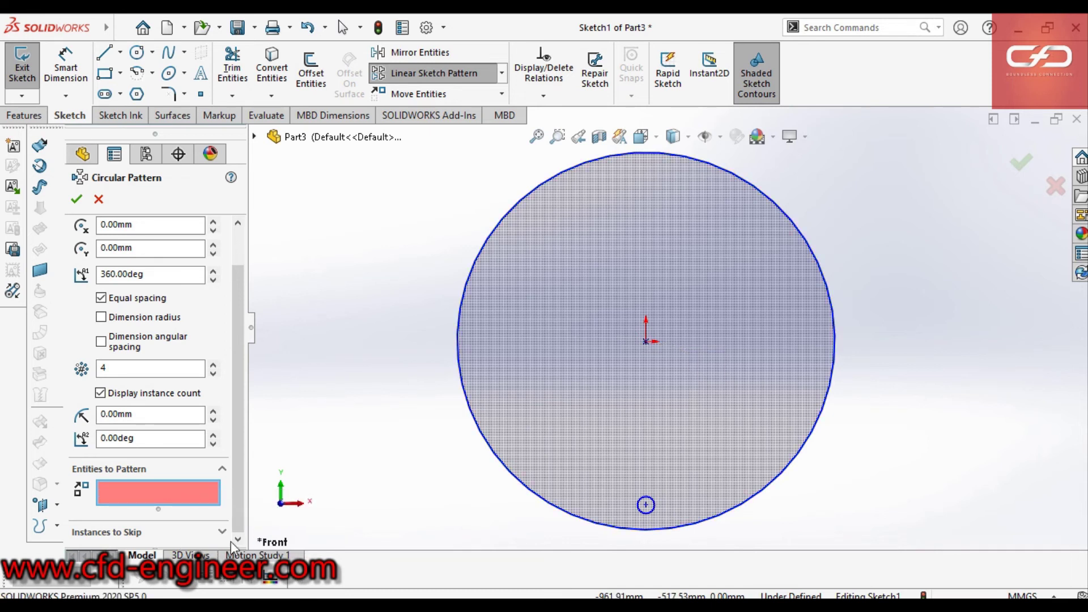
- Add the small circle Arc35 as the pattern entity, previewing four copies at 412.80 mm radius
{"action": "scroll", "coordinate": [683, 504], "scroll_direction": "down", "scroll_amount": 2}
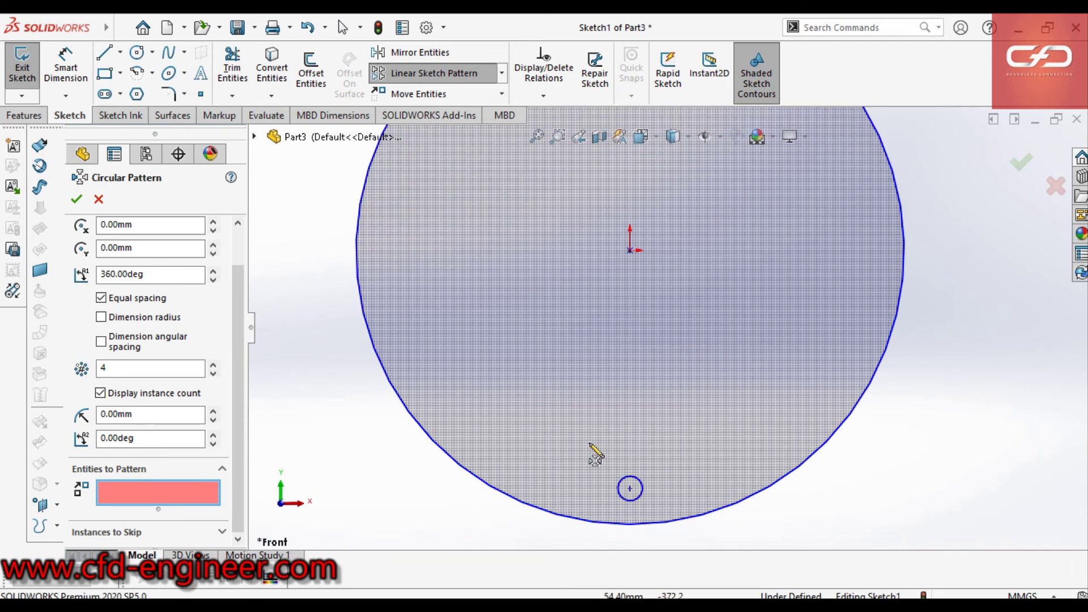
{"action": "left_click", "coordinate": [626, 499]}
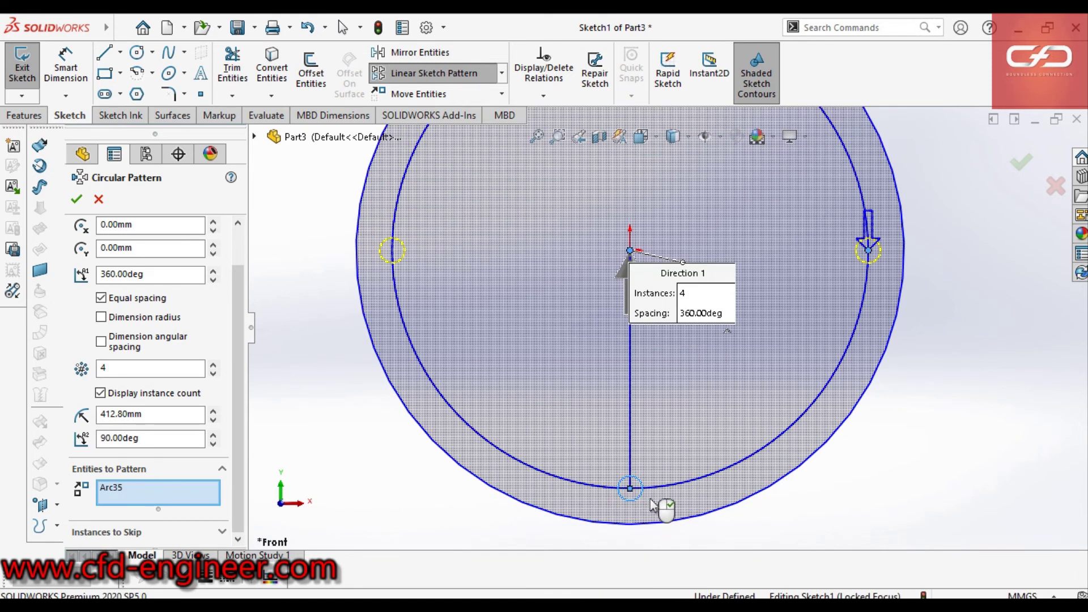
{"action": "scroll", "coordinate": [655, 507], "scroll_direction": "up", "scroll_amount": 2}
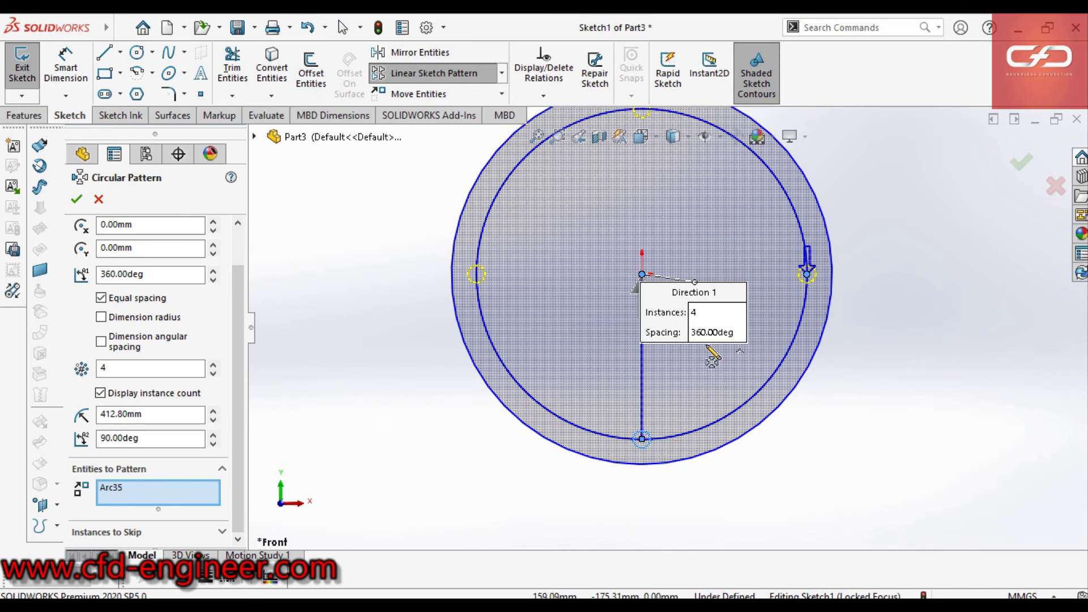
{"action": "scroll", "coordinate": [608, 399], "scroll_direction": "up", "scroll_amount": 1}
{"action": "scroll", "coordinate": [608, 399], "scroll_direction": "up", "scroll_amount": 1}
{"action": "scroll", "coordinate": [679, 299], "scroll_direction": "down", "scroll_amount": 1}
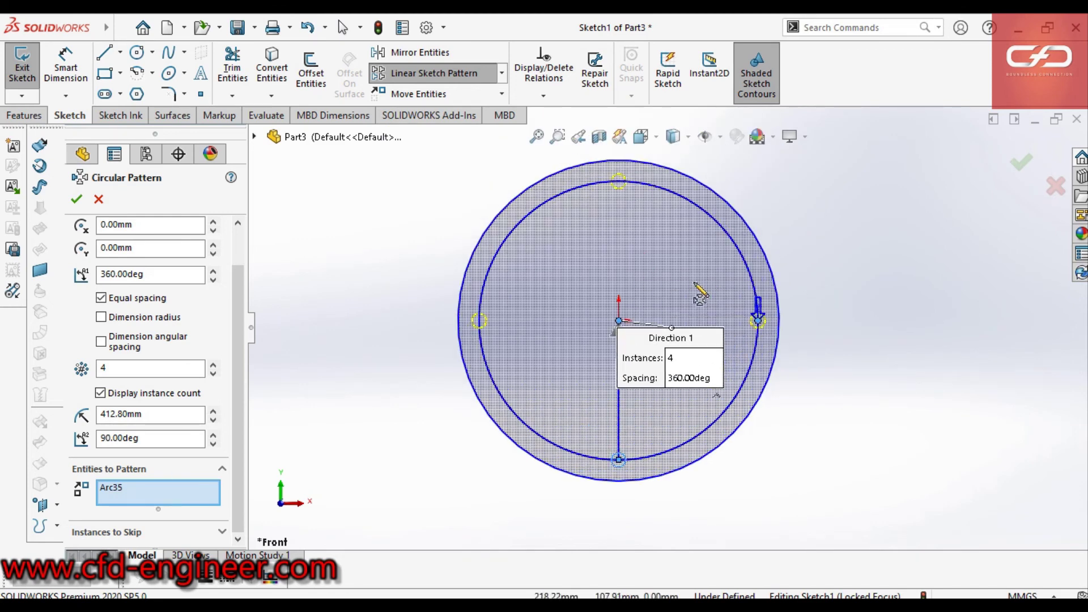
{"action": "scroll", "coordinate": [680, 299], "scroll_direction": "down", "scroll_amount": 1}
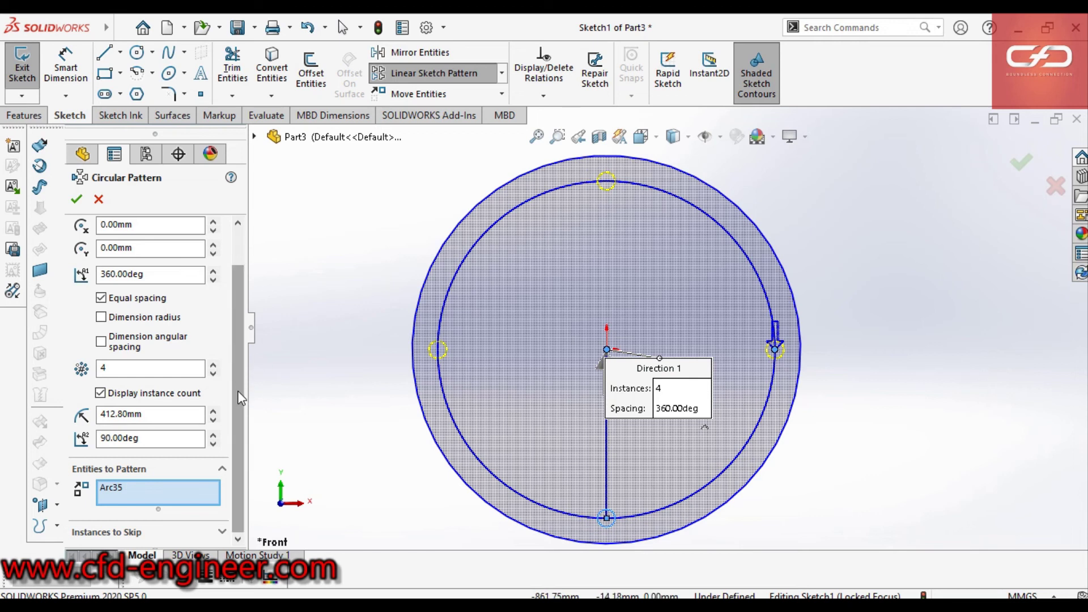
{"action": "left_click_drag", "start_coordinate": [239, 378], "coordinate": [235, 342]}
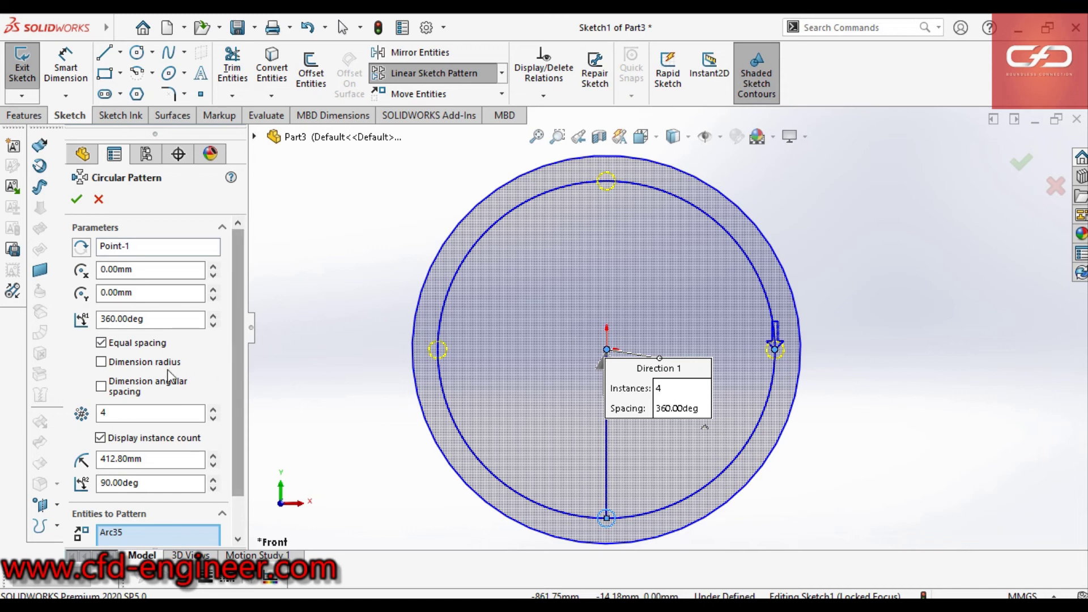
- Change the pattern's total angle from 360° to 90°, bunching the four copies into a quarter arc
{"action": "left_click", "coordinate": [173, 324]}
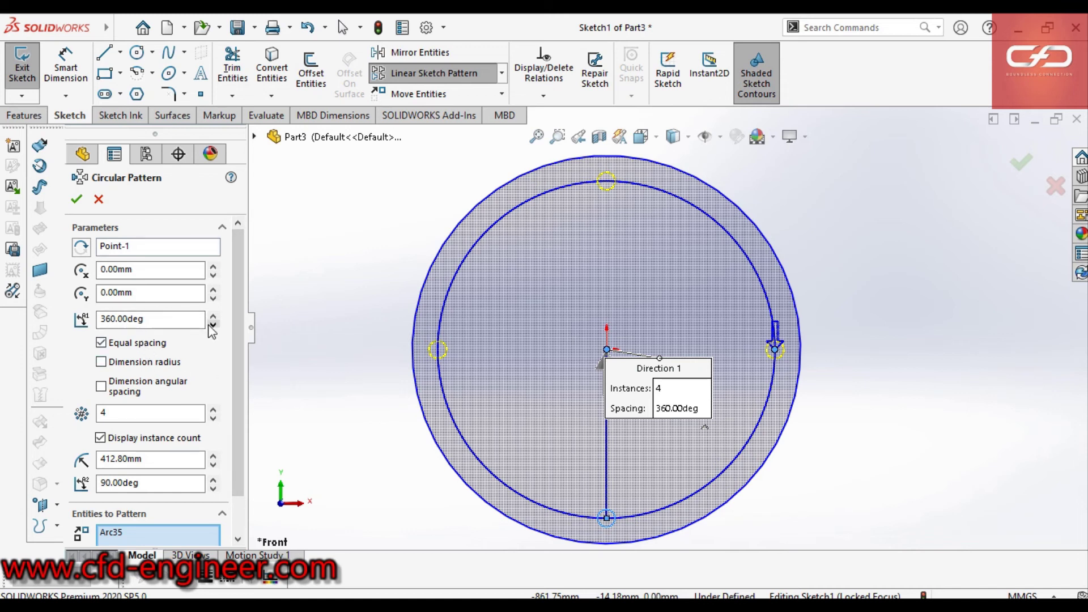
{"action": "double_click", "coordinate": [174, 322]}
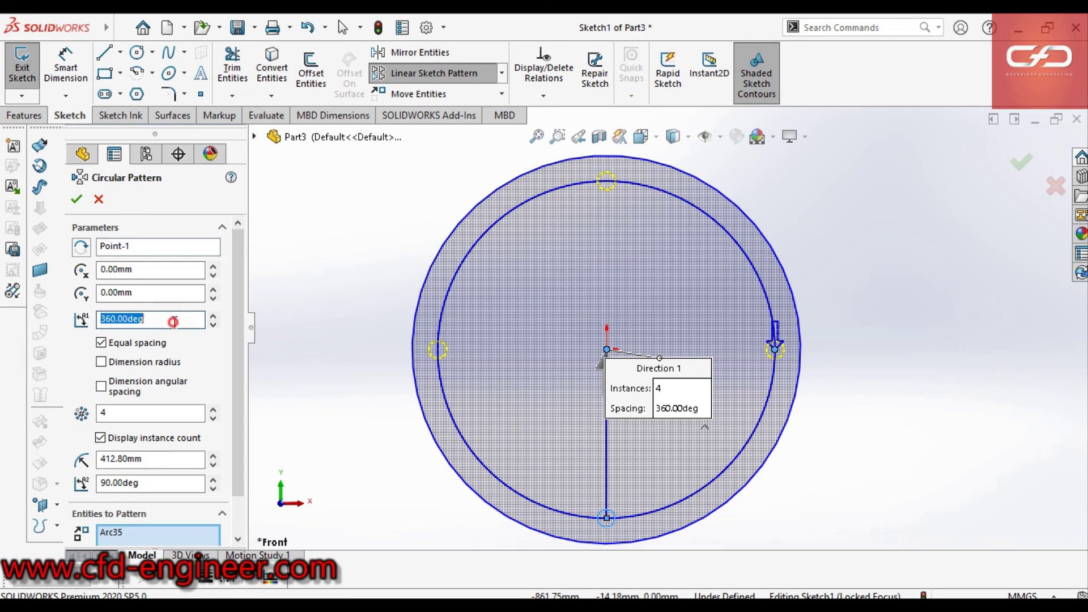
{"action": "type", "text": "90"}
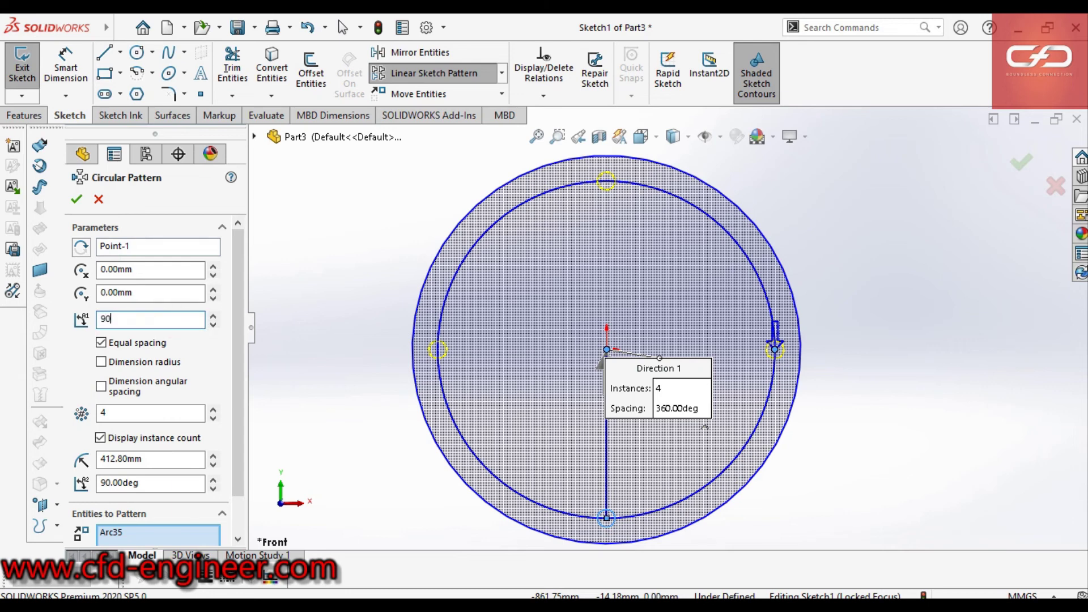
{"action": "key", "text": "Return"}
{"action": "scroll", "coordinate": [530, 510], "scroll_direction": "down", "scroll_amount": 4}
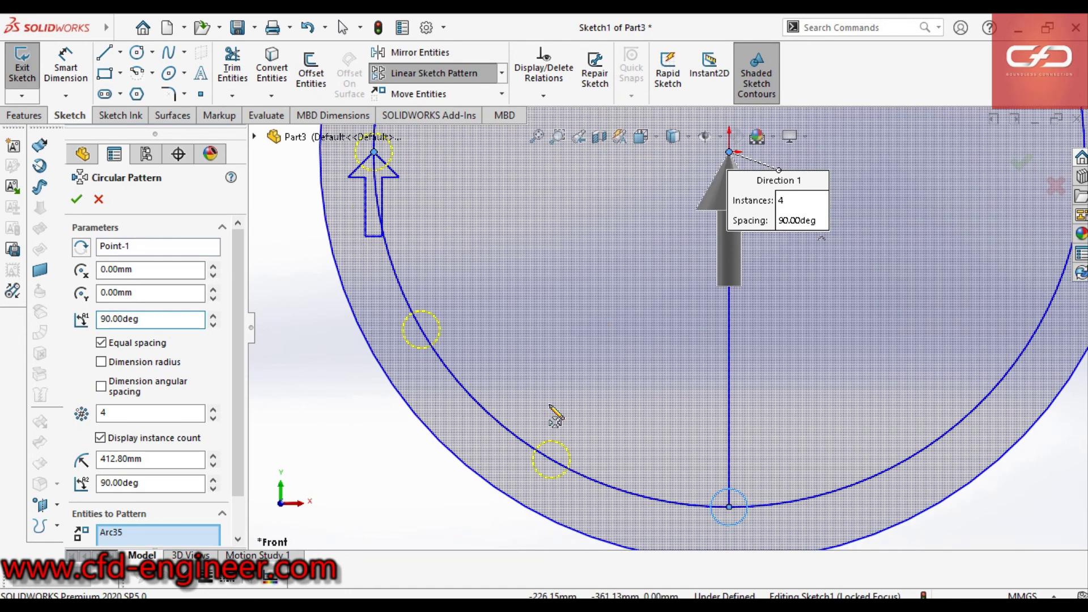
{"action": "scroll", "coordinate": [556, 417], "scroll_direction": "up", "scroll_amount": 2}
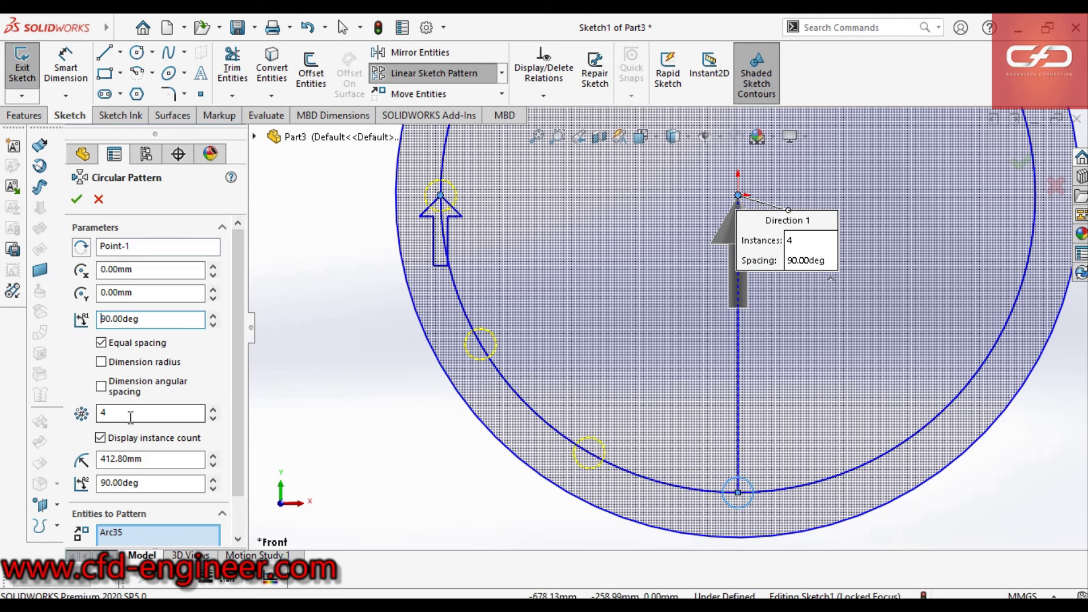
{"action": "scroll", "coordinate": [785, 352], "scroll_direction": "up", "scroll_amount": 2}
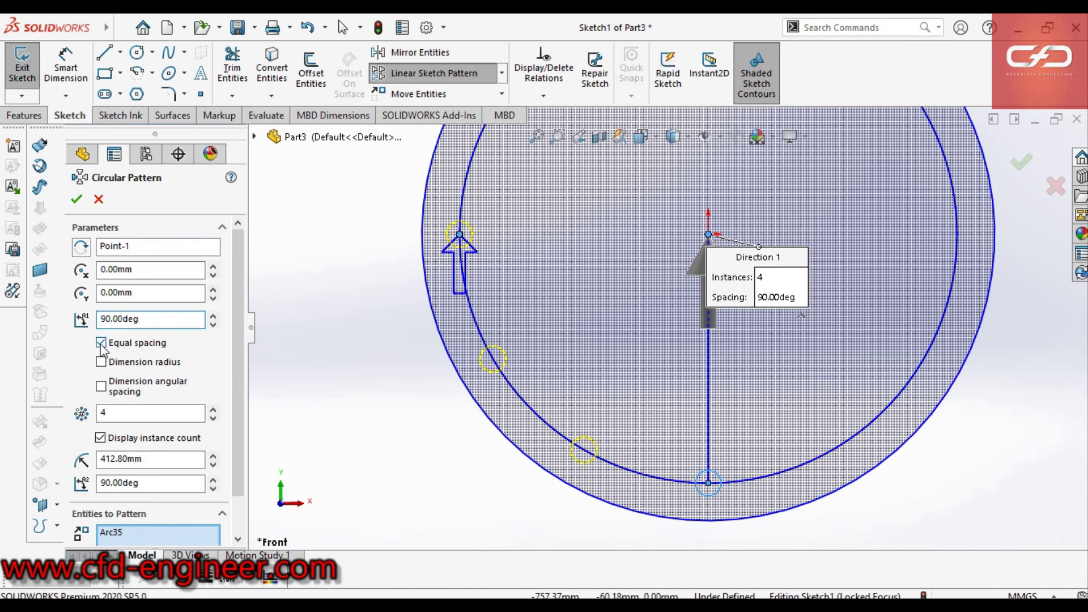
{"action": "scroll", "coordinate": [754, 329], "scroll_direction": "up", "scroll_amount": 2}
{"action": "scroll", "coordinate": [723, 243], "scroll_direction": "up", "scroll_amount": 2}
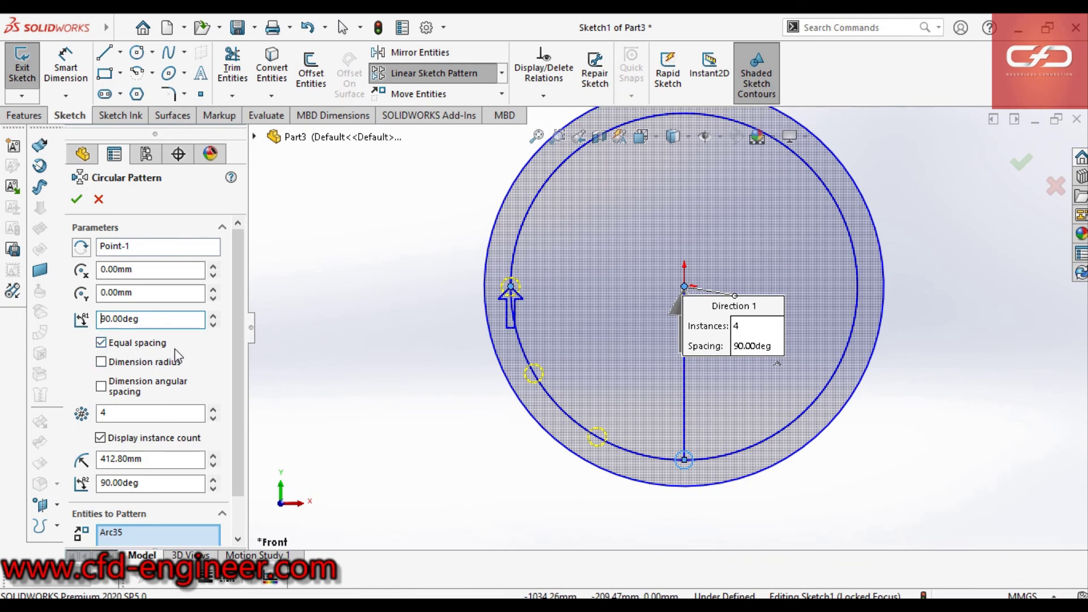
- Nudge the total pattern angle up to 124° with the spinner
{"action": "left_click", "coordinate": [212, 316]}
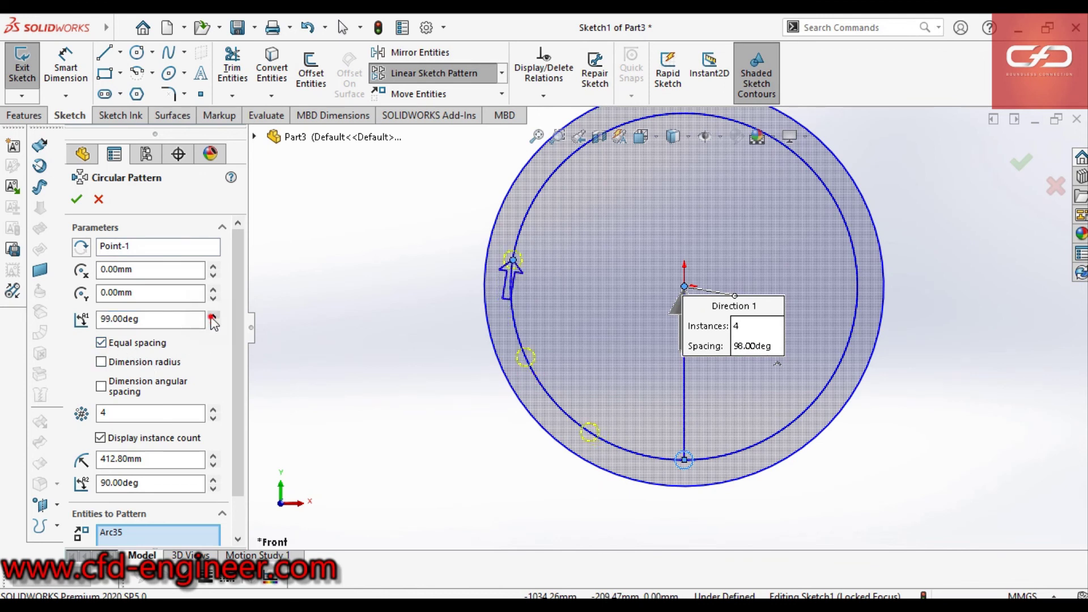
{"action": "left_click", "coordinate": [211, 315]}
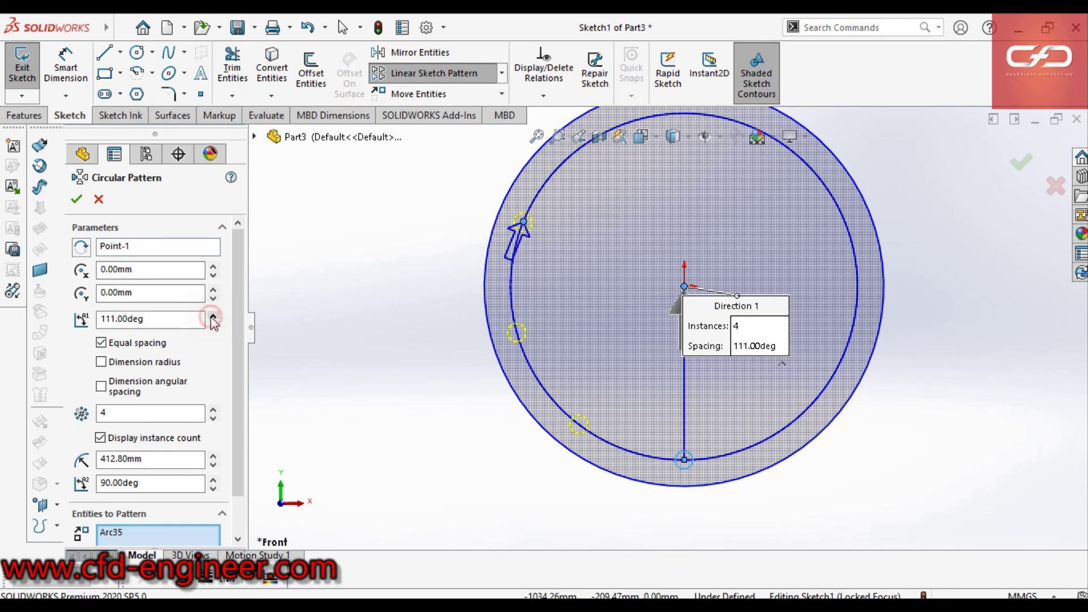
{"action": "left_click", "coordinate": [212, 315]}
{"action": "left_click", "coordinate": [211, 315]}
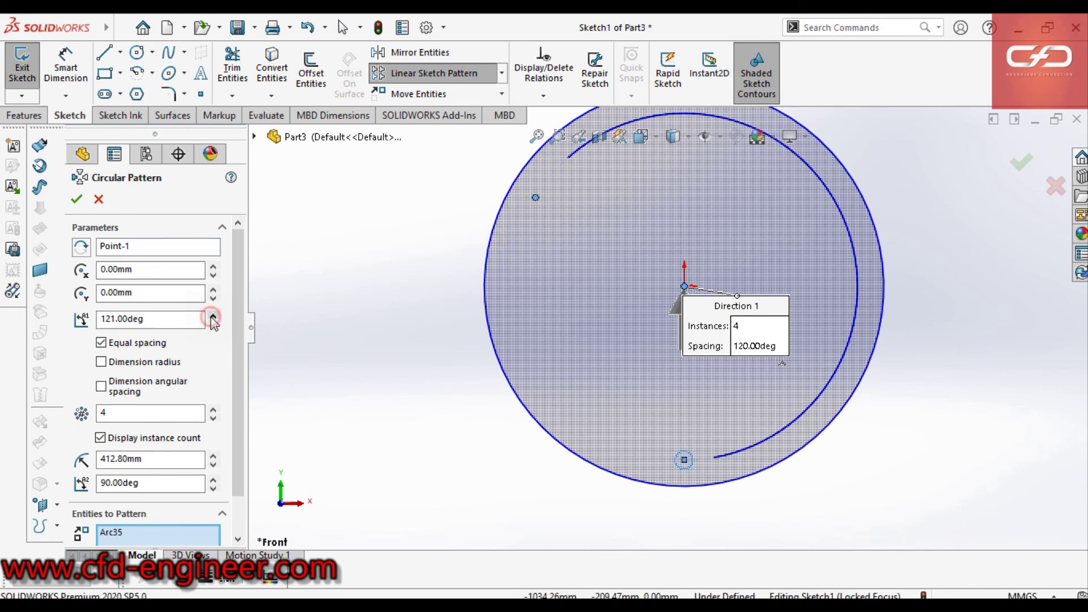
{"action": "left_click", "coordinate": [212, 315]}
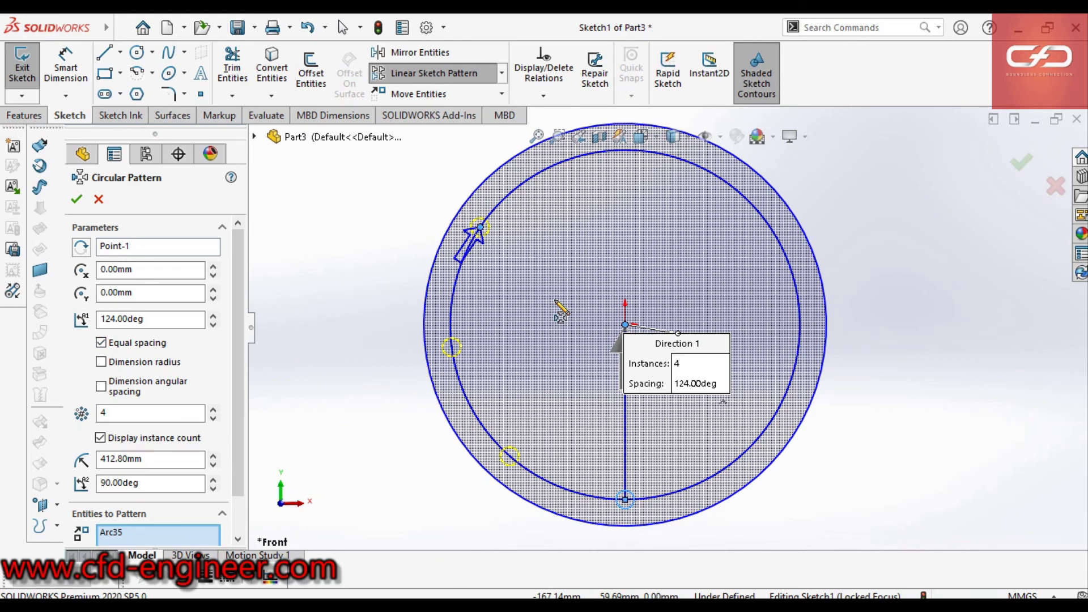
- Set the angle to 360° and instances to 6, then accept the circular pattern
{"action": "left_click", "coordinate": [184, 322]}
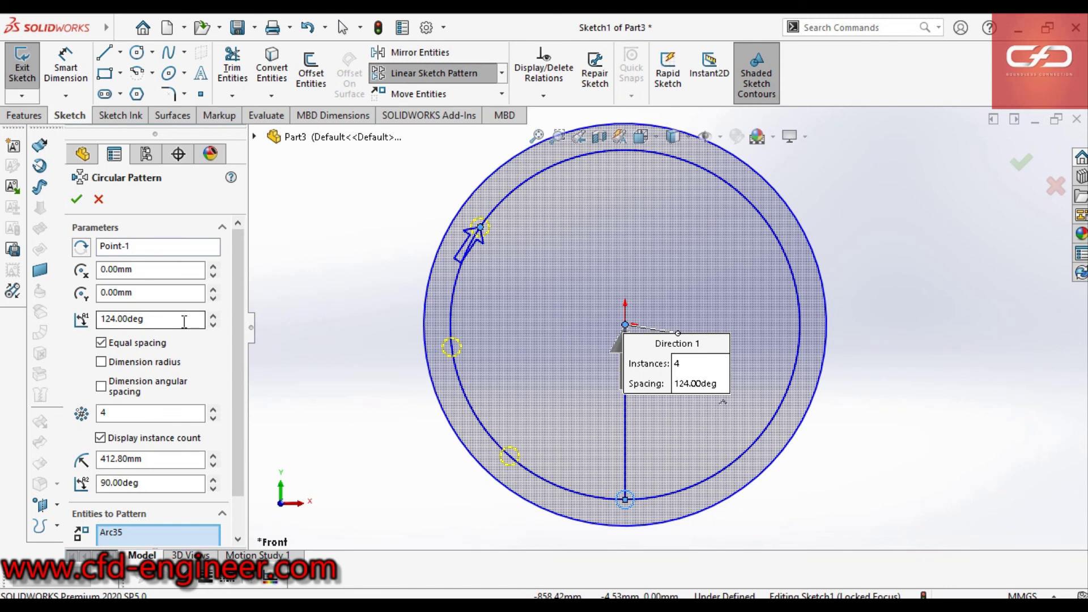
{"action": "double_click", "coordinate": [184, 322]}
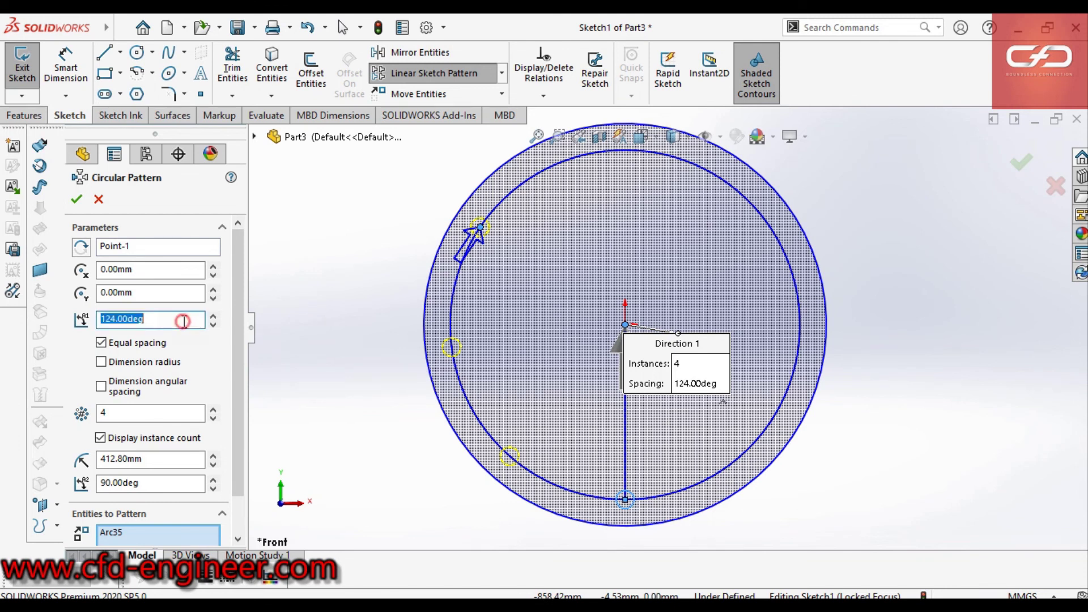
{"action": "type", "text": "360"}
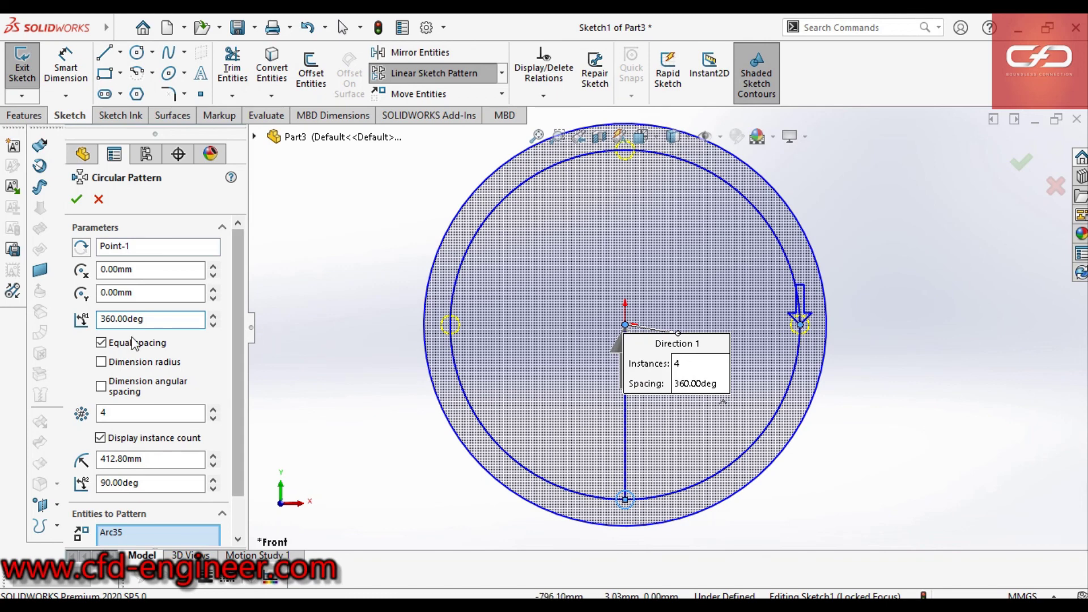
{"action": "left_click", "coordinate": [109, 415]}
{"action": "key", "text": "BackSpace"}
{"action": "type", "text": "6"}
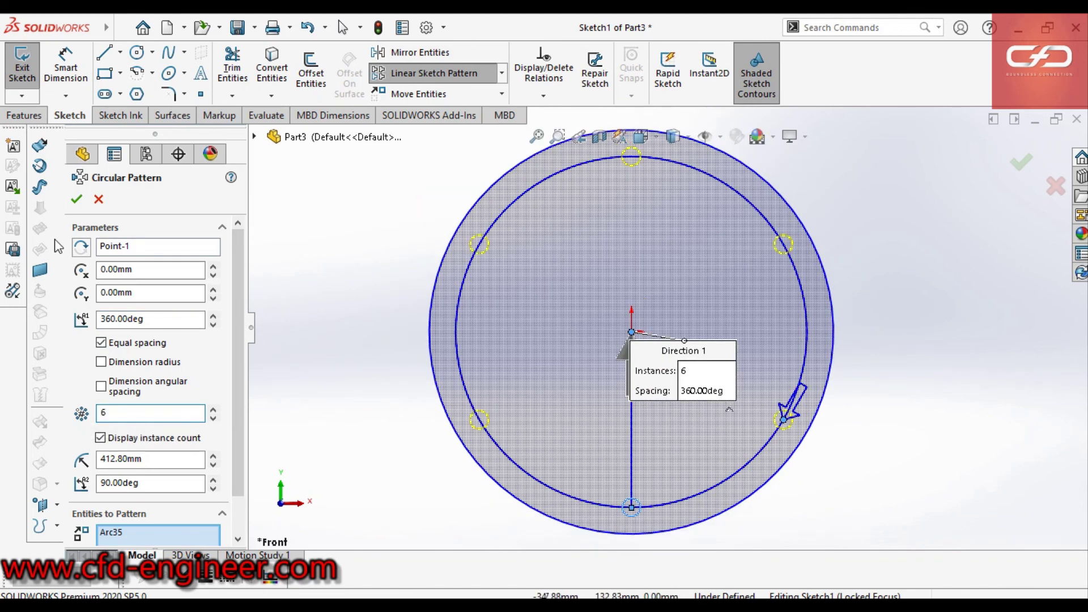
{"action": "left_click", "coordinate": [76, 199]}
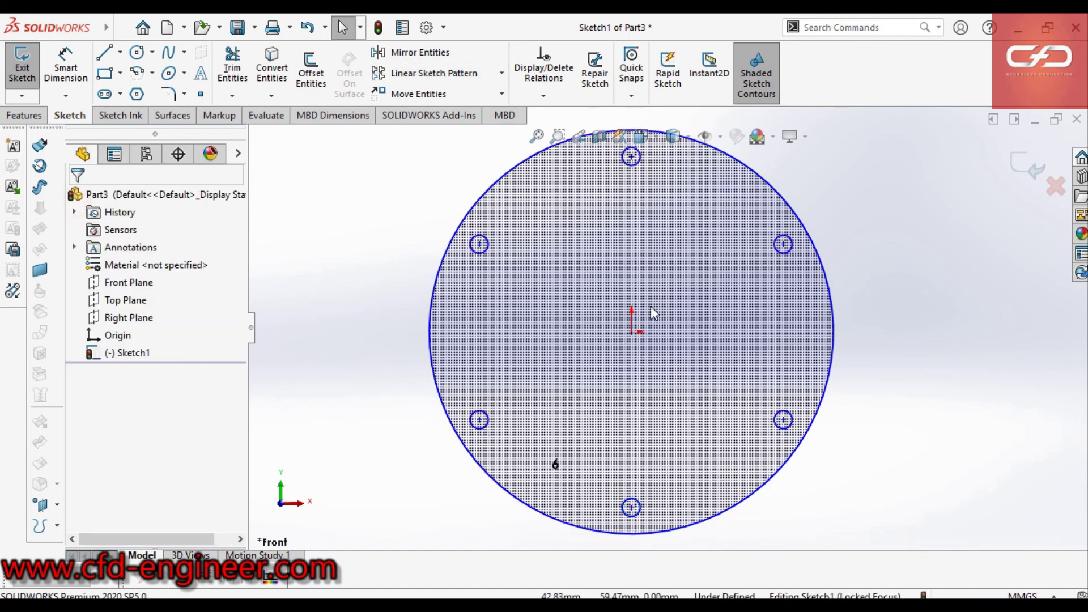
- Change the pattern's instance count dimension from 6 to 7
{"action": "scroll", "coordinate": [658, 312], "scroll_direction": "up", "scroll_amount": 2}
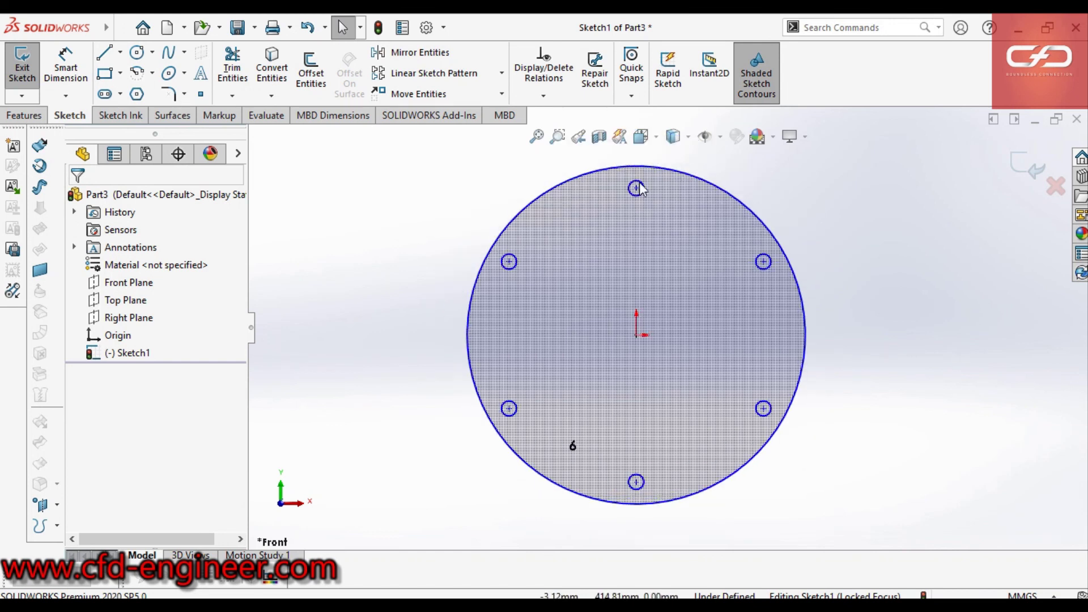
{"action": "scroll", "coordinate": [720, 290], "scroll_direction": "down", "scroll_amount": 1}
{"action": "scroll", "coordinate": [720, 291], "scroll_direction": "up", "scroll_amount": 1}
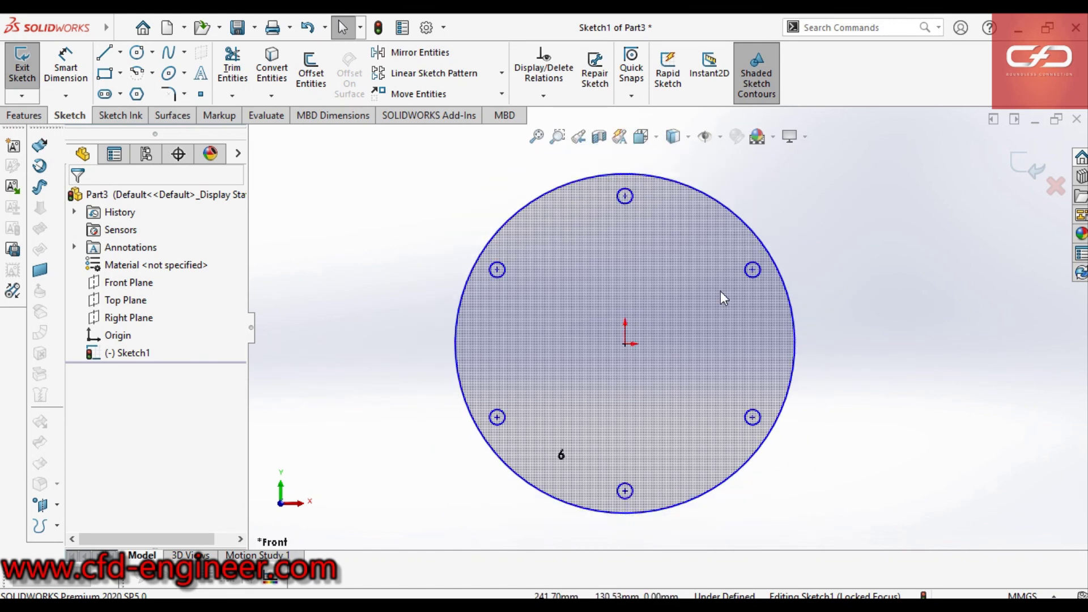
{"action": "scroll", "coordinate": [677, 347], "scroll_direction": "down", "scroll_amount": 1}
{"action": "scroll", "coordinate": [677, 354], "scroll_direction": "up", "scroll_amount": 1}
{"action": "scroll", "coordinate": [675, 350], "scroll_direction": "down", "scroll_amount": 1}
{"action": "scroll", "coordinate": [675, 350], "scroll_direction": "up", "scroll_amount": 1}
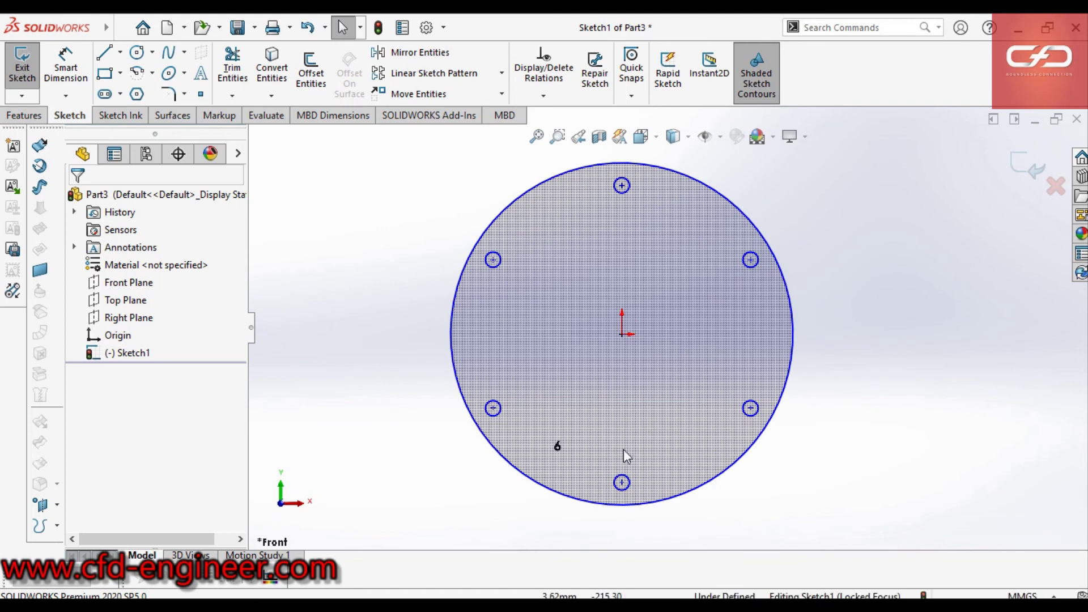
{"action": "scroll", "coordinate": [629, 389], "scroll_direction": "down", "scroll_amount": 1}
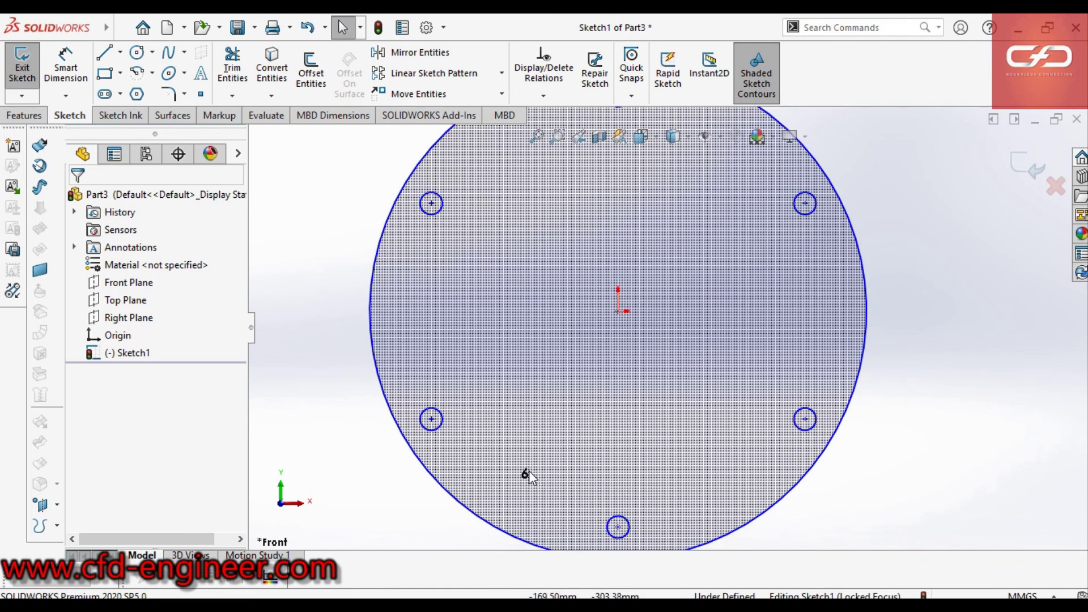
{"action": "scroll", "coordinate": [622, 400], "scroll_direction": "up", "scroll_amount": 1}
{"action": "left_click", "coordinate": [567, 431]}
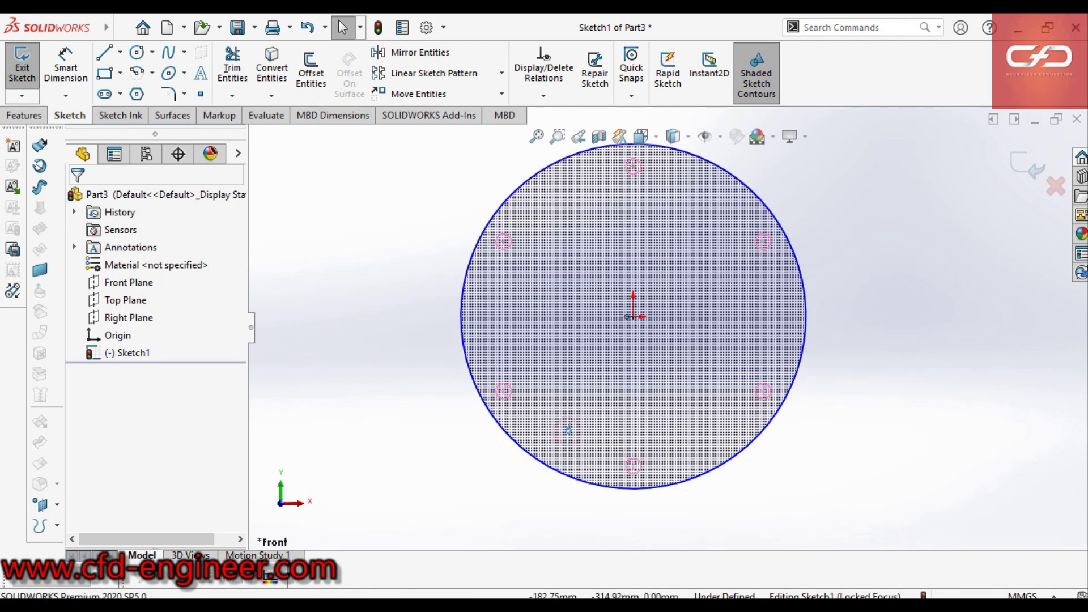
{"action": "left_click", "coordinate": [572, 429]}
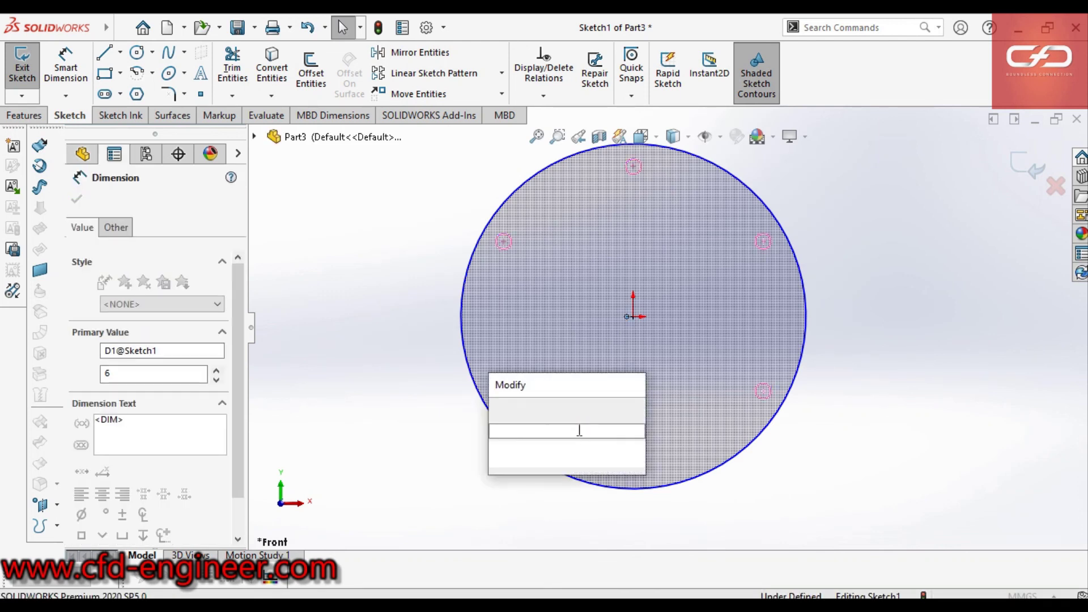
{"action": "type", "text": "7"}
{"action": "key", "text": "Return"}
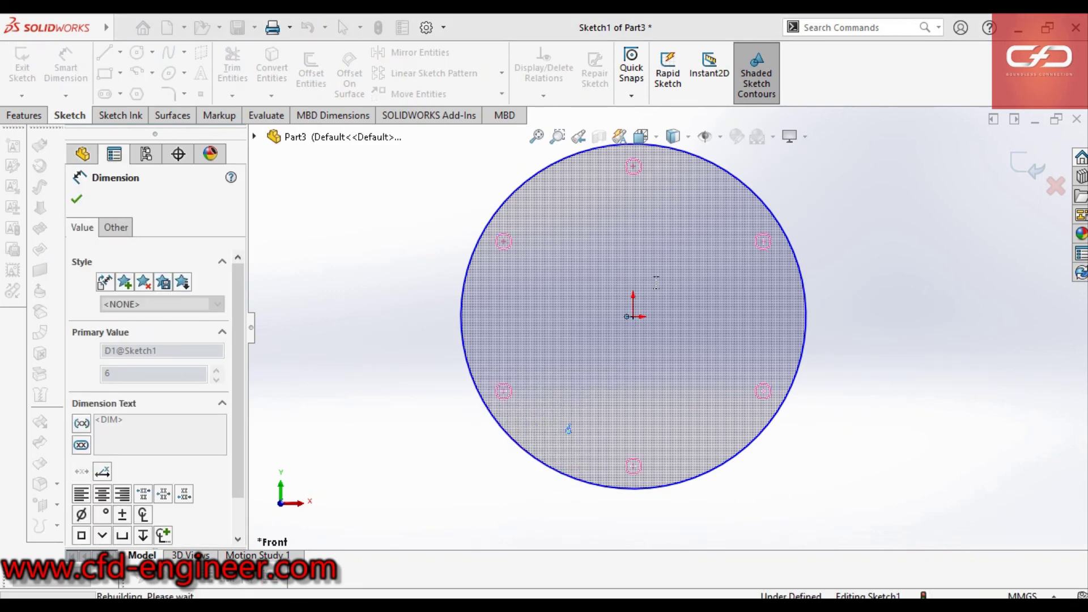
{"action": "key", "text": "Escape"}
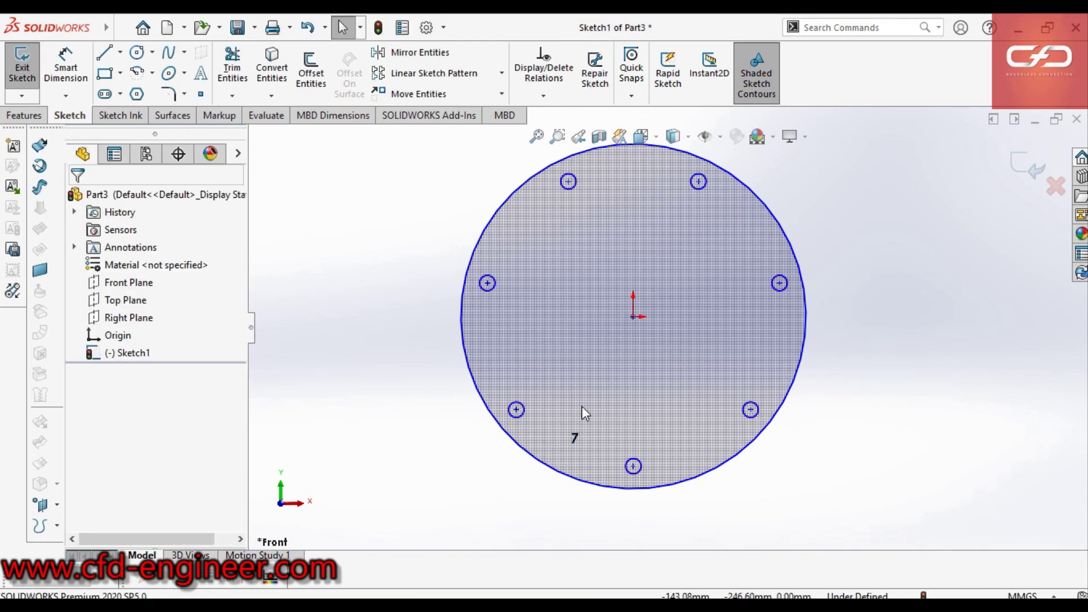
- Undo twice to remove the circular pattern, leaving the single small circle
{"action": "key", "text": "ctrl+z"}
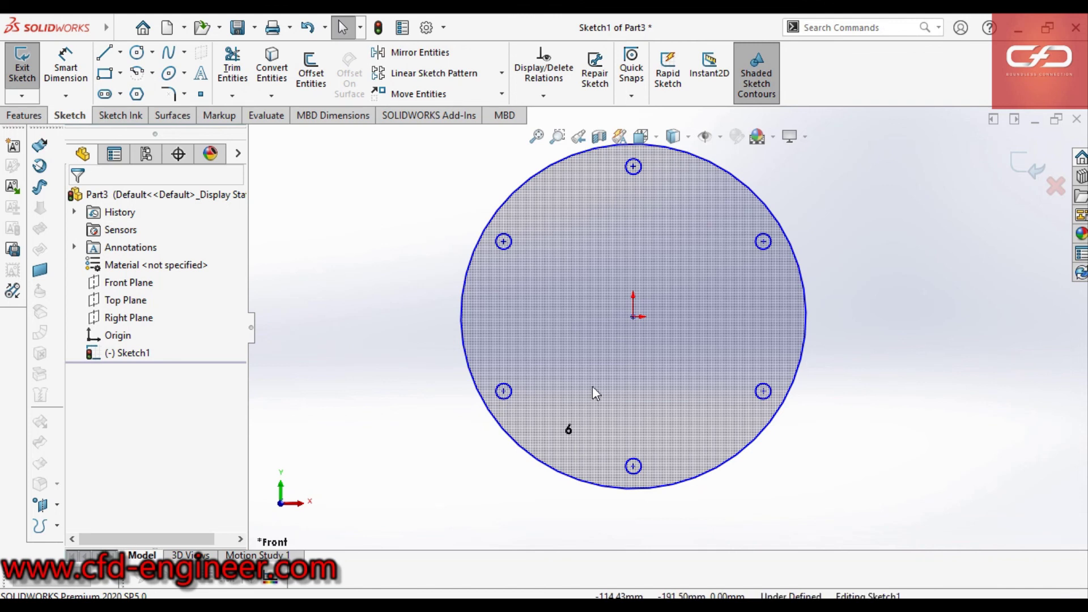
{"action": "key", "text": "ctrl+z"}
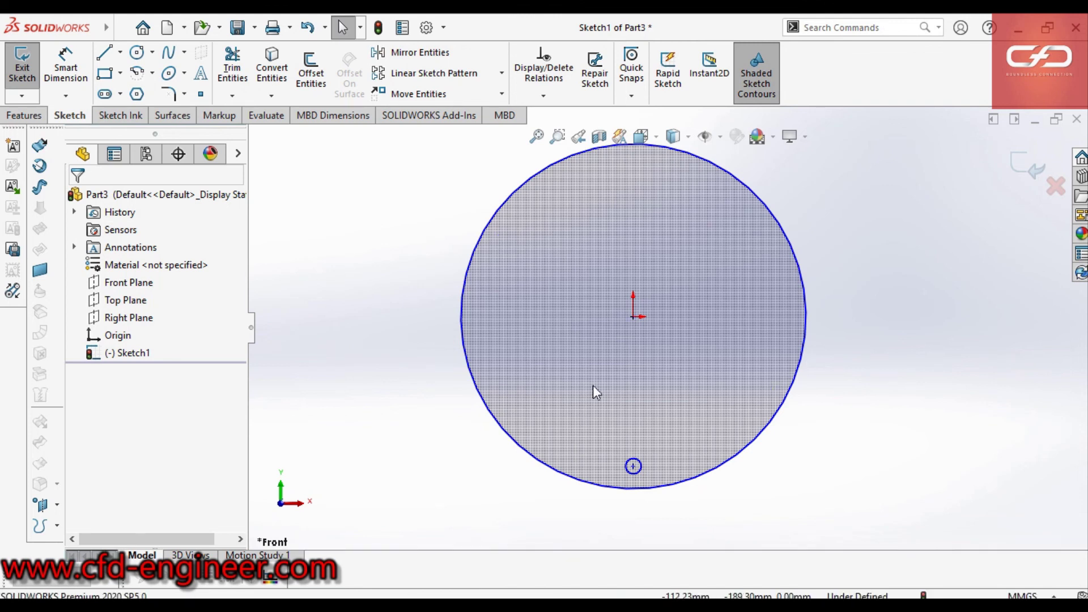
{"action": "left_click", "coordinate": [419, 74]}
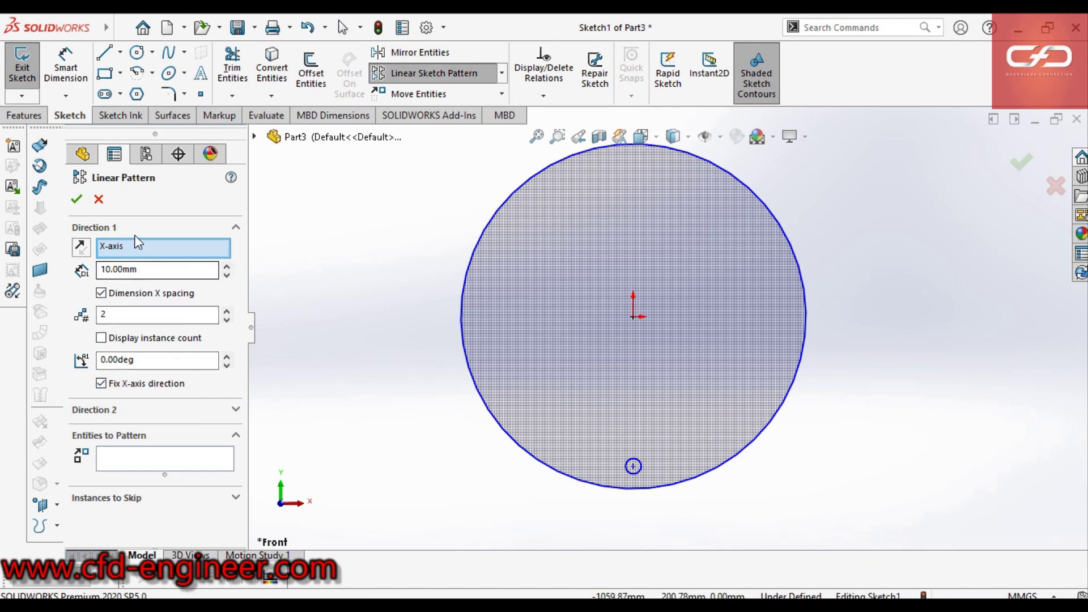
- Cancel the linear pattern and start a Circular Sketch Pattern instead
{"action": "left_click", "coordinate": [431, 74]}
{"action": "left_click", "coordinate": [501, 74]}
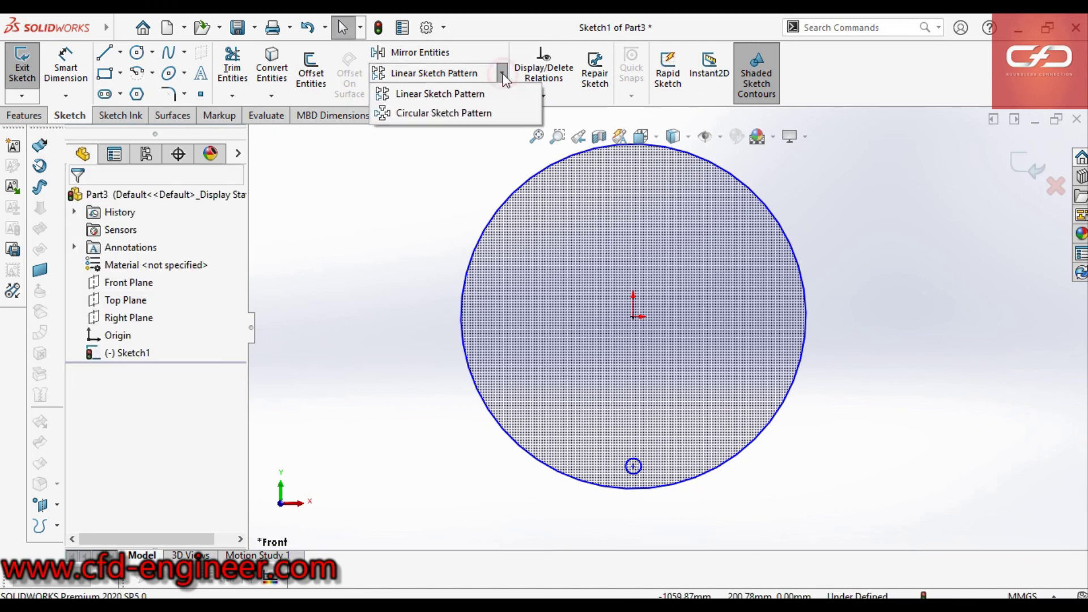
{"action": "left_click", "coordinate": [439, 111]}
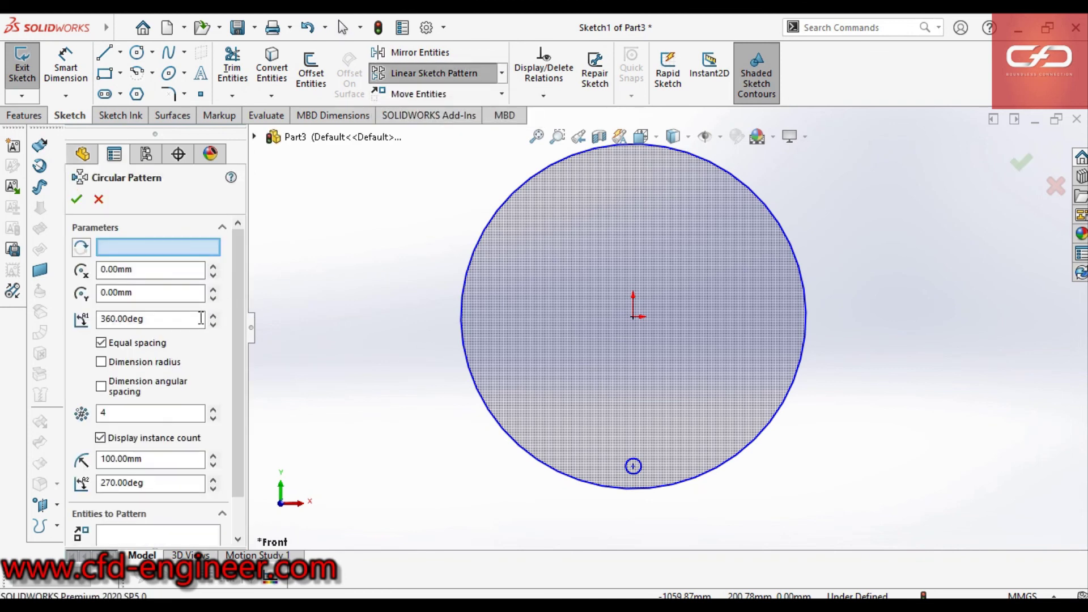
{"action": "scroll", "coordinate": [232, 346], "scroll_direction": "down", "scroll_amount": 2}
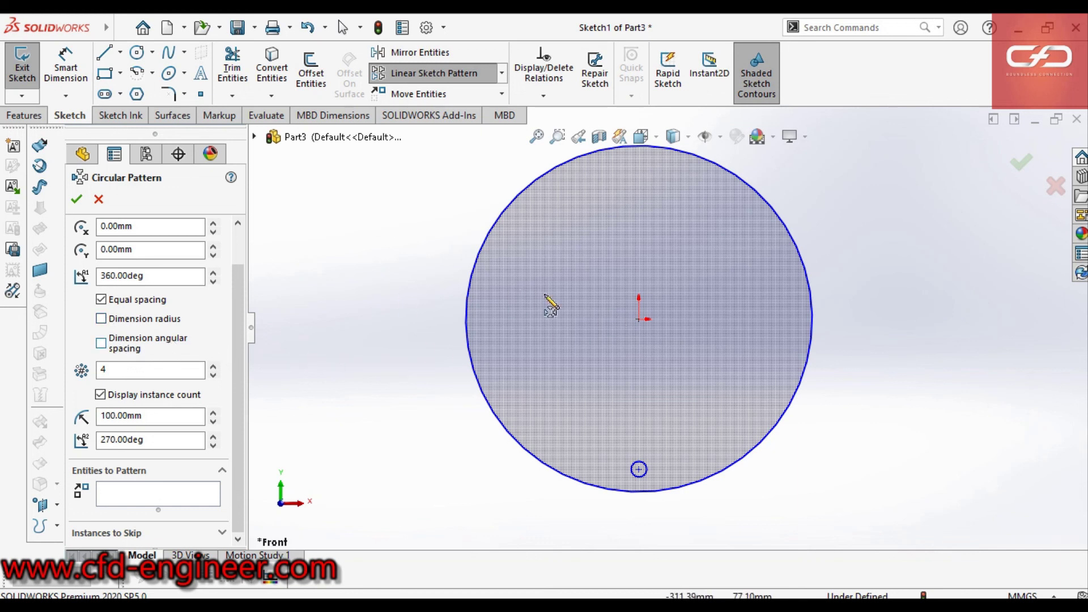
{"action": "scroll", "coordinate": [611, 311], "scroll_direction": "up", "scroll_amount": 2}
{"action": "scroll", "coordinate": [650, 290], "scroll_direction": "down", "scroll_amount": 1}
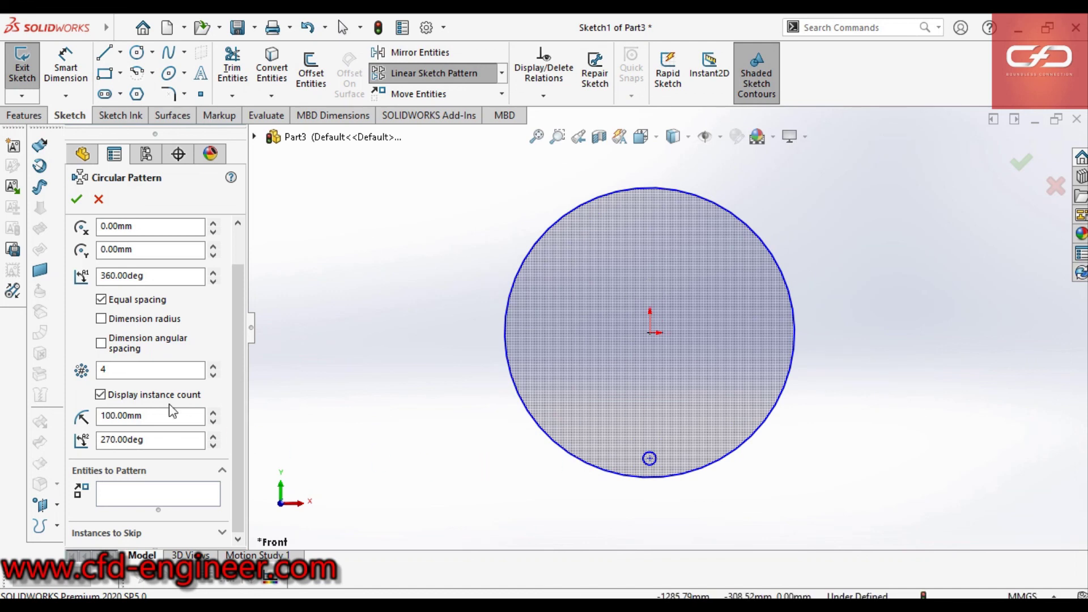
- Pattern the small bottom circle four times around the origin, dimensioning the angular spacing and the 412.80 radius
{"action": "left_click", "coordinate": [101, 343]}
{"action": "left_click", "coordinate": [136, 492]}
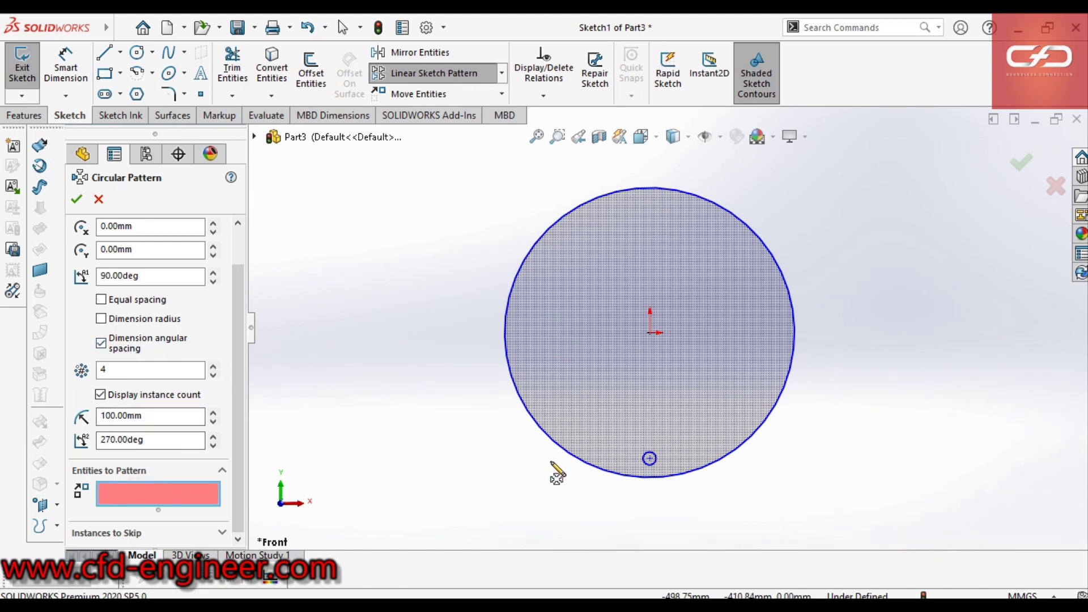
{"action": "scroll", "coordinate": [677, 440], "scroll_direction": "down", "scroll_amount": 1}
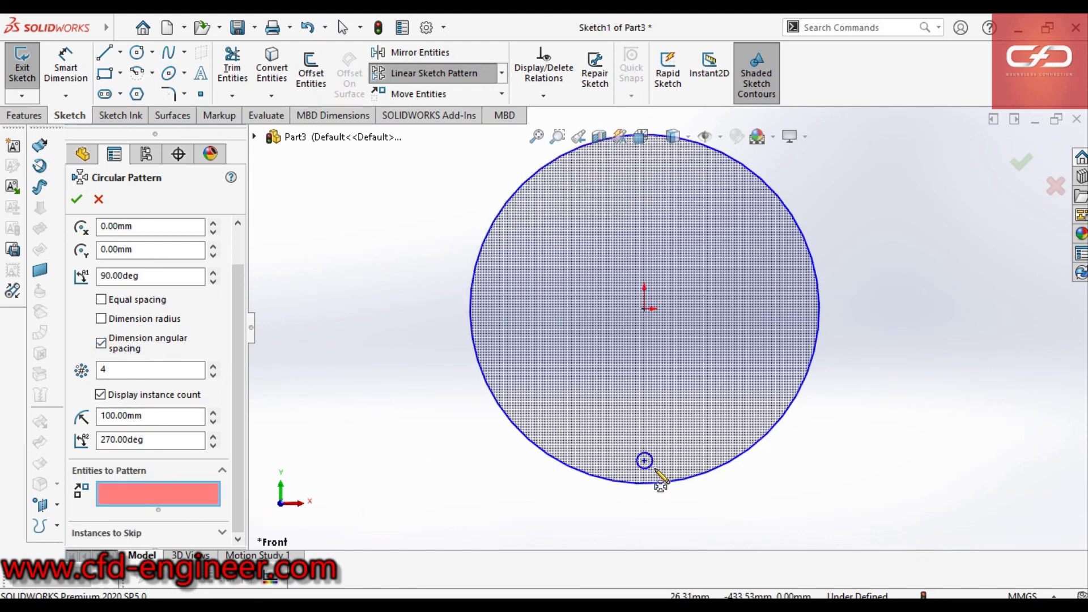
{"action": "left_click", "coordinate": [648, 475]}
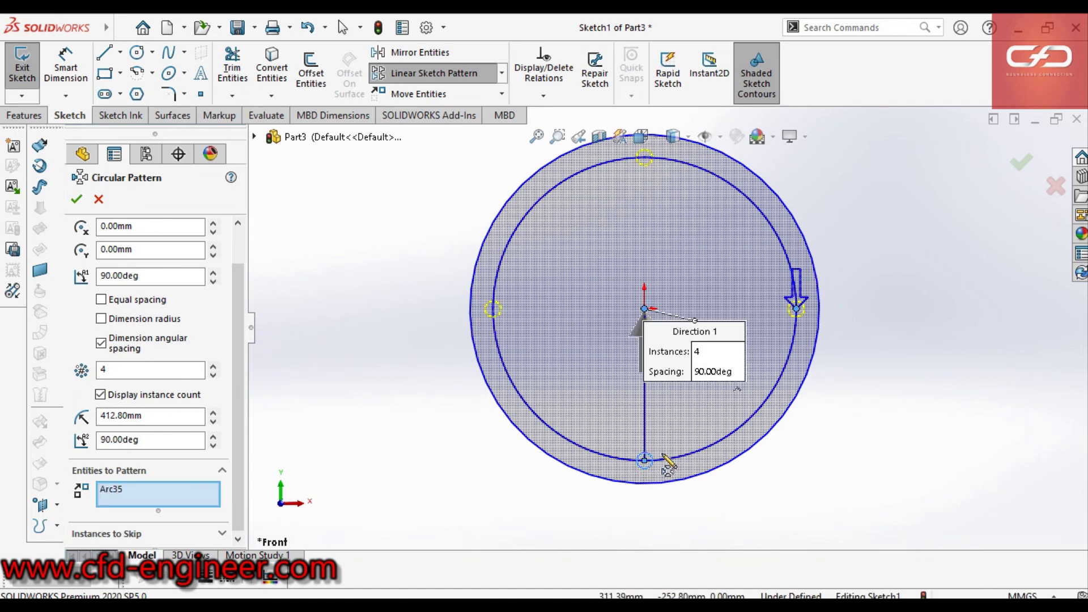
{"action": "scroll", "coordinate": [734, 384], "scroll_direction": "up", "scroll_amount": 2}
{"action": "scroll", "coordinate": [788, 278], "scroll_direction": "down", "scroll_amount": 1}
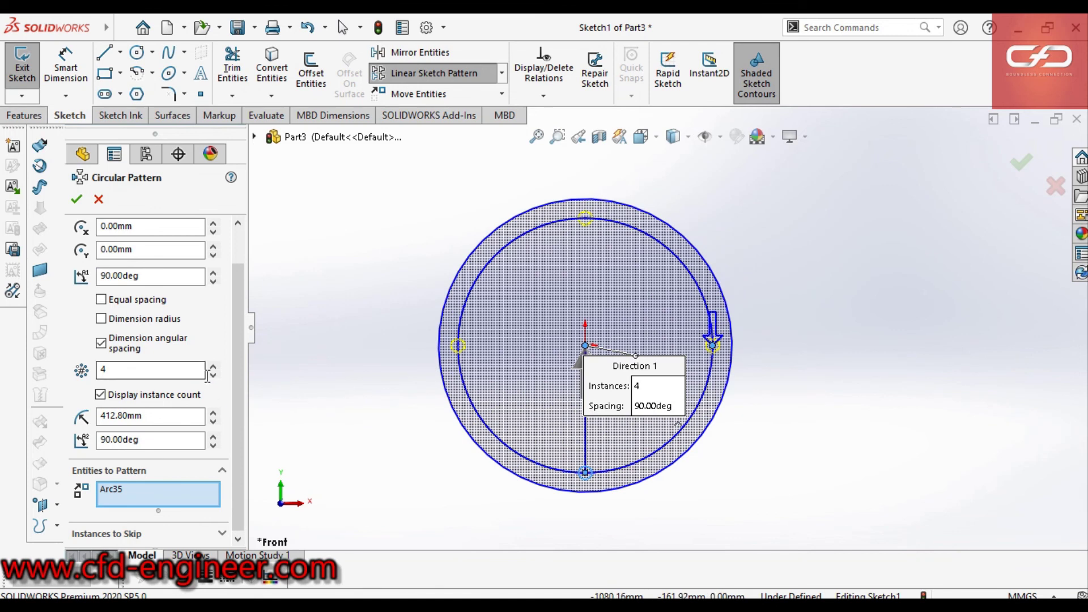
{"action": "left_click", "coordinate": [100, 322]}
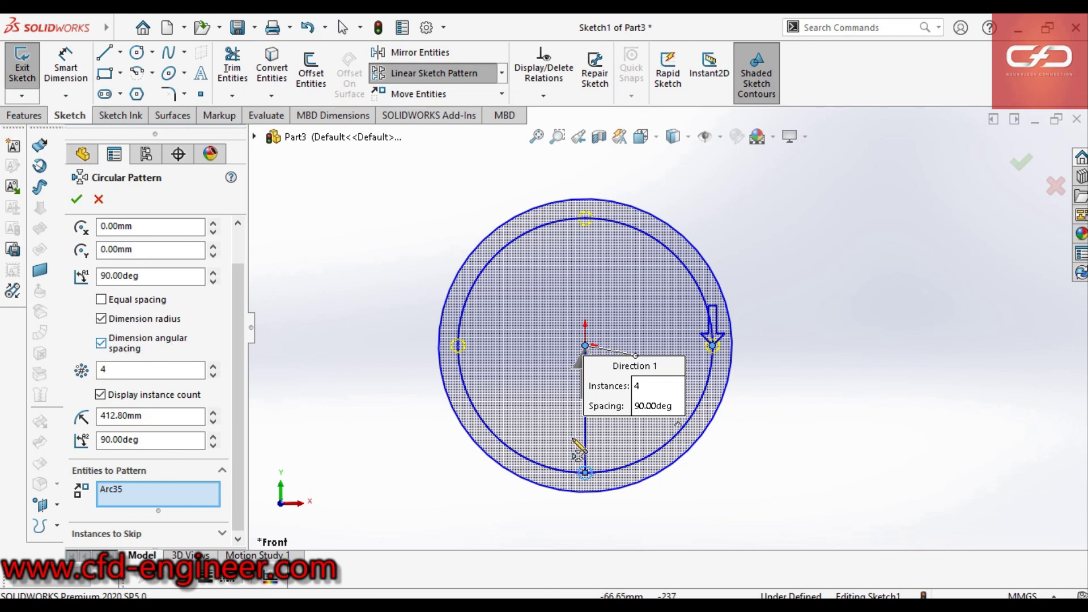
{"action": "key", "text": "Return"}
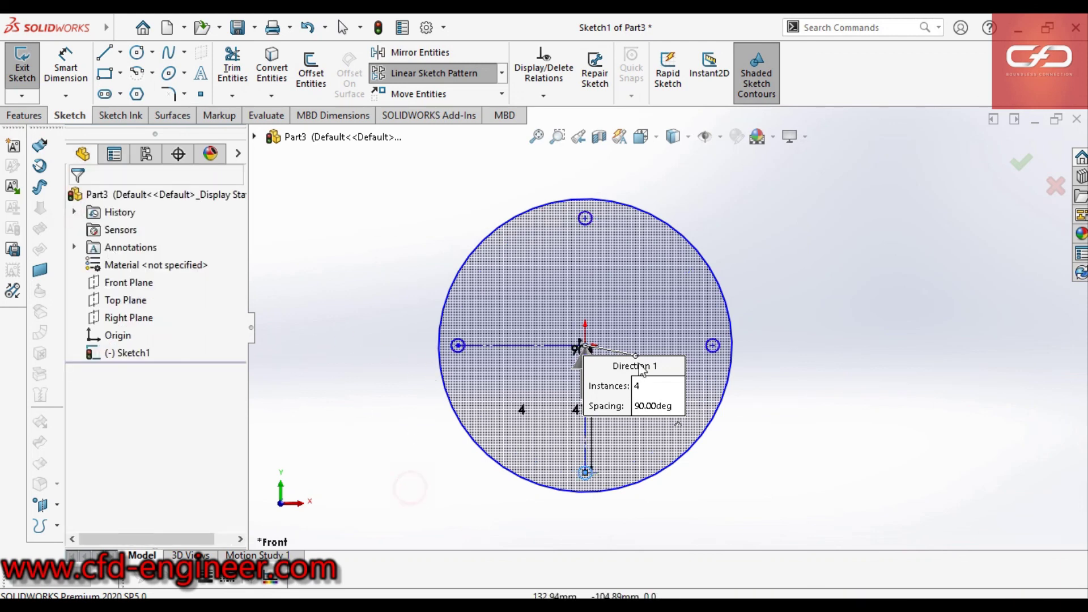
{"action": "scroll", "coordinate": [417, 453], "scroll_direction": "down", "scroll_amount": 3}
{"action": "scroll", "coordinate": [555, 412], "scroll_direction": "up", "scroll_amount": 1}
- Move the 412.80 radius dimension to the right and the 90° angle label down-left
{"action": "scroll", "coordinate": [554, 412], "scroll_direction": "down", "scroll_amount": 1}
{"action": "left_click_drag", "start_coordinate": [513, 407], "coordinate": [567, 407]}
{"action": "left_click", "coordinate": [773, 478]}
{"action": "scroll", "coordinate": [673, 406], "scroll_direction": "up", "scroll_amount": 2}
{"action": "scroll", "coordinate": [597, 349], "scroll_direction": "down", "scroll_amount": 1}
{"action": "left_click_drag", "start_coordinate": [536, 302], "coordinate": [497, 347]}
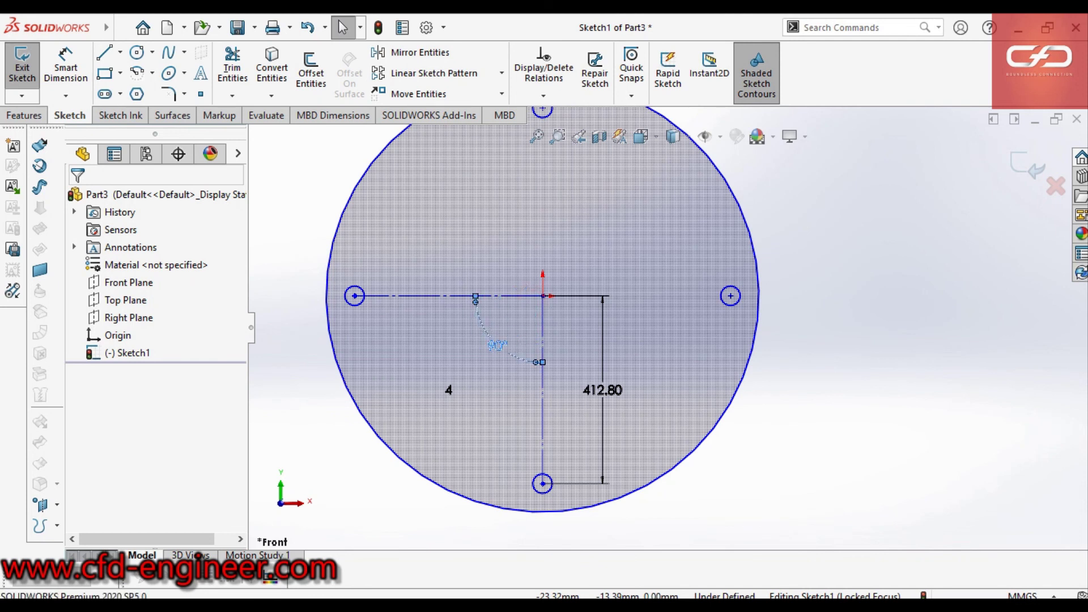
{"action": "left_click", "coordinate": [383, 498]}
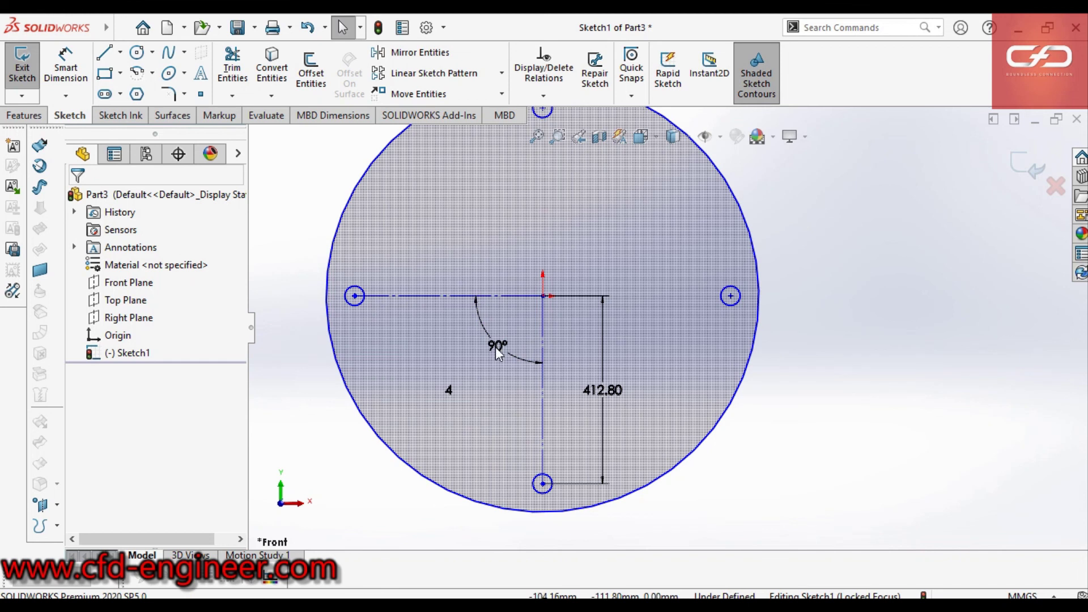
- Change the 90° pattern spacing dimension so the angular spacing becomes 80°
{"action": "scroll", "coordinate": [540, 407], "scroll_direction": "up", "scroll_amount": 3}
{"action": "scroll", "coordinate": [553, 351], "scroll_direction": "down", "scroll_amount": 2}
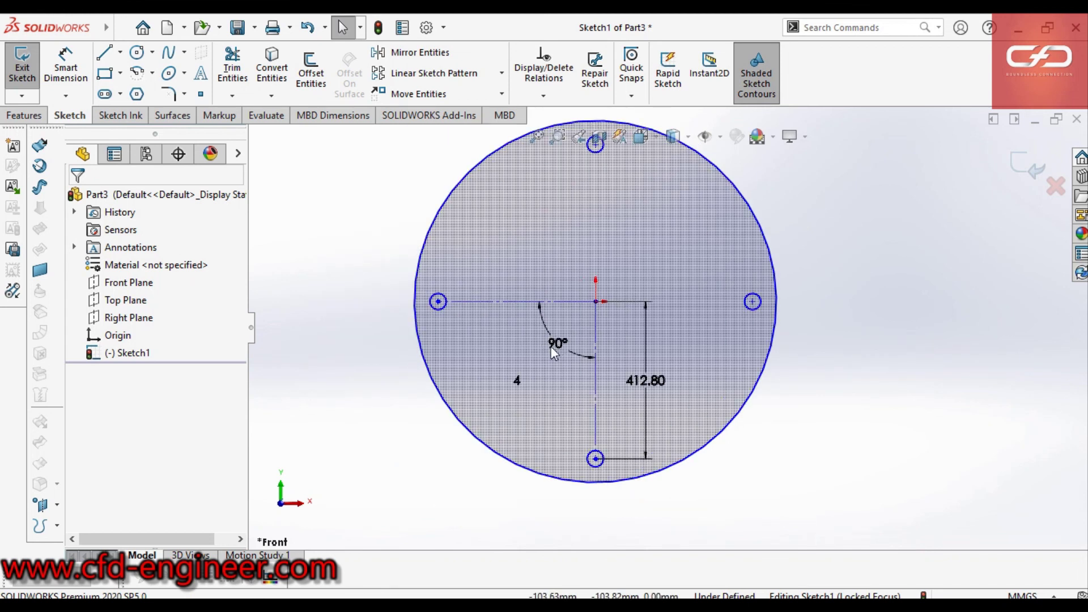
{"action": "double_click", "coordinate": [558, 344]}
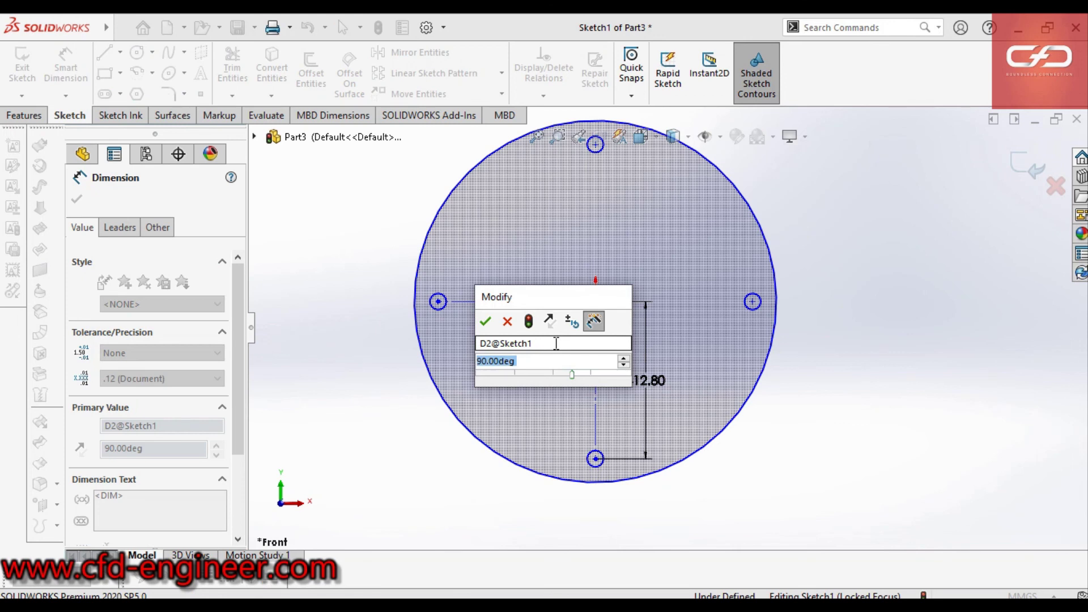
{"action": "type", "text": "45"}
{"action": "key", "text": "Return"}
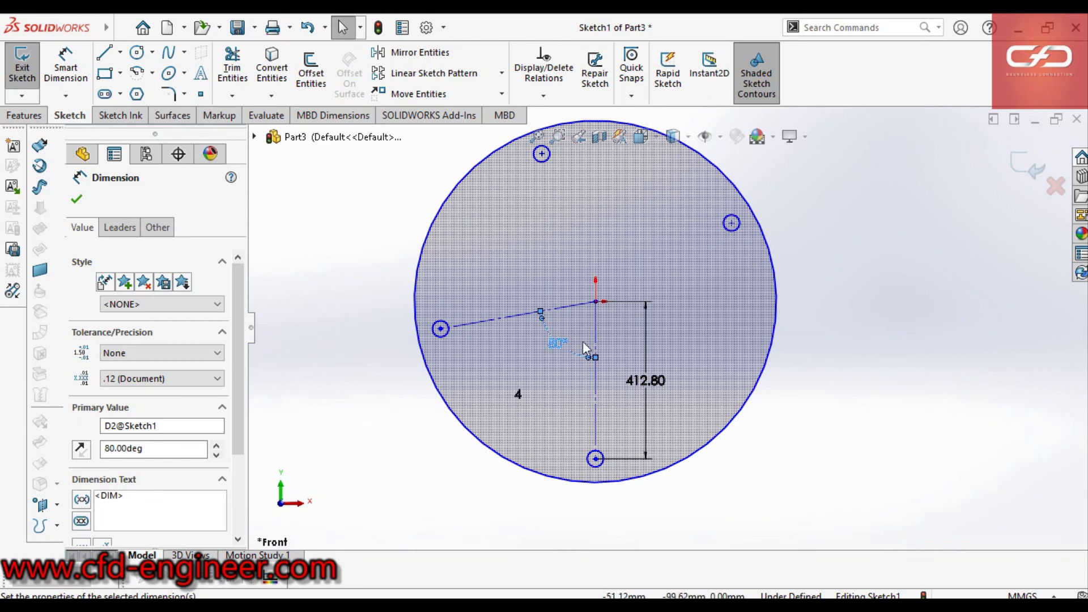
{"action": "key", "text": "Escape"}
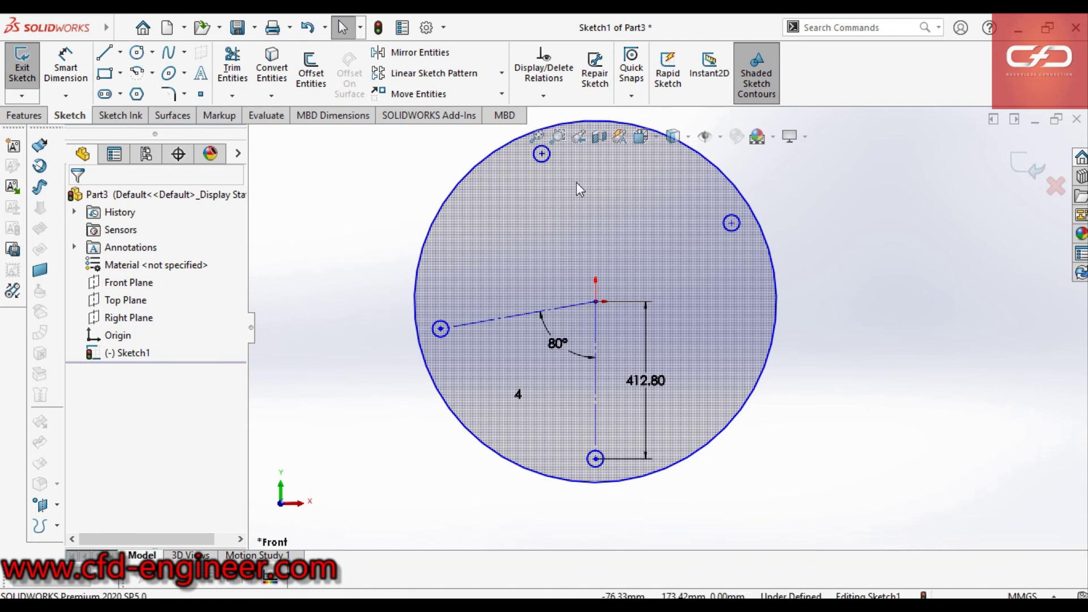
{"action": "scroll", "coordinate": [581, 199], "scroll_direction": "up", "scroll_amount": 3}
{"action": "scroll", "coordinate": [629, 230], "scroll_direction": "down", "scroll_amount": 3}
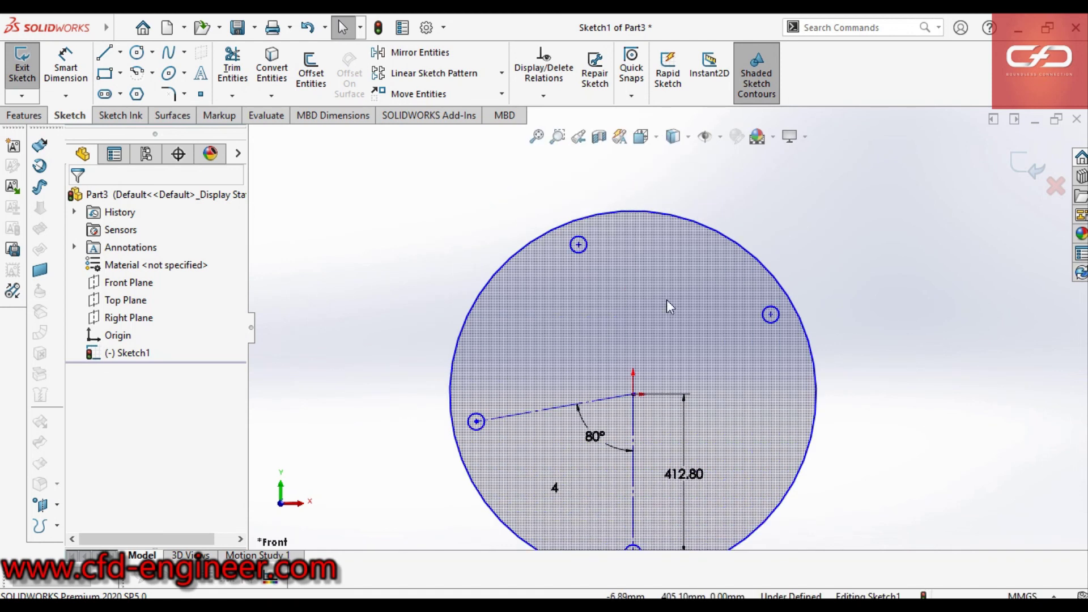
{"action": "scroll", "coordinate": [655, 281], "scroll_direction": "up", "scroll_amount": 2}
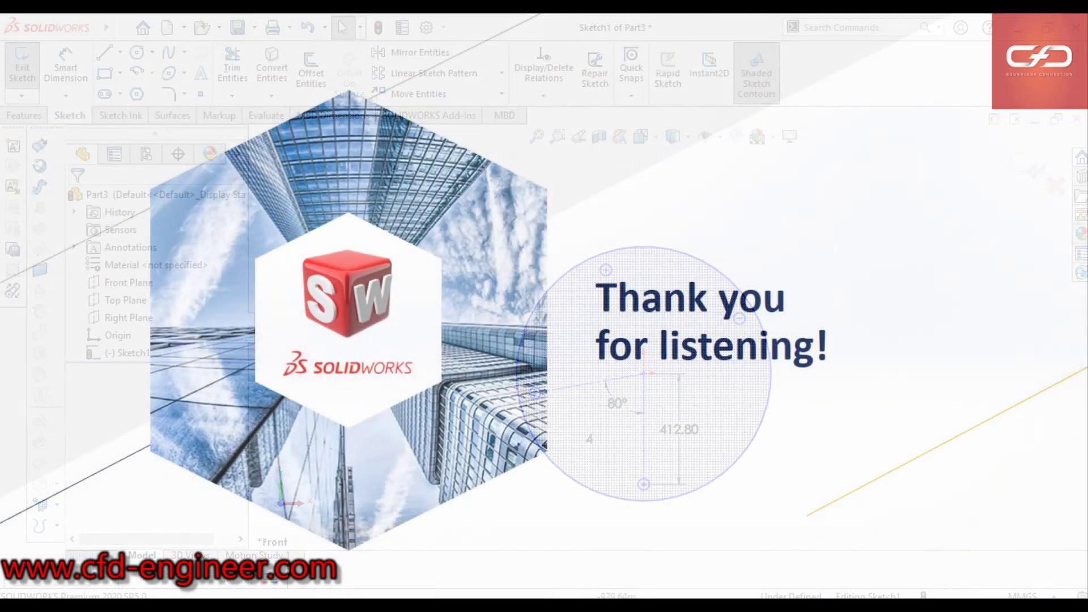